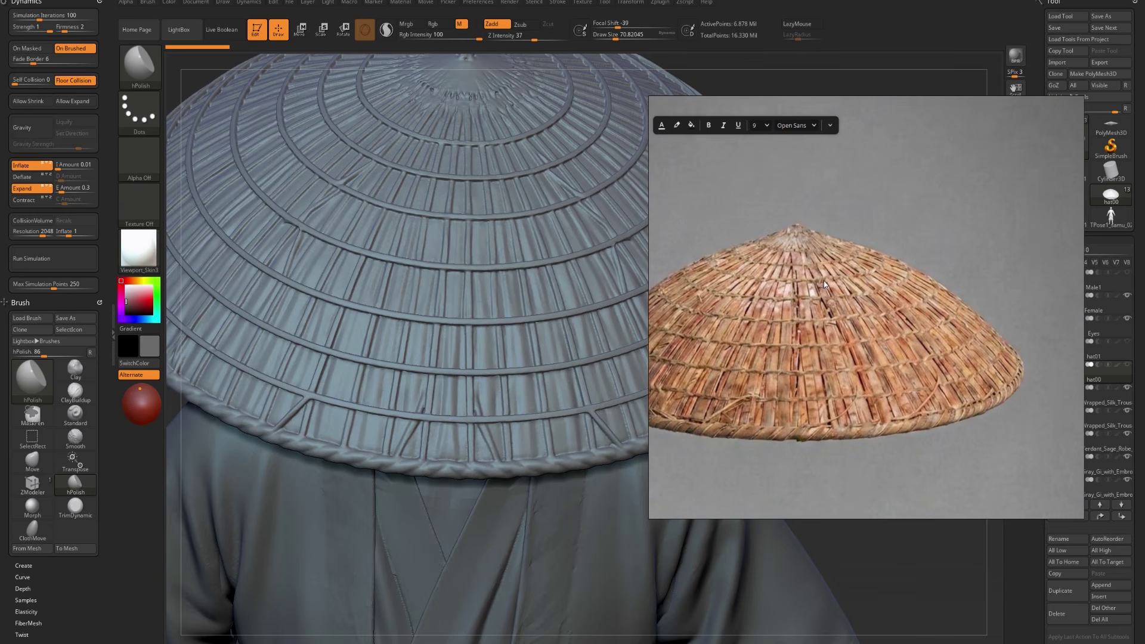
Step: Examine the conical straw hat references, covering the slat rows, binding cords and underside construction
{"action": "scroll", "coordinate": [815, 335], "scroll_direction": "up", "scroll_amount": 2}
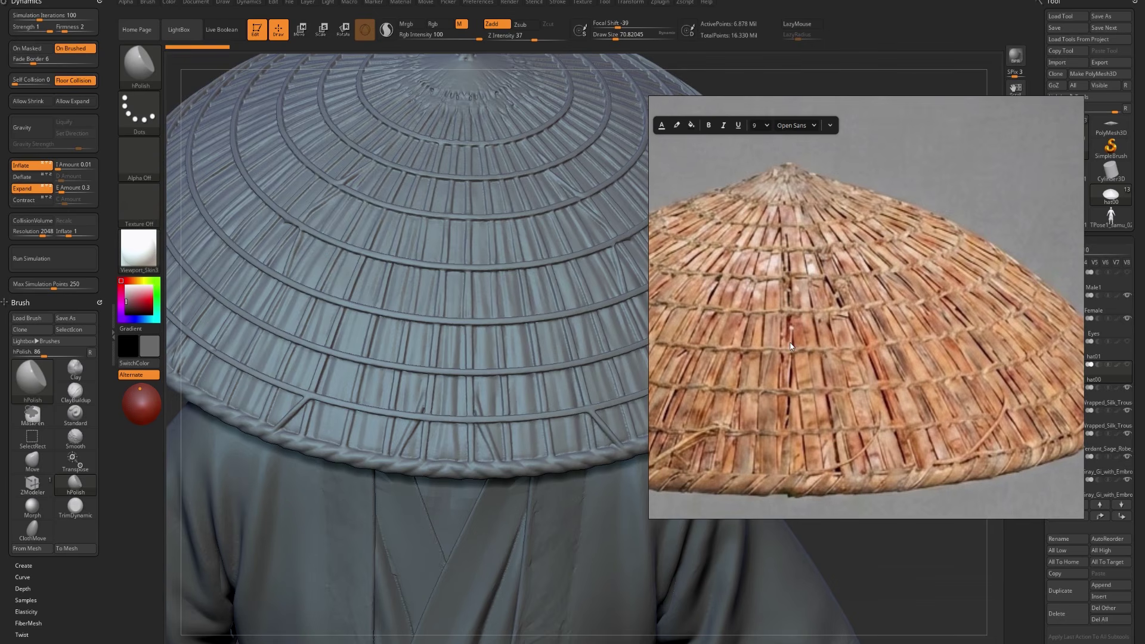
{"action": "scroll", "coordinate": [894, 364], "scroll_direction": "down", "scroll_amount": 2}
{"action": "scroll", "coordinate": [894, 368], "scroll_direction": "up", "scroll_amount": 4}
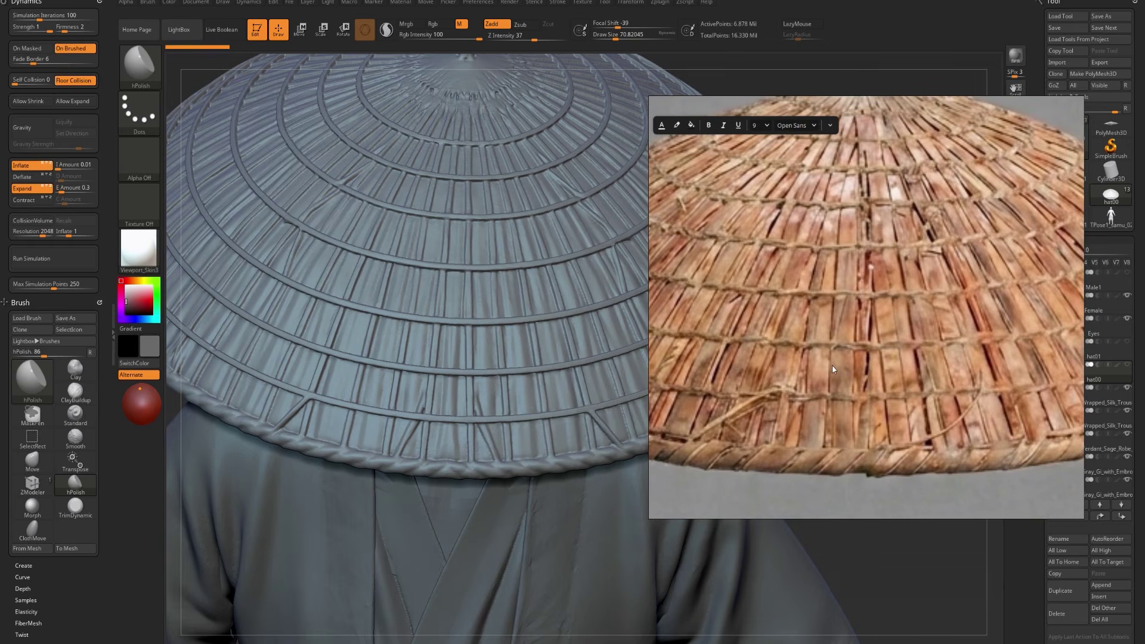
{"action": "middle_click_drag", "start_coordinate": [833, 365], "coordinate": [825, 388]}
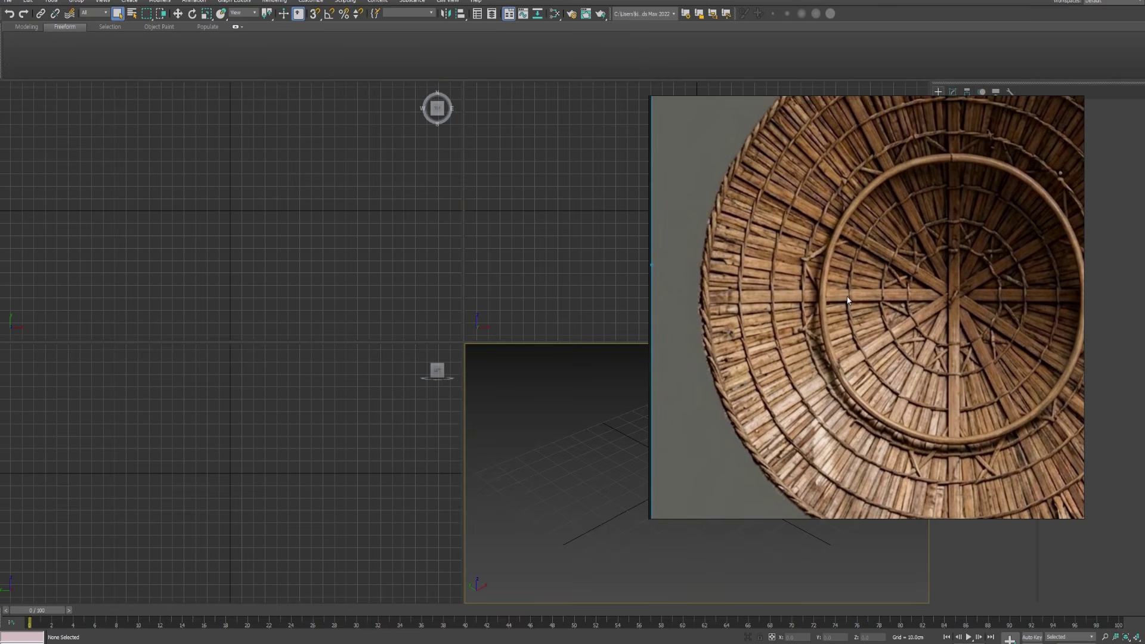
{"action": "scroll", "coordinate": [848, 300], "scroll_direction": "down", "scroll_amount": 3}
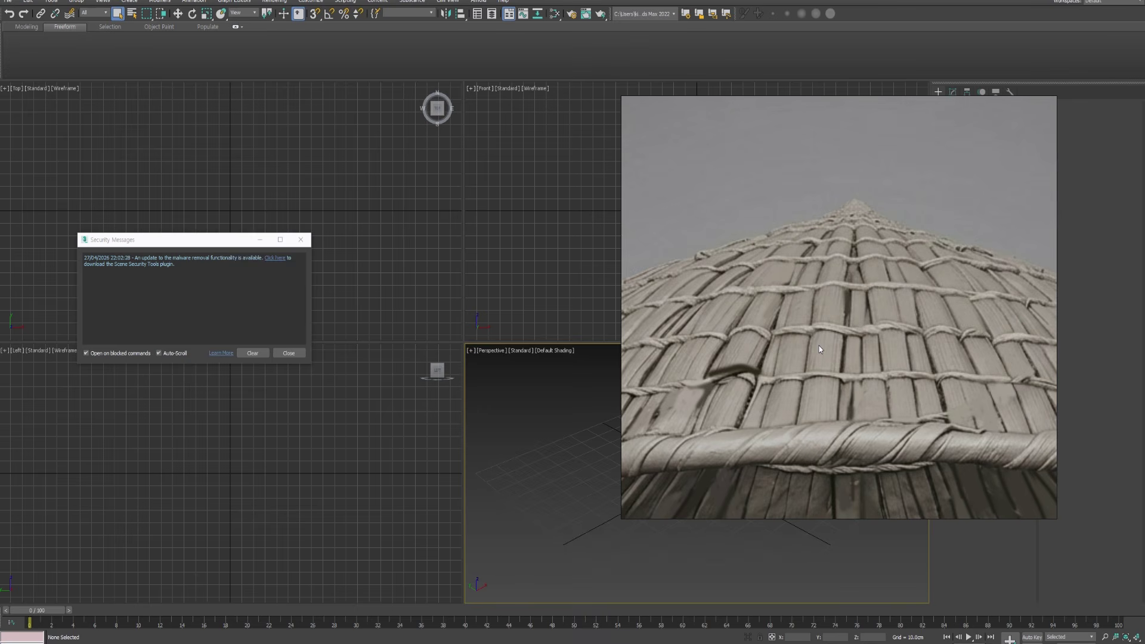
Step: Create a long, thin, flat box in the enlarged perspective view and frame it
{"action": "key", "text": "alt+w"}
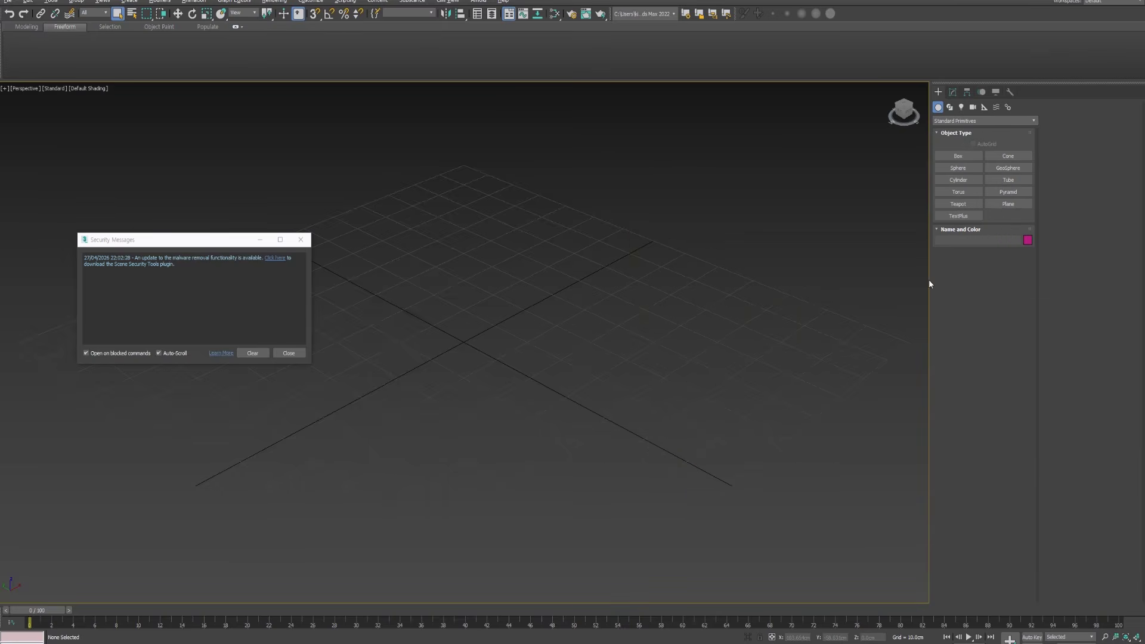
{"action": "left_click", "coordinate": [958, 155]}
{"action": "left_click_drag", "start_coordinate": [636, 337], "coordinate": [221, 582]}
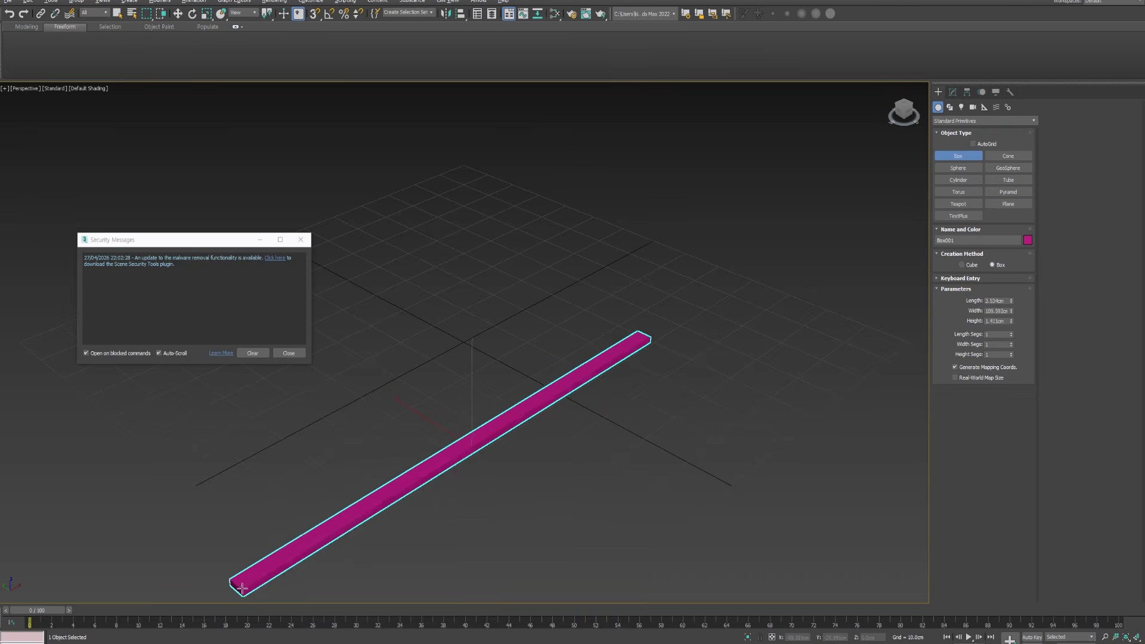
{"action": "left_click", "coordinate": [242, 590]}
{"action": "key", "text": "w"}
{"action": "key", "text": "z"}
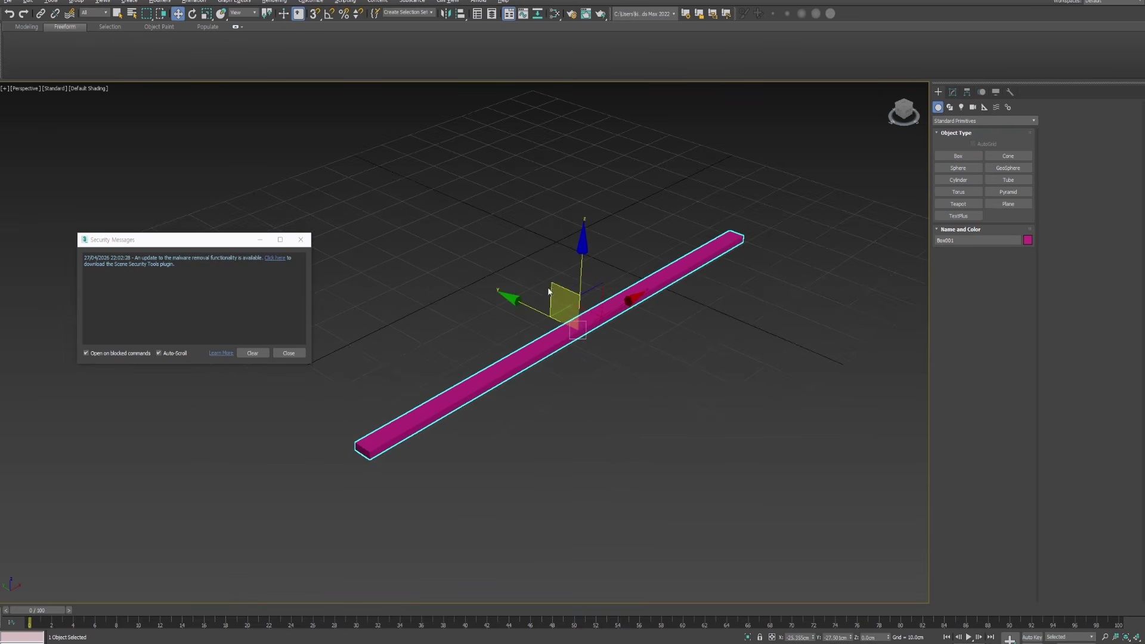
Step: Move the box toward the grid origin, dismiss the security messages, and display edged faces
{"action": "left_click_drag", "start_coordinate": [471, 273], "coordinate": [396, 236]}
{"action": "left_click", "coordinate": [300, 240]}
{"action": "middle_click_drag", "start_coordinate": [335, 259], "coordinate": [332, 358]}
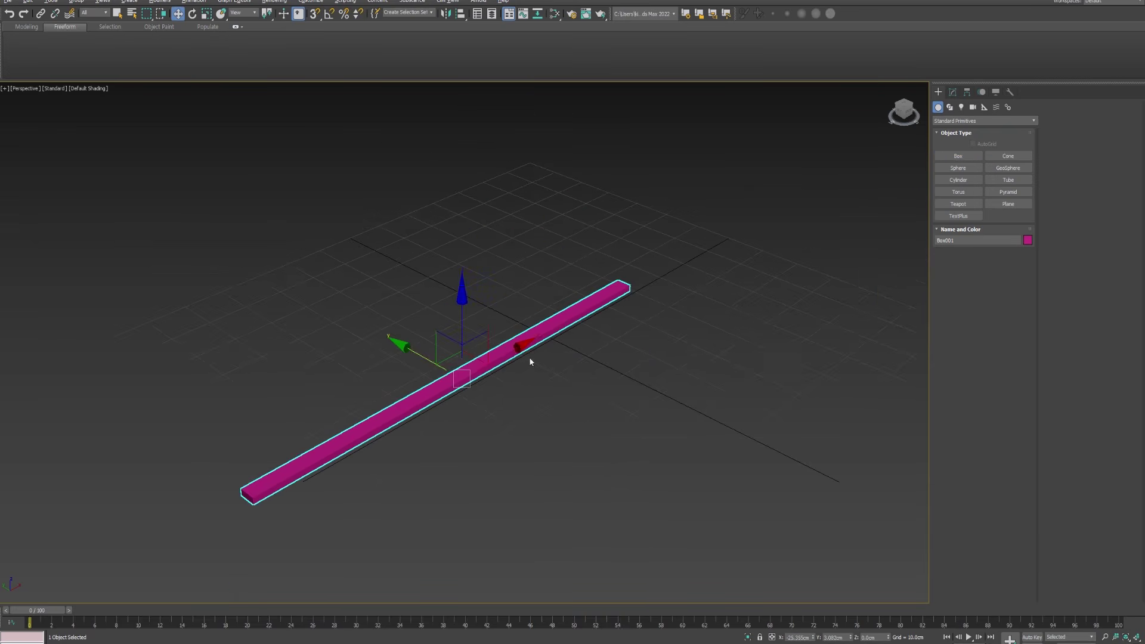
{"action": "left_click_drag", "start_coordinate": [516, 352], "coordinate": [596, 304]}
{"action": "scroll", "coordinate": [560, 352], "scroll_direction": "up", "scroll_amount": 8}
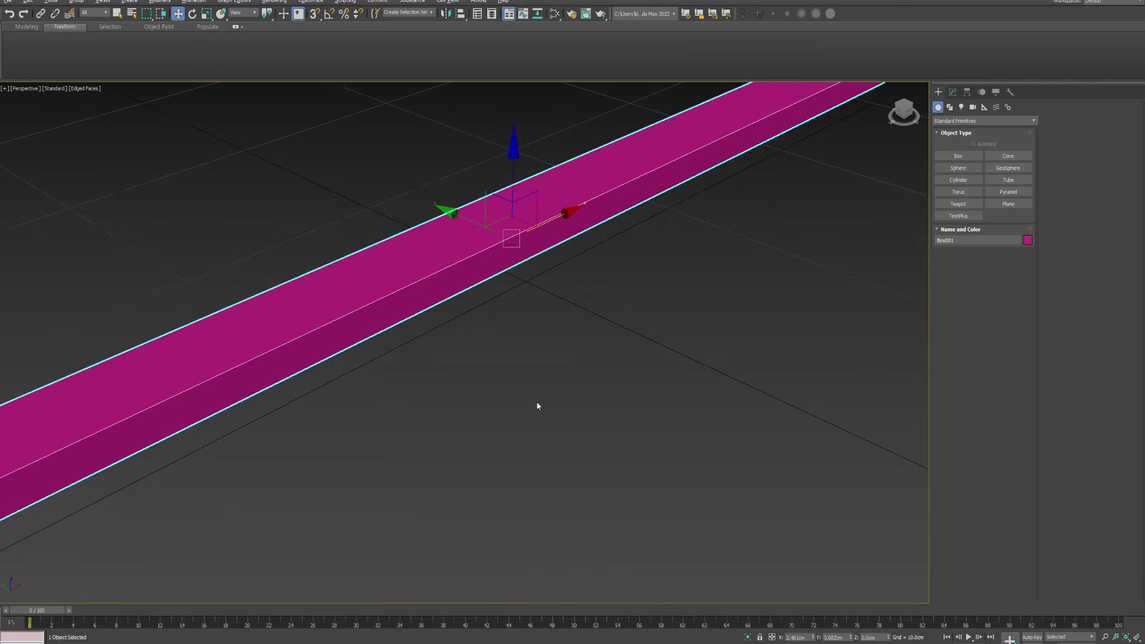
{"action": "key", "text": "F4"}
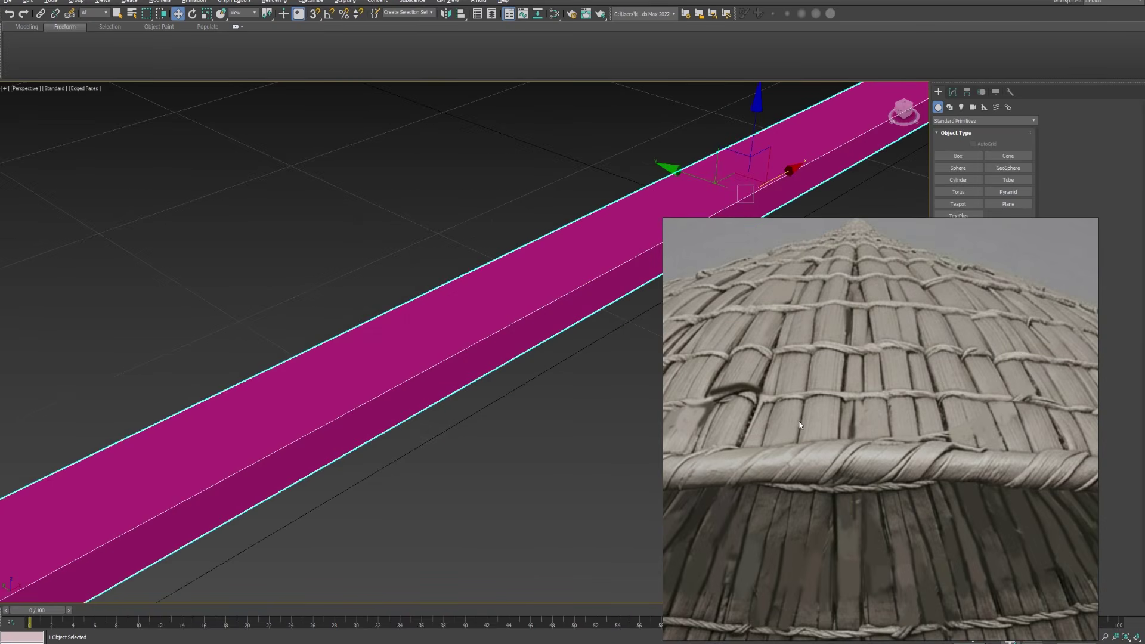
Step: Convert the box to Editable Poly and delete every face except the long upper one
{"action": "middle_click_drag", "start_coordinate": [463, 379], "coordinate": [524, 411]}
{"action": "key", "text": "ctrl+e"}
{"action": "key", "text": "4"}
{"action": "left_click", "coordinate": [504, 396]}
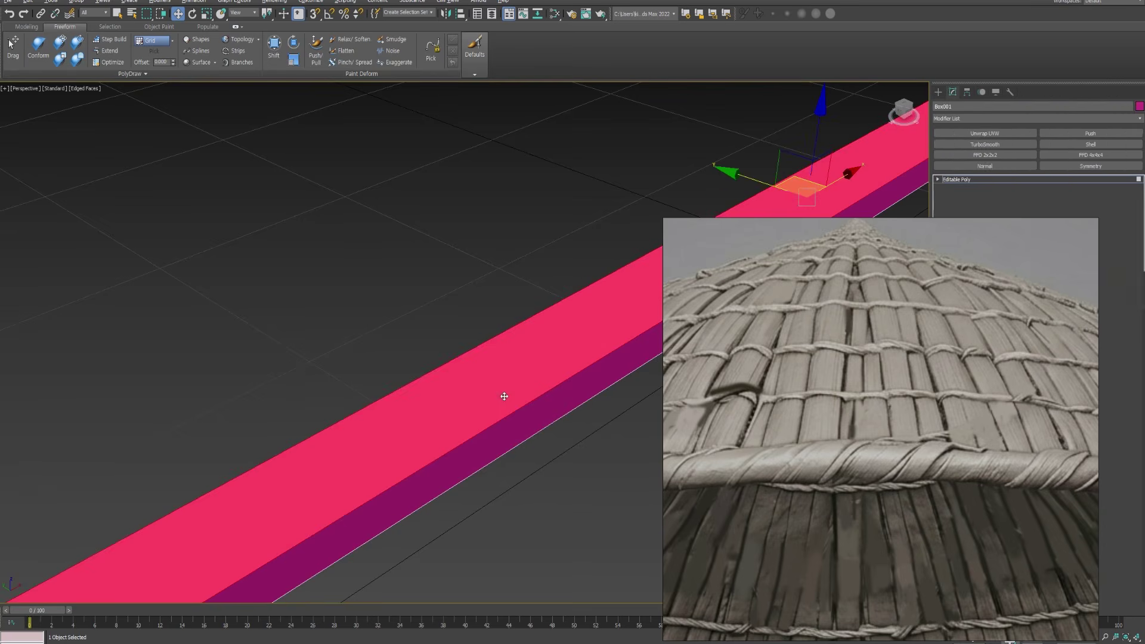
{"action": "key", "text": "ctrl+i"}
{"action": "key", "text": "Delete"}
Step: Connect the strip's short end edges to add a lengthwise center edge, and raise it into a ridge
{"action": "scroll", "coordinate": [504, 396], "scroll_direction": "down", "scroll_amount": 2}
{"action": "middle_click_drag", "start_coordinate": [505, 396], "coordinate": [539, 344]}
{"action": "scroll", "coordinate": [538, 345], "scroll_direction": "down", "scroll_amount": 1}
{"action": "key", "text": "2"}
{"action": "left_click", "coordinate": [100, 571]}
{"action": "key", "text": "alt+r"}
{"action": "key", "text": "ctrl+shift+e"}
{"action": "middle_click_drag", "start_coordinate": [556, 285], "coordinate": [549, 250]}
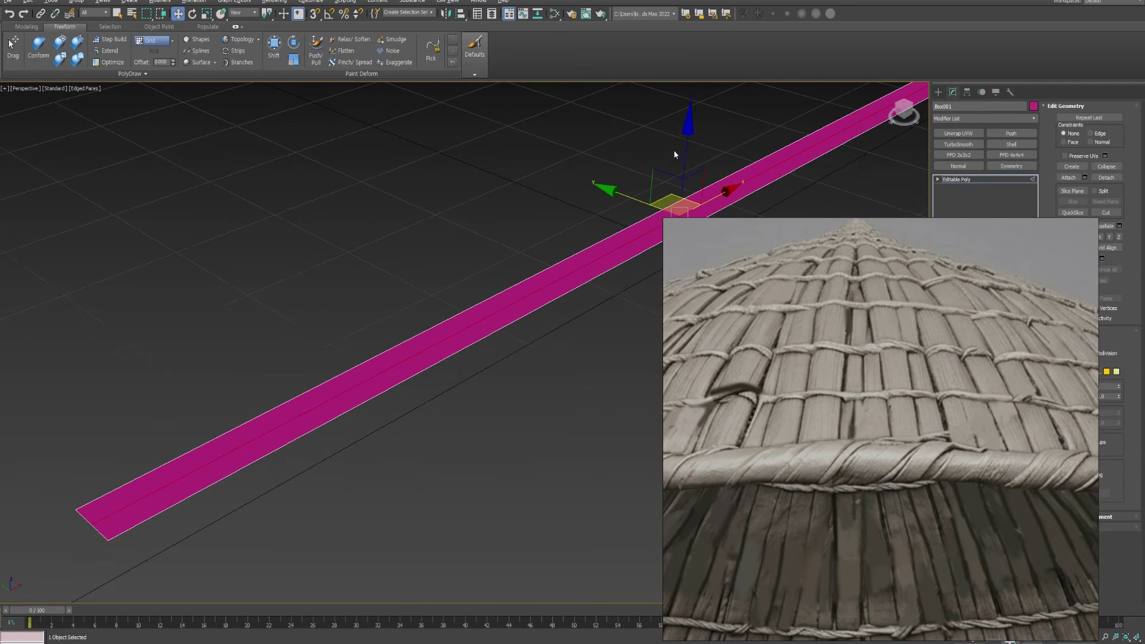
{"action": "left_click_drag", "start_coordinate": [686, 149], "coordinate": [686, 135]}
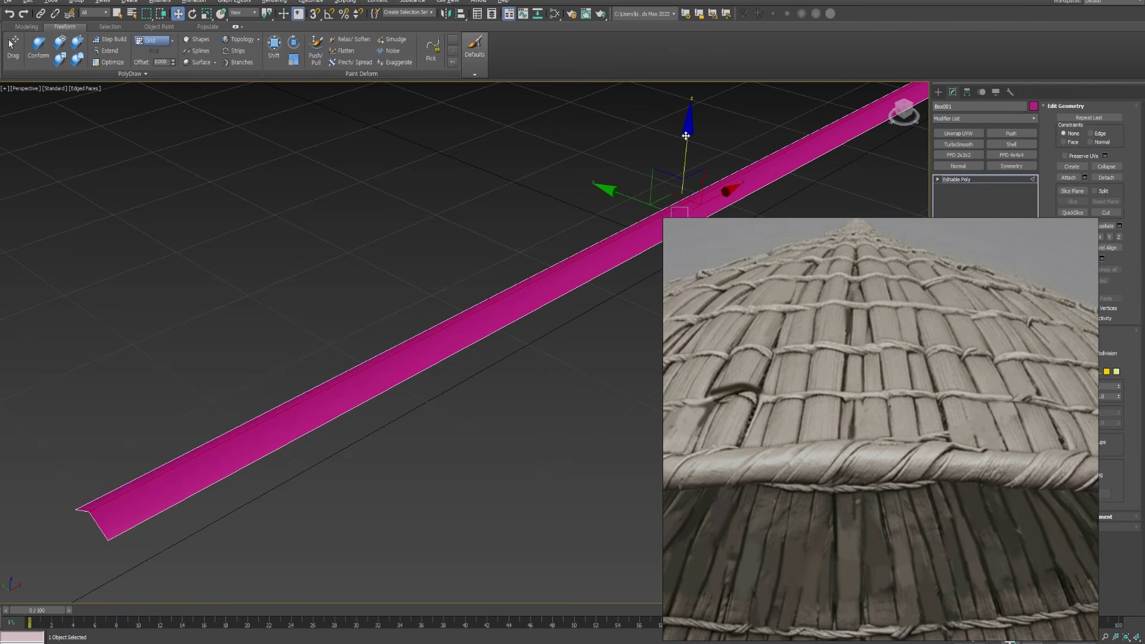
Step: Add a lengthwise edge on each side of the center ridge to form a rounded arch profile
{"action": "mouse_move", "coordinate": [458, 343]}
{"action": "middle_mouse_down", "text": "alt"}
{"action": "mouse_move", "coordinate": [510, 320]}
{"action": "mouse_move", "coordinate": [455, 351]}
{"action": "middle_mouse_up", "text": "alt"}
{"action": "key", "text": "2"}
{"action": "key", "text": "2"}
{"action": "left_click", "coordinate": [529, 351]}
{"action": "key", "text": "ctrl+shift+e"}
{"action": "left_click", "coordinate": [479, 348]}
{"action": "key", "text": "ctrl+shift+e"}
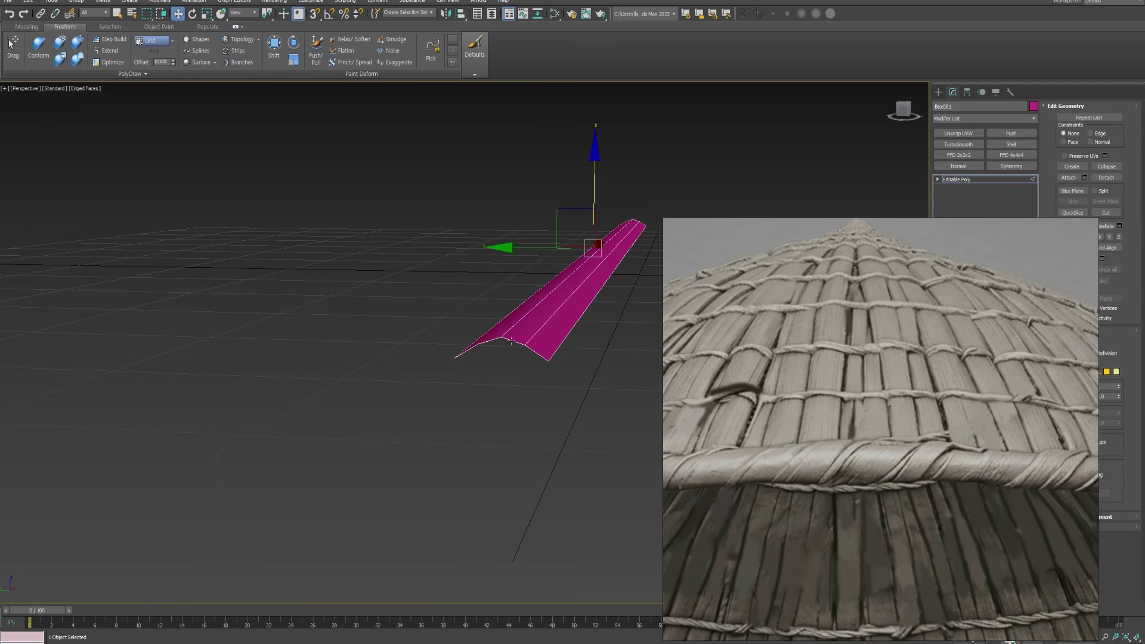
{"action": "middle_click_drag", "start_coordinate": [533, 354], "coordinate": [561, 403], "text": "alt"}
{"action": "left_click", "coordinate": [561, 404]}
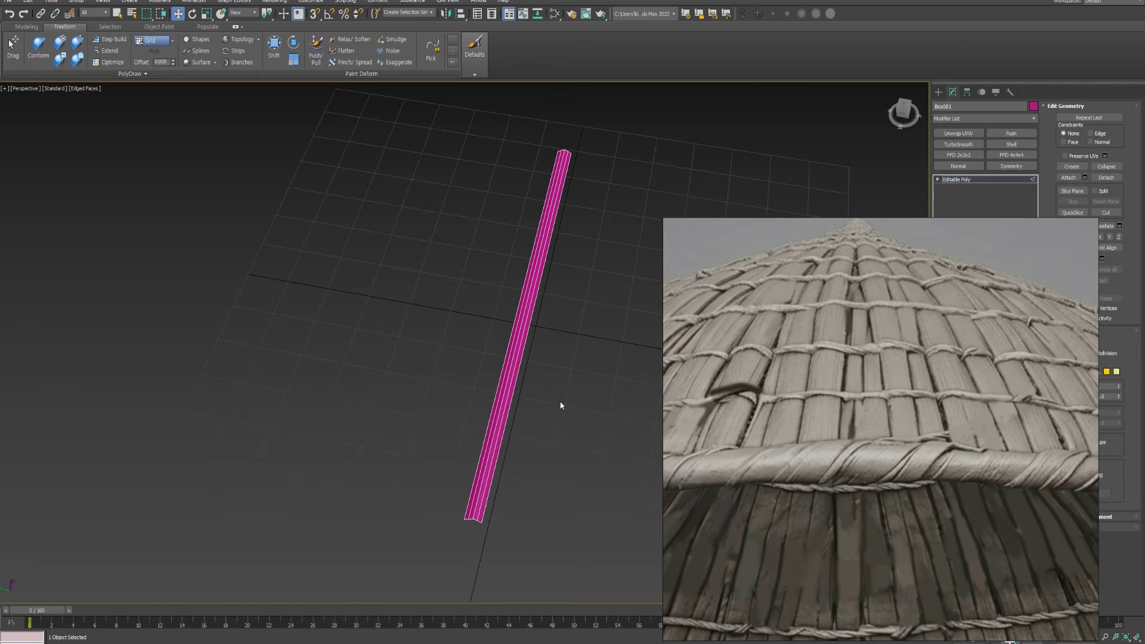
{"action": "key", "text": "2"}
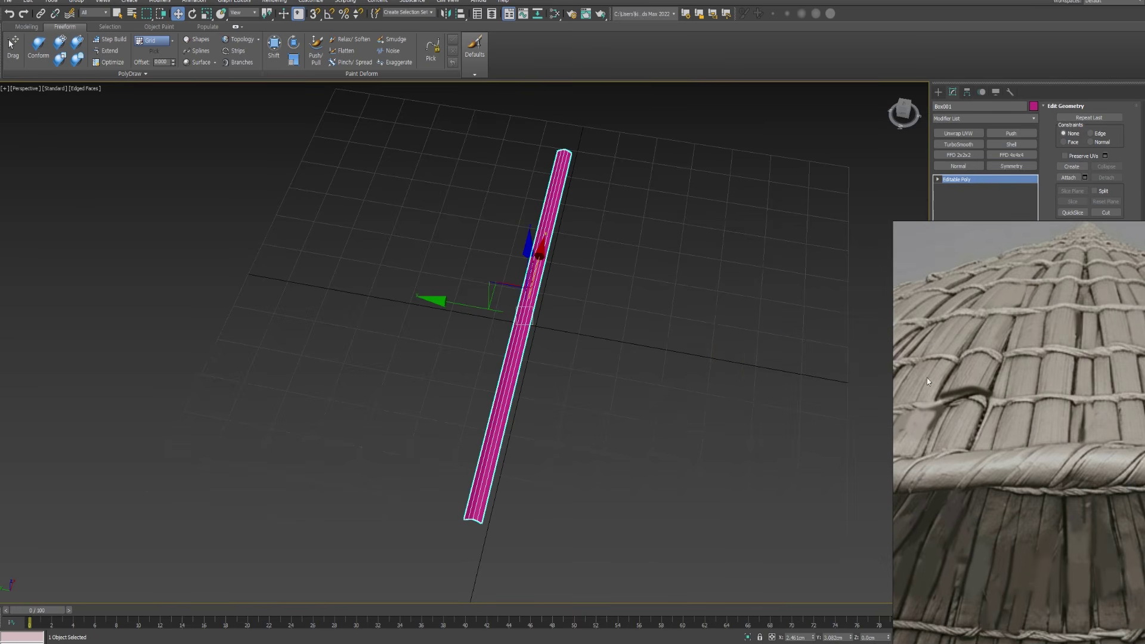
Step: Thicken the strip with a Shell modifier, reduce its outer amount, and collapse it to Editable Poly
{"action": "left_click", "coordinate": [1014, 144]}
{"action": "middle_click_drag", "start_coordinate": [493, 375], "coordinate": [553, 355]}
{"action": "middle_click_drag", "start_coordinate": [573, 338], "coordinate": [569, 364]}
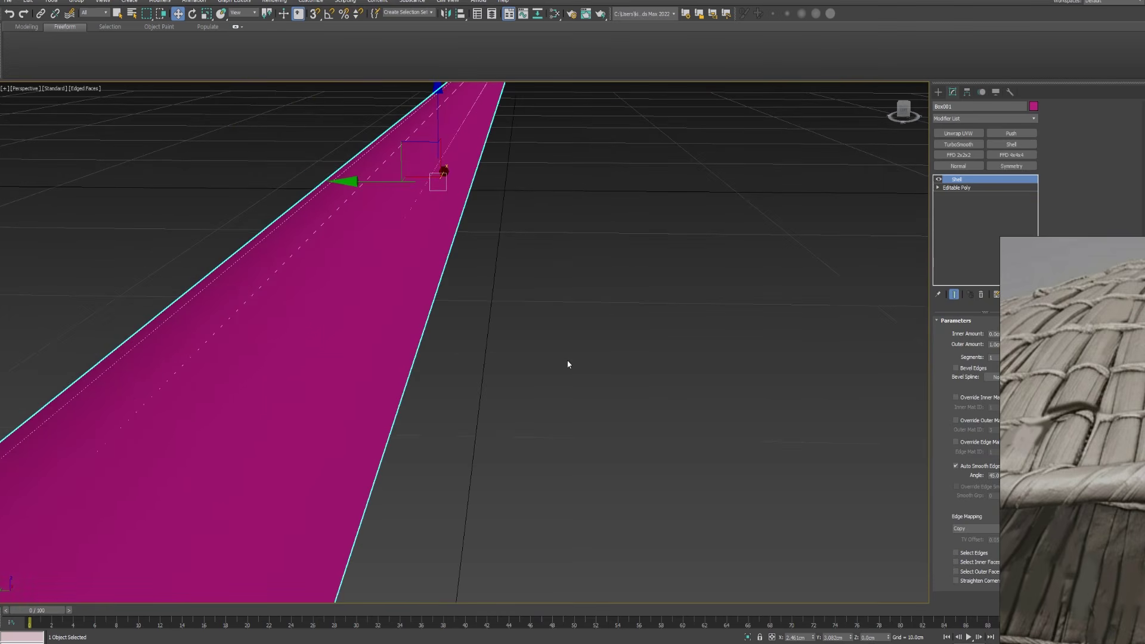
{"action": "key", "text": "z"}
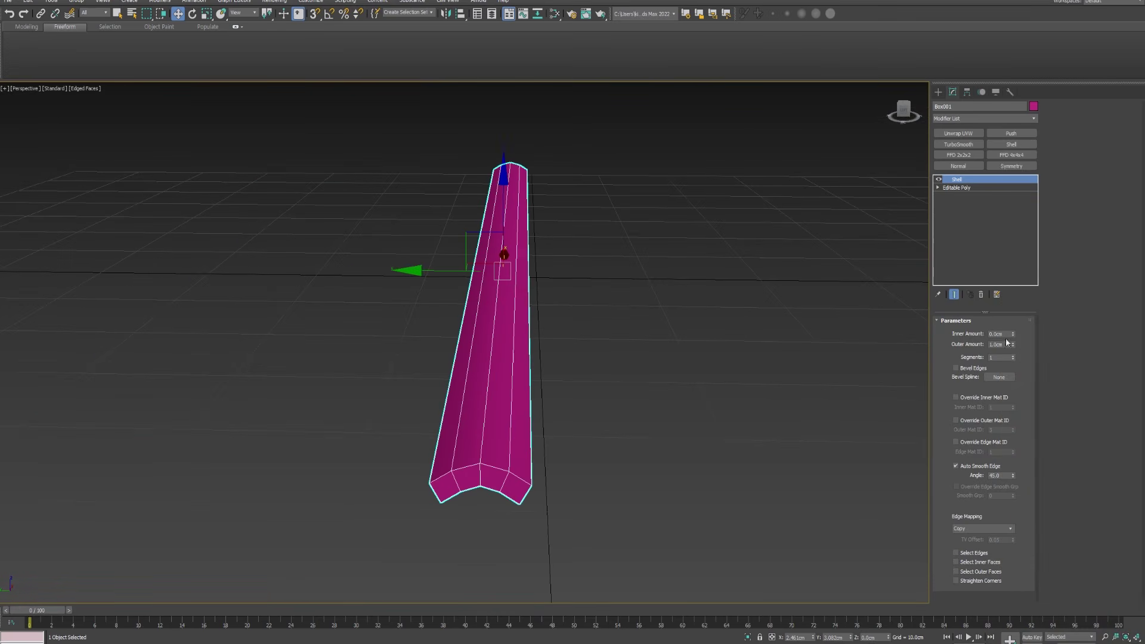
{"action": "left_click_drag", "start_coordinate": [1014, 345], "coordinate": [1016, 370]}
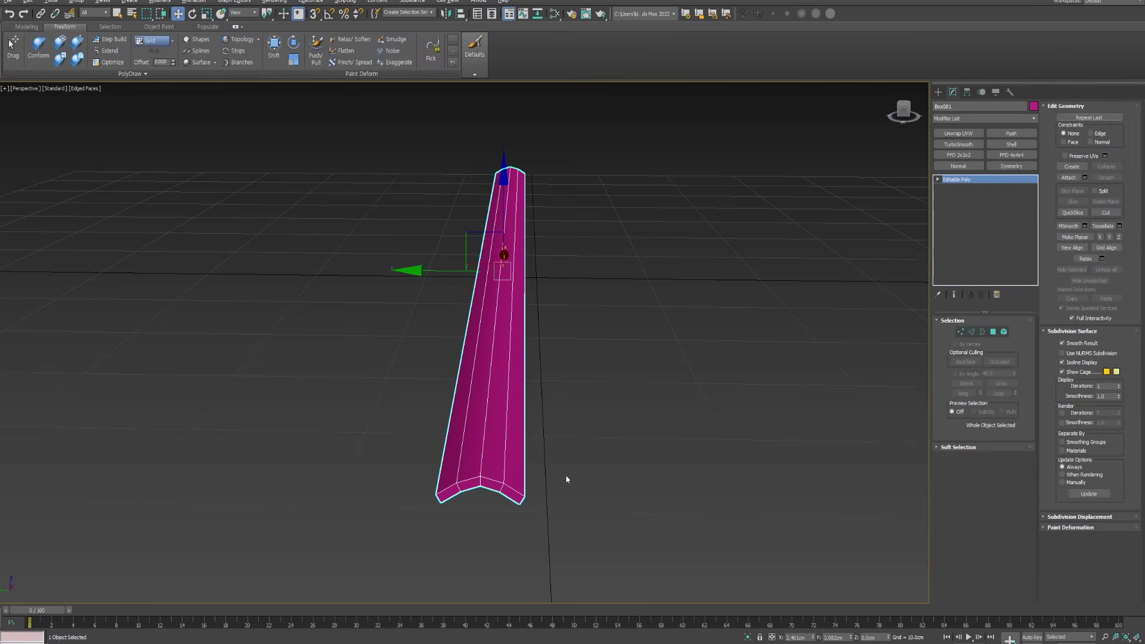
Step: Apply TurboSmooth to the thickened strip as a test and undo it
{"action": "middle_click_drag", "start_coordinate": [566, 475], "coordinate": [688, 439], "text": "alt"}
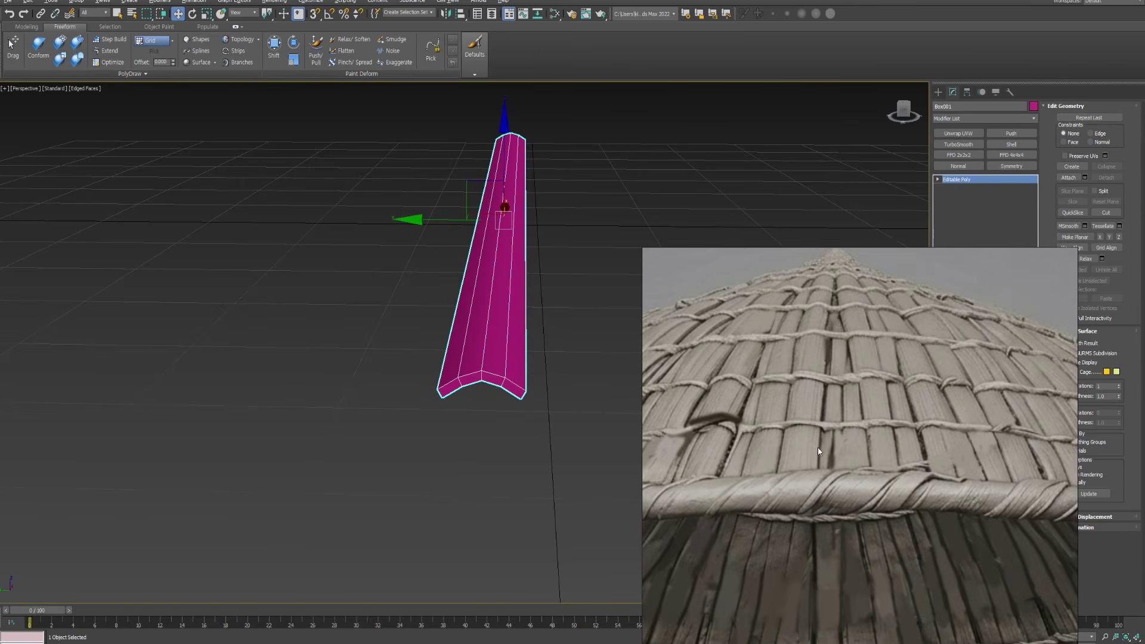
{"action": "left_click", "coordinate": [528, 438]}
{"action": "left_click", "coordinate": [507, 385]}
{"action": "middle_click_drag", "start_coordinate": [507, 385], "coordinate": [432, 338], "text": "alt"}
{"action": "middle_click_drag", "start_coordinate": [249, 212], "coordinate": [300, 309], "text": "alt"}
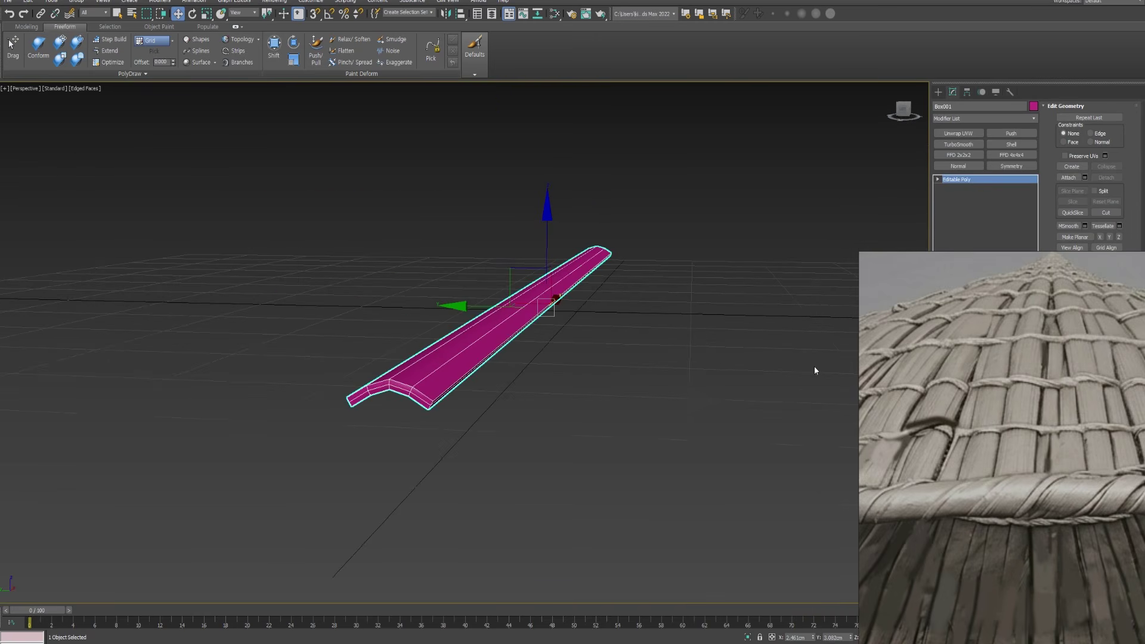
{"action": "left_click", "coordinate": [957, 147]}
{"action": "key", "text": "ctrl+z"}
Step: Insert supporting edge loops across the strip close to both of its ends
{"action": "key", "text": "alt+1"}
{"action": "key", "text": "w"}
{"action": "scroll", "coordinate": [471, 395], "scroll_direction": "up", "scroll_amount": 4}
{"action": "middle_click_drag", "start_coordinate": [398, 465], "coordinate": [411, 444]}
{"action": "key", "text": "alt+1"}
{"action": "key", "text": "w"}
{"action": "scroll", "coordinate": [634, 333], "scroll_direction": "down", "scroll_amount": 3}
{"action": "scroll", "coordinate": [685, 278], "scroll_direction": "up", "scroll_amount": 6}
{"action": "key", "text": "alt+1"}
{"action": "left_click", "coordinate": [766, 274]}
{"action": "key", "text": "w"}
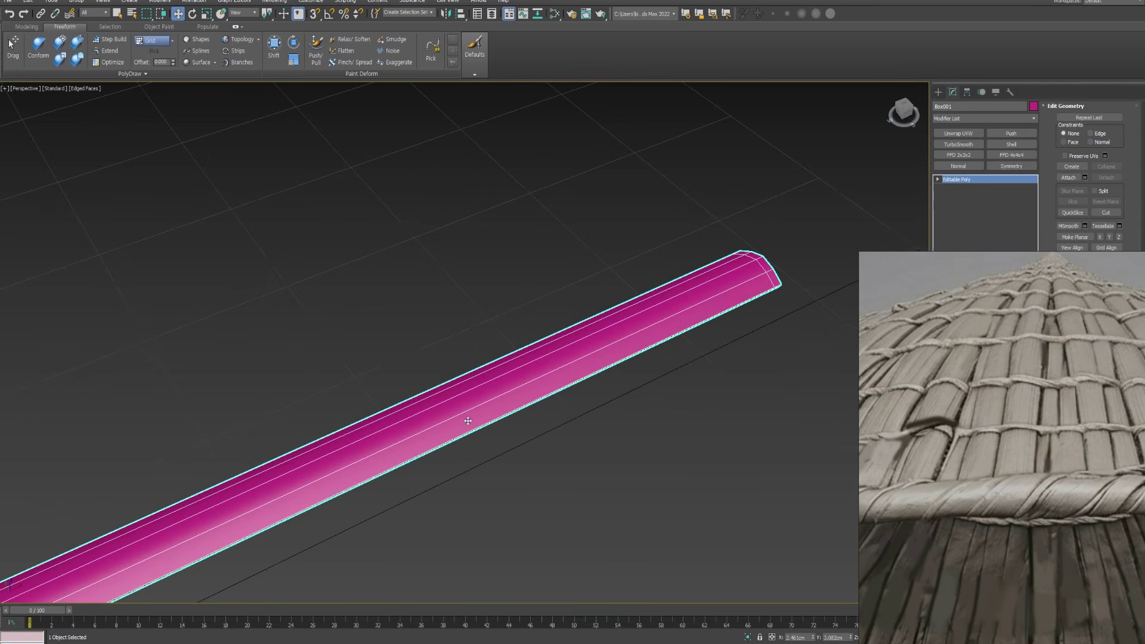
Step: Insert supporting edge loops along the strip's long side and through its thickness
{"action": "scroll", "coordinate": [468, 421], "scroll_direction": "down", "scroll_amount": 4}
{"action": "middle_click_drag", "start_coordinate": [358, 430], "coordinate": [382, 396]}
{"action": "scroll", "coordinate": [275, 452], "scroll_direction": "up", "scroll_amount": 4}
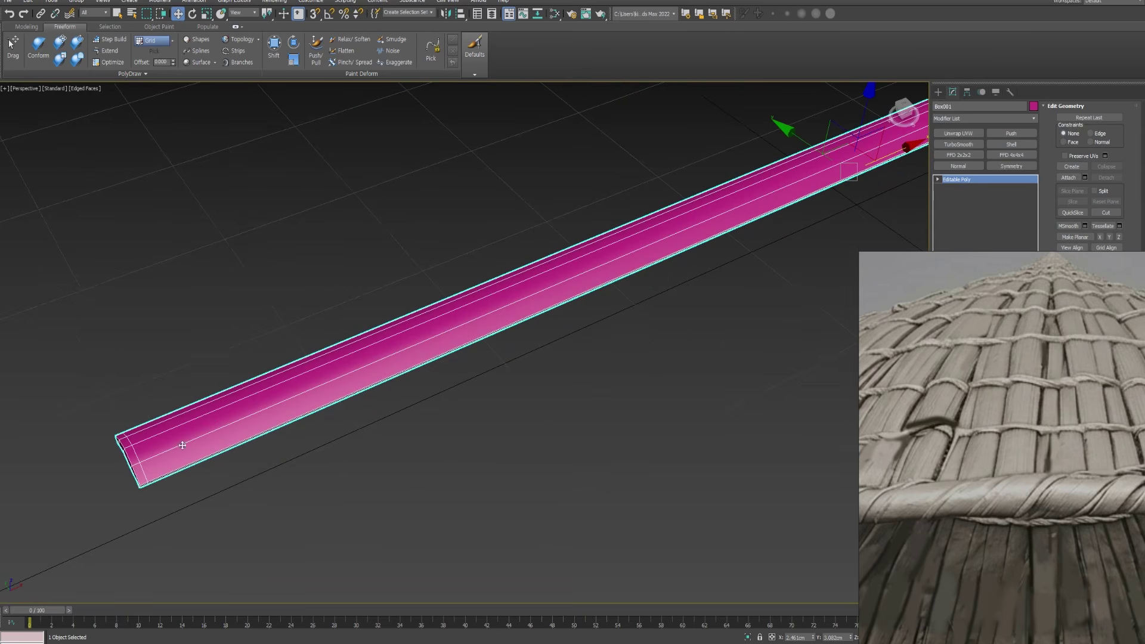
{"action": "key", "text": "alt+1"}
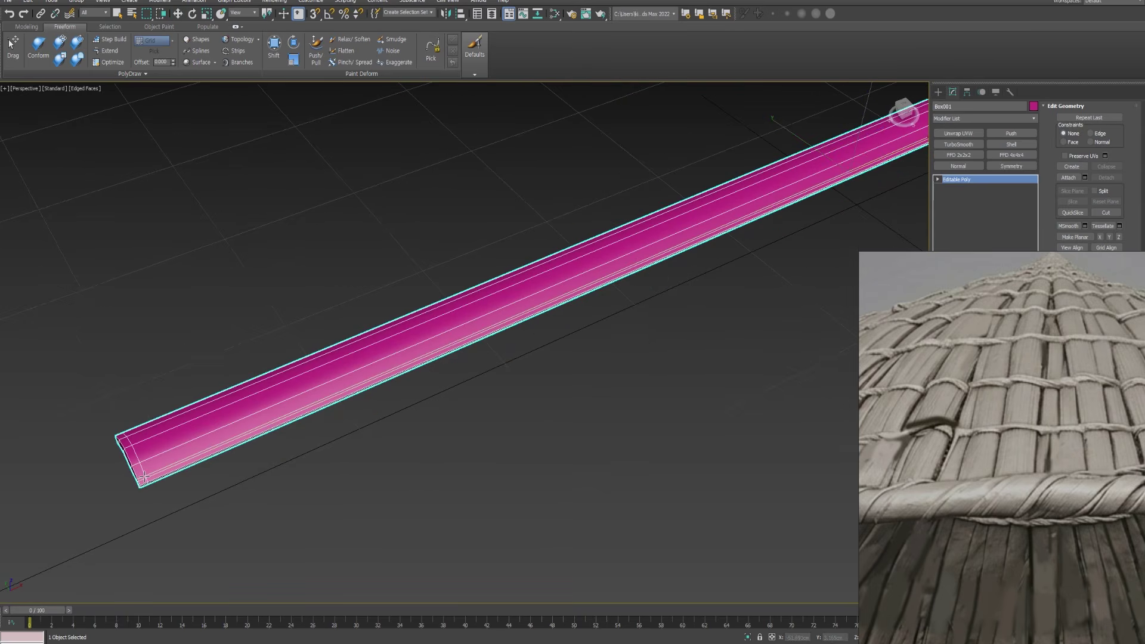
{"action": "key", "text": "w"}
{"action": "middle_click_drag", "start_coordinate": [141, 461], "coordinate": [401, 509], "text": "alt"}
{"action": "key", "text": "alt+1"}
{"action": "left_click", "coordinate": [400, 499]}
{"action": "key", "text": "w"}
{"action": "scroll", "coordinate": [427, 490], "scroll_direction": "down", "scroll_amount": 4}
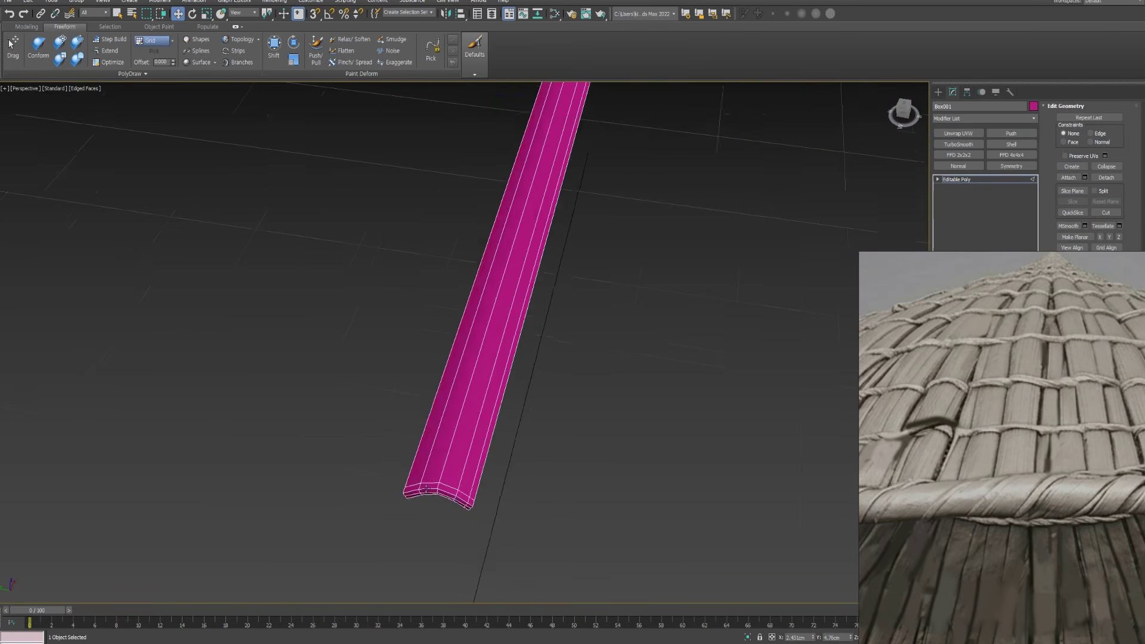
Step: Test TurboSmooth on the strip with its supporting loops in place and undo the modifier
{"action": "middle_click_drag", "start_coordinate": [456, 434], "coordinate": [418, 599]}
{"action": "middle_click_drag", "start_coordinate": [501, 366], "coordinate": [529, 341], "text": "alt"}
{"action": "scroll", "coordinate": [607, 259], "scroll_direction": "up", "scroll_amount": 5}
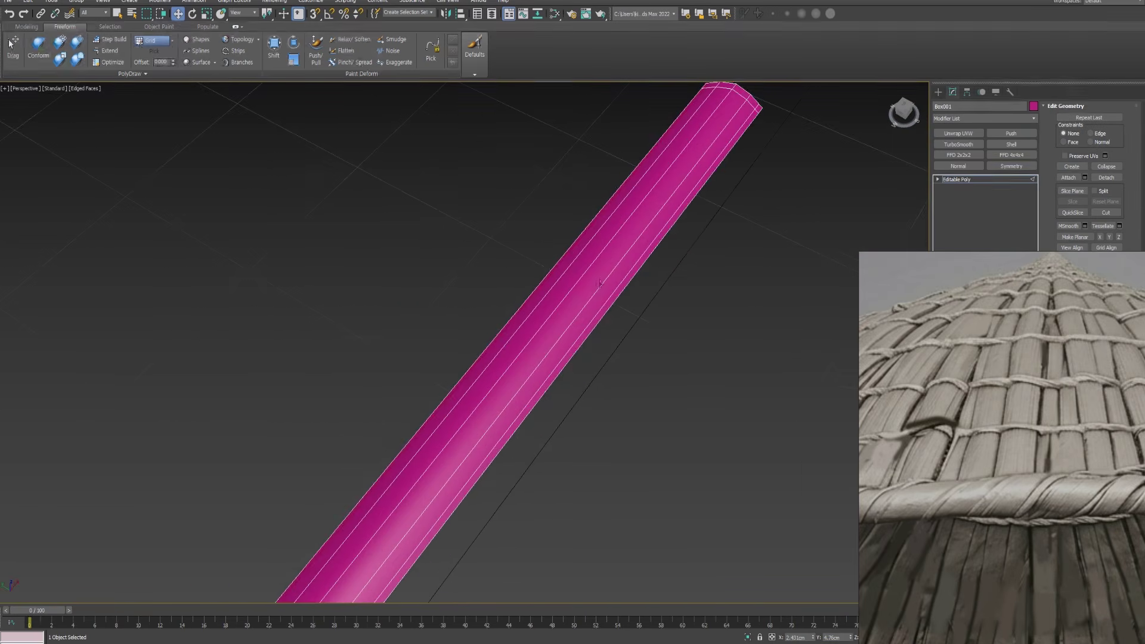
{"action": "left_click", "coordinate": [959, 144]}
{"action": "middle_click_drag", "start_coordinate": [715, 219], "coordinate": [740, 219]}
{"action": "scroll", "coordinate": [739, 220], "scroll_direction": "down", "scroll_amount": 4}
{"action": "middle_click_drag", "start_coordinate": [618, 421], "coordinate": [621, 351]}
{"action": "key", "text": "ctrl+z"}
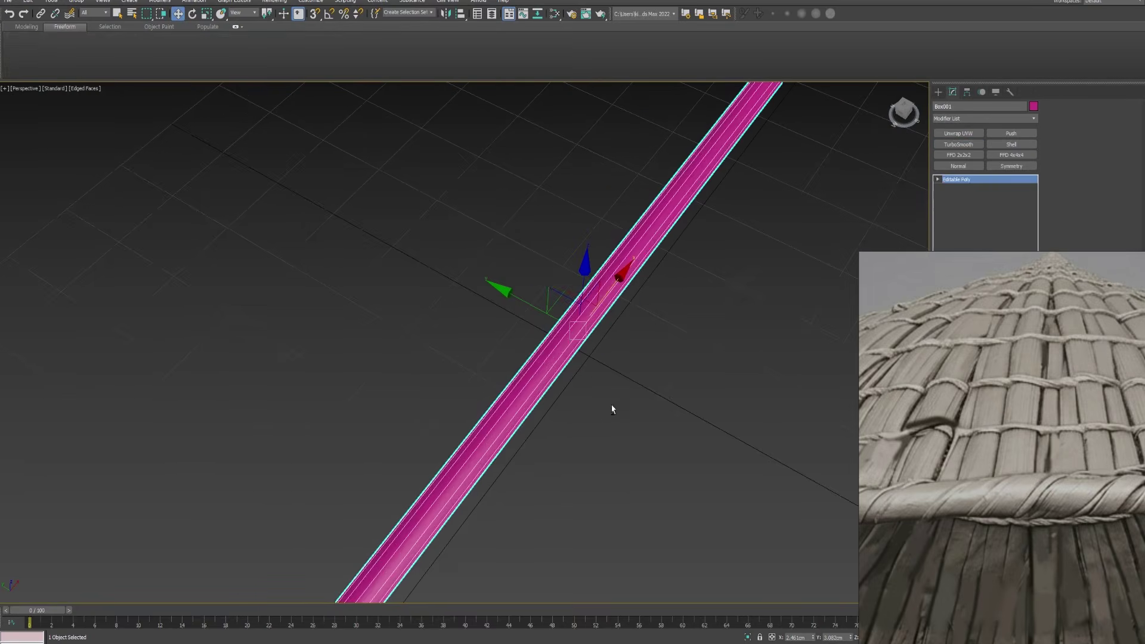
Step: Select the strip's lengthwise edges and connect them with many evenly spaced crosswise segments
{"action": "middle_click_drag", "start_coordinate": [600, 428], "coordinate": [635, 330]}
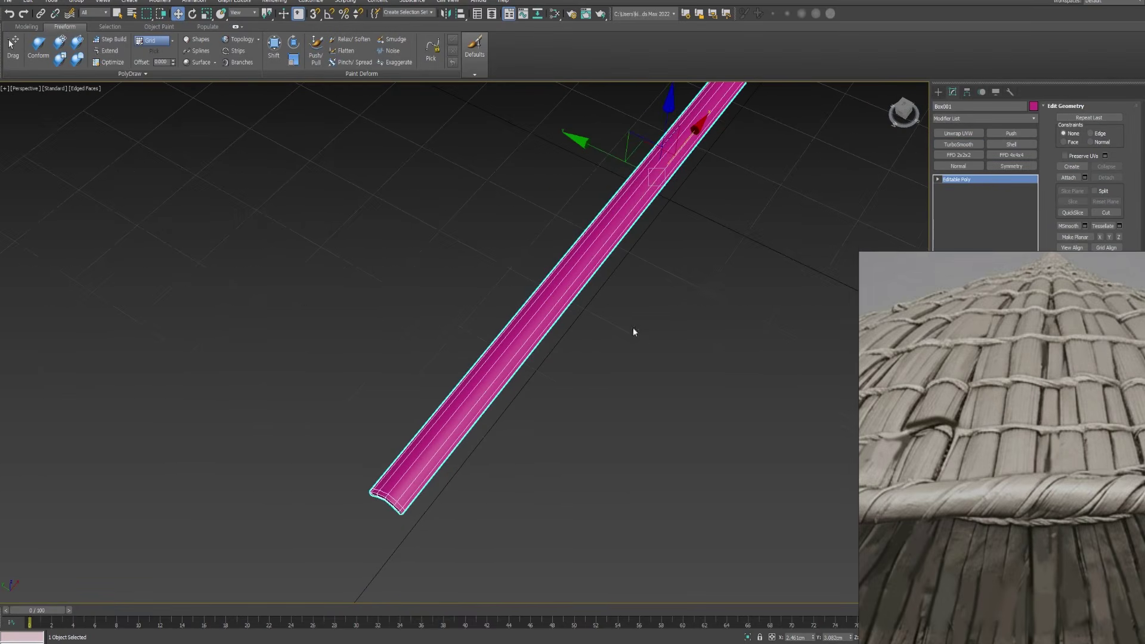
{"action": "middle_click_drag", "start_coordinate": [617, 268], "coordinate": [644, 289]}
{"action": "scroll", "coordinate": [645, 289], "scroll_direction": "down", "scroll_amount": 3}
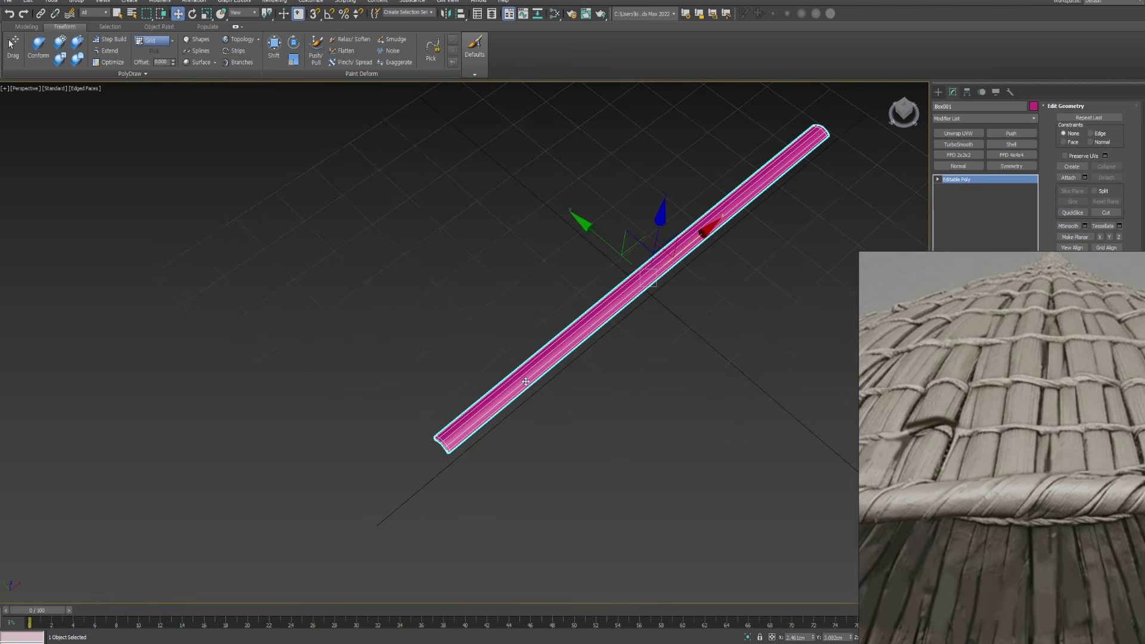
{"action": "middle_click_drag", "start_coordinate": [540, 392], "coordinate": [509, 408]}
{"action": "key", "text": "2"}
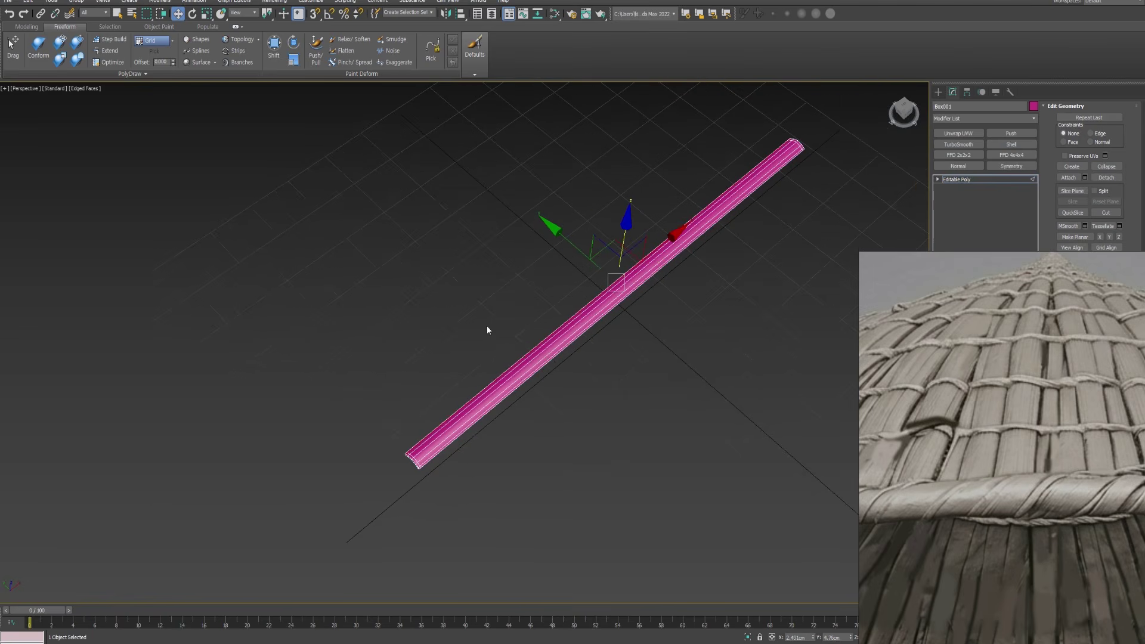
{"action": "left_click_drag", "start_coordinate": [594, 384], "coordinate": [594, 385]}
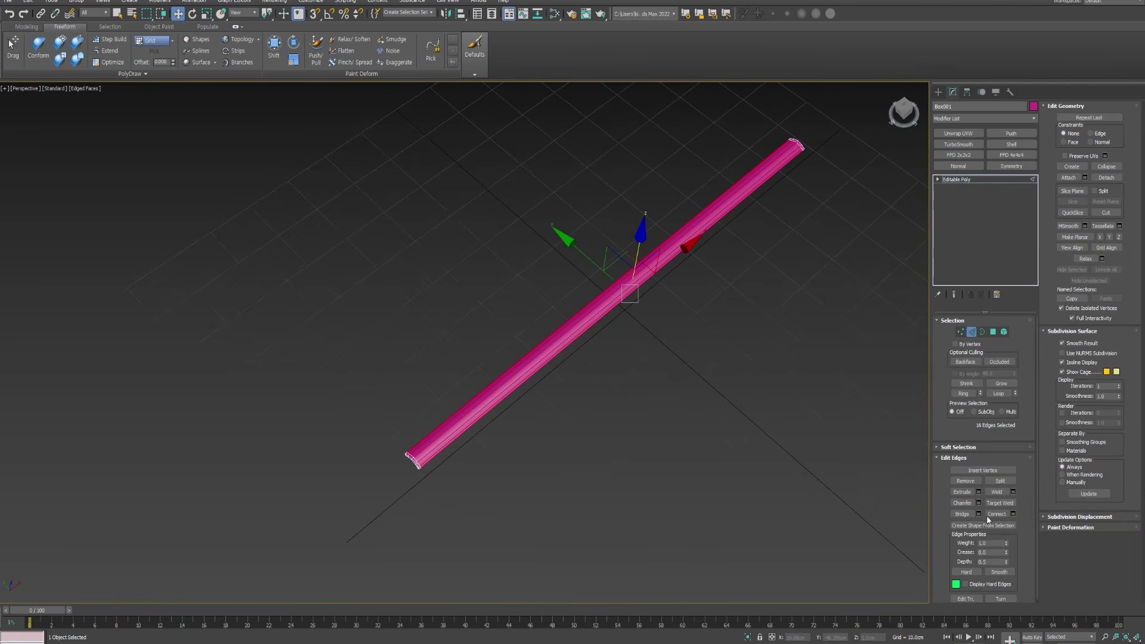
{"action": "left_click", "coordinate": [1013, 514]}
{"action": "left_click_drag", "start_coordinate": [469, 352], "coordinate": [469, 347]}
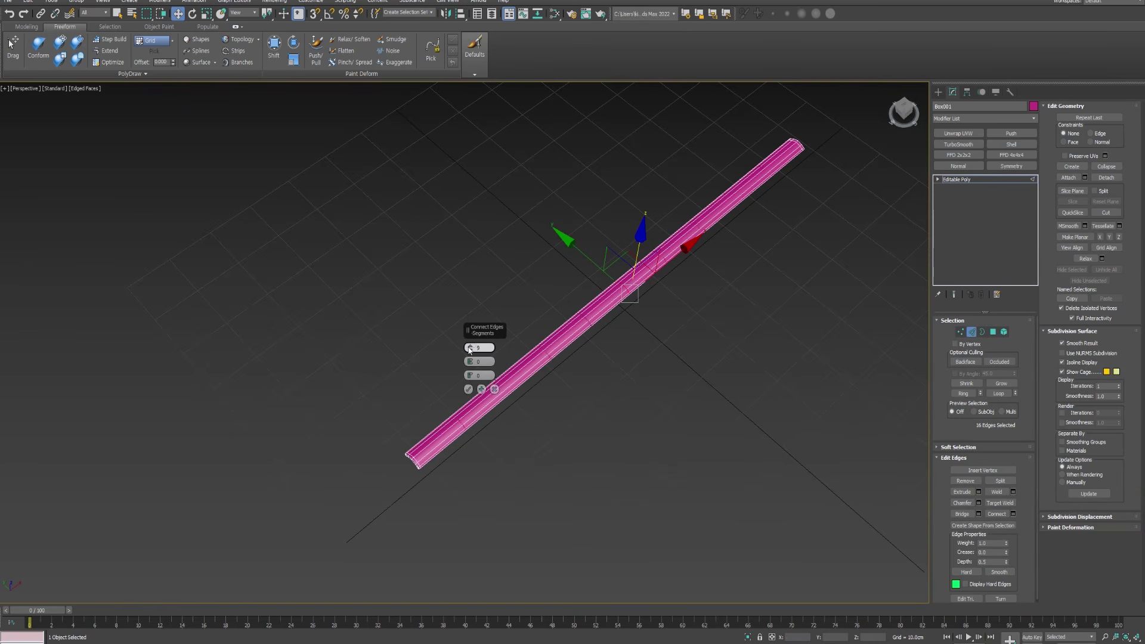
{"action": "left_click_drag", "start_coordinate": [469, 350], "coordinate": [469, 350]}
{"action": "middle_click_drag", "start_coordinate": [530, 431], "coordinate": [634, 440], "text": "alt"}
{"action": "left_click", "coordinate": [468, 389]}
{"action": "left_click", "coordinate": [549, 430]}
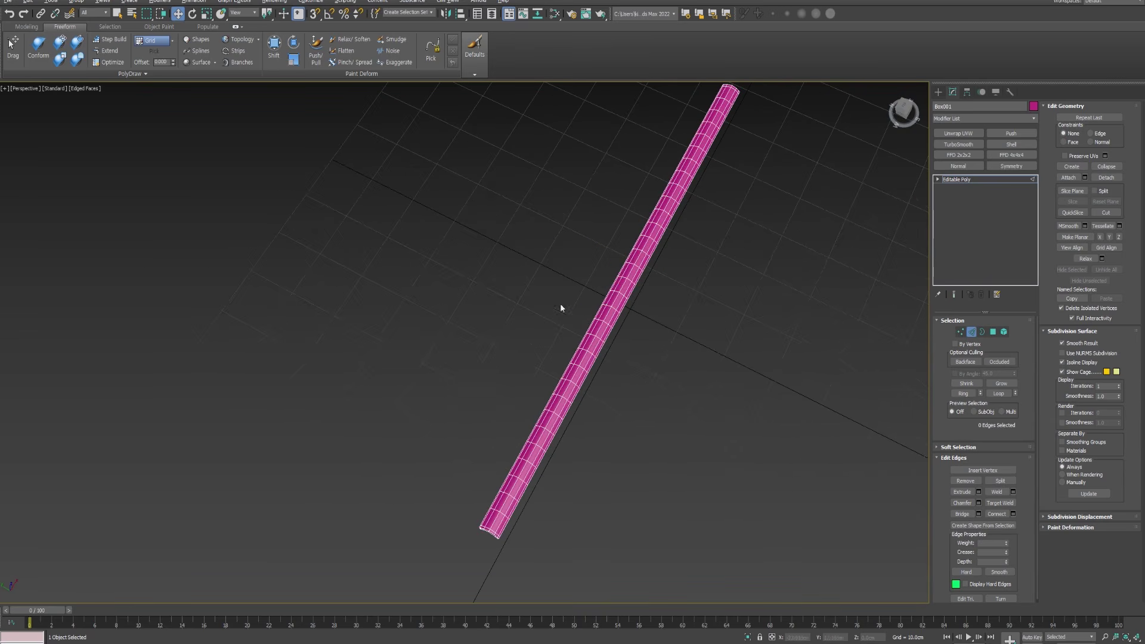
{"action": "left_click", "coordinate": [972, 333]}
{"action": "middle_click_drag", "start_coordinate": [740, 382], "coordinate": [675, 391], "text": "alt"}
Step: Switch to ZBrush and turn the character to a straight front view of the hat
{"action": "key", "text": "alt+Tab"}
{"action": "key", "text": "alt+Tab"}
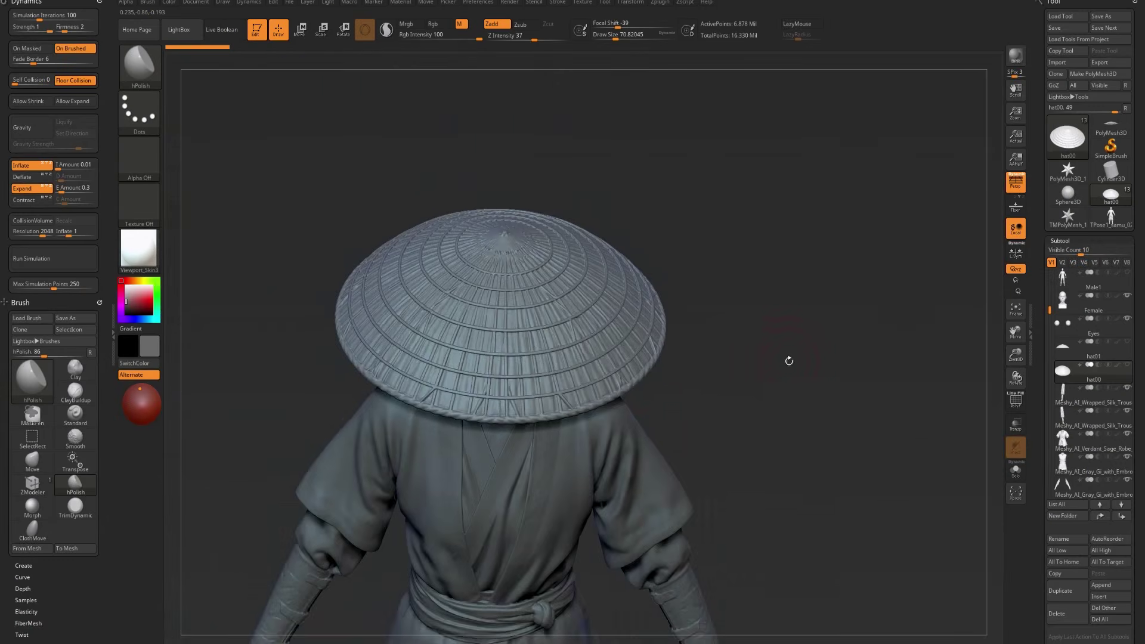
{"action": "left_click_drag", "start_coordinate": [789, 361], "coordinate": [795, 330], "text": "shift"}
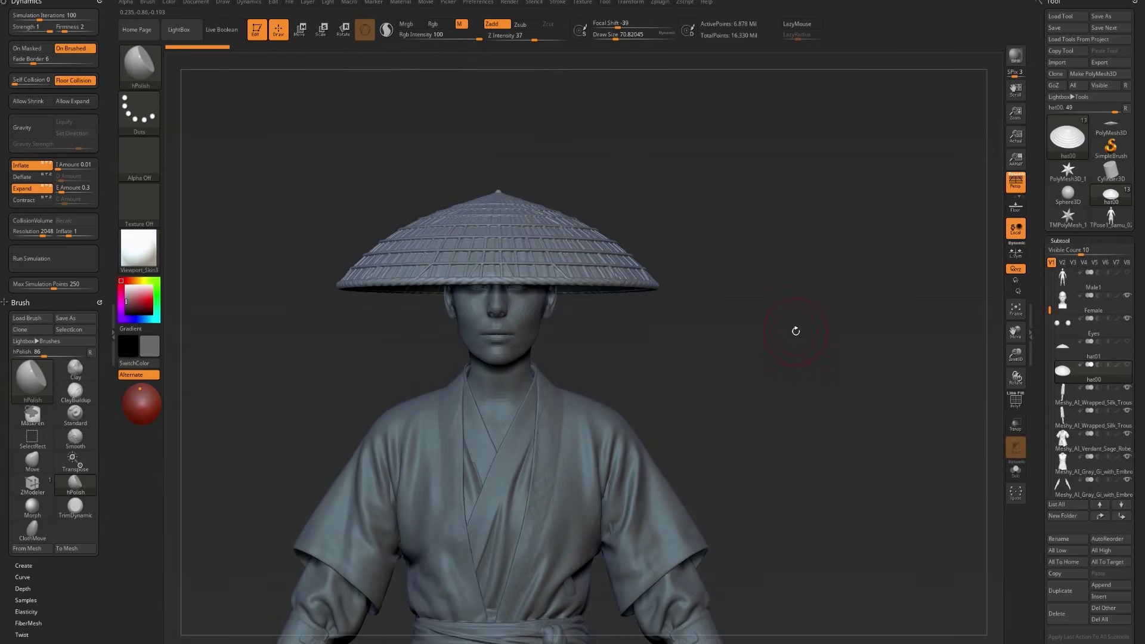
Step: Pre-process the high-poly straw hat subtool with Decimation Master
{"action": "key", "text": "ctrl"}
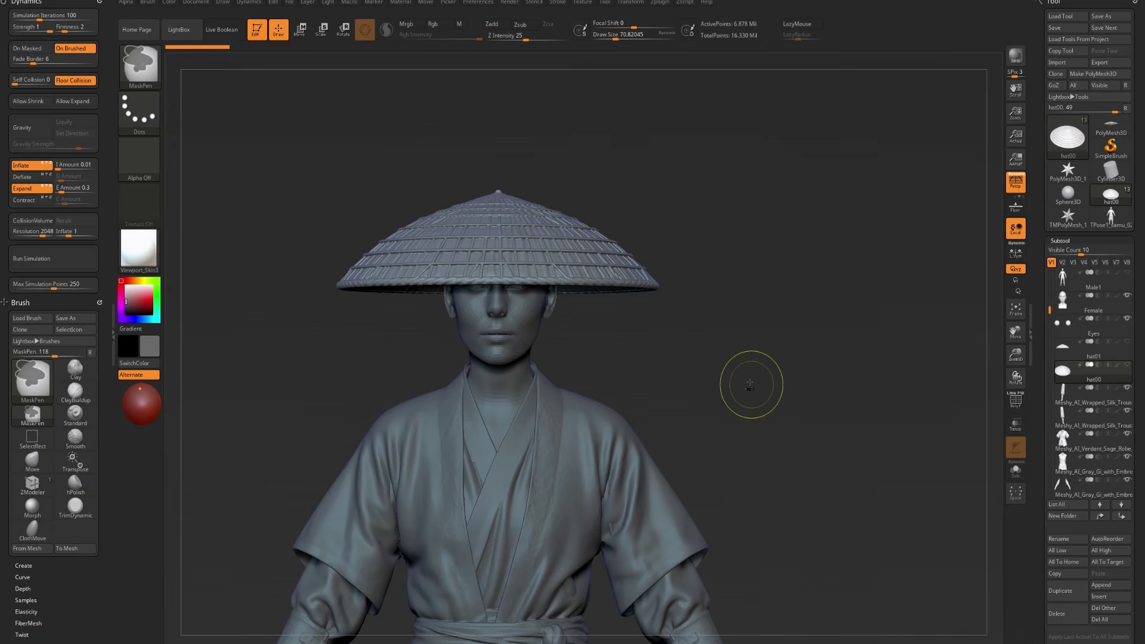
{"action": "key", "text": "shift"}
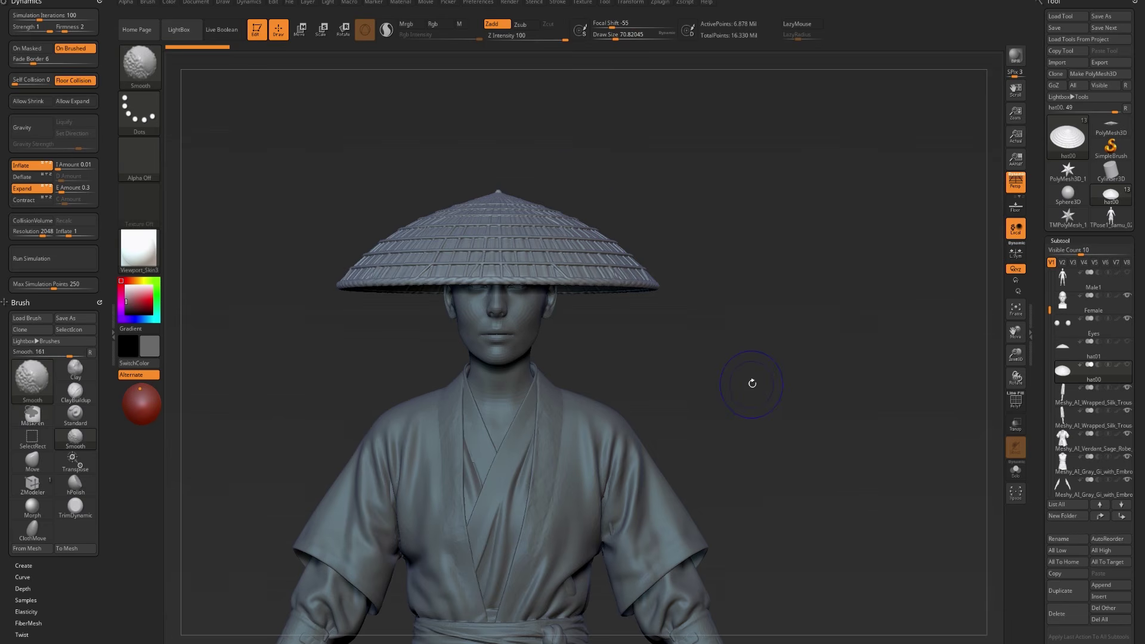
{"action": "key", "text": "shift"}
{"action": "left_click", "coordinate": [659, 3]}
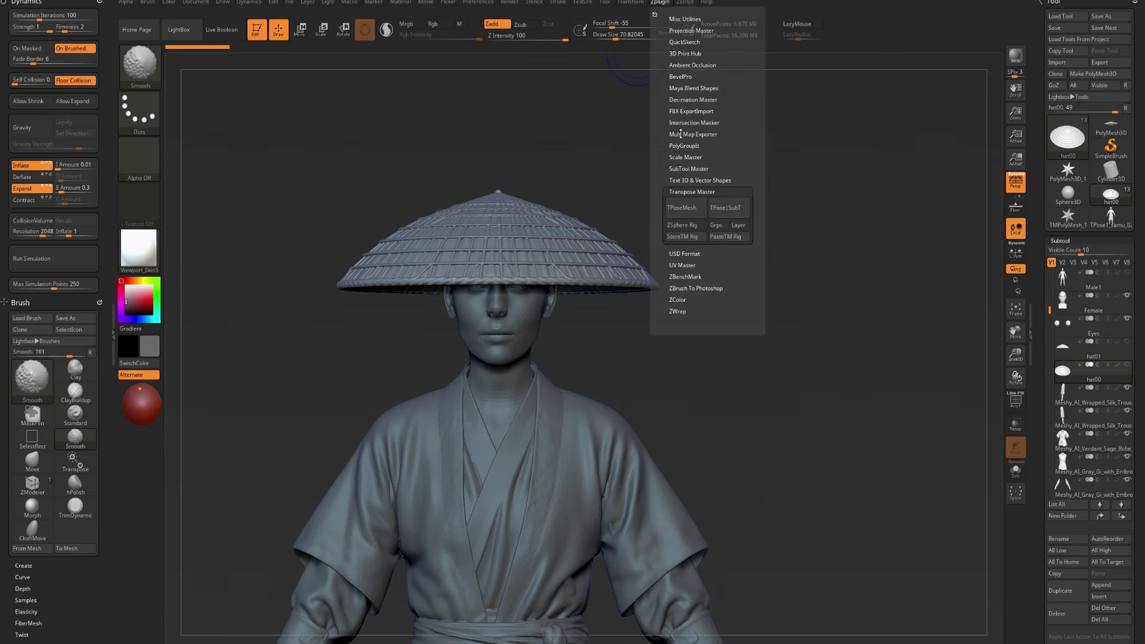
{"action": "left_click", "coordinate": [660, 4]}
{"action": "left_click", "coordinate": [694, 193]}
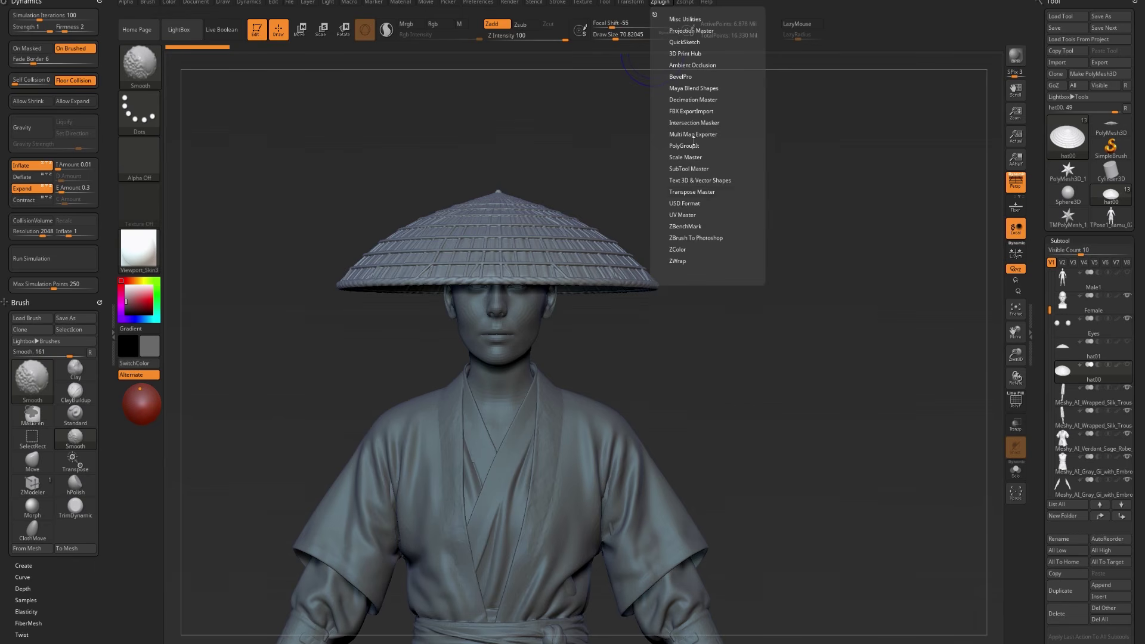
{"action": "left_click", "coordinate": [684, 100]}
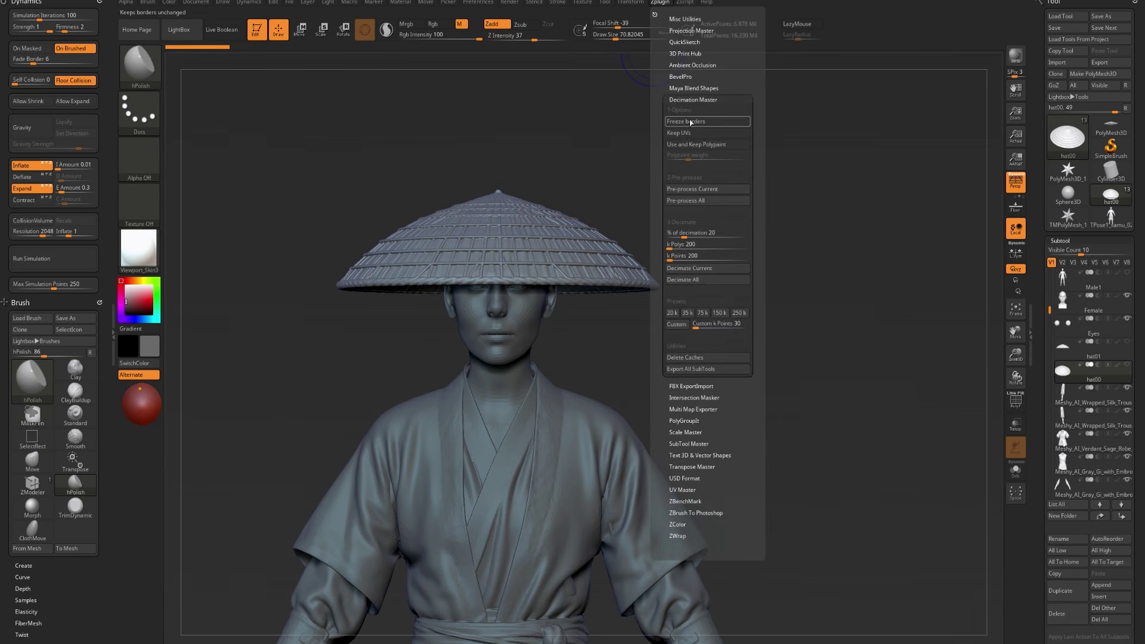
{"action": "left_click", "coordinate": [696, 187]}
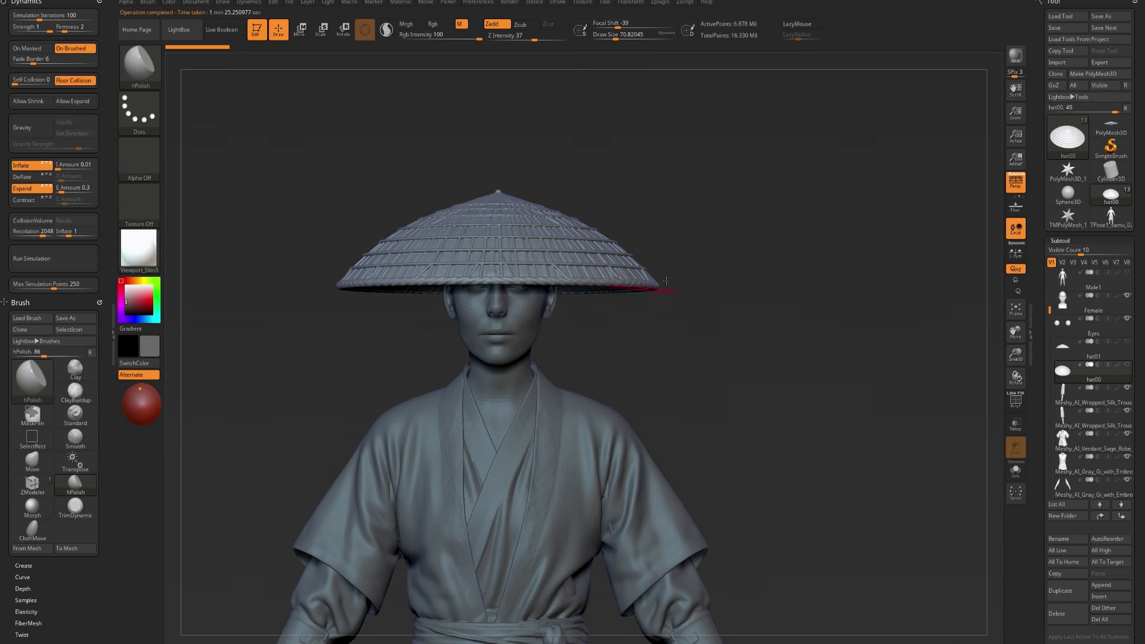
Step: Set the decimation percentage to 0.1 and decimate the current hat subtool
{"action": "left_click", "coordinate": [660, 3]}
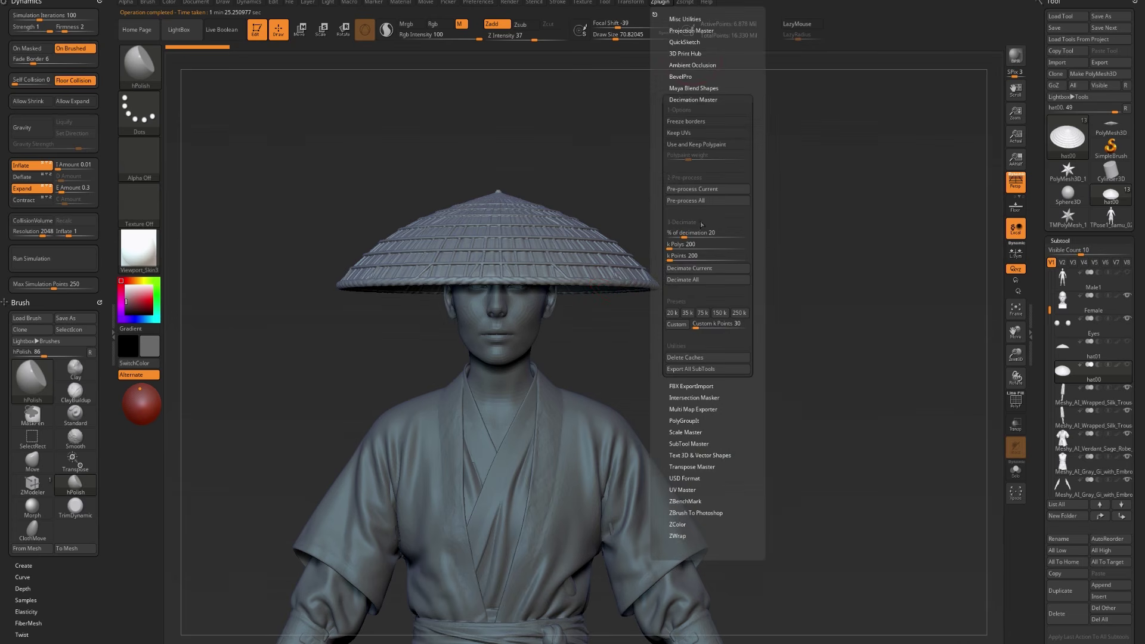
{"action": "left_click", "coordinate": [697, 234]}
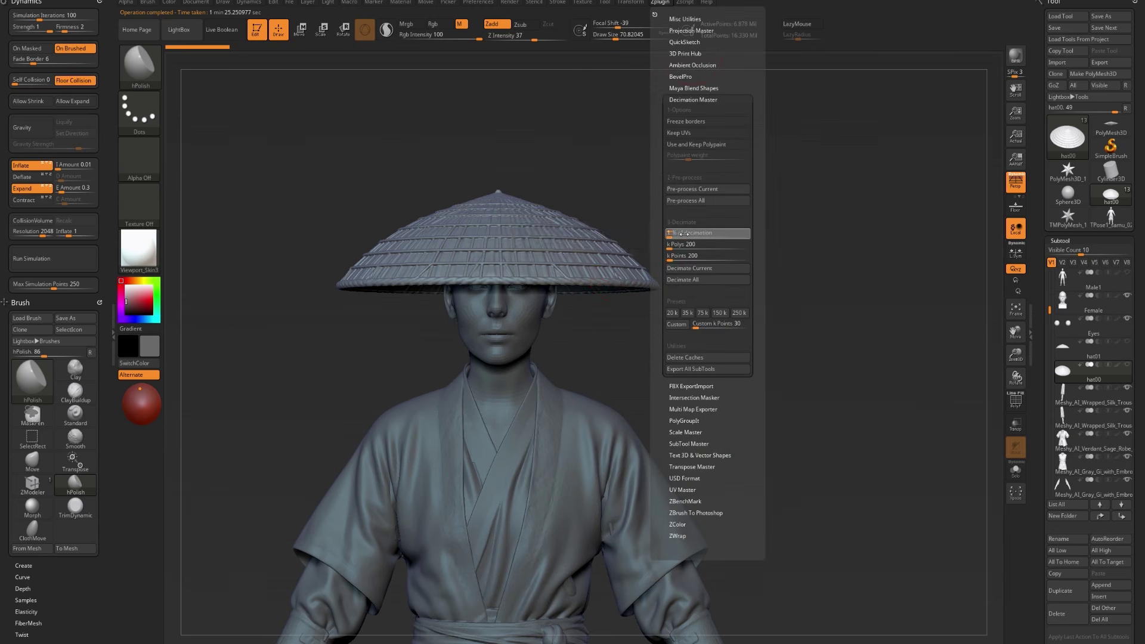
{"action": "type", "text": "0.1"}
{"action": "key", "text": "Return"}
{"action": "left_click", "coordinate": [697, 268]}
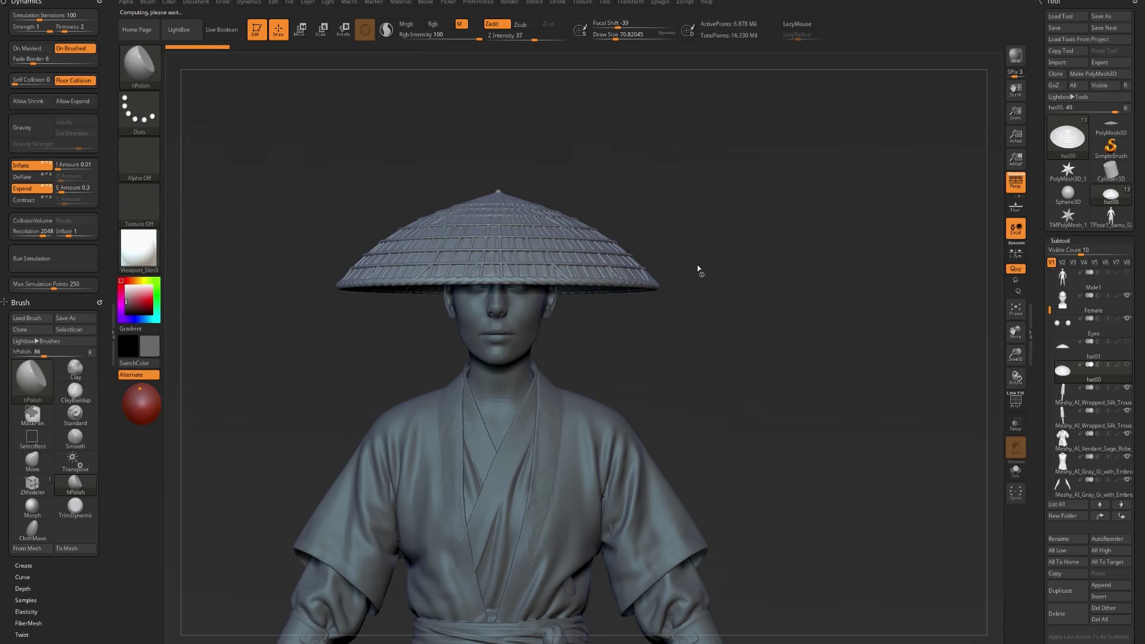
Step: Export the decimated hat as an OBJ, overwriting file 1 on the D: drive
{"action": "key", "text": "ctrl"}
{"action": "key", "text": "ctrl+e"}
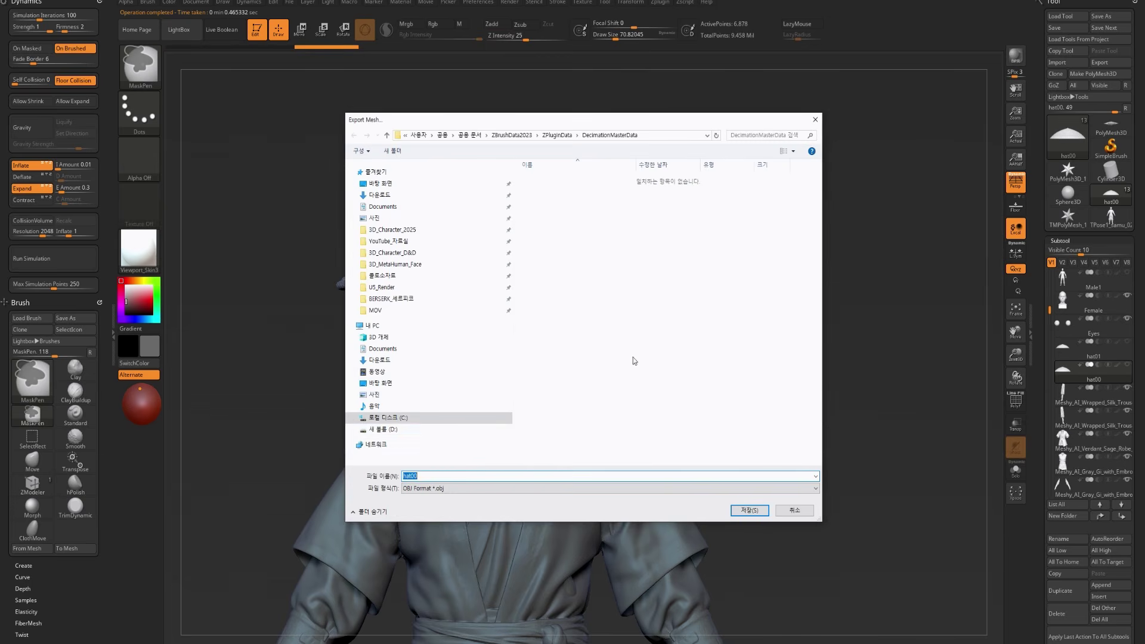
{"action": "left_click", "coordinate": [435, 429]}
{"action": "double_click", "coordinate": [537, 430]}
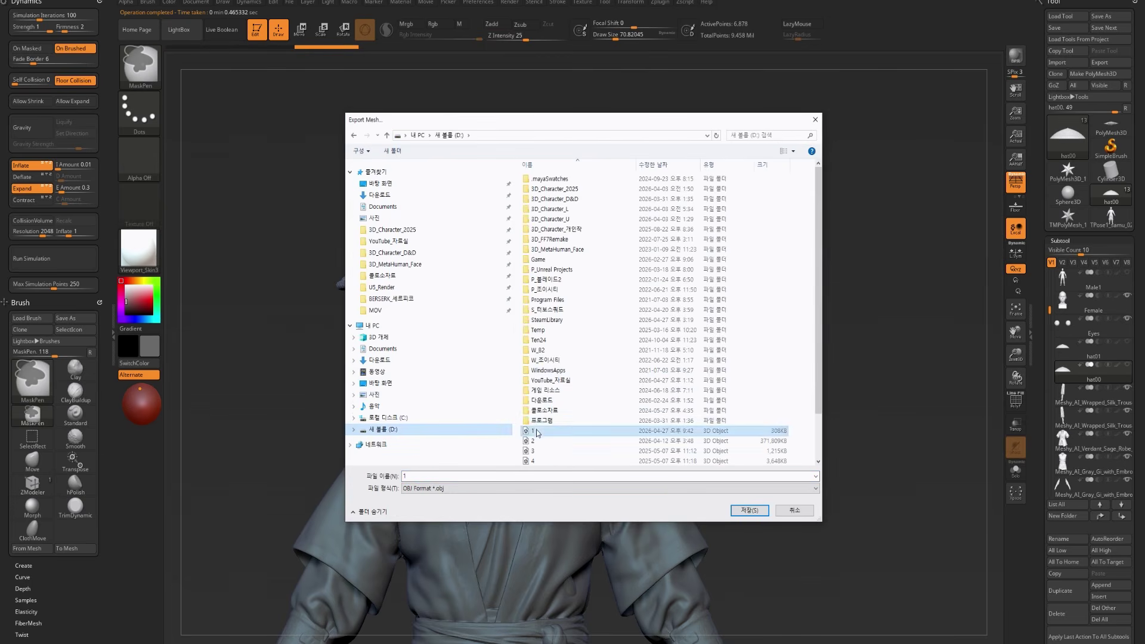
{"action": "left_click", "coordinate": [585, 327]}
Step: Switch to 3ds Max and import the exported hat OBJ into the strip's scene with the default import options
{"action": "key", "text": "alt+Tab"}
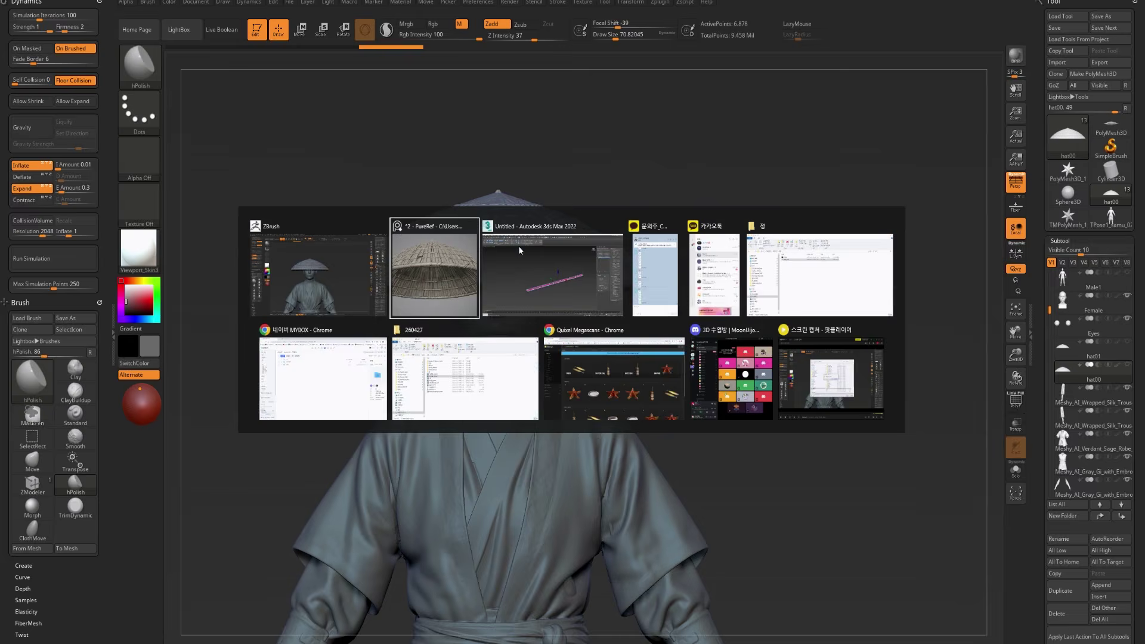
{"action": "left_click", "coordinate": [518, 246]}
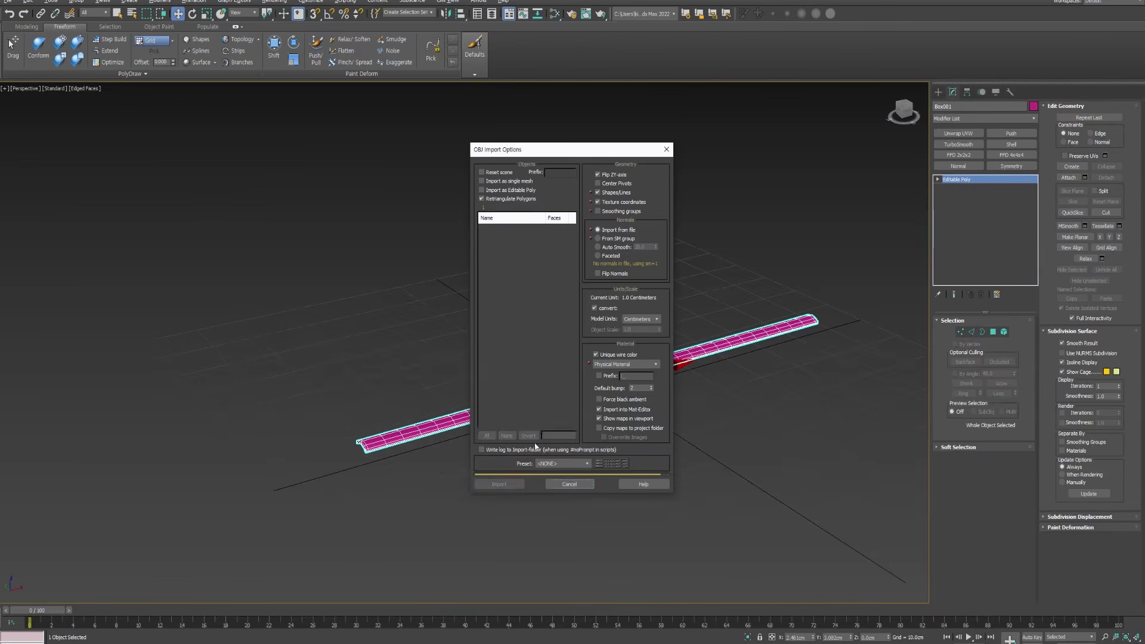
{"action": "left_click", "coordinate": [504, 477]}
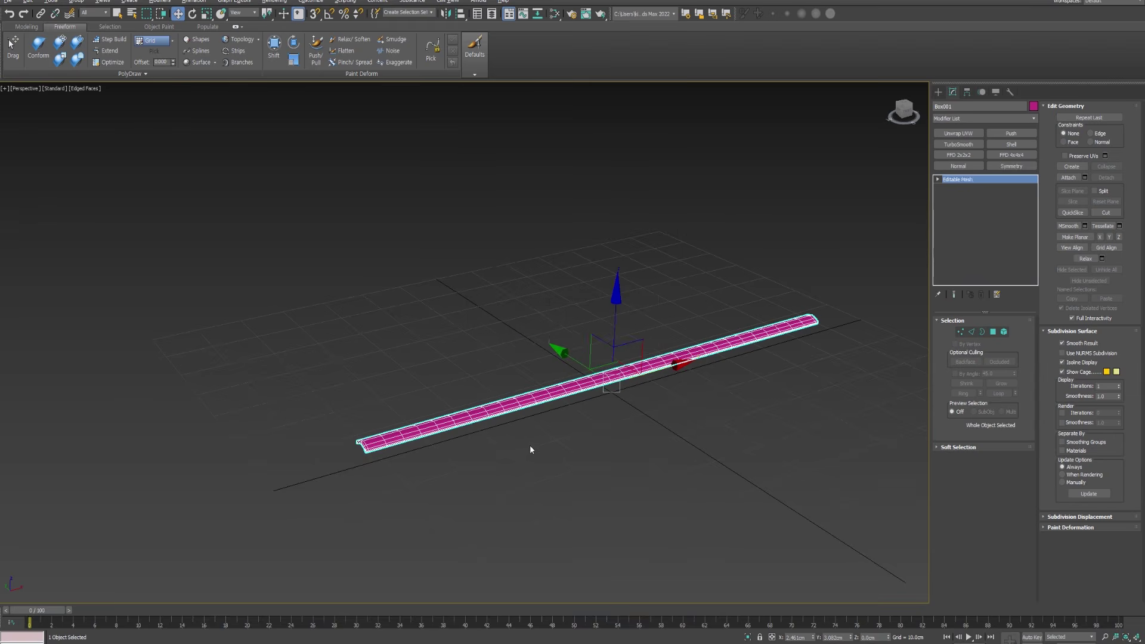
{"action": "middle_click_drag", "start_coordinate": [579, 337], "coordinate": [621, 267]}
{"action": "mouse_move", "coordinate": [621, 268]}
{"action": "middle_mouse_down", "text": "alt"}
{"action": "mouse_move", "coordinate": [618, 209]}
{"action": "mouse_move", "coordinate": [607, 270]}
{"action": "middle_mouse_up", "text": "alt"}
{"action": "scroll", "coordinate": [603, 272], "scroll_direction": "down", "scroll_amount": 8}
{"action": "scroll", "coordinate": [601, 273], "scroll_direction": "down", "scroll_amount": 3}
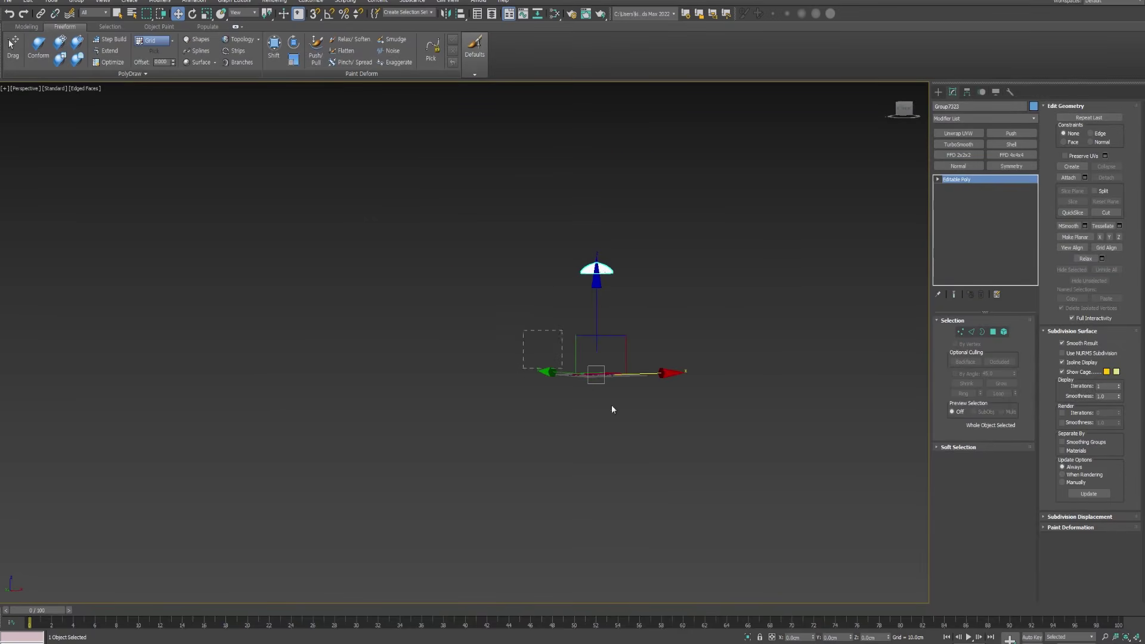
Step: Raise the straw strip along Z until it sits above the imported hat
{"action": "left_click_drag", "start_coordinate": [596, 315], "coordinate": [593, 202]}
{"action": "scroll", "coordinate": [592, 223], "scroll_direction": "up", "scroll_amount": 8}
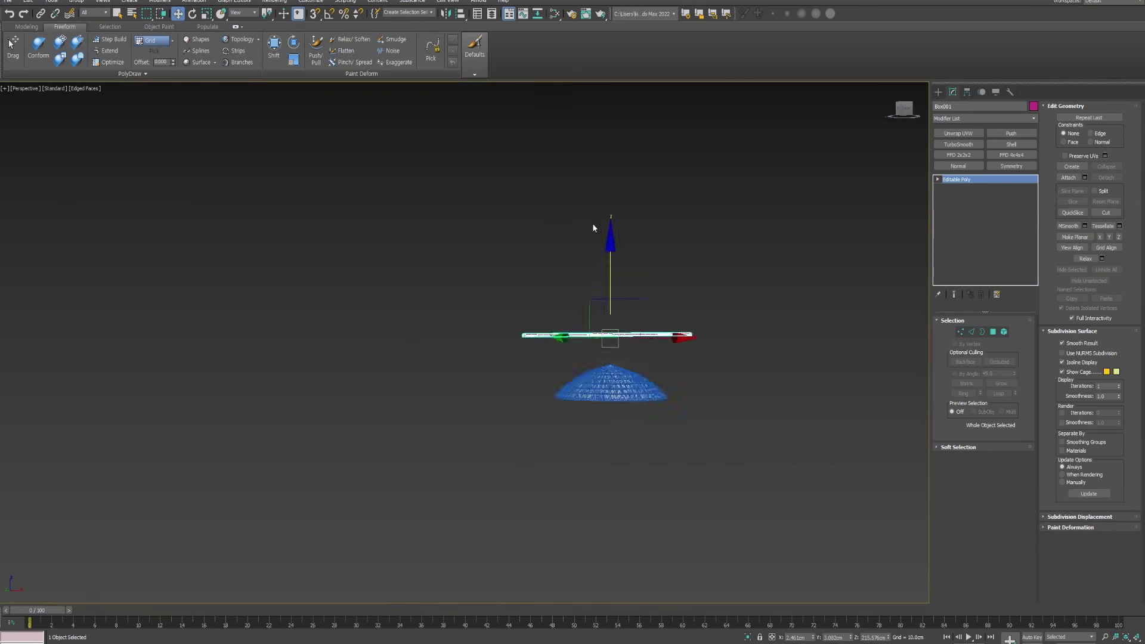
{"action": "middle_click_drag", "start_coordinate": [593, 224], "coordinate": [596, 325], "text": "alt"}
{"action": "scroll", "coordinate": [640, 413], "scroll_direction": "up", "scroll_amount": 4}
{"action": "scroll", "coordinate": [623, 258], "scroll_direction": "down", "scroll_amount": 3}
{"action": "middle_click_drag", "start_coordinate": [639, 412], "coordinate": [592, 321]}
{"action": "scroll", "coordinate": [591, 319], "scroll_direction": "up", "scroll_amount": 5}
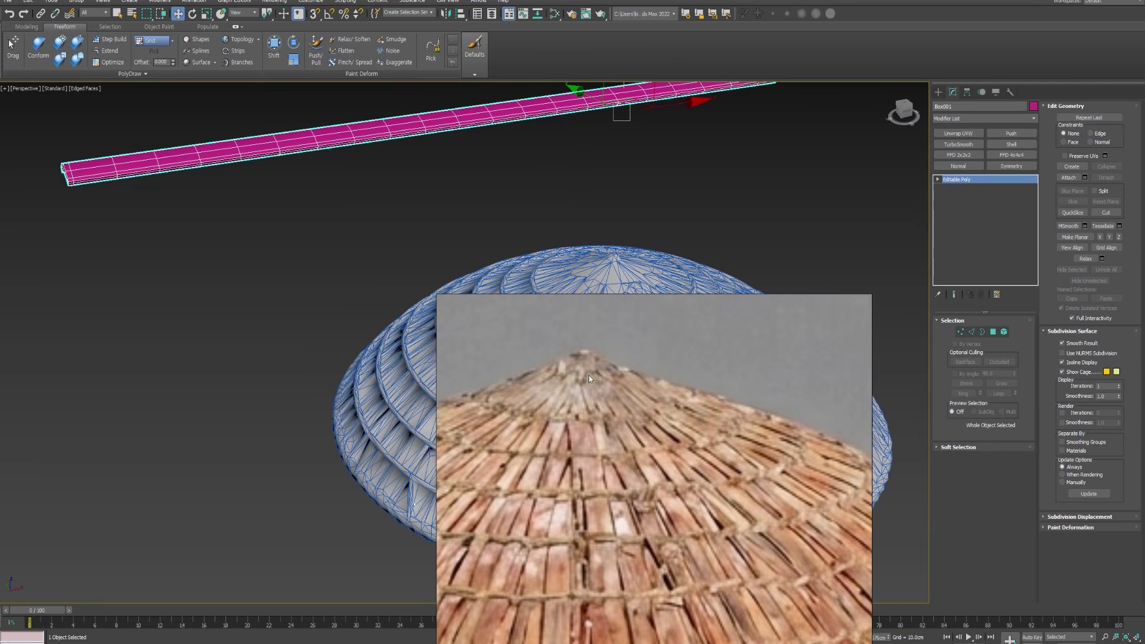
Step: Move the straw hat reference photo aside and scale the strip down uniformly to about the hat's width
{"action": "right_click_drag", "start_coordinate": [600, 390], "coordinate": [1143, 419]}
{"action": "middle_click_drag", "start_coordinate": [585, 230], "coordinate": [552, 291]}
{"action": "scroll", "coordinate": [552, 291], "scroll_direction": "down", "scroll_amount": 5}
{"action": "key", "text": "r"}
{"action": "left_click_drag", "start_coordinate": [551, 294], "coordinate": [485, 325]}
{"action": "middle_click_drag", "start_coordinate": [490, 322], "coordinate": [503, 365], "text": "alt"}
{"action": "key", "text": "w"}
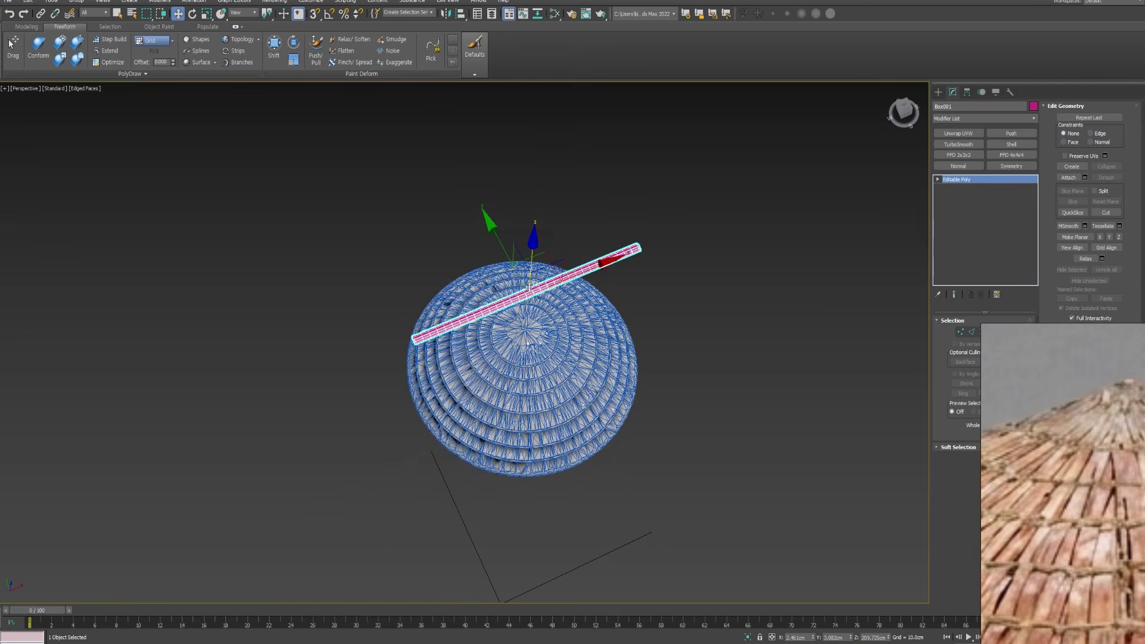
Step: Shift the strip outward and down so its inner end lies near the hat's peak
{"action": "left_click_drag", "start_coordinate": [549, 275], "coordinate": [496, 315]}
{"action": "left_click_drag", "start_coordinate": [420, 277], "coordinate": [417, 316]}
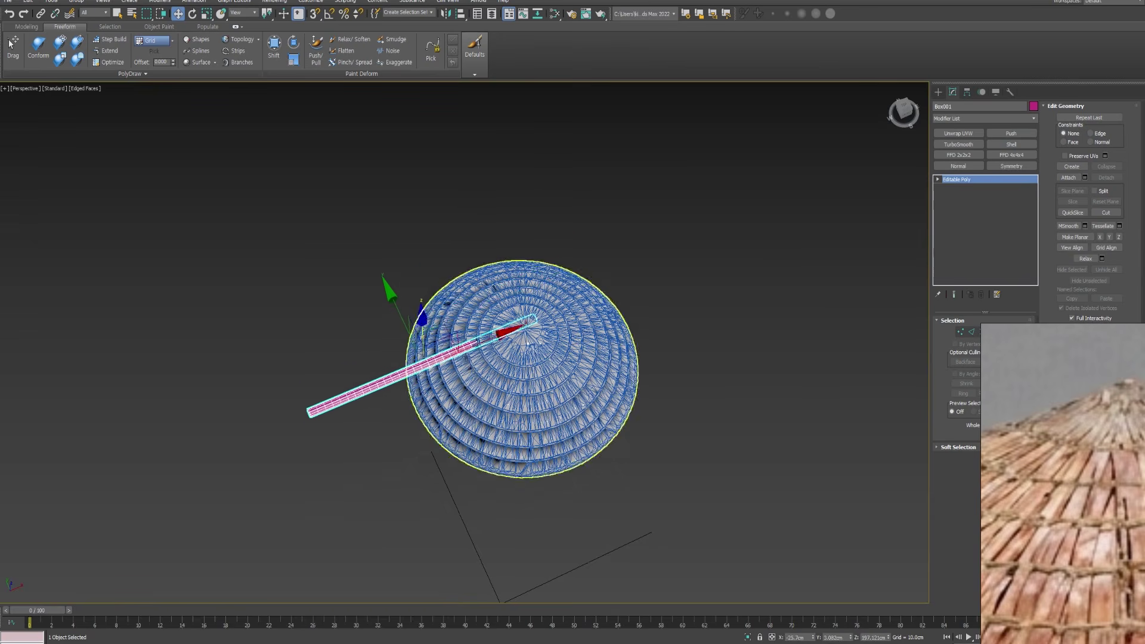
{"action": "scroll", "coordinate": [417, 316], "scroll_direction": "up", "scroll_amount": 4}
{"action": "left_click_drag", "start_coordinate": [458, 349], "coordinate": [427, 363]}
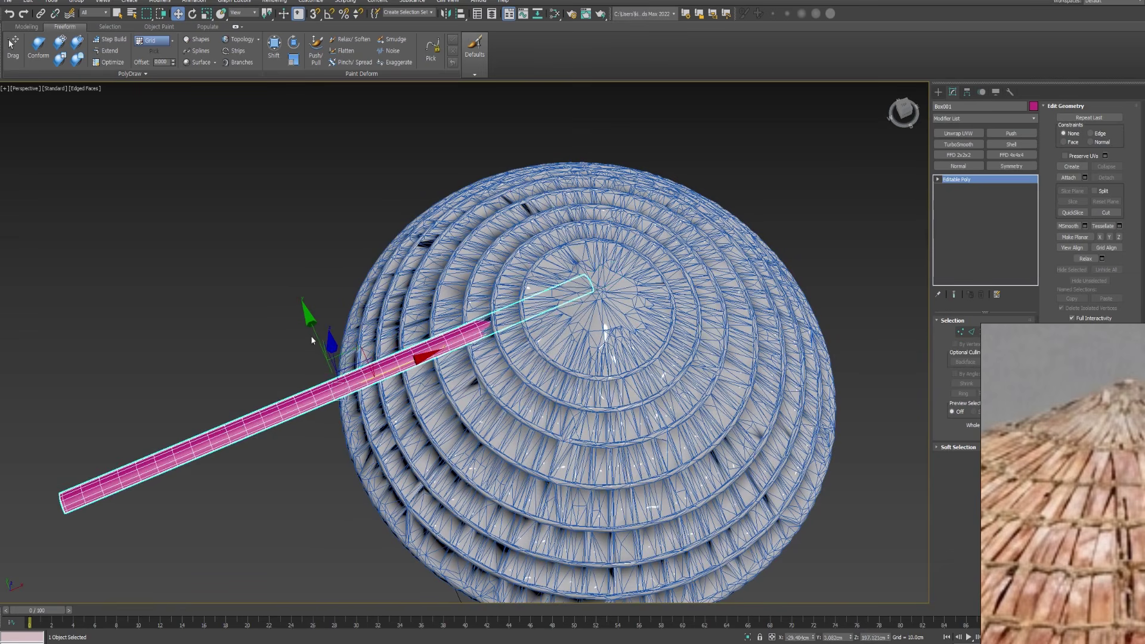
{"action": "left_click_drag", "start_coordinate": [312, 324], "coordinate": [318, 340]}
Step: Scale the strip down further and reposition it so it runs outward from the hat's peak
{"action": "middle_click_drag", "start_coordinate": [360, 380], "coordinate": [367, 330], "text": "alt"}
{"action": "key", "text": "r"}
{"action": "left_click_drag", "start_coordinate": [336, 405], "coordinate": [299, 446]}
{"action": "key", "text": "w"}
{"action": "left_click_drag", "start_coordinate": [361, 397], "coordinate": [519, 377]}
{"action": "left_click_drag", "start_coordinate": [448, 334], "coordinate": [456, 291]}
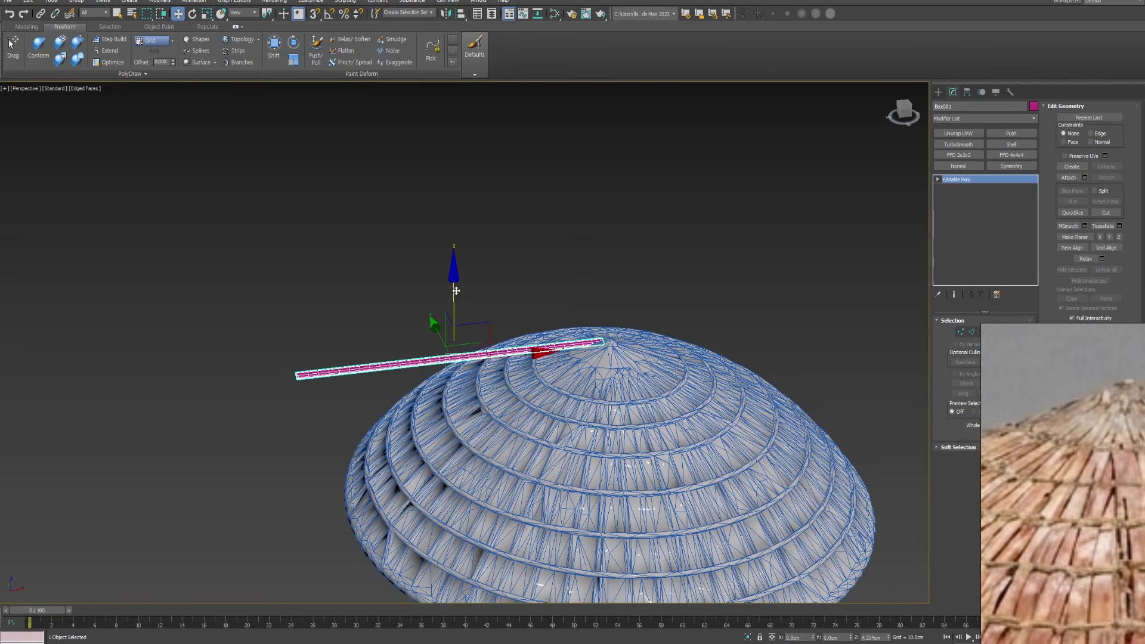
{"action": "left_click_drag", "start_coordinate": [509, 357], "coordinate": [514, 356]}
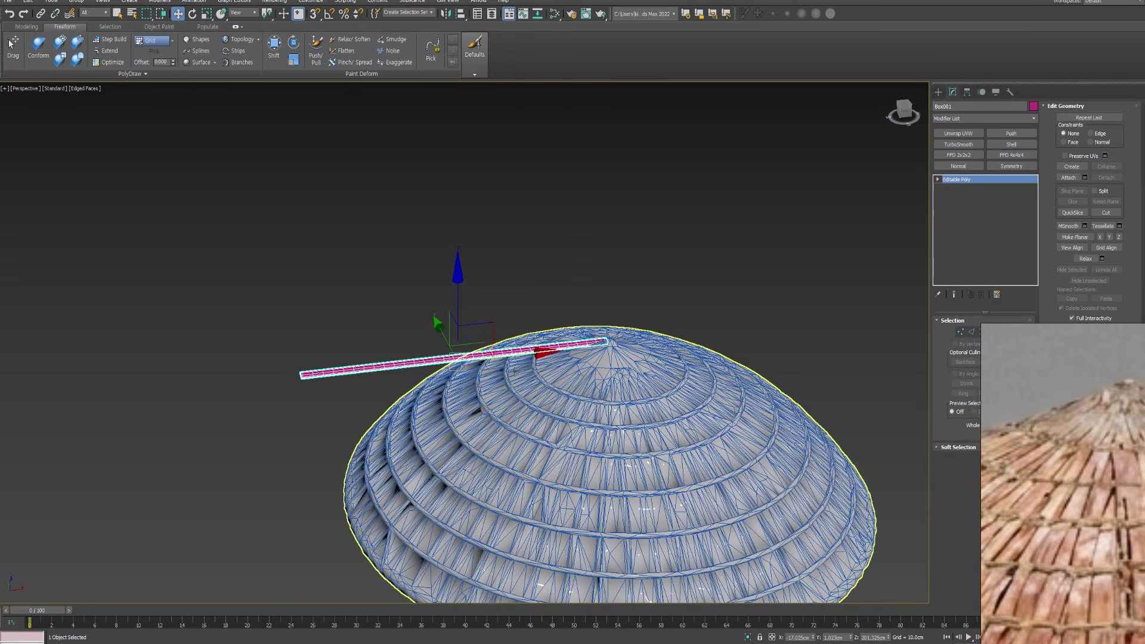
Step: Select the hat and set its X position to 0
{"action": "middle_click_drag", "start_coordinate": [509, 380], "coordinate": [544, 394], "text": "alt"}
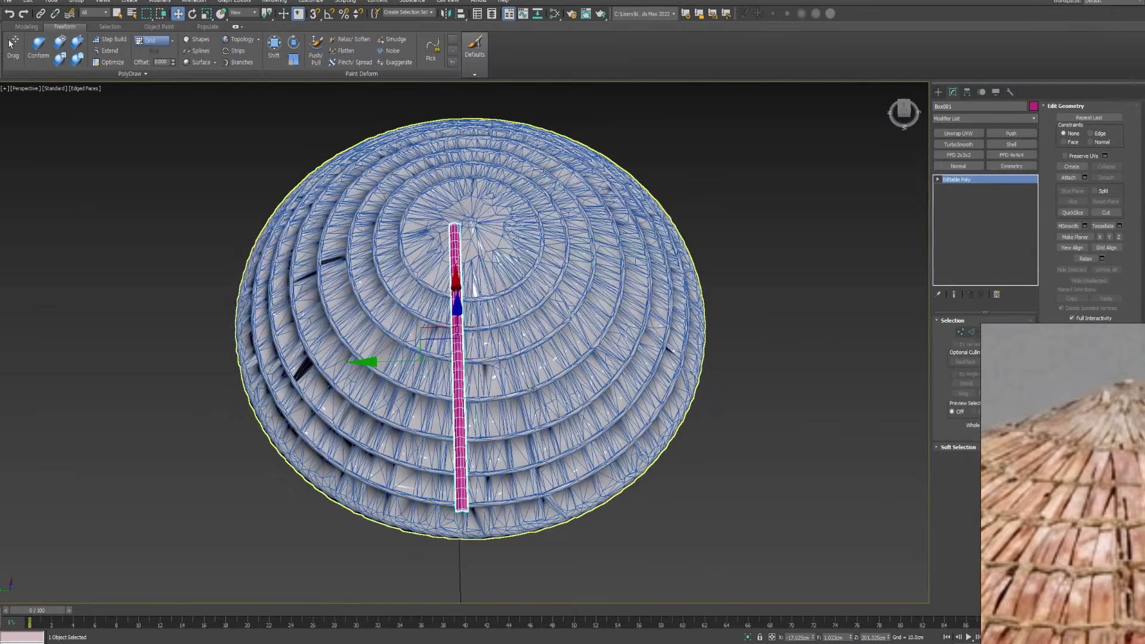
{"action": "middle_click_drag", "start_coordinate": [398, 361], "coordinate": [403, 384], "text": "alt"}
{"action": "left_click", "coordinate": [537, 366]}
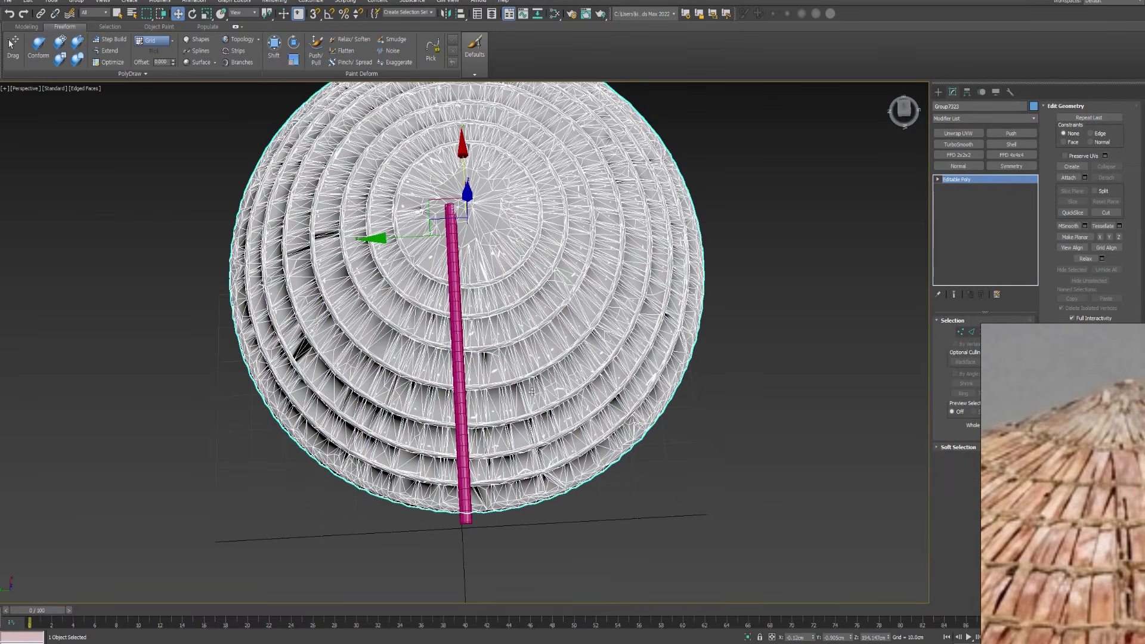
{"action": "right_click", "coordinate": [813, 638]}
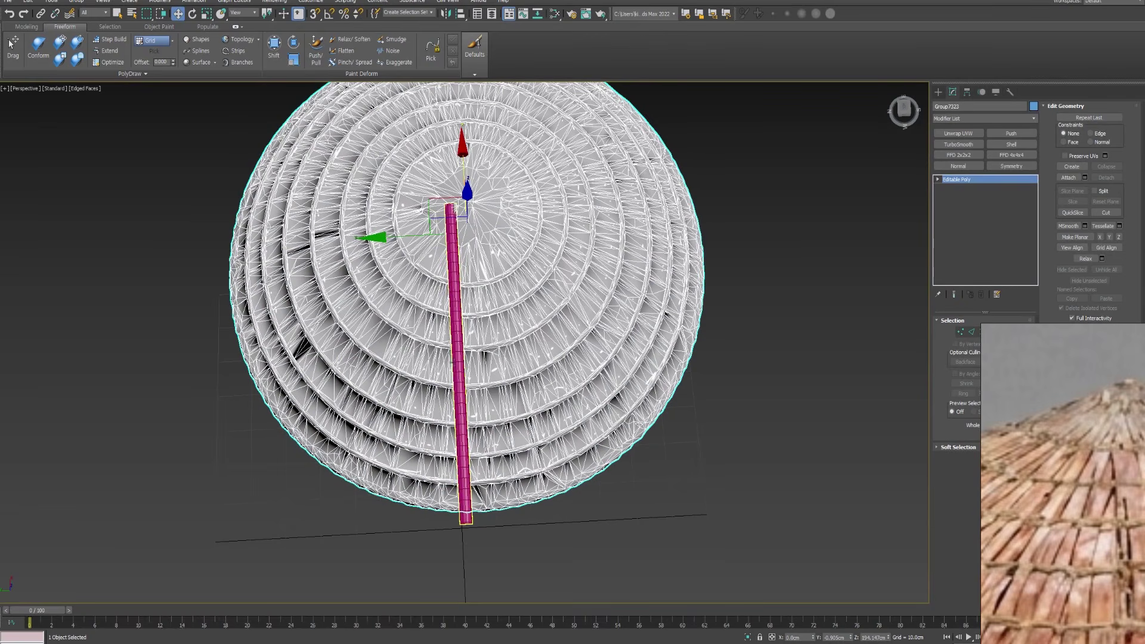
Step: Centre the strip at Y 0 and slide it along X to about -17.2 cm, with its inner end at the hat's peak
{"action": "left_click", "coordinate": [456, 343]}
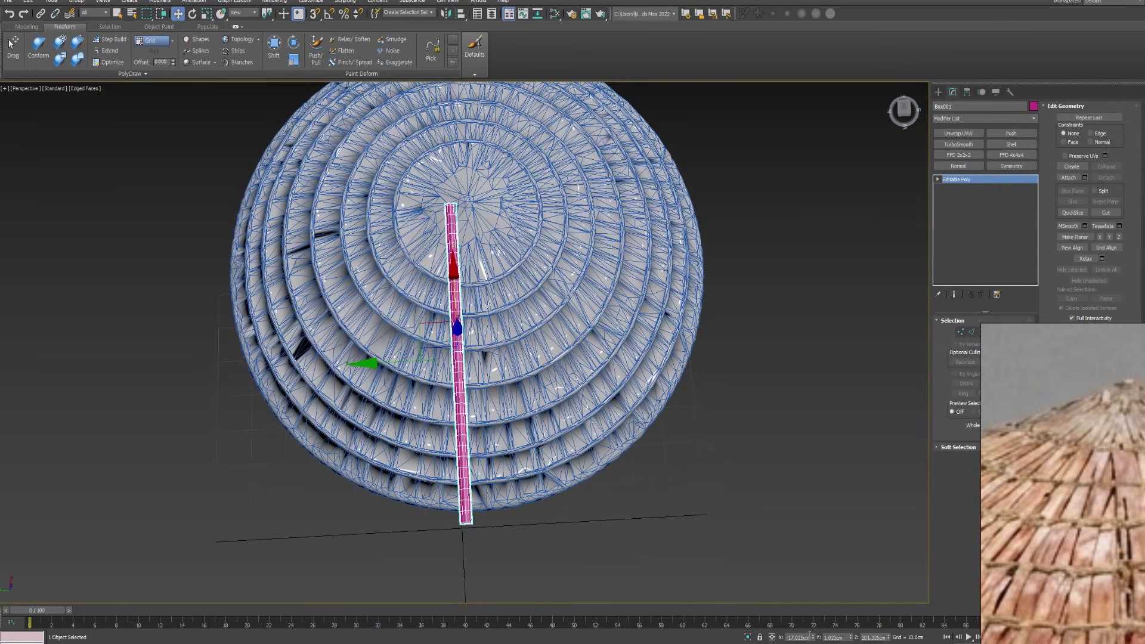
{"action": "right_click", "coordinate": [813, 637]}
{"action": "right_click", "coordinate": [852, 638]}
{"action": "middle_click_drag", "start_coordinate": [429, 305], "coordinate": [493, 257], "text": "alt"}
{"action": "left_click_drag", "start_coordinate": [403, 183], "coordinate": [510, 243]}
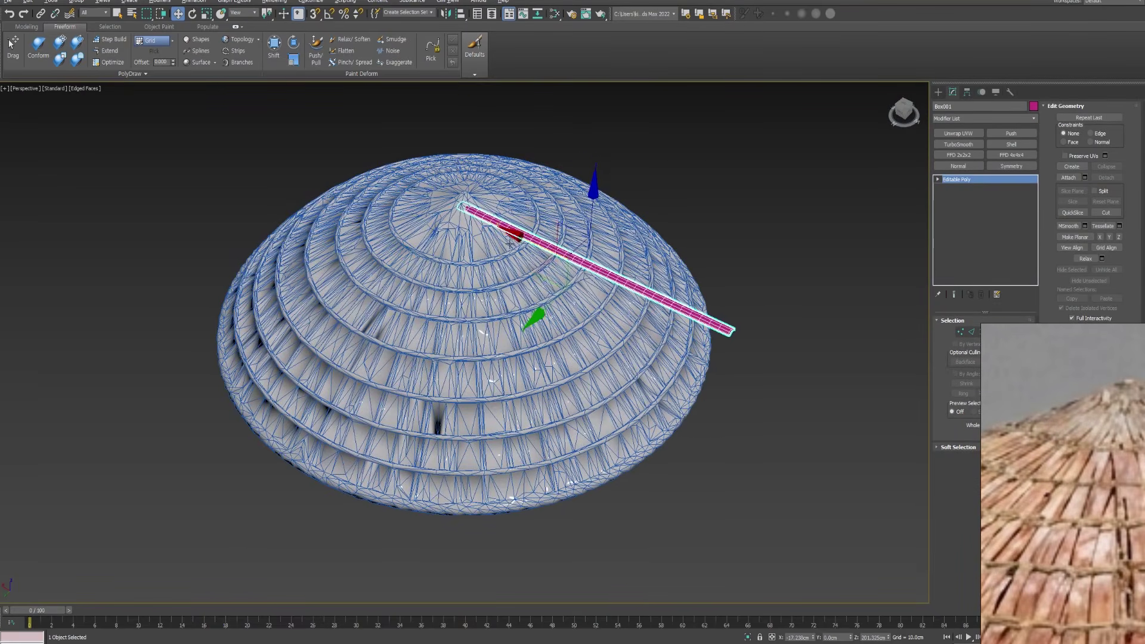
{"action": "middle_click_drag", "start_coordinate": [510, 242], "coordinate": [606, 314], "text": "alt"}
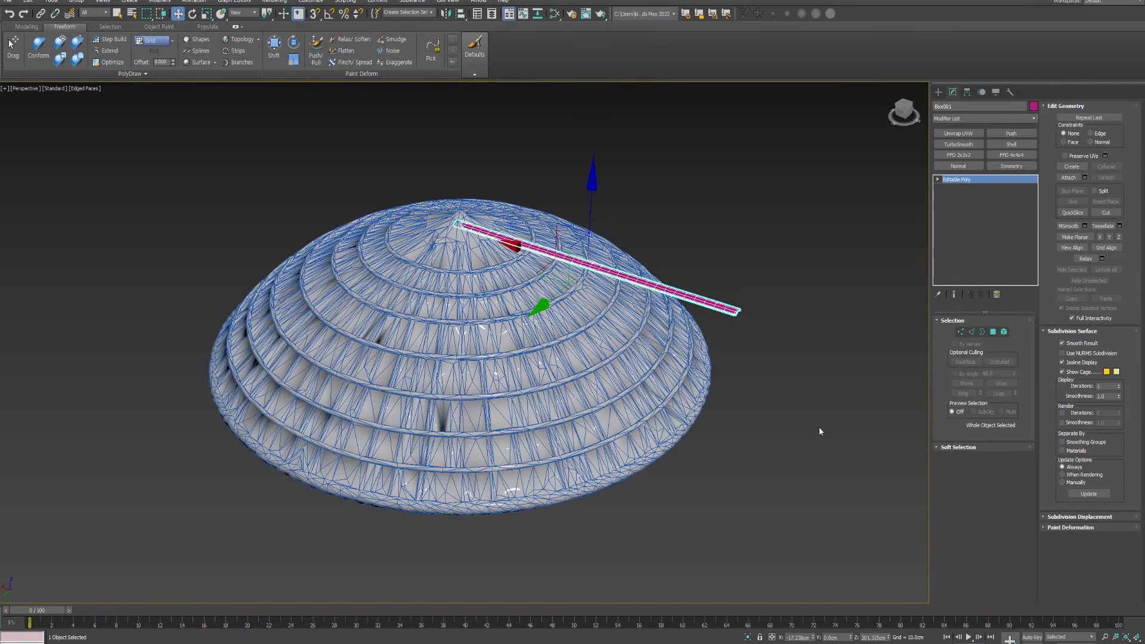
{"action": "middle_click_drag", "start_coordinate": [653, 341], "coordinate": [537, 303], "text": "alt"}
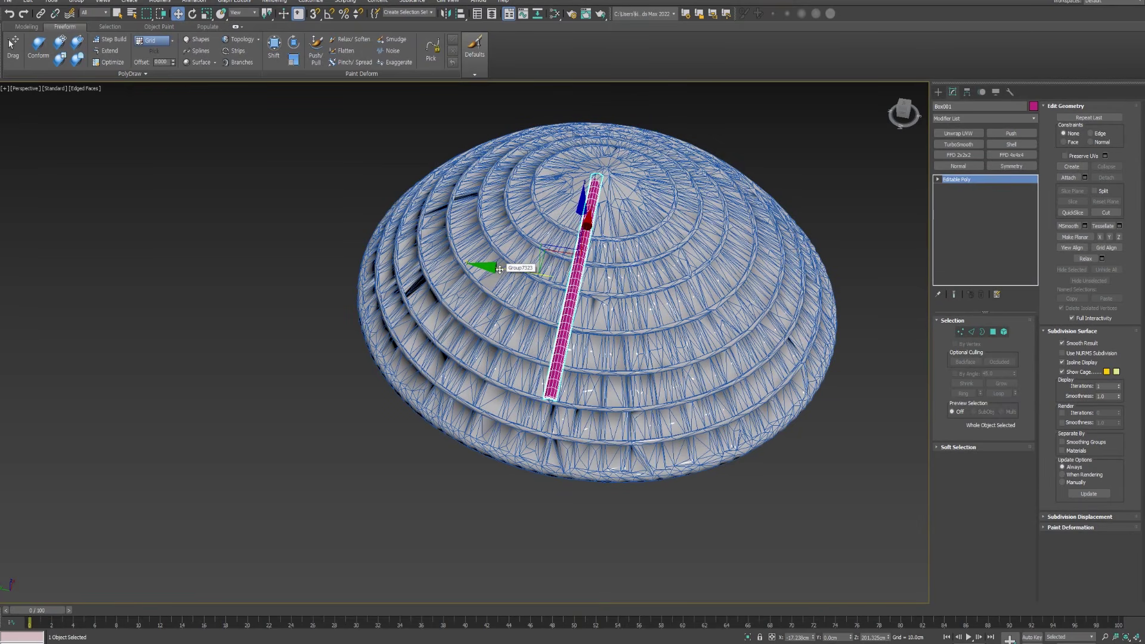
Step: Move the strip off the hat along Y and clone it once as a Copy beside the original
{"action": "left_click_drag", "start_coordinate": [501, 270], "coordinate": [183, 222]}
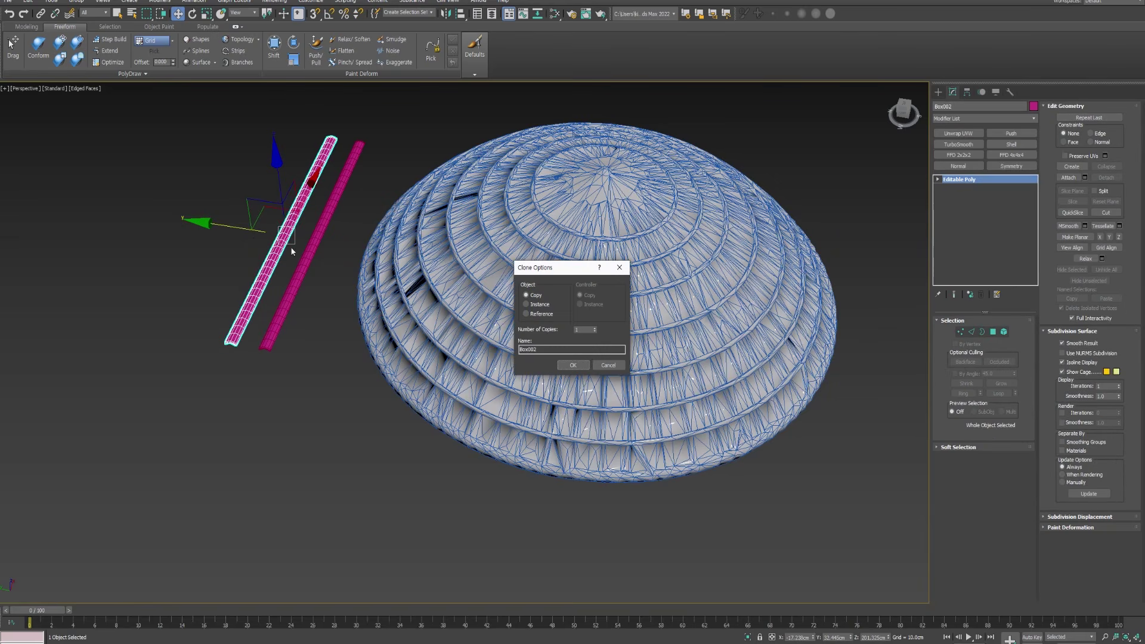
{"action": "left_click", "coordinate": [571, 365]}
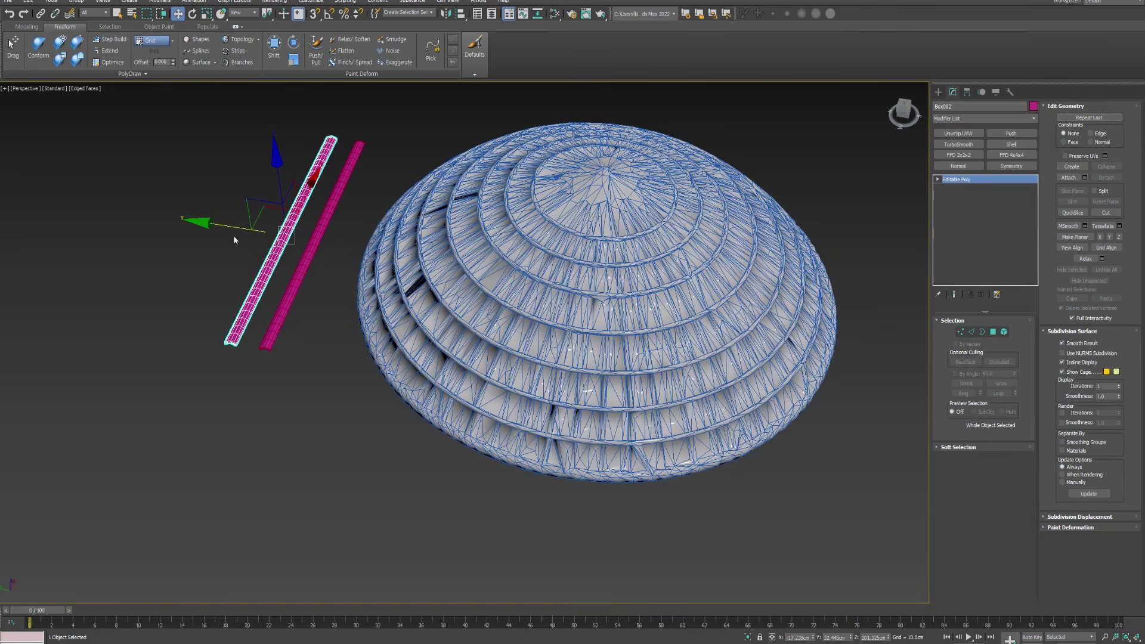
Step: Apply an FFD 2x2x2 to the copied strip and widen it by moving the control points of its outer long side outward along Y
{"action": "key", "text": "r"}
{"action": "middle_click_drag", "start_coordinate": [482, 253], "coordinate": [631, 263]}
{"action": "left_click", "coordinate": [959, 154]}
{"action": "middle_click_drag", "start_coordinate": [418, 251], "coordinate": [447, 202], "text": "alt"}
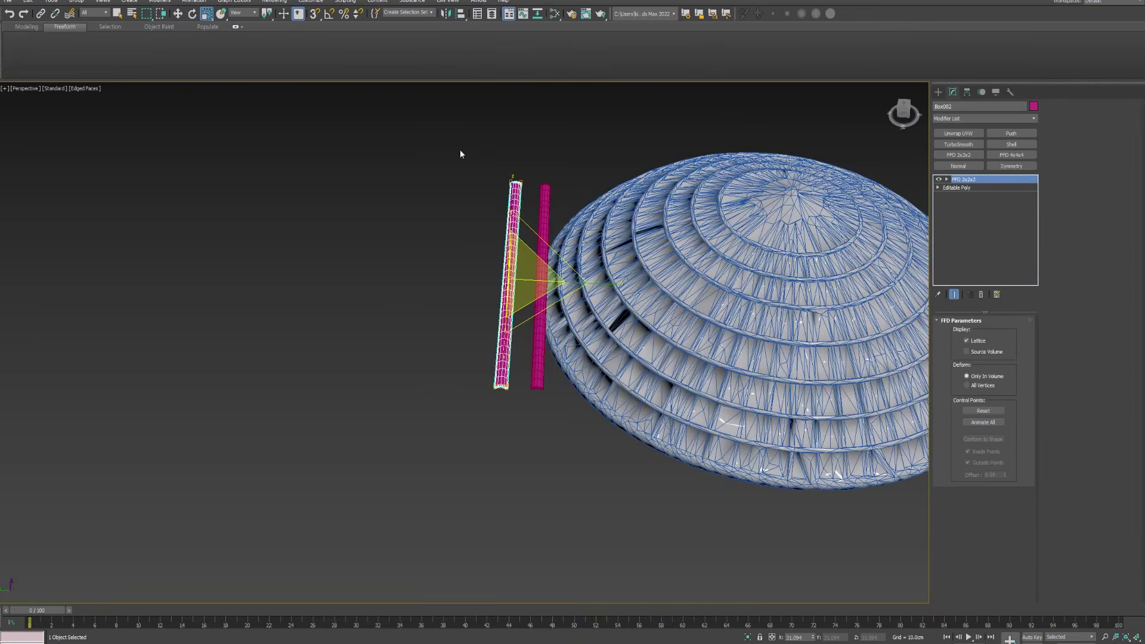
{"action": "left_click_drag", "start_coordinate": [480, 428], "coordinate": [486, 399]}
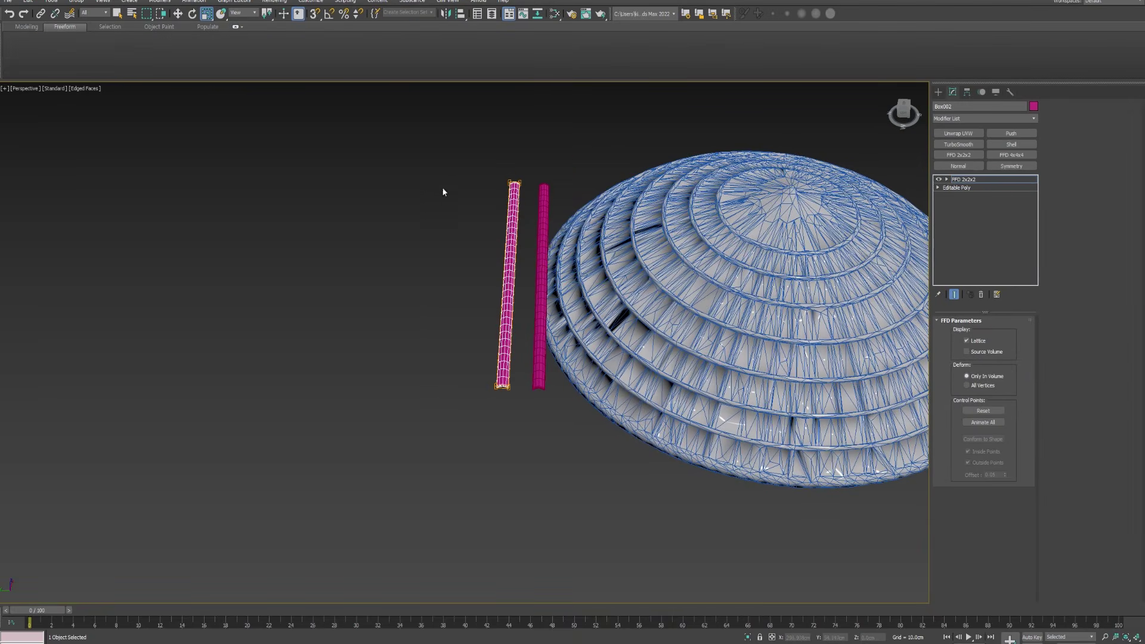
{"action": "left_click_drag", "start_coordinate": [515, 203], "coordinate": [516, 204]}
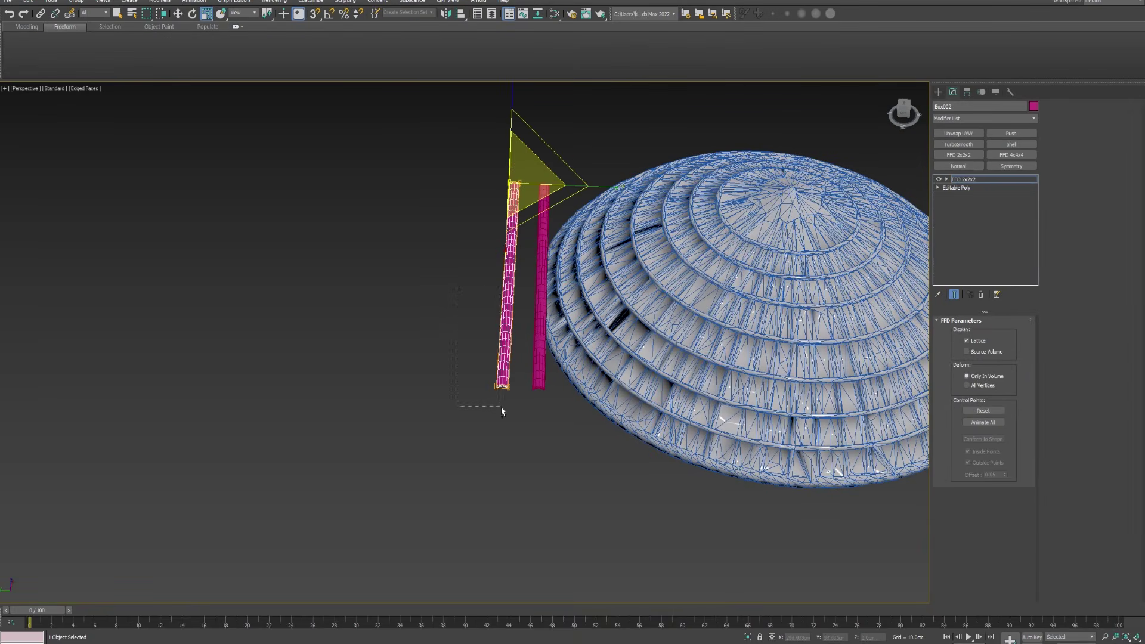
{"action": "left_click_drag", "start_coordinate": [501, 412], "coordinate": [502, 412], "text": "ctrl"}
{"action": "key", "text": "w"}
{"action": "left_click_drag", "start_coordinate": [428, 272], "coordinate": [420, 273]}
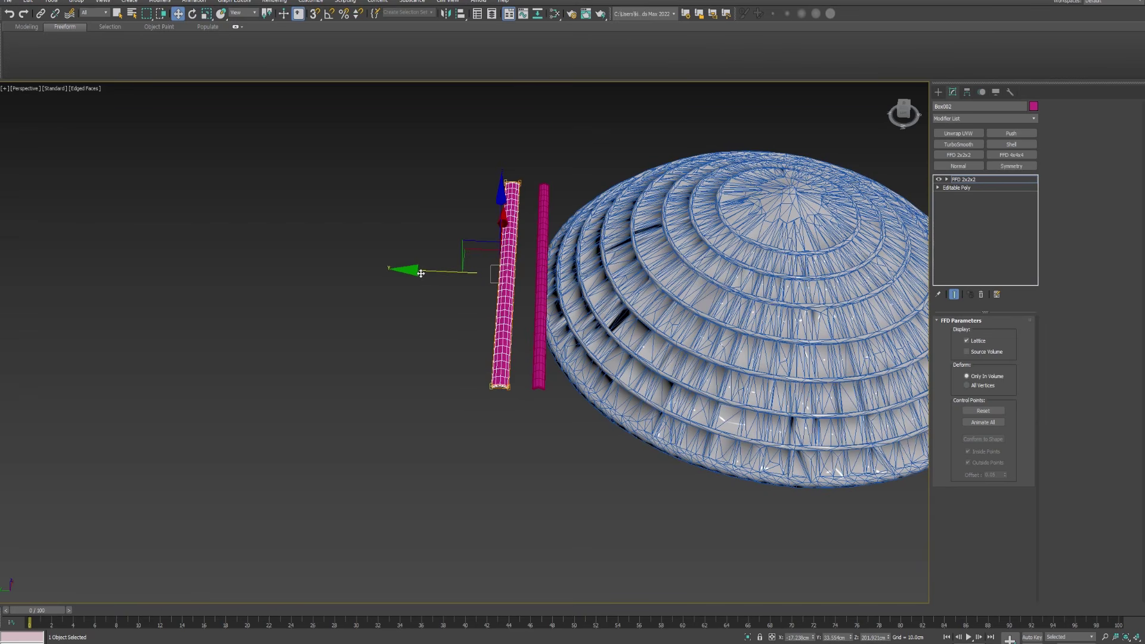
Step: Clone the original narrow strip along Y, placing the copy between it and the widened strip
{"action": "key", "text": "5"}
{"action": "left_click", "coordinate": [543, 287]}
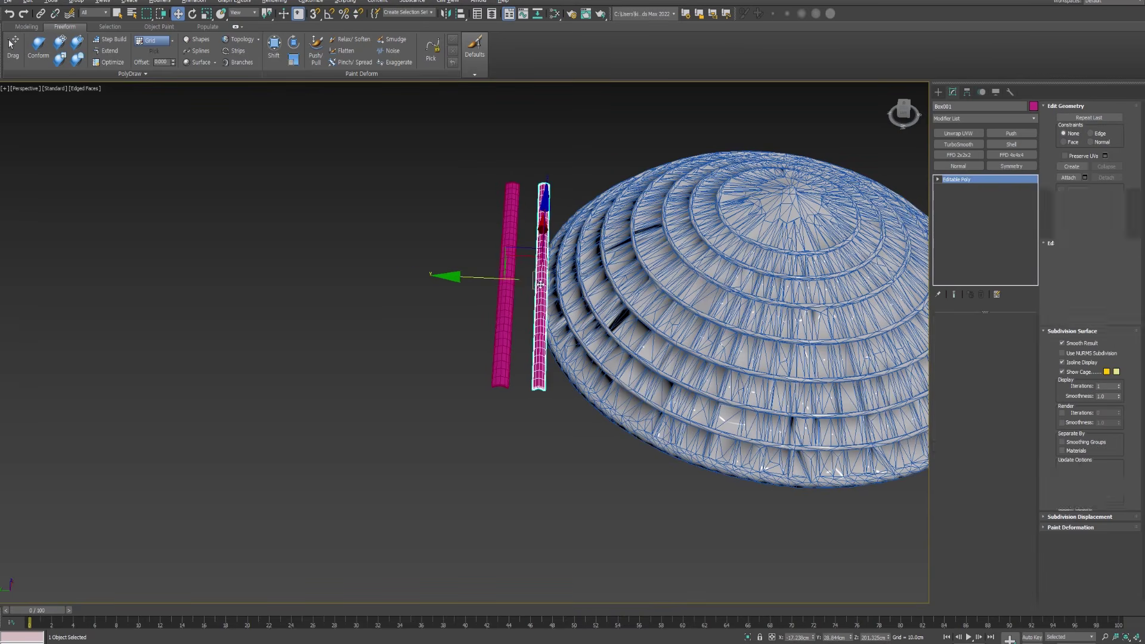
{"action": "scroll", "coordinate": [542, 292], "scroll_direction": "up", "scroll_amount": 2}
{"action": "left_click_drag", "start_coordinate": [484, 273], "coordinate": [460, 274], "text": "shift"}
{"action": "left_click", "coordinate": [574, 365]}
{"action": "key", "text": "r"}
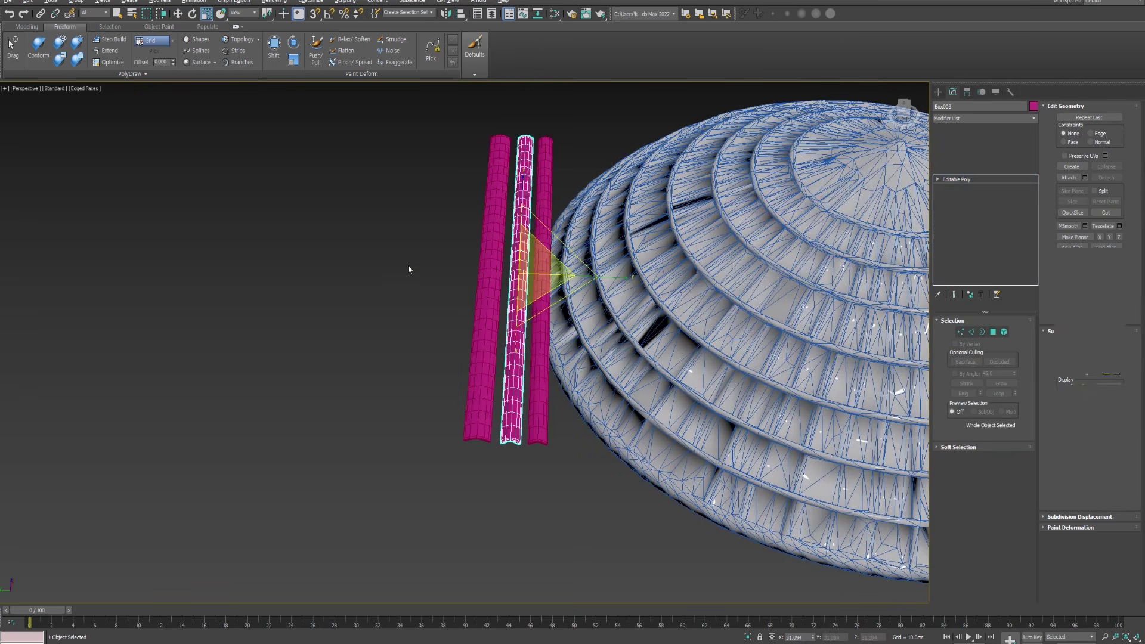
{"action": "left_click_drag", "start_coordinate": [601, 277], "coordinate": [627, 279]}
{"action": "key", "text": "ctrl+z"}
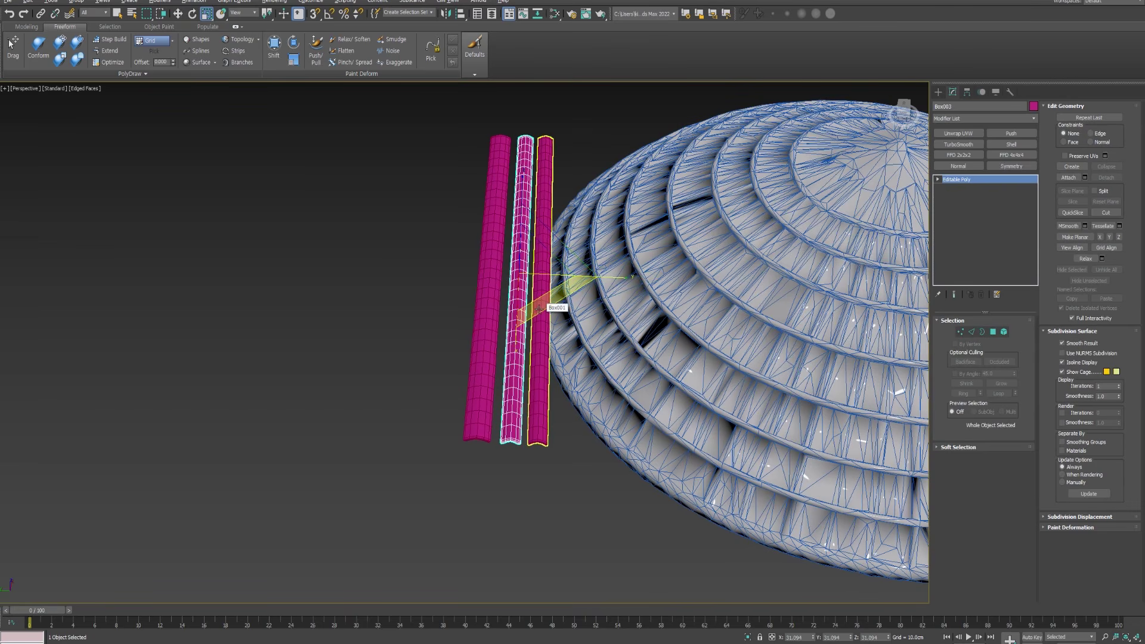
Step: Apply an FFD 2x2x2 to the strip nearest the hat and narrow it by moving one long side's control points inward along Y
{"action": "key", "text": "w"}
{"action": "left_click", "coordinate": [540, 308]}
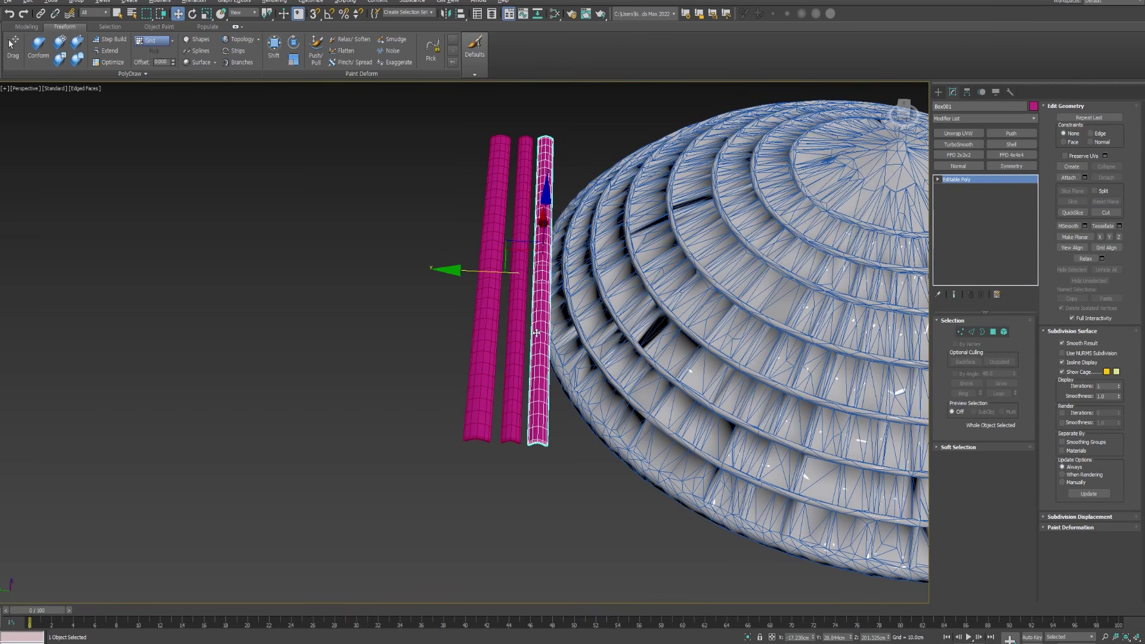
{"action": "left_click", "coordinate": [951, 156]}
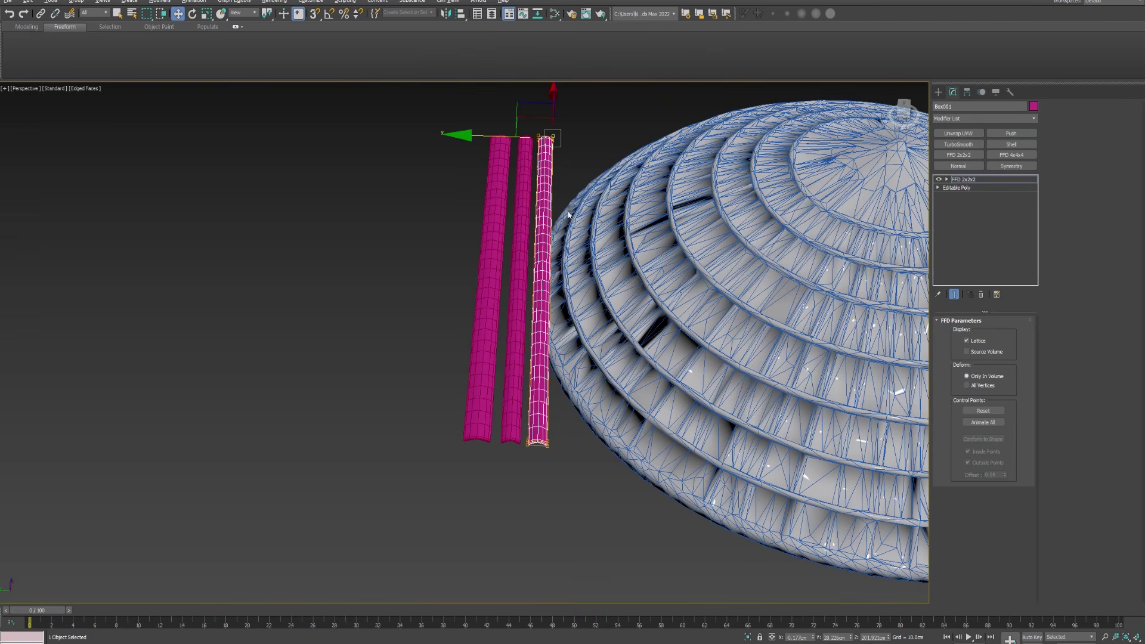
{"action": "left_click_drag", "start_coordinate": [541, 453], "coordinate": [540, 454], "text": "ctrl"}
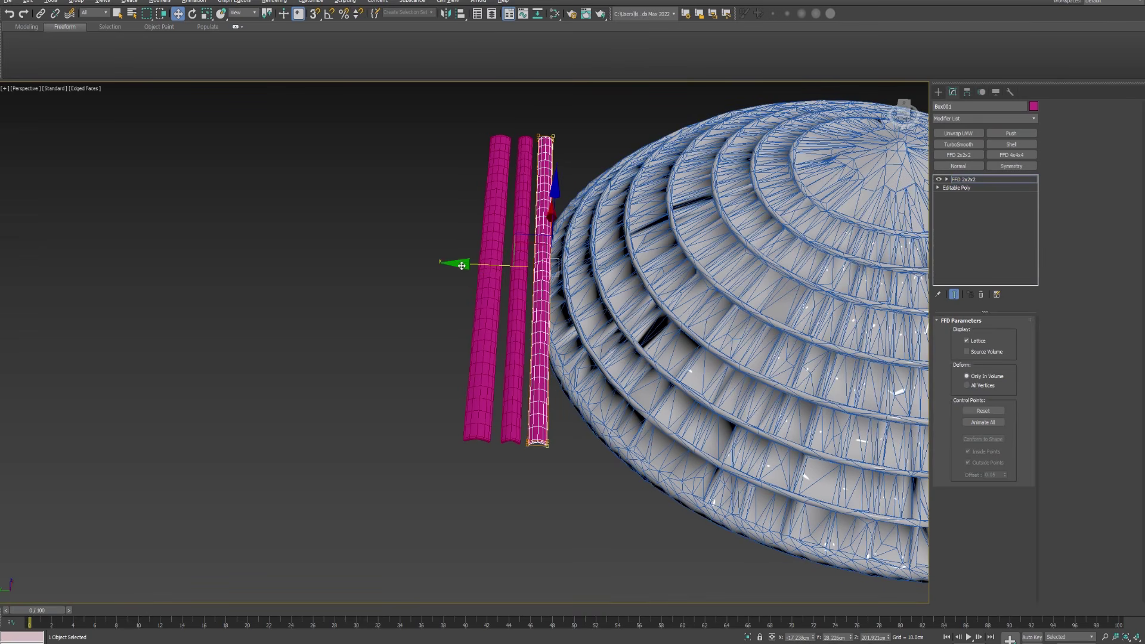
{"action": "left_click_drag", "start_coordinate": [459, 266], "coordinate": [455, 266]}
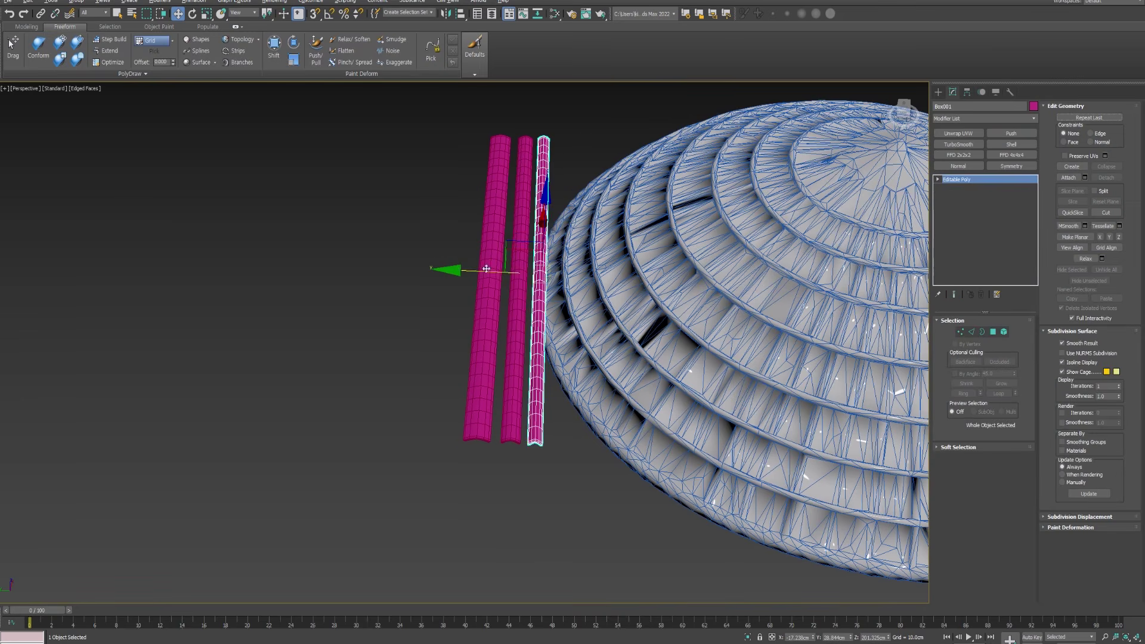
Step: Scale the narrowest strip slightly along Z to adjust its thickness
{"action": "middle_click_drag", "start_coordinate": [454, 263], "coordinate": [489, 264], "text": "alt"}
{"action": "scroll", "coordinate": [489, 264], "scroll_direction": "up", "scroll_amount": 4}
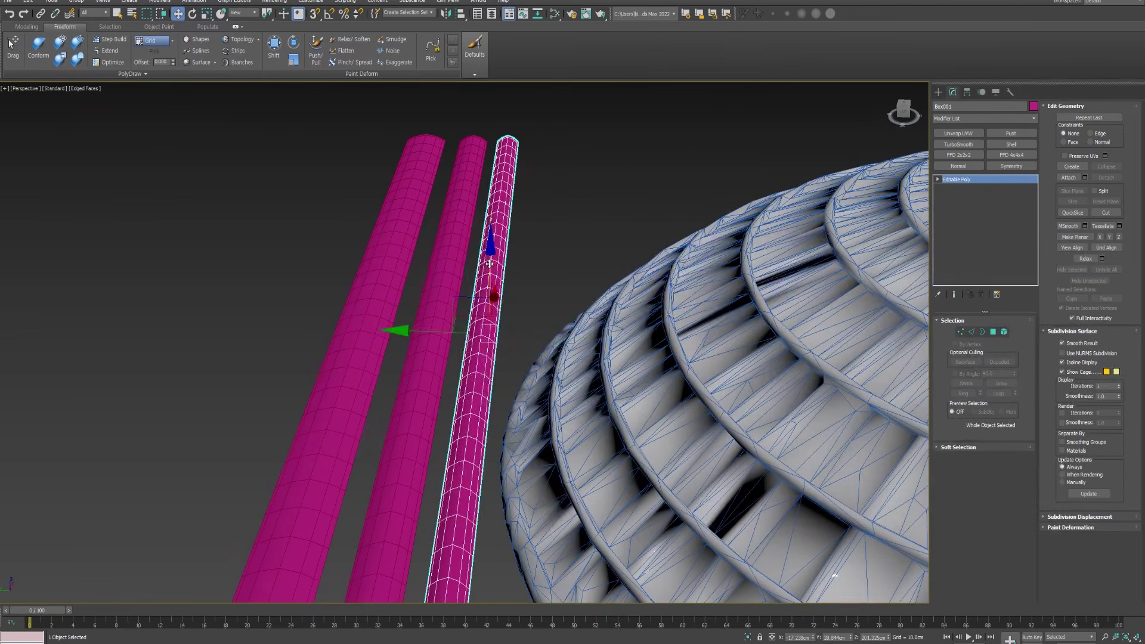
{"action": "key", "text": "r"}
{"action": "left_click_drag", "start_coordinate": [490, 241], "coordinate": [493, 244]}
{"action": "scroll", "coordinate": [507, 251], "scroll_direction": "down", "scroll_amount": 5}
{"action": "key", "text": "w"}
{"action": "middle_click_drag", "start_coordinate": [520, 256], "coordinate": [465, 280], "text": "alt"}
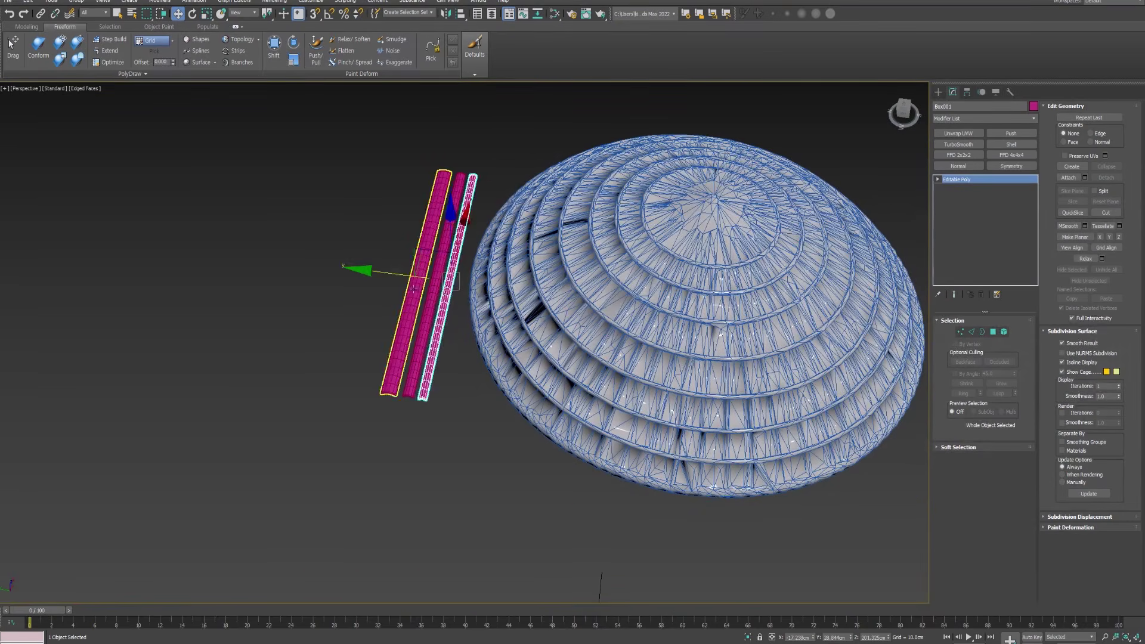
Step: Clone the widest strip once as an Instance along Y, placing it over the middle of the hat
{"action": "left_click", "coordinate": [416, 289]}
{"action": "left_click_drag", "start_coordinate": [356, 270], "coordinate": [634, 292], "text": "shift"}
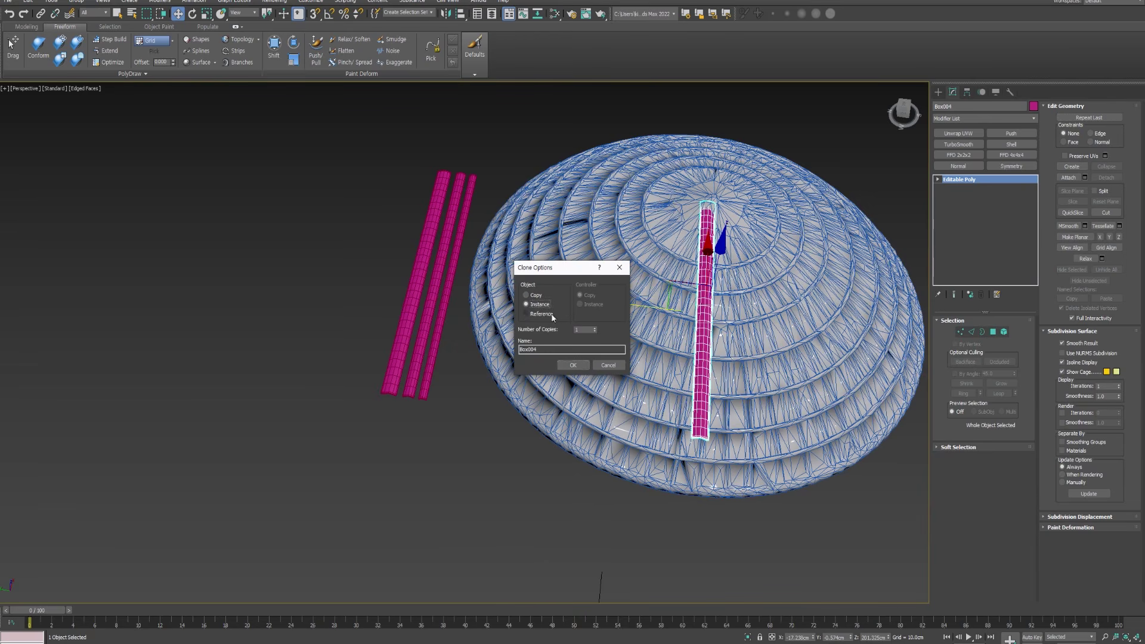
{"action": "left_click", "coordinate": [573, 365]}
Step: Tilt the instanced strip to the hat's slope and move it so it runs from the peak to the rim
{"action": "mouse_move", "coordinate": [684, 324]}
{"action": "middle_mouse_down", "text": "alt"}
{"action": "mouse_move", "coordinate": [586, 325]}
{"action": "mouse_move", "coordinate": [629, 297]}
{"action": "mouse_move", "coordinate": [660, 307]}
{"action": "middle_mouse_up", "text": "alt"}
{"action": "key", "text": "e"}
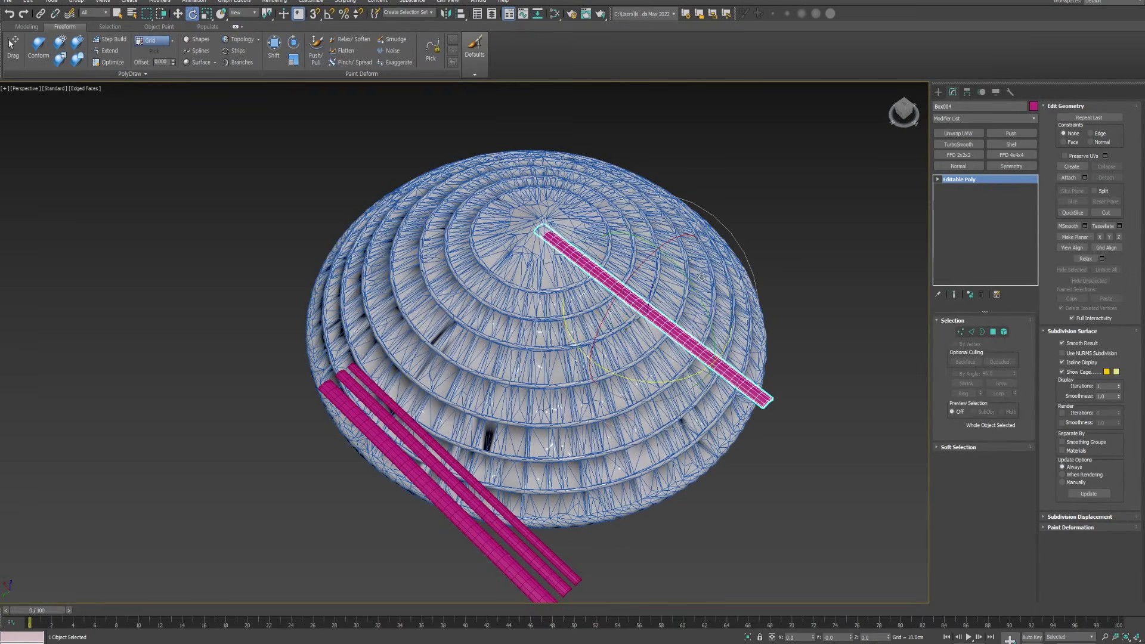
{"action": "left_click_drag", "start_coordinate": [688, 280], "coordinate": [706, 313]}
{"action": "middle_click_drag", "start_coordinate": [706, 312], "coordinate": [718, 262], "text": "alt"}
{"action": "key", "text": "w"}
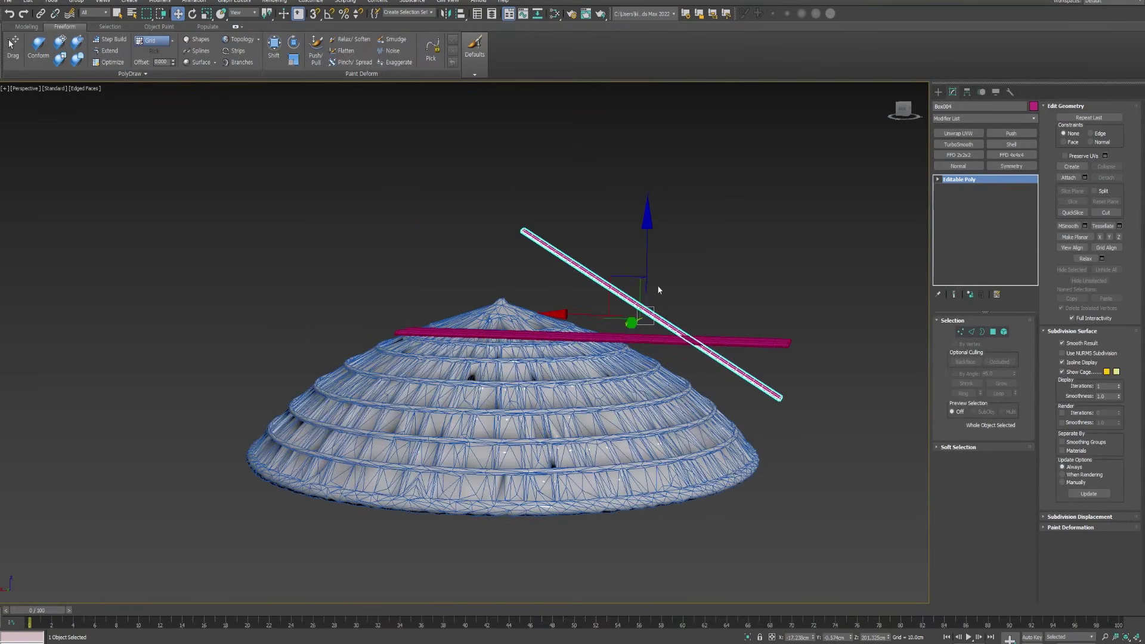
{"action": "left_click_drag", "start_coordinate": [629, 279], "coordinate": [609, 346]}
{"action": "middle_click_drag", "start_coordinate": [729, 427], "coordinate": [590, 411], "text": "alt"}
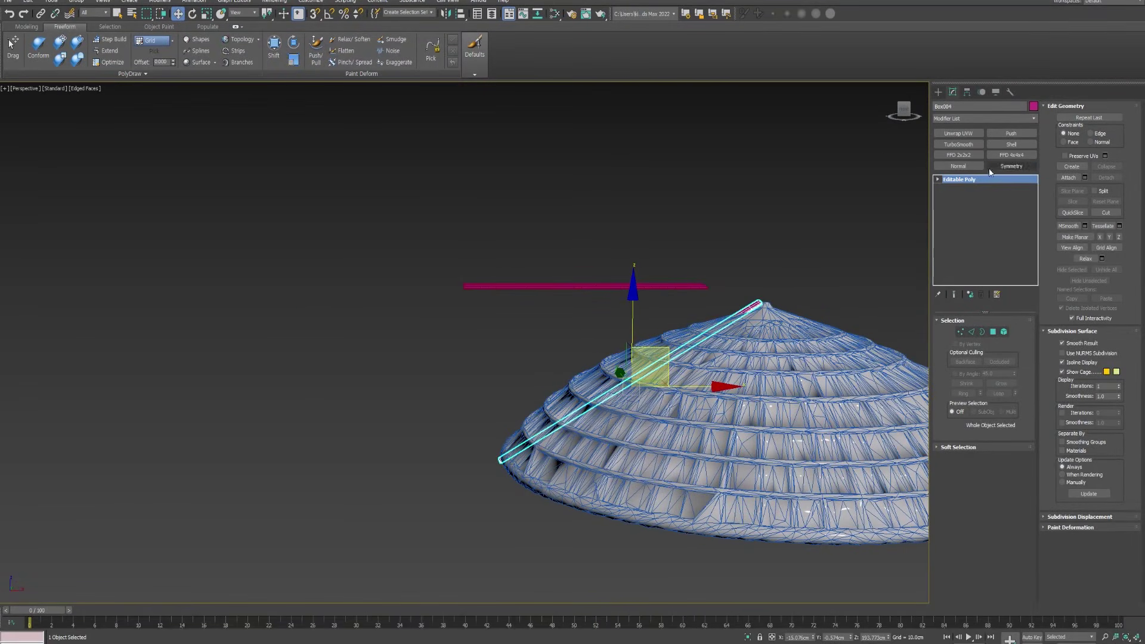
Step: Apply an FFD 4x4x4 to the tilted strip and raise its middle control points to bow it along the hat
{"action": "left_click", "coordinate": [1011, 155]}
{"action": "scroll", "coordinate": [650, 349], "scroll_direction": "up", "scroll_amount": 2}
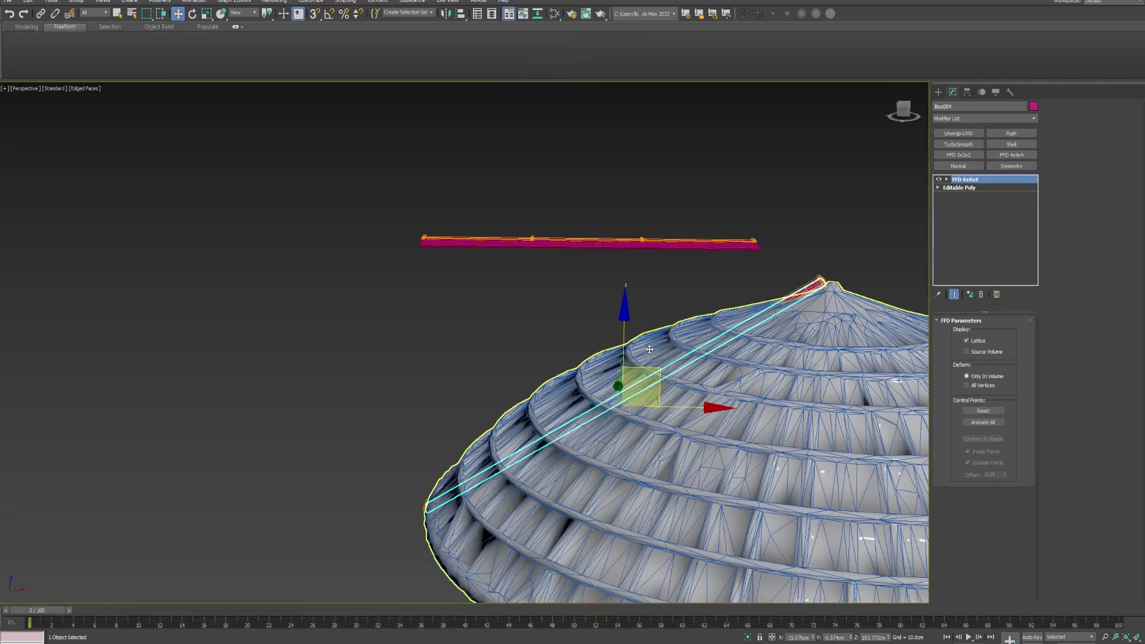
{"action": "key", "text": "F3"}
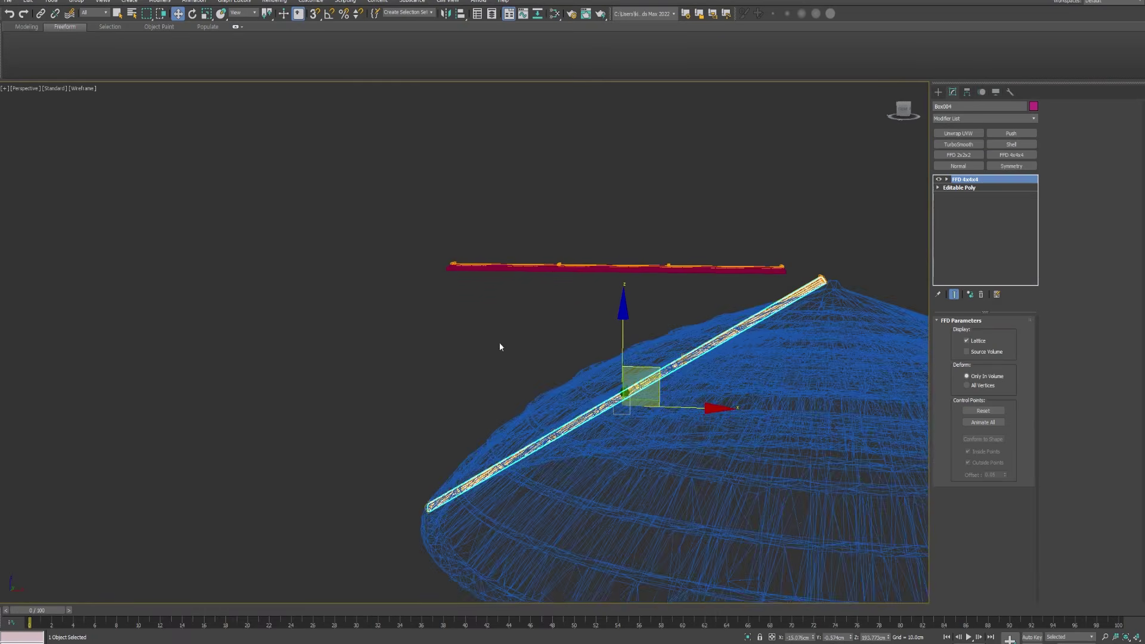
{"action": "left_click", "coordinate": [510, 303]}
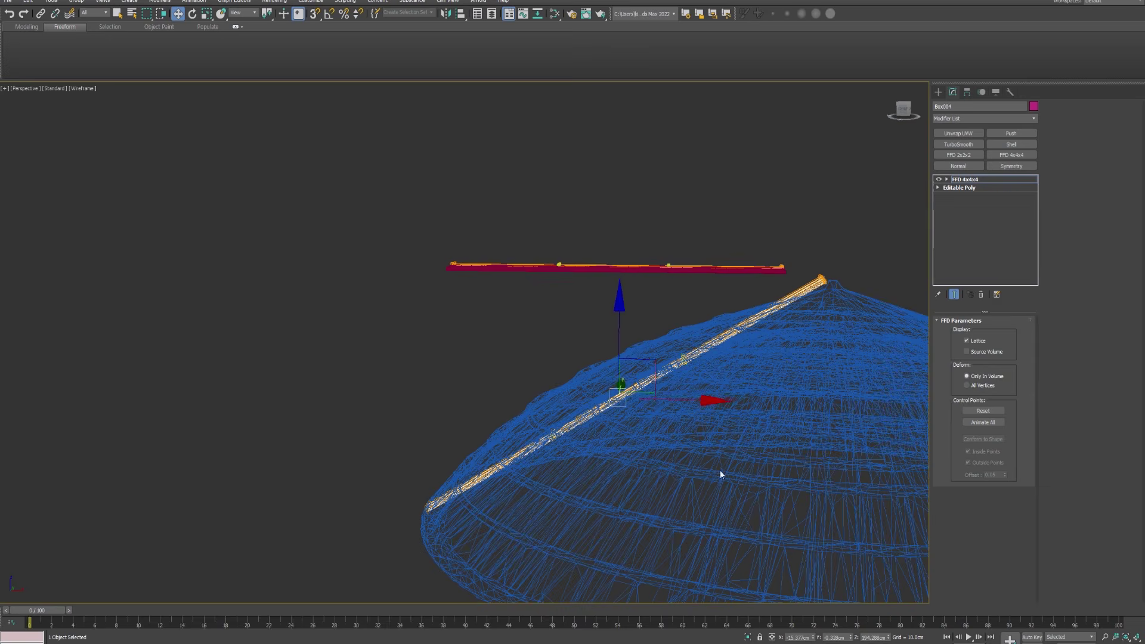
{"action": "left_click_drag", "start_coordinate": [653, 377], "coordinate": [614, 299]}
Step: Fine-tune the lattice's middle and upper control points so the strip follows the hat's curved surface
{"action": "key", "text": "F3"}
{"action": "middle_click_drag", "start_coordinate": [630, 338], "coordinate": [652, 352], "text": "alt"}
{"action": "left_click_drag", "start_coordinate": [636, 336], "coordinate": [615, 325]}
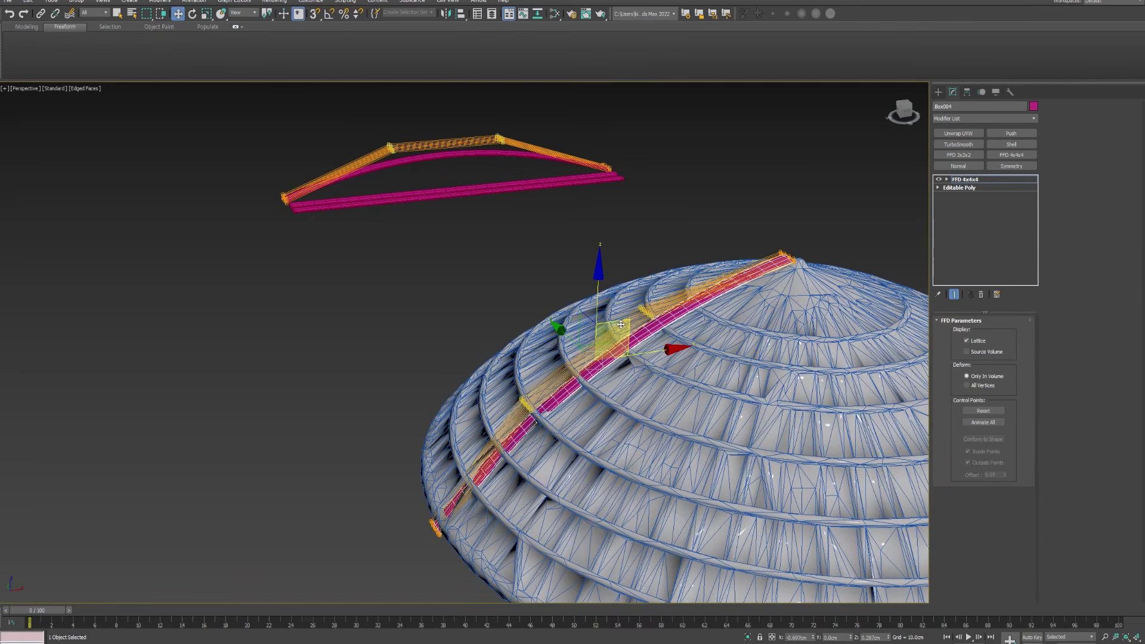
{"action": "left_click_drag", "start_coordinate": [682, 275], "coordinate": [626, 352]}
{"action": "left_click_drag", "start_coordinate": [651, 239], "coordinate": [654, 246]}
{"action": "middle_click_drag", "start_coordinate": [655, 247], "coordinate": [907, 196], "text": "alt"}
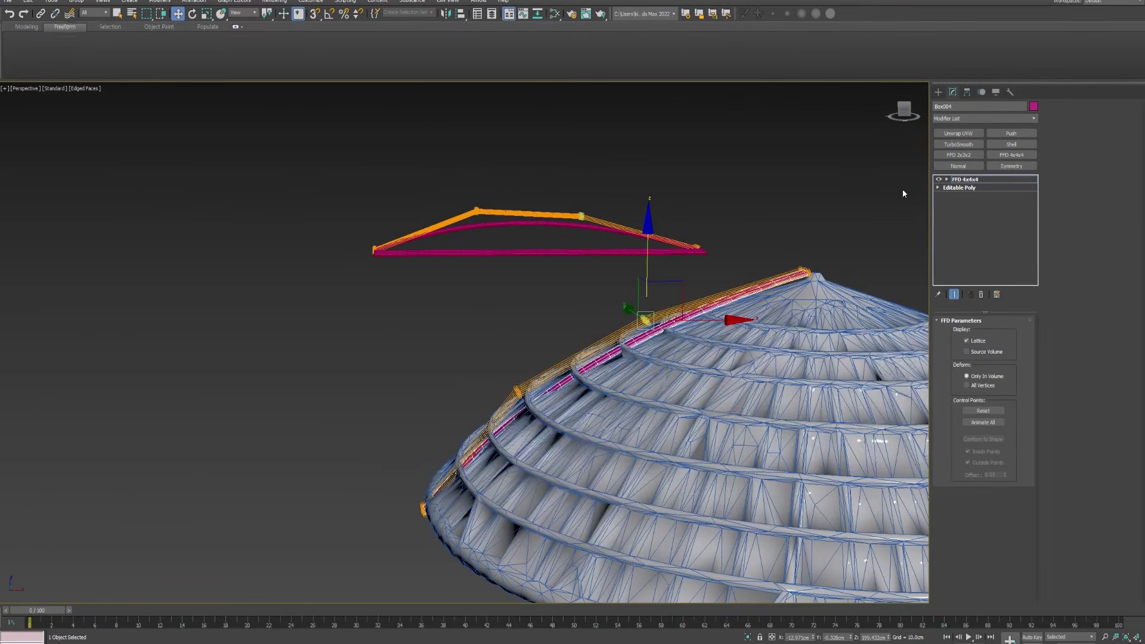
{"action": "left_click_drag", "start_coordinate": [653, 343], "coordinate": [620, 344]}
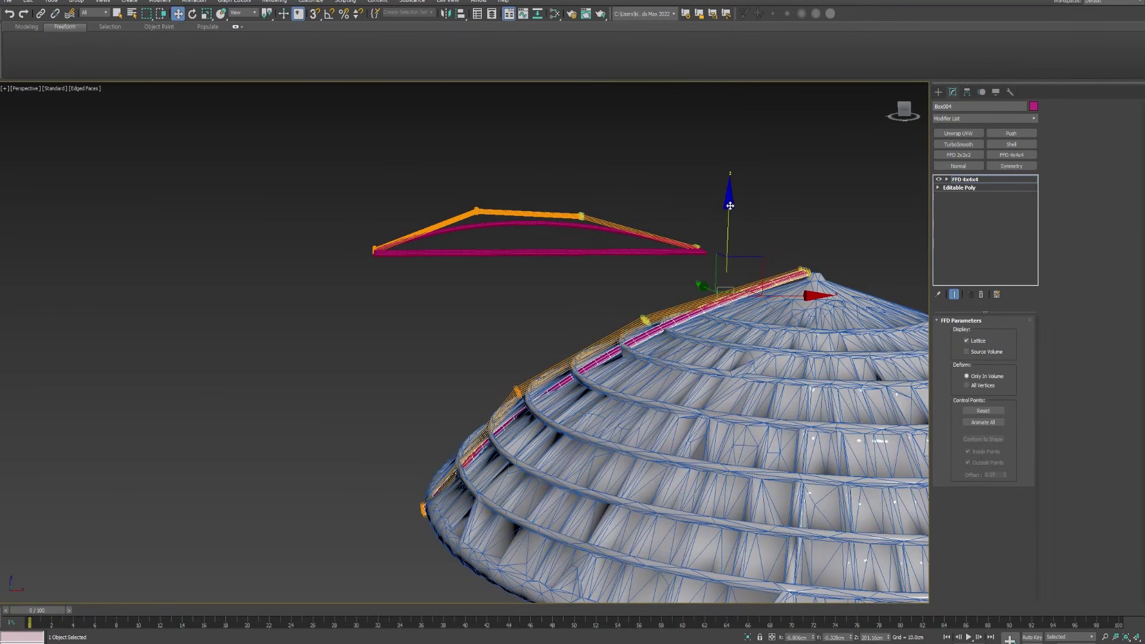
Step: Collapse the bent strip's FFD modifier to Editable Poly
{"action": "key", "text": "alt+q"}
{"action": "middle_click_drag", "start_coordinate": [680, 304], "coordinate": [721, 339], "text": "alt"}
{"action": "scroll", "coordinate": [721, 339], "scroll_direction": "down", "scroll_amount": 5}
{"action": "key", "text": "e"}
{"action": "scroll", "coordinate": [718, 346], "scroll_direction": "up", "scroll_amount": 2}
{"action": "right_click", "coordinate": [711, 350]}
{"action": "left_click", "coordinate": [734, 300]}
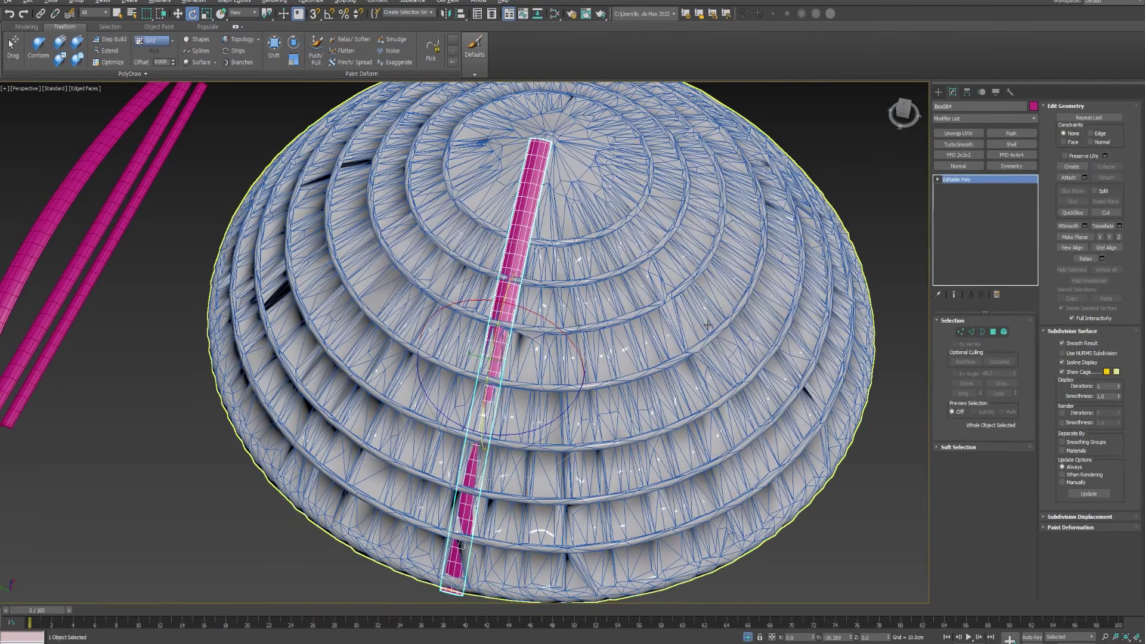
Step: Select the hat and move only its pivot to the centre of the hat's peak
{"action": "middle_click_drag", "start_coordinate": [658, 351], "coordinate": [637, 295]}
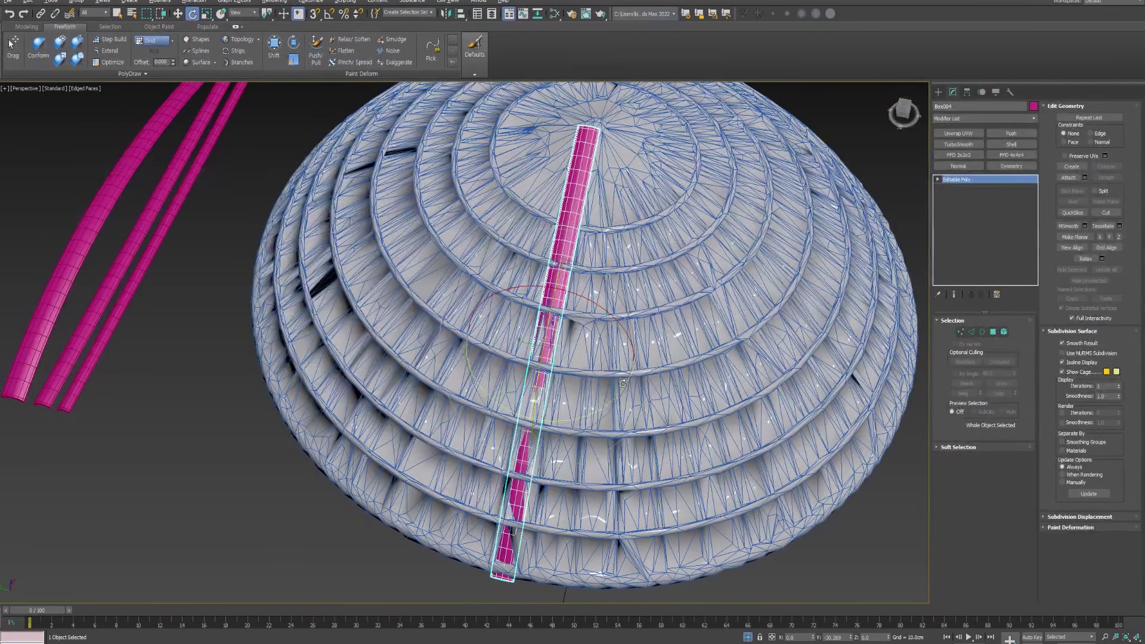
{"action": "middle_click_drag", "start_coordinate": [590, 409], "coordinate": [594, 465]}
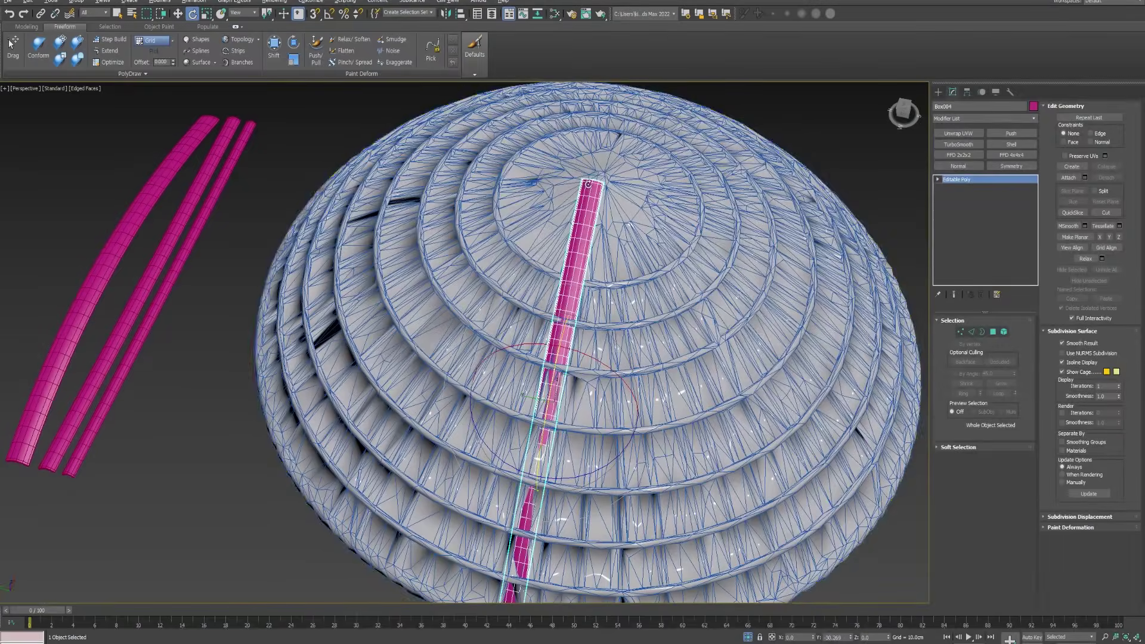
{"action": "left_click", "coordinate": [621, 189]}
{"action": "mouse_move", "coordinate": [621, 189]}
{"action": "middle_mouse_down", "text": "alt"}
{"action": "mouse_move", "coordinate": [630, 276]}
{"action": "mouse_move", "coordinate": [617, 191]}
{"action": "middle_mouse_up", "text": "alt"}
{"action": "left_click", "coordinate": [965, 93]}
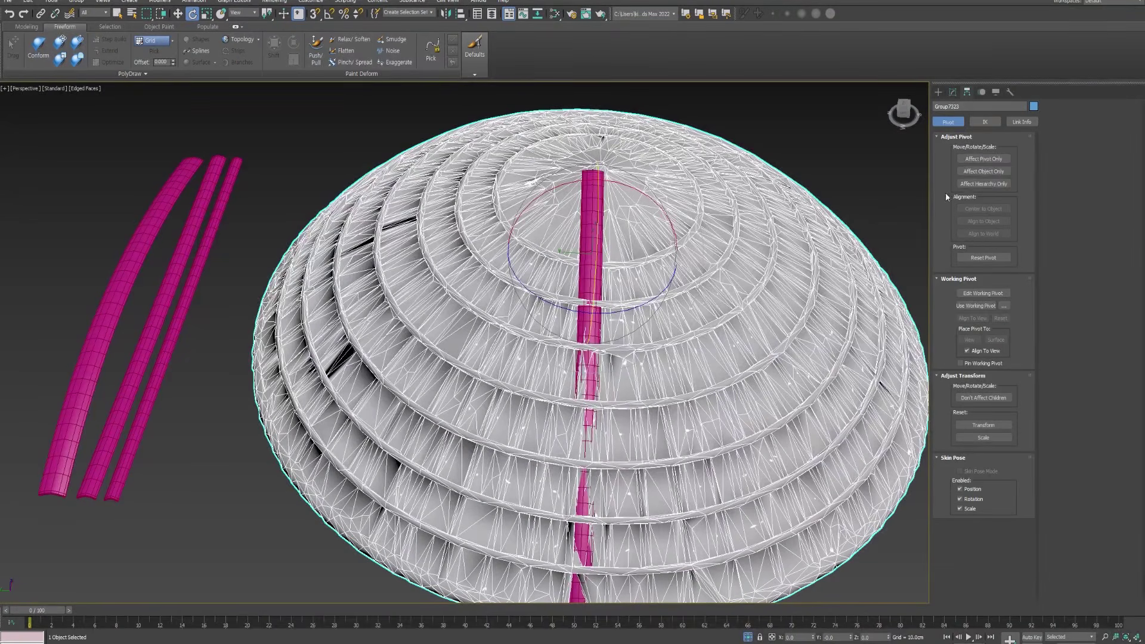
{"action": "left_click", "coordinate": [981, 158]}
{"action": "key", "text": "w"}
{"action": "middle_click_drag", "start_coordinate": [632, 199], "coordinate": [831, 164], "text": "alt"}
{"action": "left_click_drag", "start_coordinate": [607, 168], "coordinate": [599, 70]}
{"action": "middle_click_drag", "start_coordinate": [621, 155], "coordinate": [618, 239], "text": "alt"}
{"action": "scroll", "coordinate": [606, 258], "scroll_direction": "up", "scroll_amount": 5}
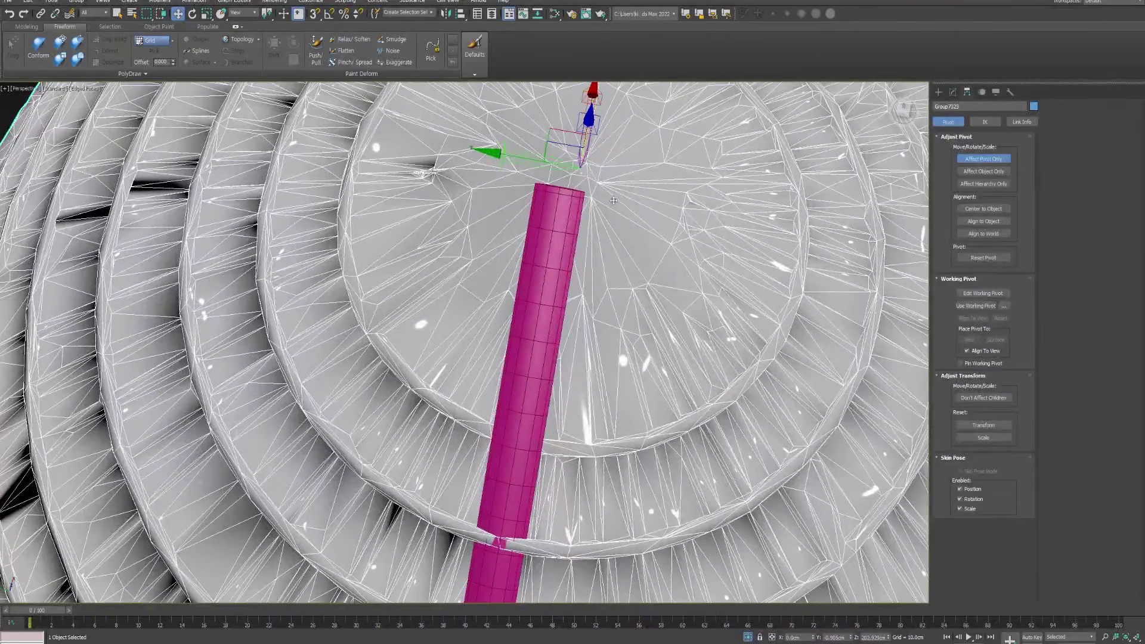
{"action": "left_click", "coordinate": [1005, 159]}
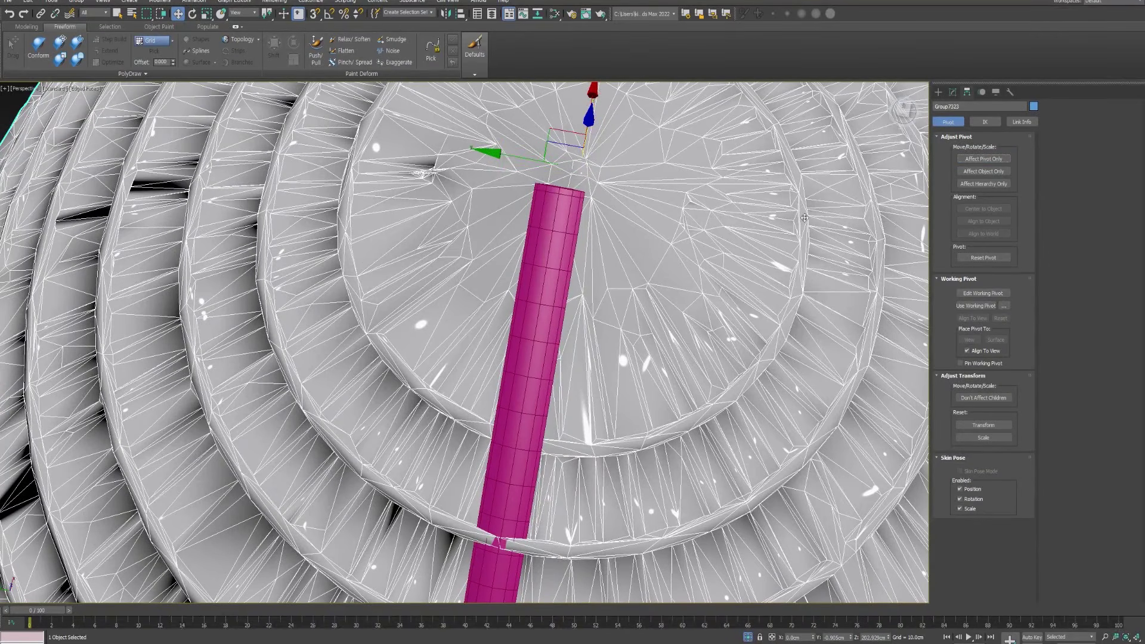
Step: Nudge the curved strip along Y to line up with the hat's peak and attach it to the hat
{"action": "scroll", "coordinate": [508, 340], "scroll_direction": "down", "scroll_amount": 3}
{"action": "left_click", "coordinate": [547, 283]}
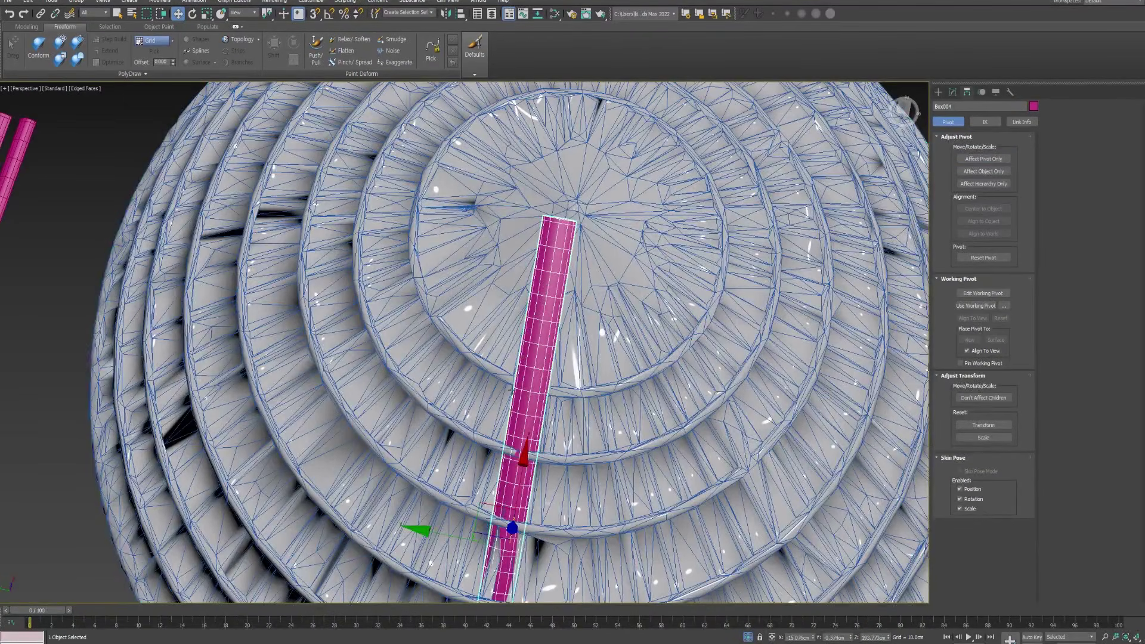
{"action": "left_click_drag", "start_coordinate": [421, 531], "coordinate": [429, 533]}
{"action": "scroll", "coordinate": [456, 269], "scroll_direction": "down", "scroll_amount": 3}
{"action": "middle_click_drag", "start_coordinate": [573, 433], "coordinate": [682, 358], "text": "alt"}
{"action": "left_click", "coordinate": [591, 391]}
{"action": "key", "text": "w"}
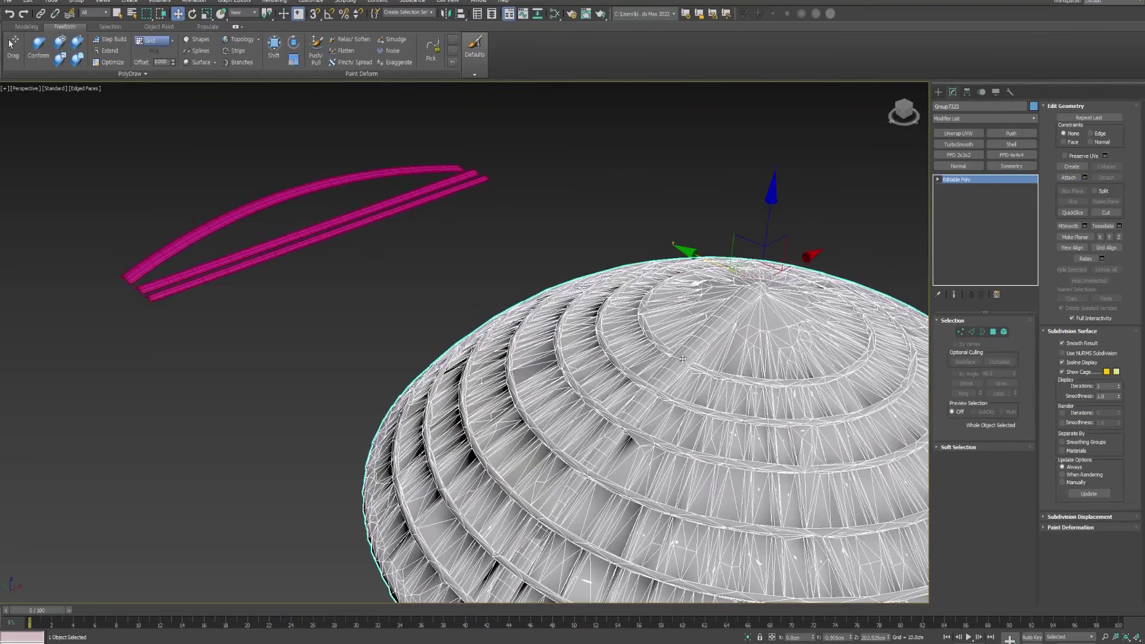
Step: Detach the strip element from the hat as its own object, keeping the pivot at the peak, and select it
{"action": "key", "text": "5"}
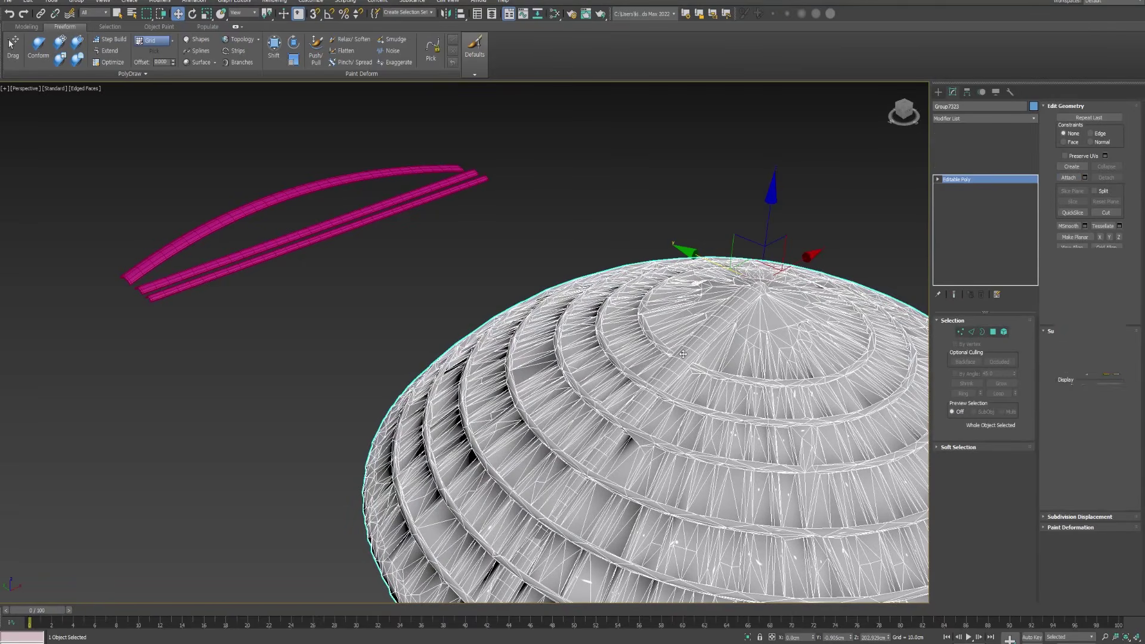
{"action": "left_click", "coordinate": [683, 355]}
{"action": "key", "text": "alt+d"}
{"action": "left_click", "coordinate": [600, 329]}
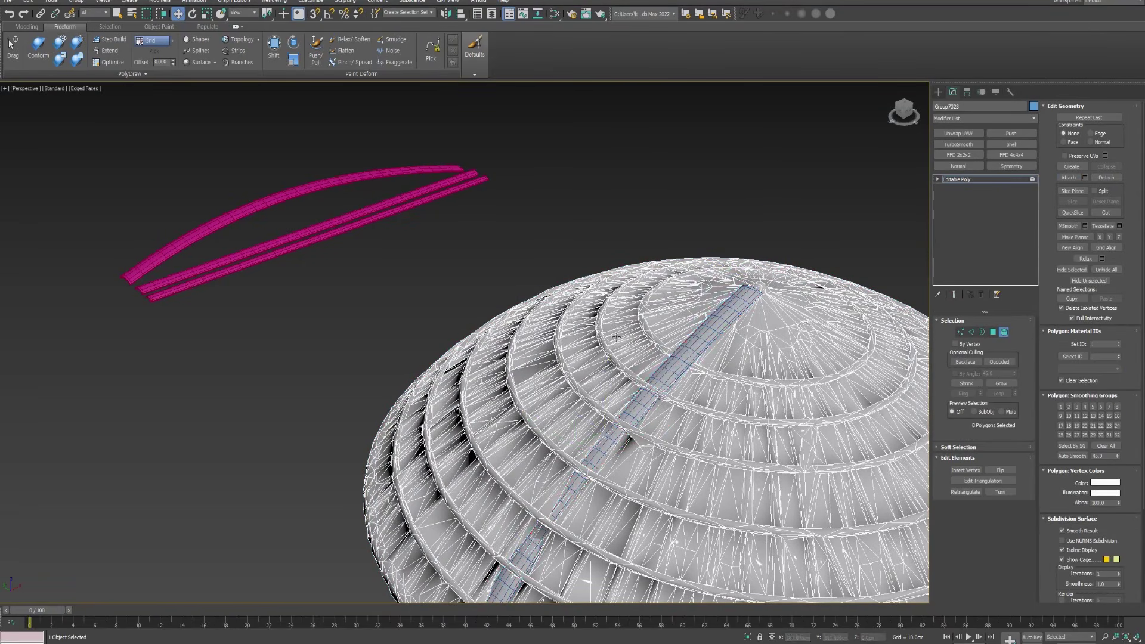
{"action": "key", "text": "5"}
{"action": "left_click", "coordinate": [764, 301]}
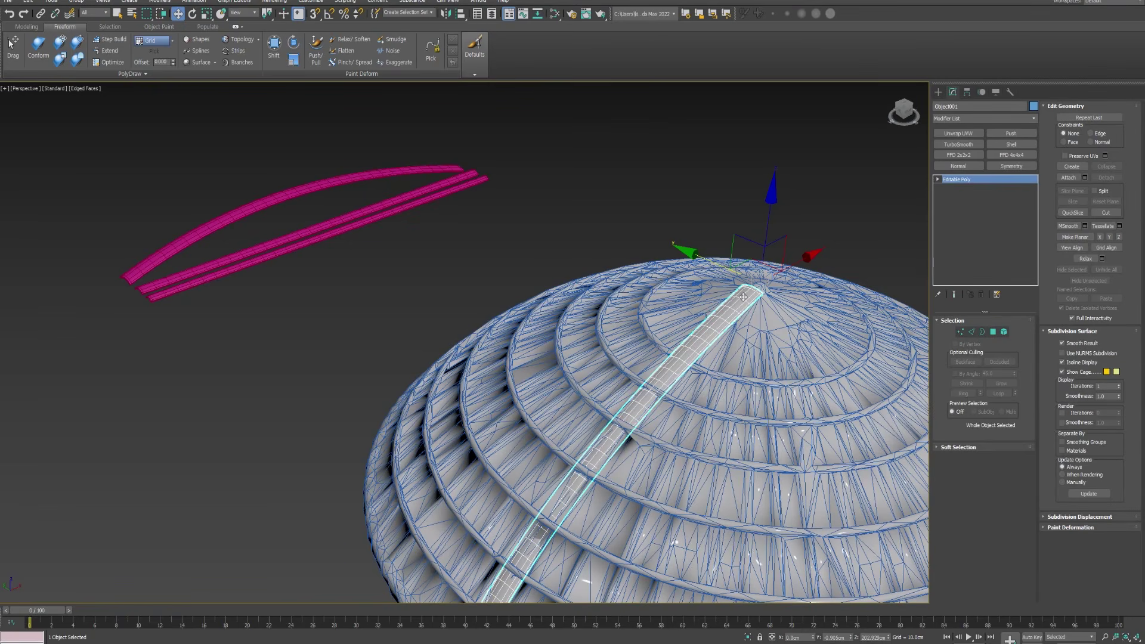
Step: Rotate-copy the curved strip around the hat's peak in steps of about 22°, creating instances until they encircle the hat
{"action": "scroll", "coordinate": [744, 297], "scroll_direction": "down", "scroll_amount": 5}
{"action": "key", "text": "e"}
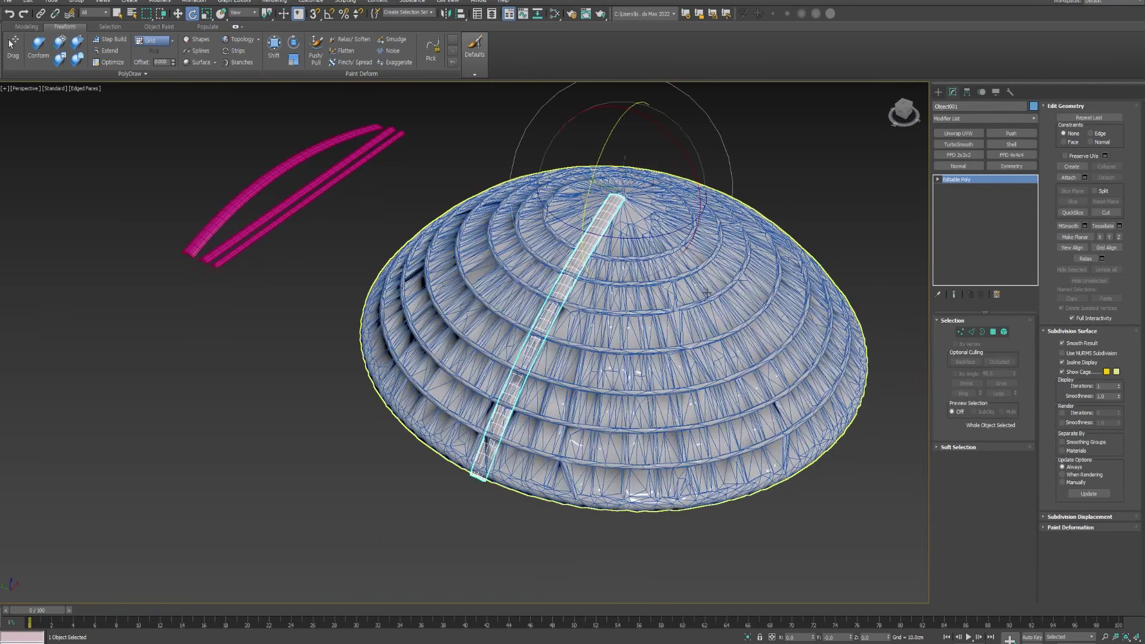
{"action": "middle_click_drag", "start_coordinate": [708, 291], "coordinate": [709, 322]}
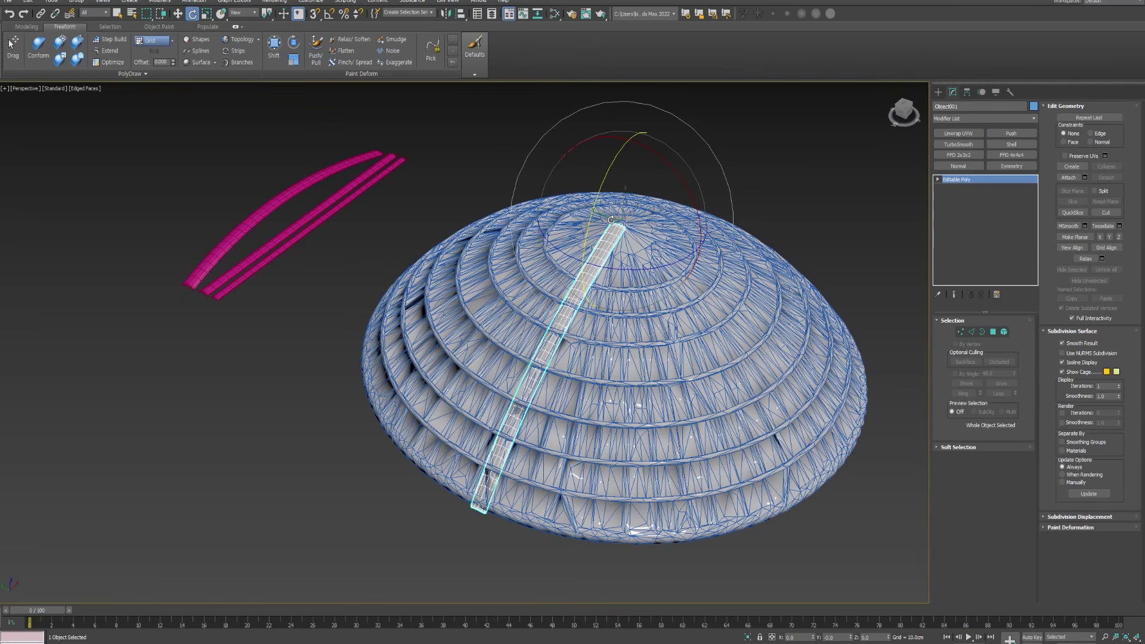
{"action": "middle_click_drag", "start_coordinate": [611, 279], "coordinate": [632, 246], "text": "alt"}
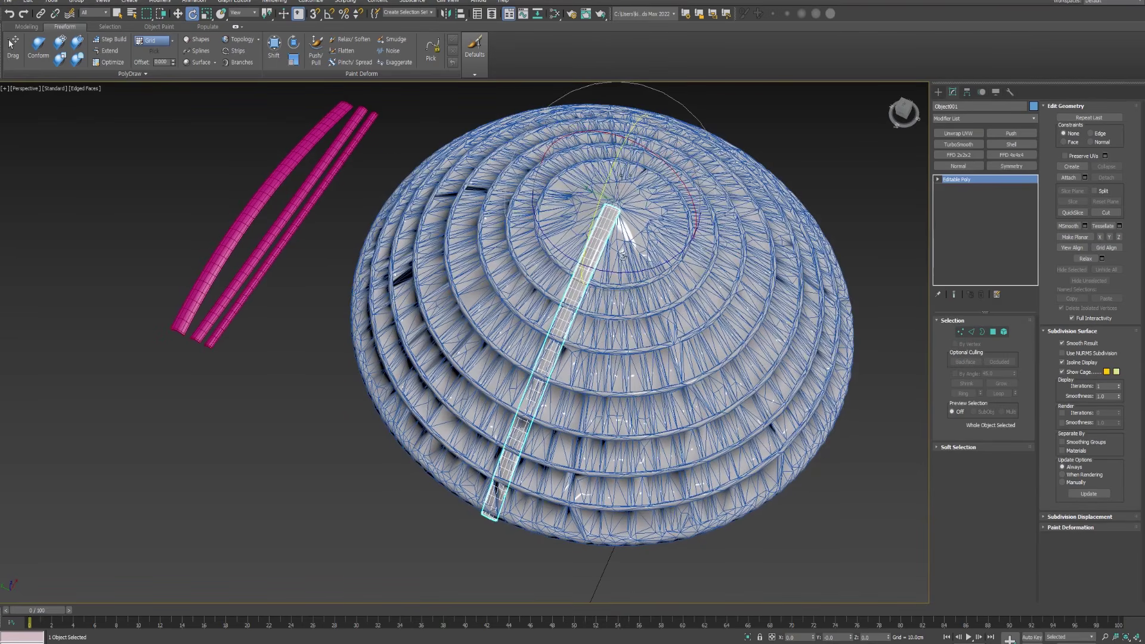
{"action": "left_click_drag", "start_coordinate": [617, 269], "coordinate": [634, 274]}
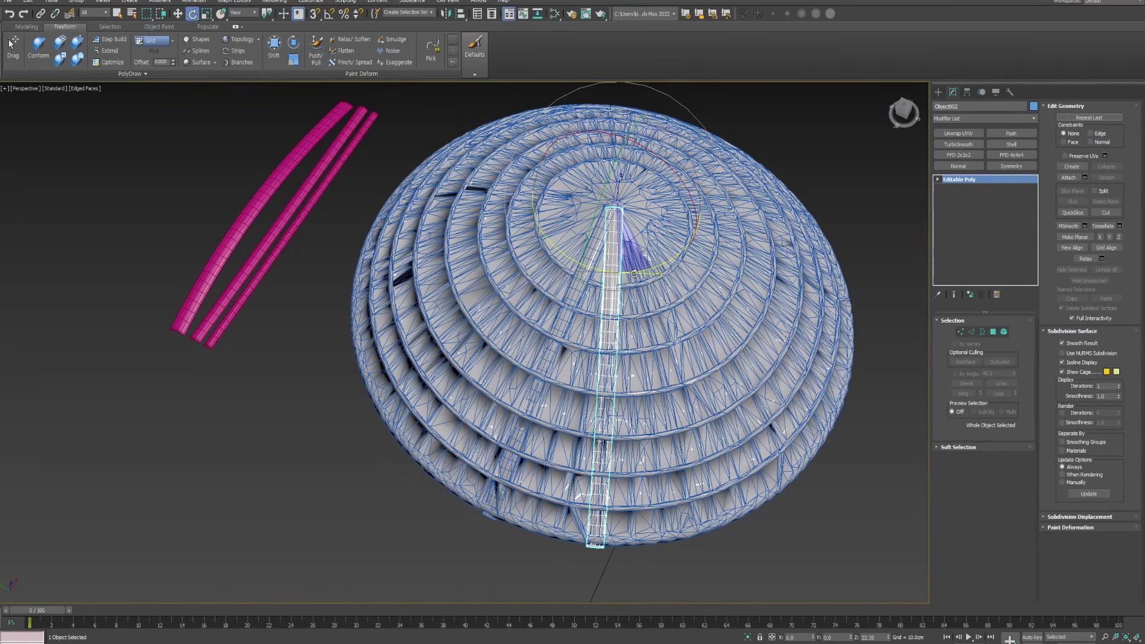
{"action": "left_click_drag", "start_coordinate": [634, 274], "coordinate": [636, 276], "text": "shift"}
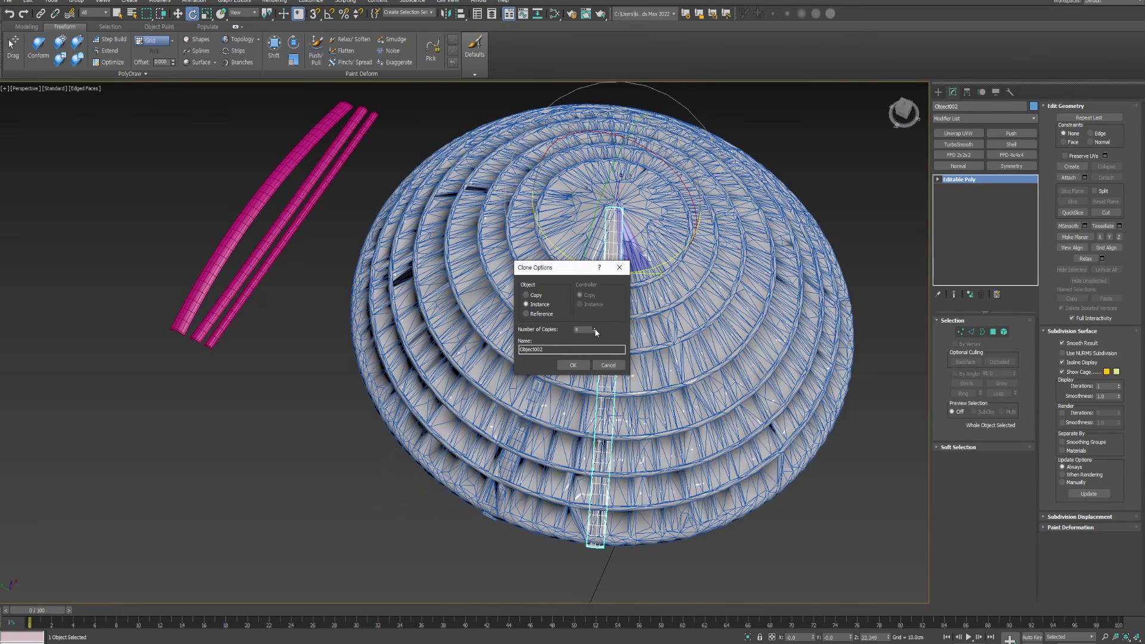
{"action": "left_click", "coordinate": [574, 366]}
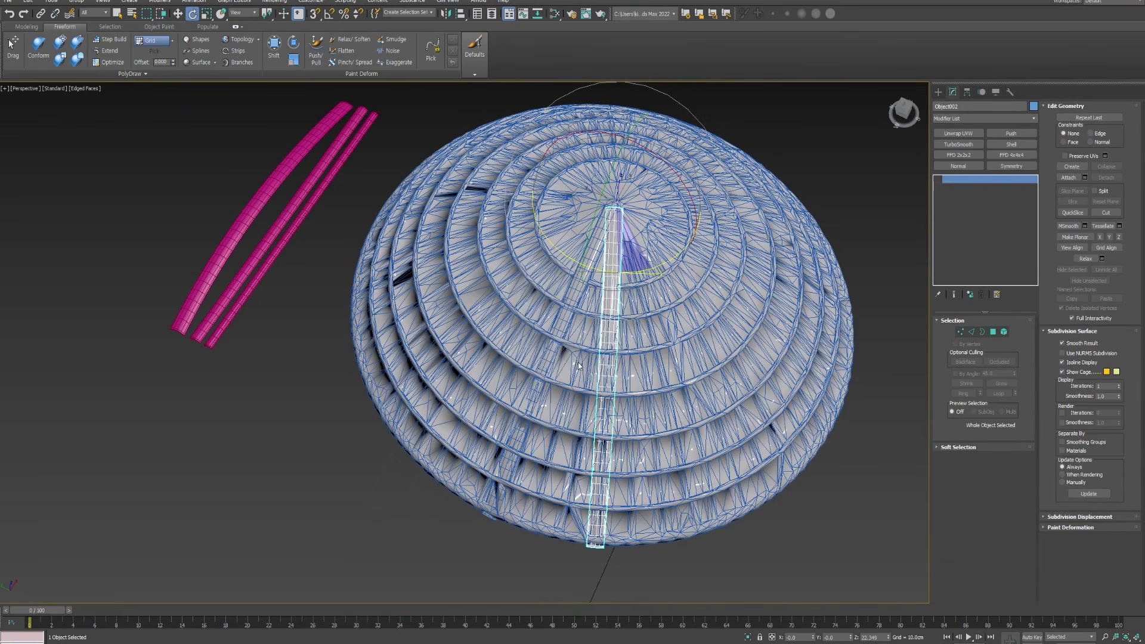
{"action": "mouse_move", "coordinate": [627, 211]}
{"action": "middle_mouse_down", "text": "alt"}
{"action": "mouse_move", "coordinate": [636, 225]}
{"action": "mouse_move", "coordinate": [610, 204]}
{"action": "mouse_move", "coordinate": [618, 221]}
{"action": "middle_mouse_up", "text": "alt"}
{"action": "mouse_move", "coordinate": [561, 295]}
{"action": "left_mouse_down", "text": "shift"}
{"action": "mouse_move", "coordinate": [590, 294]}
{"action": "mouse_move", "coordinate": [586, 313]}
{"action": "left_mouse_up", "text": "shift"}
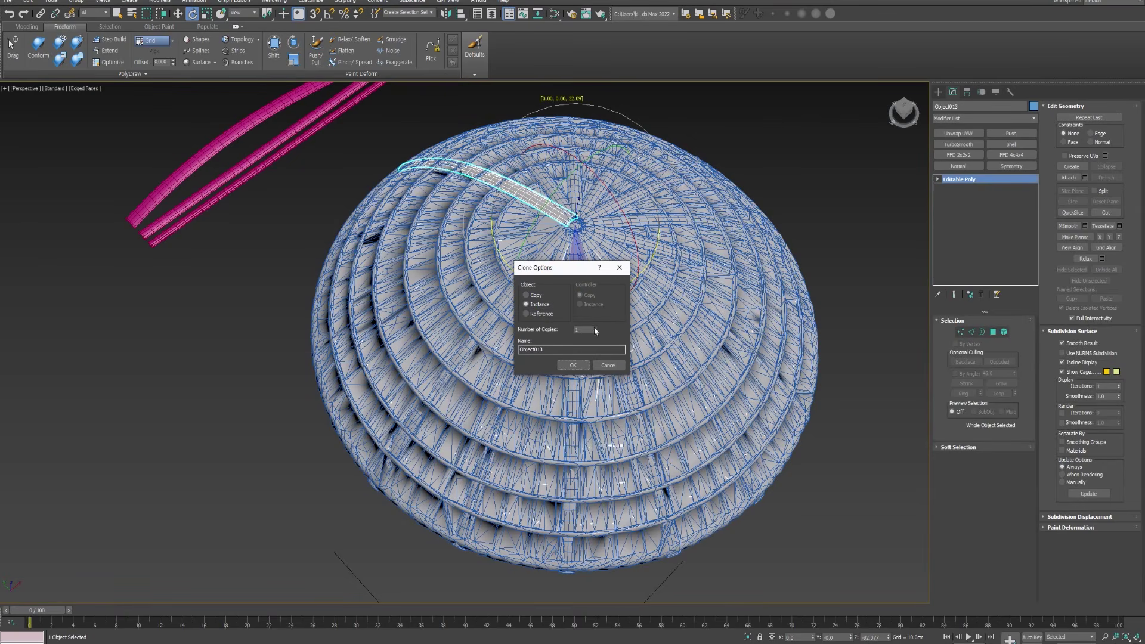
{"action": "left_click", "coordinate": [573, 366]}
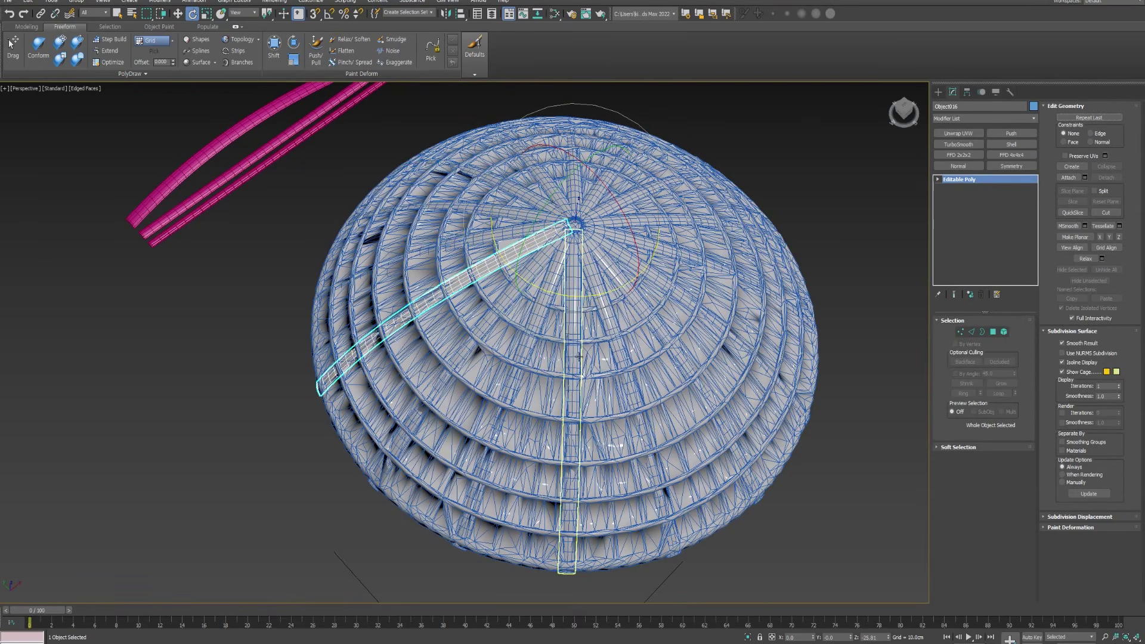
Step: Rotate individual strip copies around the hat's vertical axis to even out their spacing
{"action": "mouse_move", "coordinate": [578, 353]}
{"action": "middle_mouse_down", "text": "alt"}
{"action": "mouse_move", "coordinate": [574, 316]}
{"action": "mouse_move", "coordinate": [532, 240]}
{"action": "middle_mouse_up", "text": "alt"}
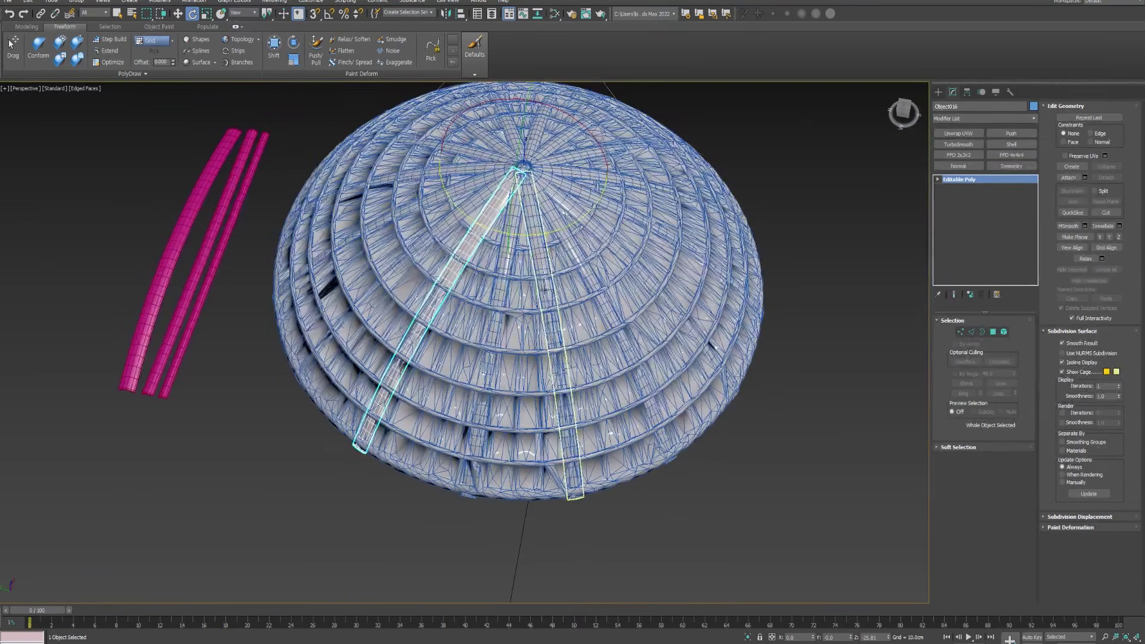
{"action": "left_click", "coordinate": [532, 238]}
{"action": "left_click_drag", "start_coordinate": [531, 238], "coordinate": [477, 230]}
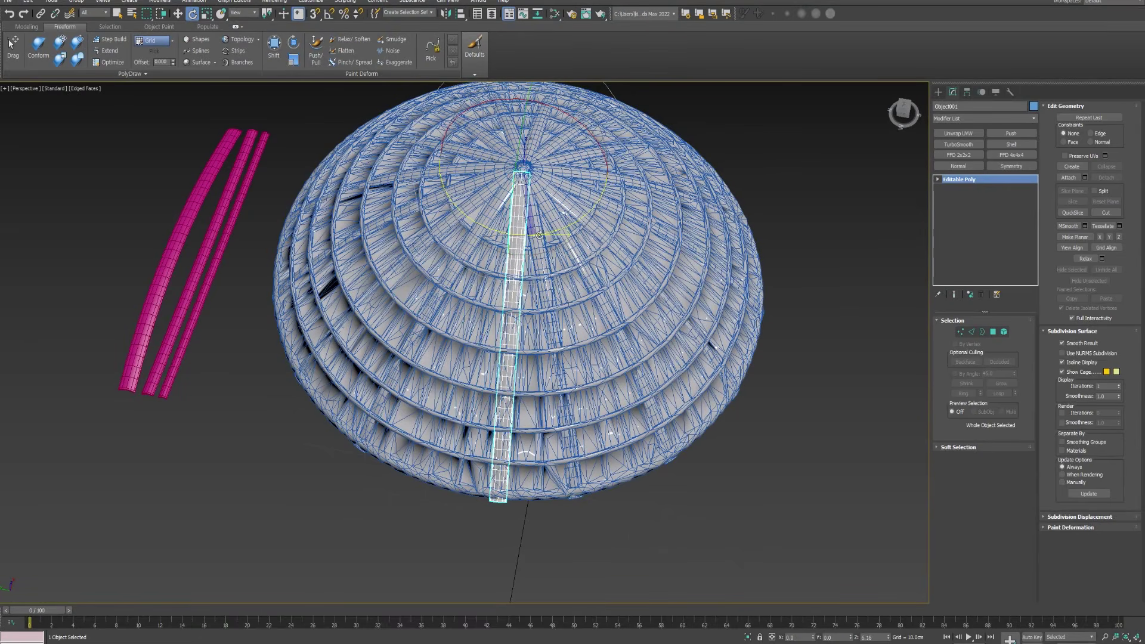
{"action": "left_click", "coordinate": [450, 224]}
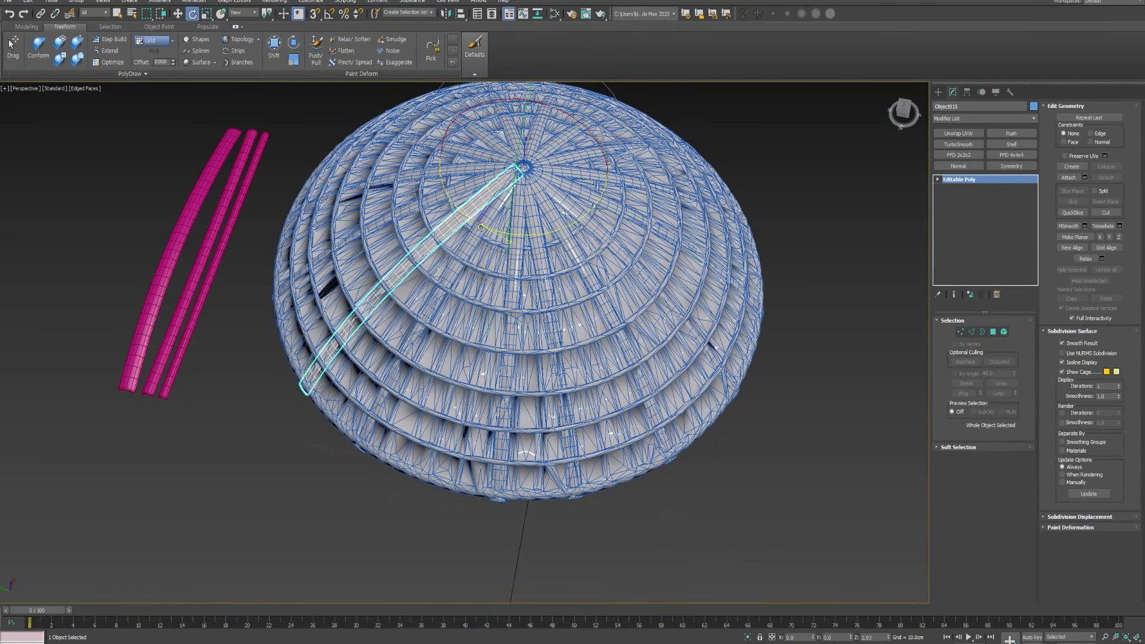
{"action": "left_click", "coordinate": [432, 202]}
{"action": "left_click_drag", "start_coordinate": [455, 209], "coordinate": [458, 211]}
{"action": "middle_click_drag", "start_coordinate": [458, 212], "coordinate": [355, 192], "text": "alt"}
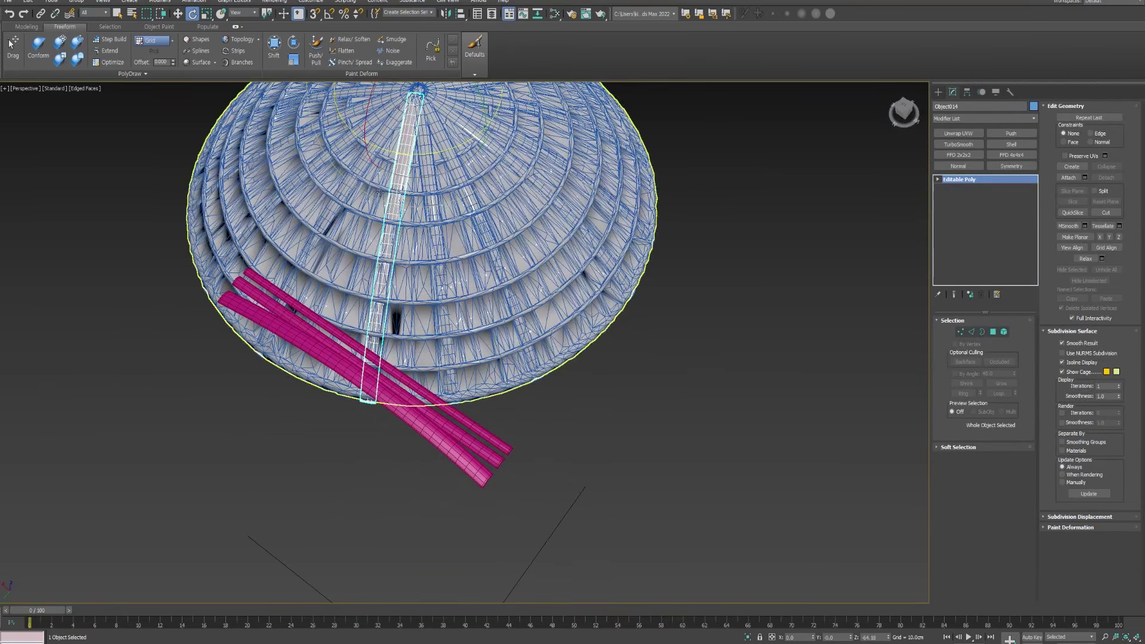
{"action": "left_click", "coordinate": [391, 157]}
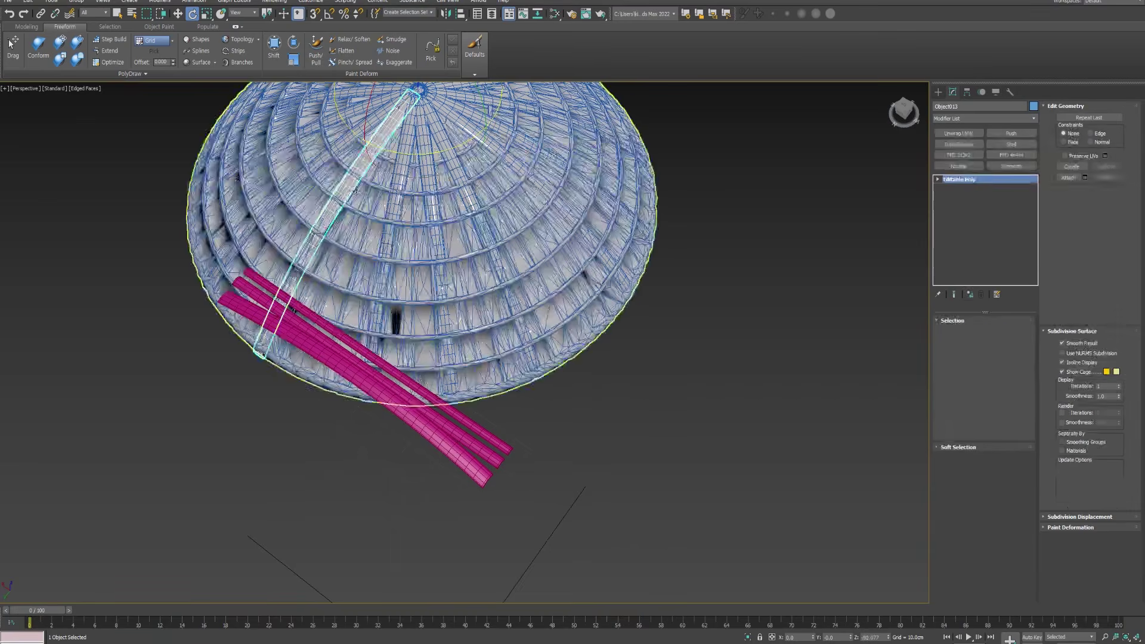
{"action": "left_click_drag", "start_coordinate": [404, 153], "coordinate": [398, 154]}
{"action": "middle_click_drag", "start_coordinate": [397, 154], "coordinate": [334, 237], "text": "alt"}
{"action": "key", "text": "w"}
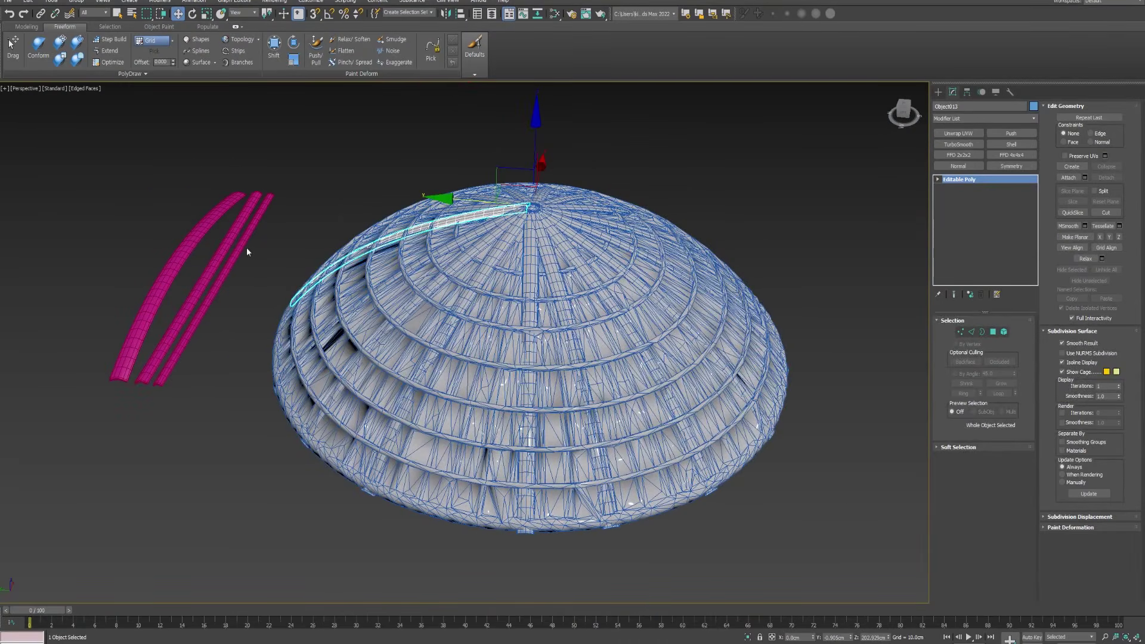
{"action": "left_click", "coordinate": [184, 243]}
{"action": "middle_click_drag", "start_coordinate": [185, 243], "coordinate": [367, 272]}
{"action": "key", "text": "ctrl+e"}
{"action": "scroll", "coordinate": [366, 272], "scroll_direction": "up", "scroll_amount": 2}
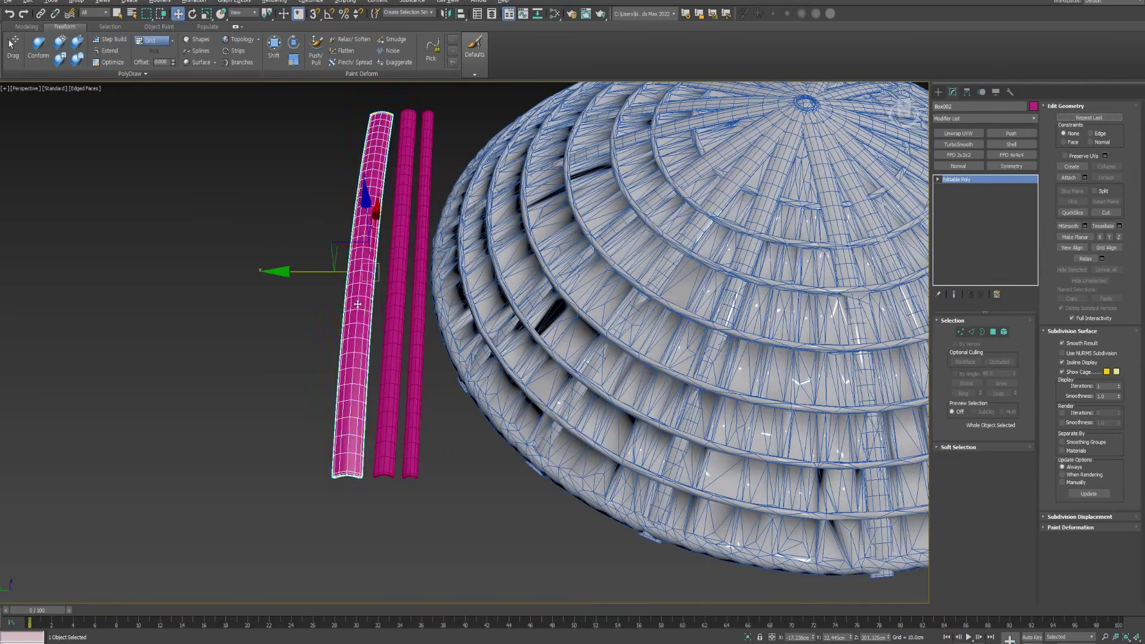
{"action": "key", "text": "1"}
{"action": "scroll", "coordinate": [247, 341], "scroll_direction": "up", "scroll_amount": 2}
{"action": "left_click_drag", "start_coordinate": [247, 341], "coordinate": [167, 342]}
{"action": "middle_click_drag", "start_coordinate": [167, 342], "coordinate": [617, 246], "text": "alt"}
{"action": "key", "text": "ctrl+z"}
{"action": "key", "text": "1"}
Step: Widen the instanced strips by moving one side's row of vertices on a radial strip outward along Y
{"action": "left_click", "coordinate": [617, 246]}
{"action": "key", "text": "1"}
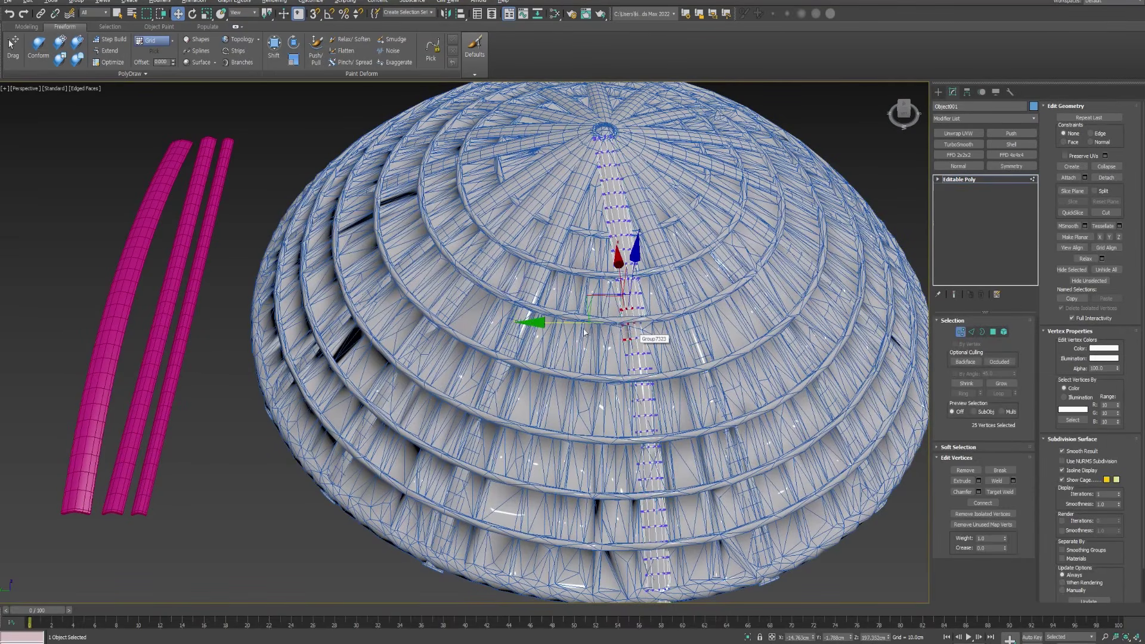
{"action": "mouse_move", "coordinate": [556, 323]}
{"action": "left_mouse_down"}
{"action": "mouse_move", "coordinate": [542, 325]}
{"action": "mouse_move", "coordinate": [551, 324]}
{"action": "left_mouse_up"}
{"action": "mouse_move", "coordinate": [566, 323]}
{"action": "middle_mouse_down", "text": "alt"}
{"action": "mouse_move", "coordinate": [530, 326]}
{"action": "mouse_move", "coordinate": [564, 346]}
{"action": "middle_mouse_up", "text": "alt"}
{"action": "key", "text": "1"}
{"action": "scroll", "coordinate": [548, 321], "scroll_direction": "down", "scroll_amount": 3}
{"action": "scroll", "coordinate": [564, 346], "scroll_direction": "up", "scroll_amount": 3}
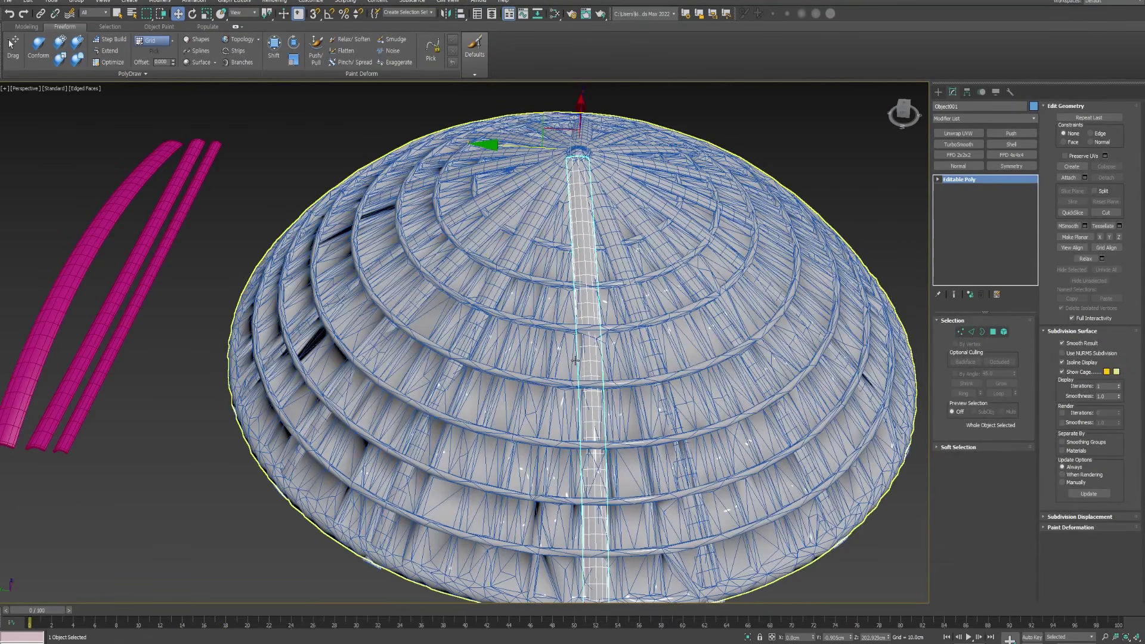
{"action": "left_click", "coordinate": [85, 251]}
{"action": "left_click", "coordinate": [85, 252]}
{"action": "middle_click_drag", "start_coordinate": [90, 250], "coordinate": [154, 238], "text": "alt"}
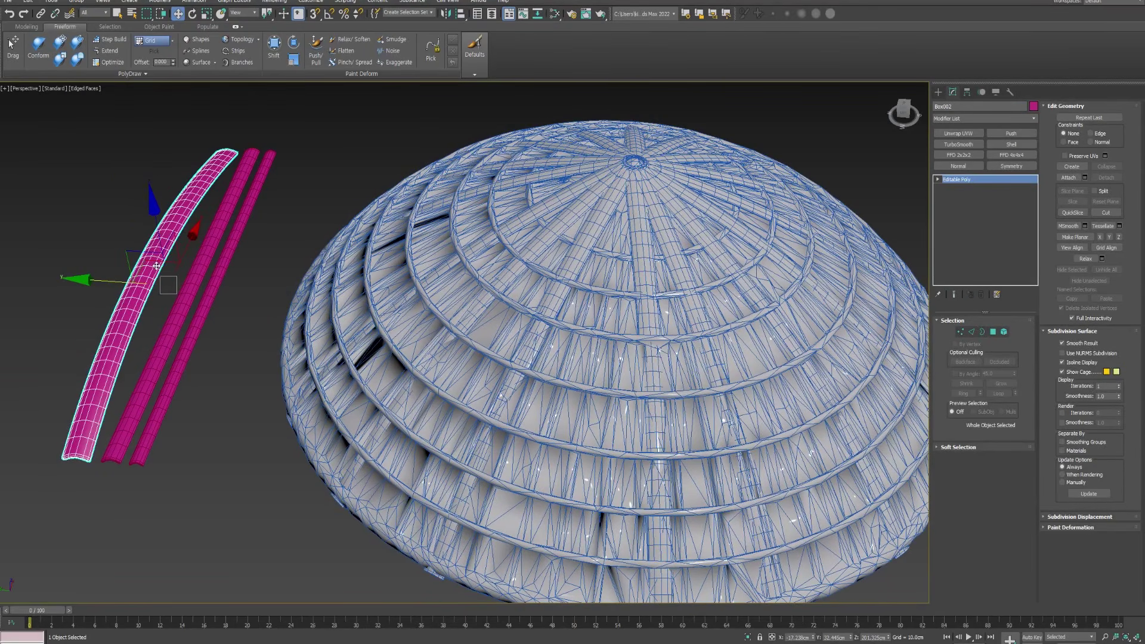
{"action": "middle_click_drag", "start_coordinate": [394, 325], "coordinate": [370, 314]}
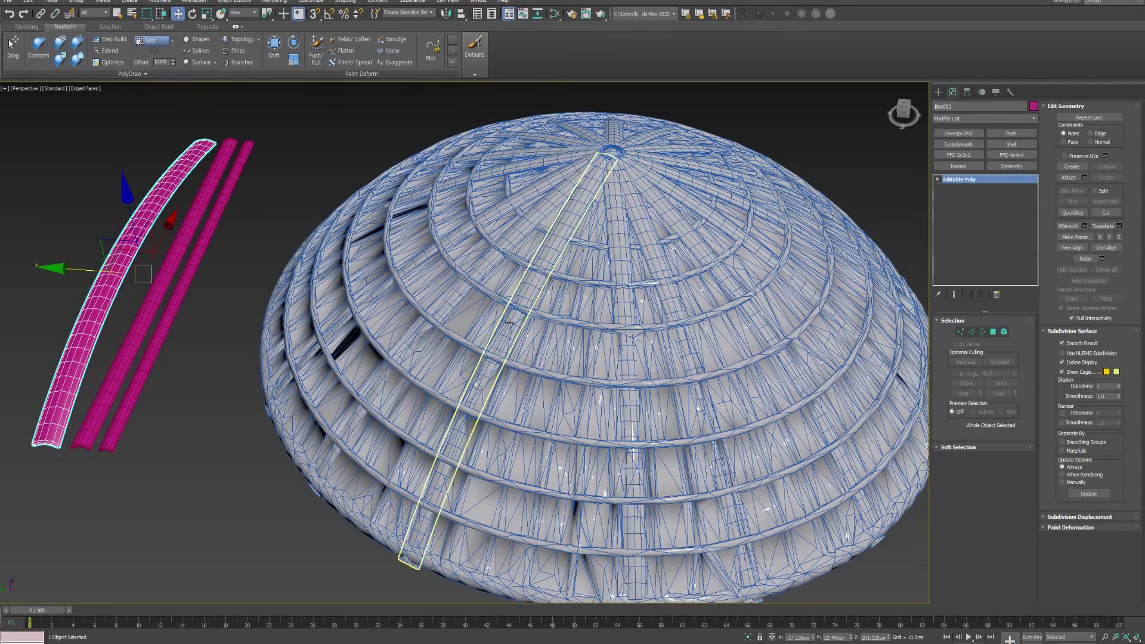
{"action": "left_click", "coordinate": [500, 352]}
{"action": "scroll", "coordinate": [232, 302], "scroll_direction": "up", "scroll_amount": 2}
{"action": "left_click", "coordinate": [186, 266]}
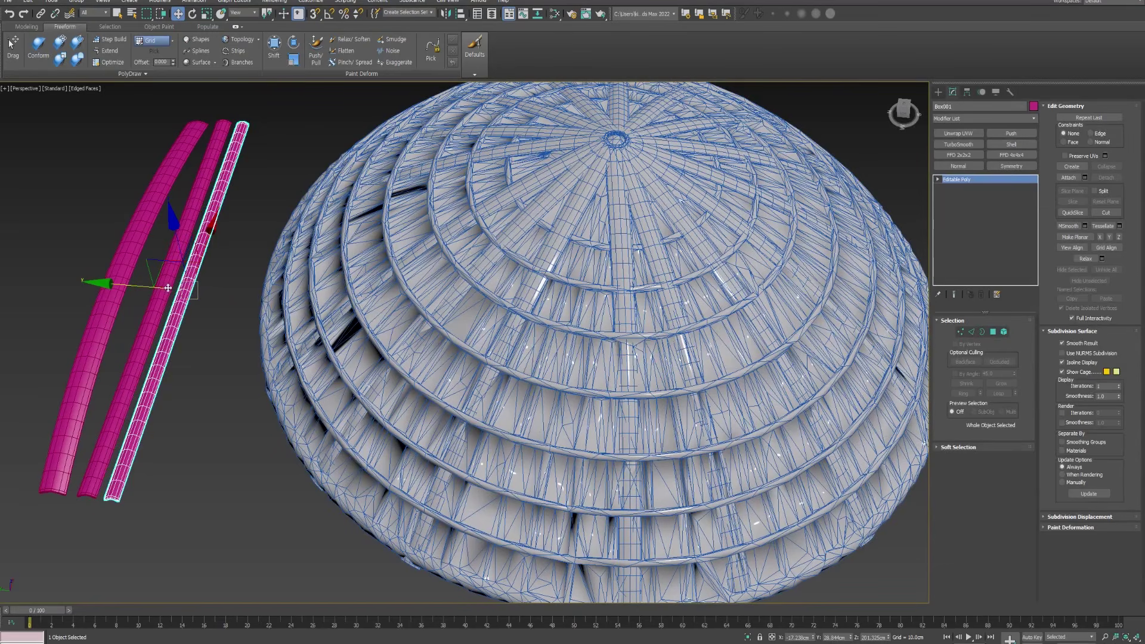
Step: Hide the imported hat and turn off the edged-faces display, leaving only the radial and loose strips shown
{"action": "left_click", "coordinate": [547, 365]}
{"action": "right_click", "coordinate": [555, 355]}
{"action": "left_click", "coordinate": [587, 325]}
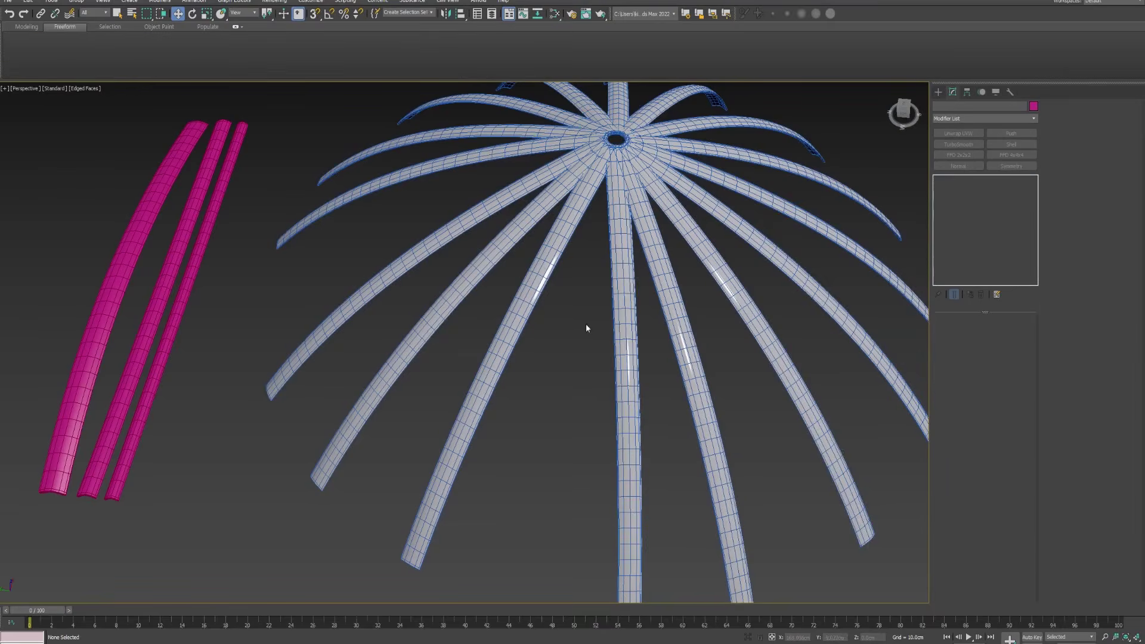
{"action": "key", "text": "F4"}
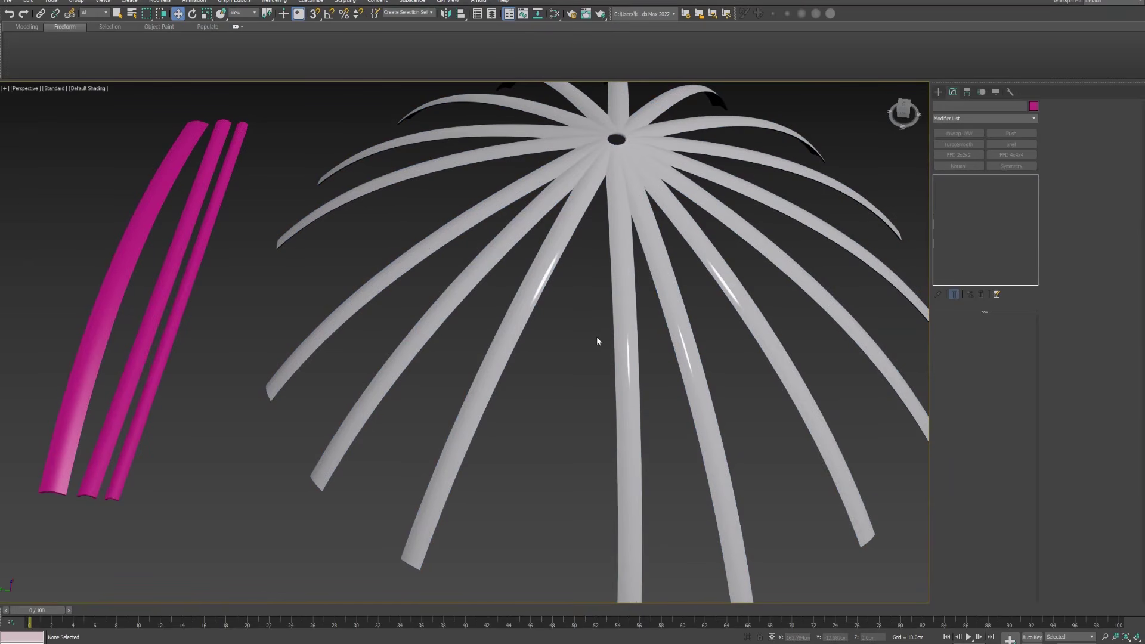
{"action": "middle_click_drag", "start_coordinate": [706, 243], "coordinate": [668, 278]}
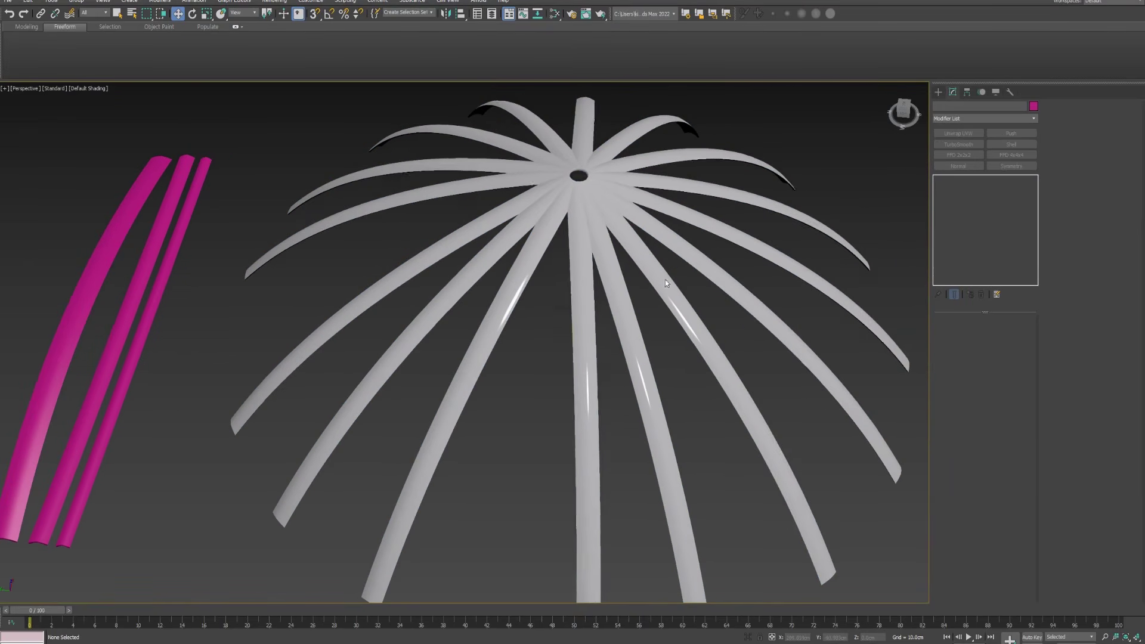
{"action": "left_click", "coordinate": [581, 233]}
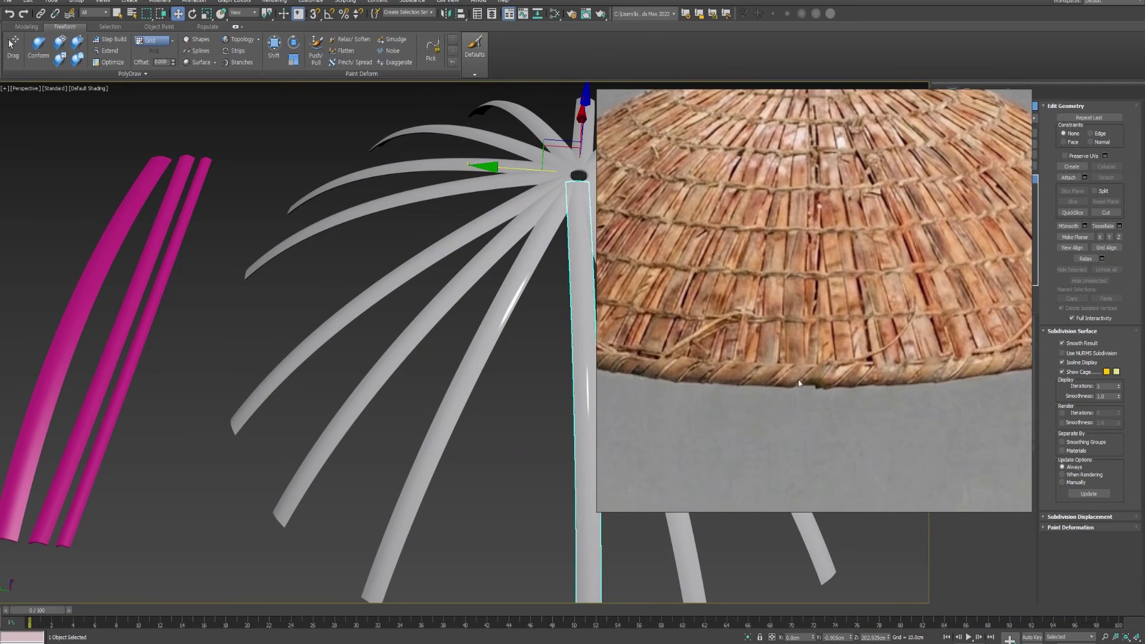
{"action": "left_click", "coordinate": [779, 244]}
Step: Try to draw a helix spline below the radial strips in the front view
{"action": "scroll", "coordinate": [691, 305], "scroll_direction": "down", "scroll_amount": 5}
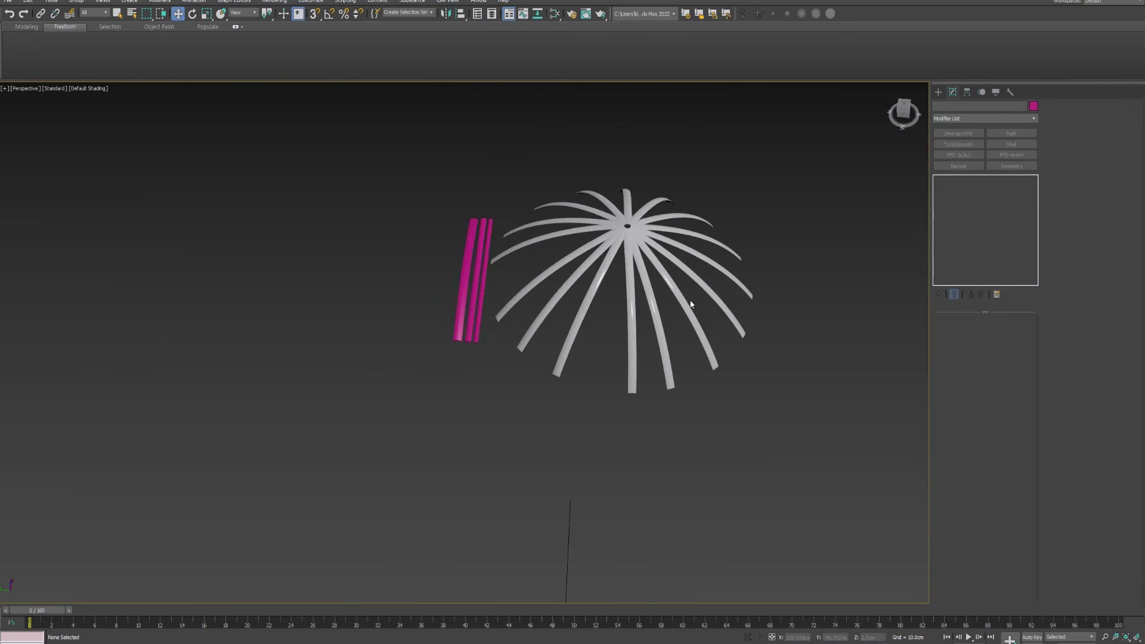
{"action": "key", "text": "f"}
{"action": "scroll", "coordinate": [688, 296], "scroll_direction": "down", "scroll_amount": 5}
{"action": "left_click", "coordinate": [940, 92]}
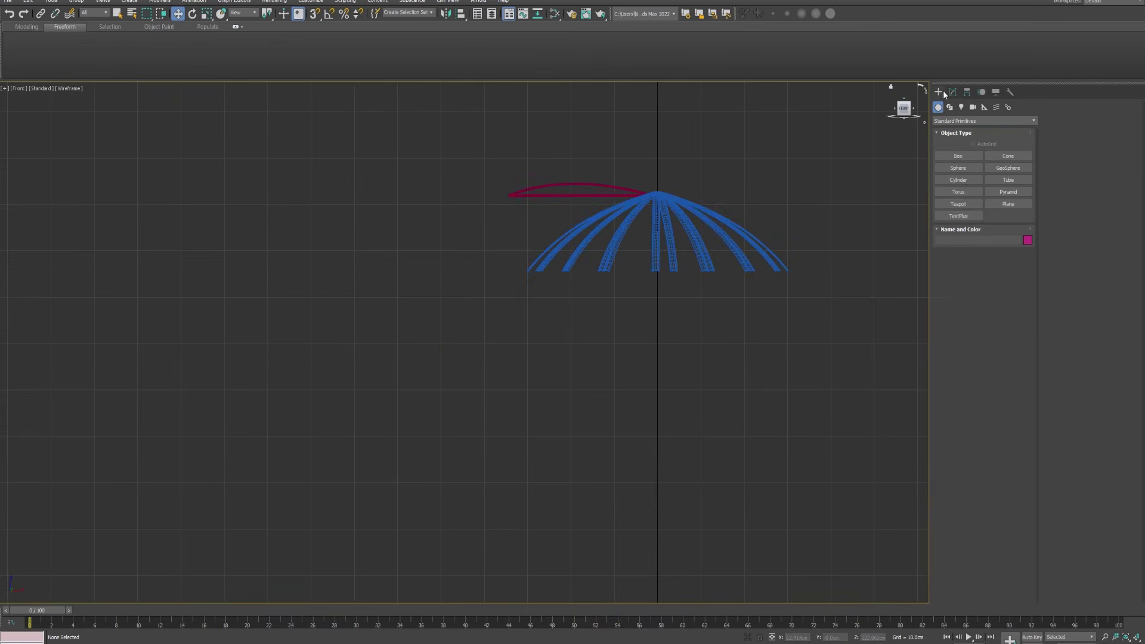
{"action": "left_click", "coordinate": [951, 108]}
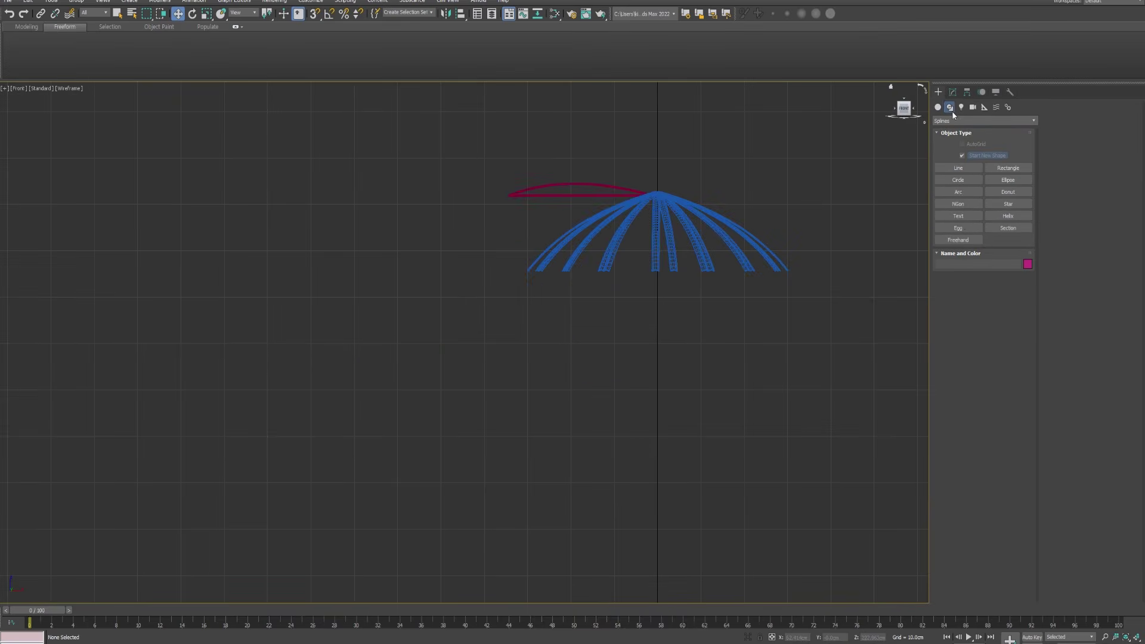
{"action": "left_click", "coordinate": [1007, 216]}
{"action": "left_click_drag", "start_coordinate": [607, 504], "coordinate": [623, 507]}
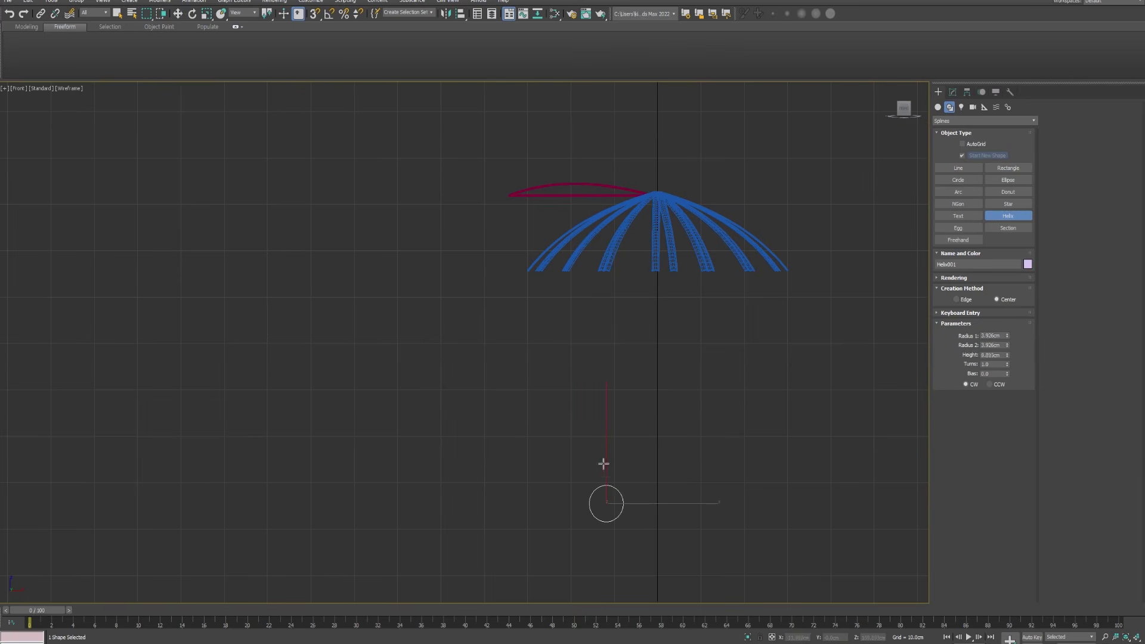
{"action": "right_click", "coordinate": [610, 443]}
{"action": "right_click", "coordinate": [610, 441]}
Step: Draw a helix spline about 175 cm tall below the radial strips in an angled orthographic view
{"action": "middle_click_drag", "start_coordinate": [611, 422], "coordinate": [610, 460], "text": "alt"}
{"action": "middle_click_drag", "start_coordinate": [610, 460], "coordinate": [623, 128]}
{"action": "scroll", "coordinate": [640, 353], "scroll_direction": "down", "scroll_amount": 5}
{"action": "scroll", "coordinate": [641, 356], "scroll_direction": "up", "scroll_amount": 3}
{"action": "left_click", "coordinate": [1009, 215]}
{"action": "left_click_drag", "start_coordinate": [590, 525], "coordinate": [614, 525]}
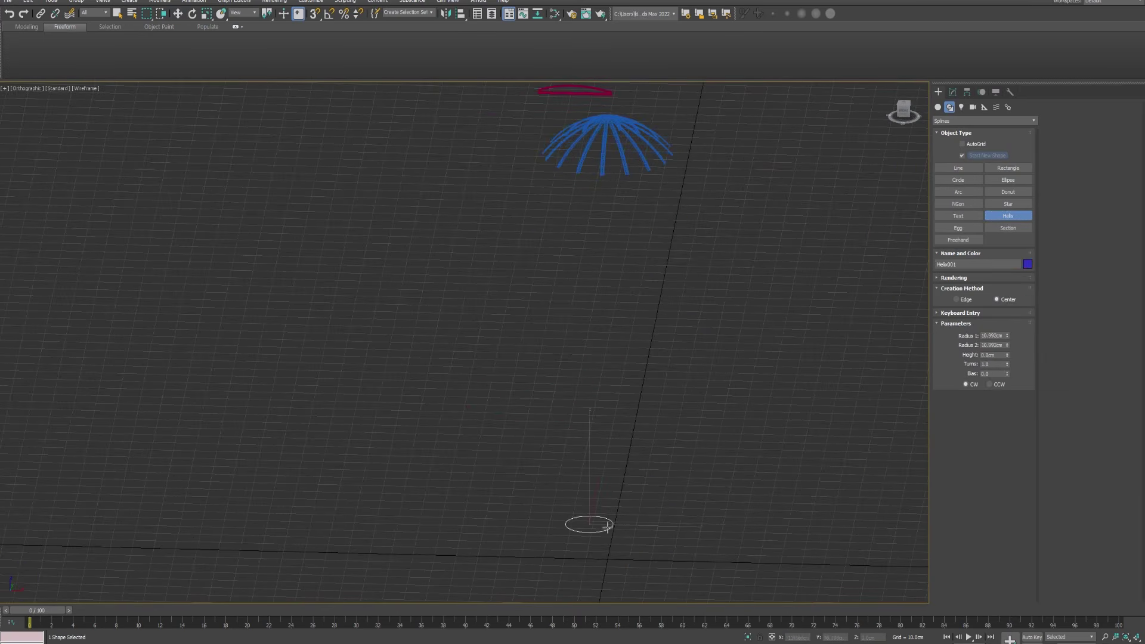
{"action": "left_click", "coordinate": [601, 137]}
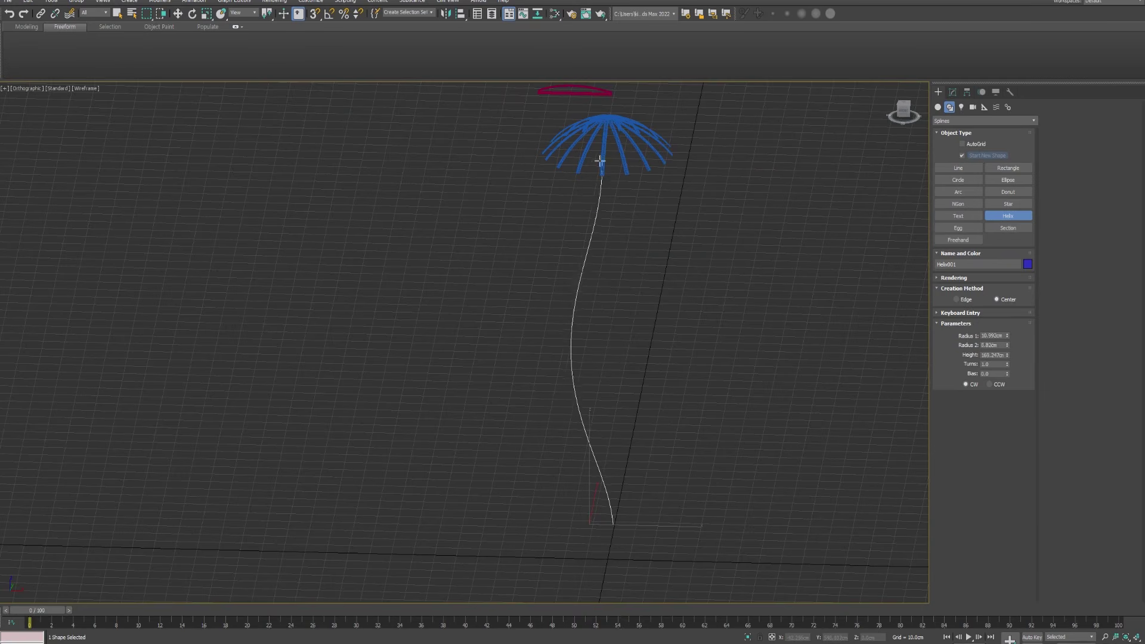
{"action": "left_click", "coordinate": [617, 136]}
Step: Set both radii of the helix to 10 cm
{"action": "key", "text": "w"}
{"action": "middle_click_drag", "start_coordinate": [769, 273], "coordinate": [772, 271]}
{"action": "key", "text": "1"}
{"action": "left_click_drag", "start_coordinate": [1009, 367], "coordinate": [1008, 362]}
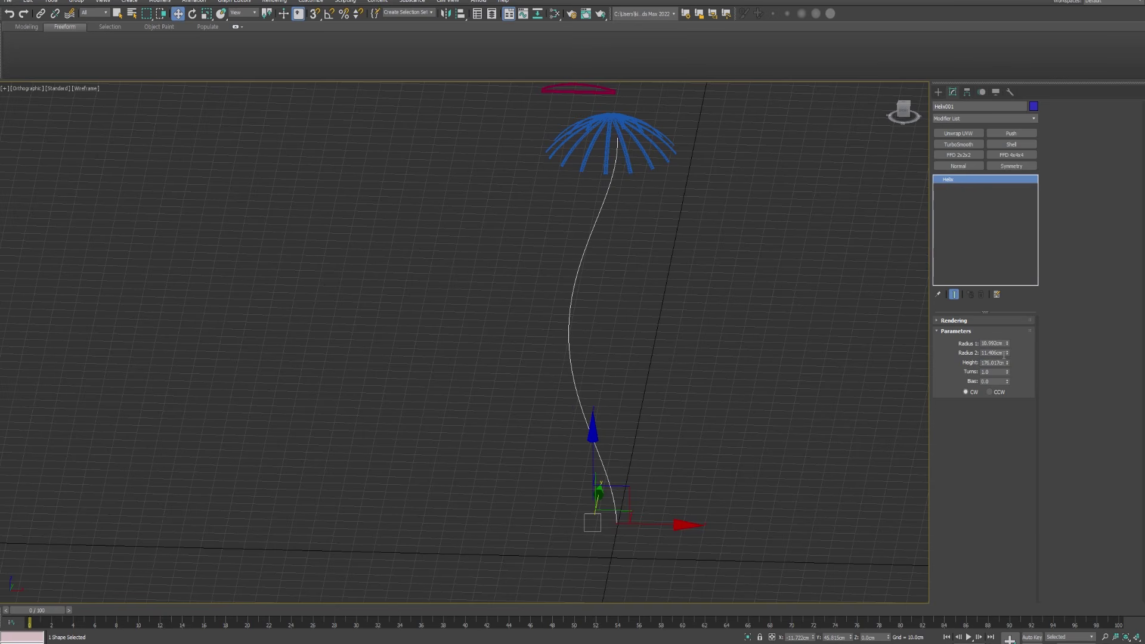
{"action": "left_click_drag", "start_coordinate": [1008, 346], "coordinate": [1005, 347]}
{"action": "type", "text": "10"}
{"action": "key", "text": "Tab"}
{"action": "type", "text": "10"}
{"action": "key", "text": "Return"}
Step: Set the helix to 7 turns
{"action": "left_click_drag", "start_coordinate": [1007, 371], "coordinate": [1030, 80]}
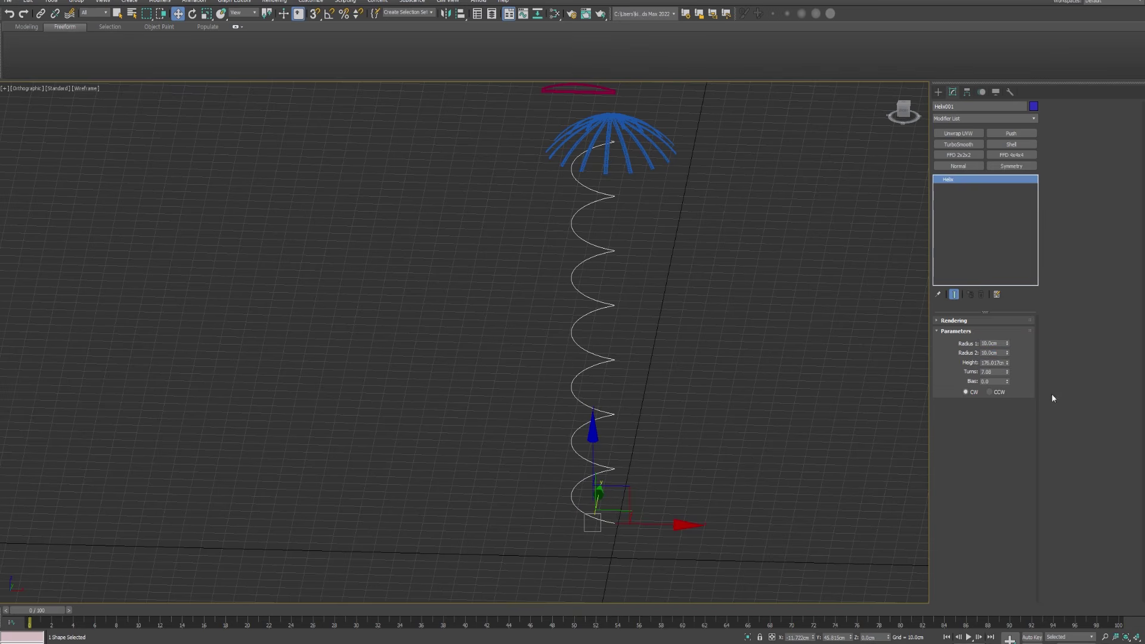
{"action": "left_click_drag", "start_coordinate": [1008, 382], "coordinate": [1008, 381]}
{"action": "middle_click_drag", "start_coordinate": [743, 383], "coordinate": [757, 371], "text": "alt"}
{"action": "scroll", "coordinate": [774, 398], "scroll_direction": "up", "scroll_amount": 4}
{"action": "scroll", "coordinate": [774, 398], "scroll_direction": "down", "scroll_amount": 4}
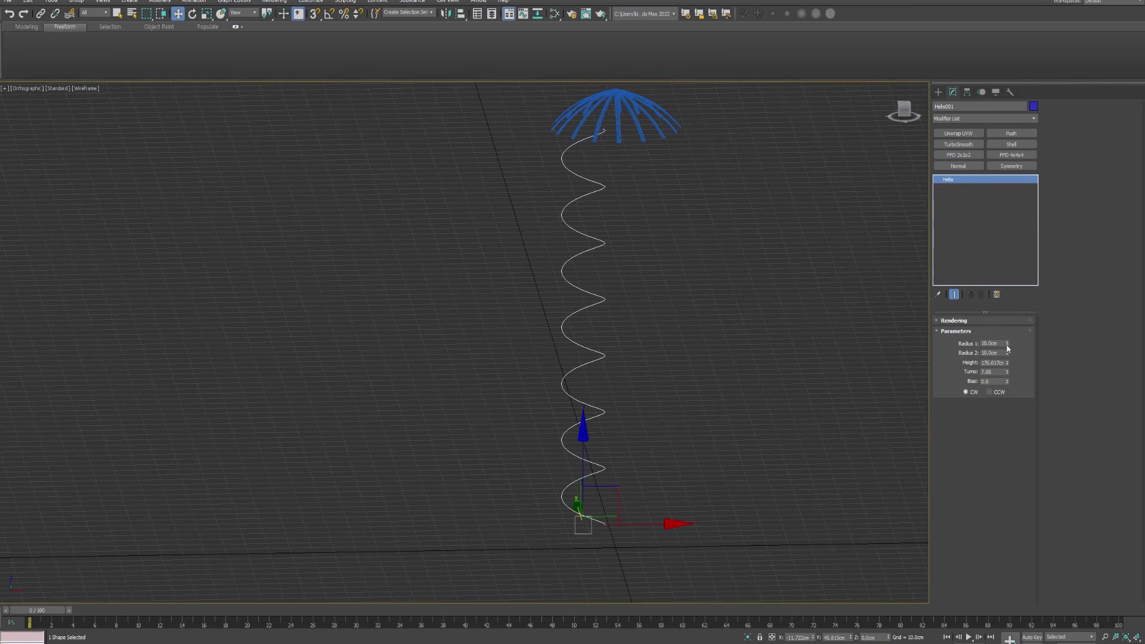
Step: Increase the helix's height to about 417 cm
{"action": "left_click_drag", "start_coordinate": [1009, 362], "coordinate": [1009, 337]}
{"action": "middle_click_drag", "start_coordinate": [626, 291], "coordinate": [699, 365], "text": "alt"}
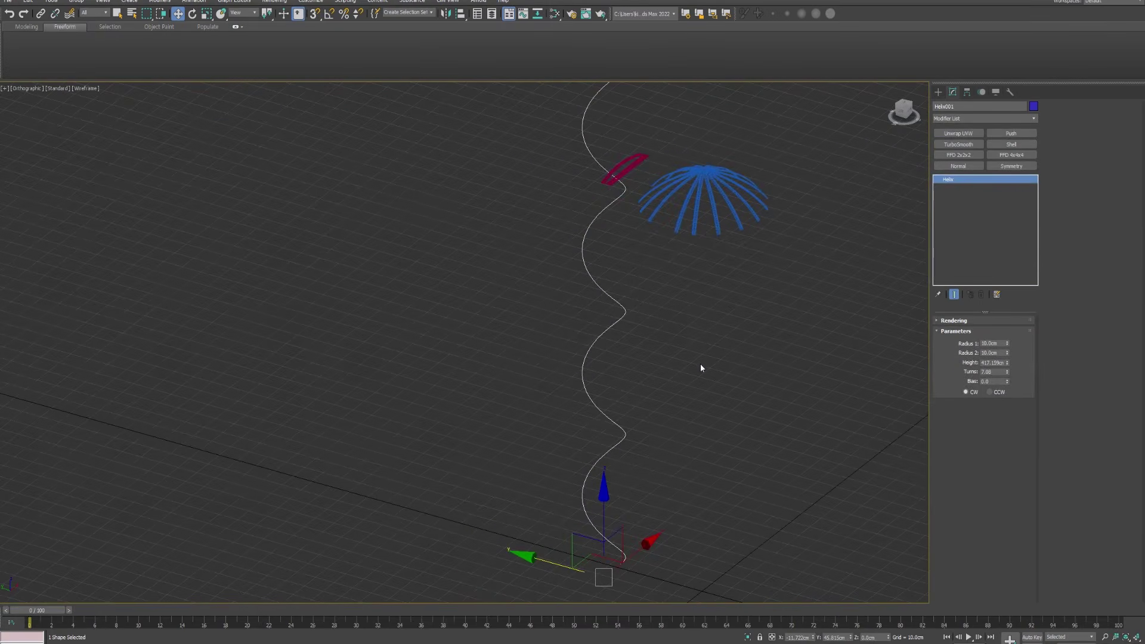
{"action": "scroll", "coordinate": [677, 370], "scroll_direction": "up", "scroll_amount": 3}
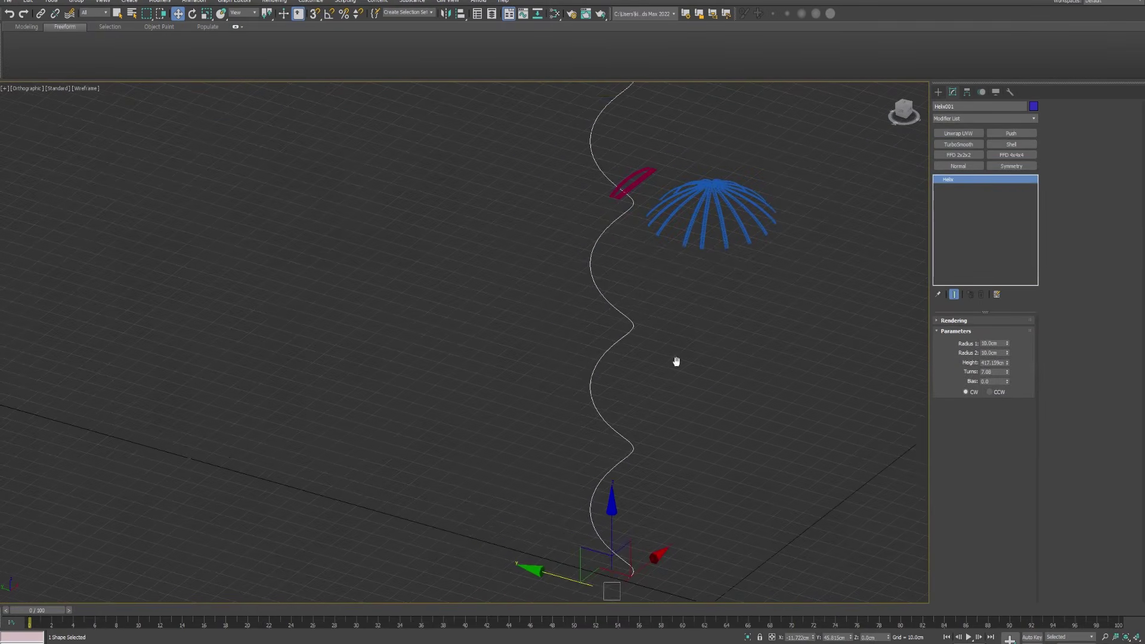
Step: Make the helix renderable in the renderer and viewport, and display it shaded with edged faces
{"action": "left_click", "coordinate": [956, 321]}
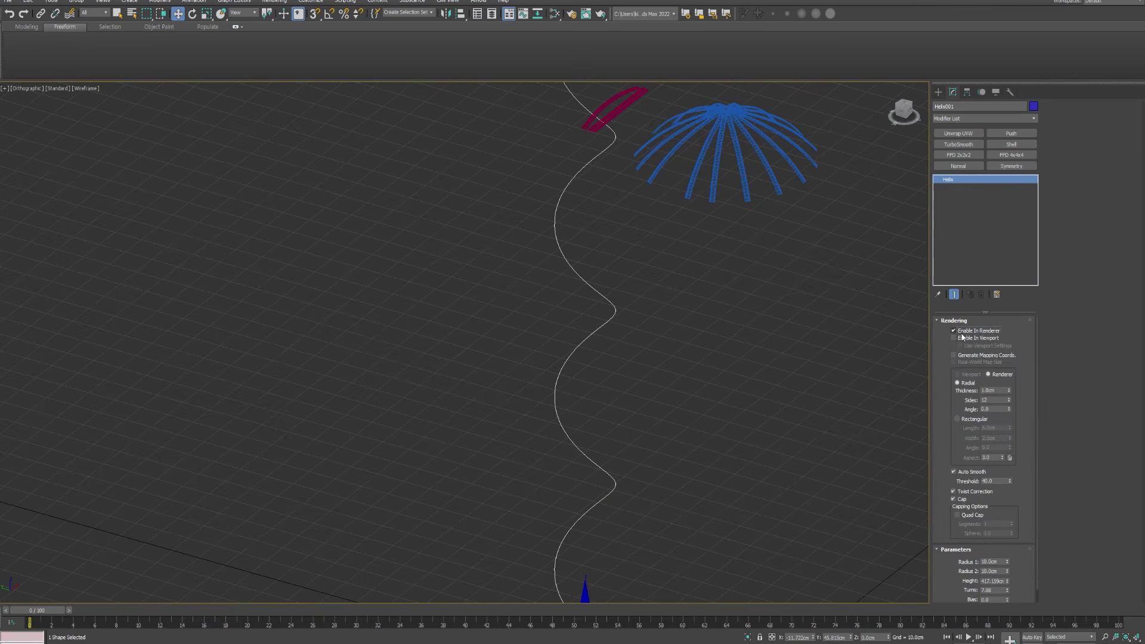
{"action": "left_click", "coordinate": [967, 340]}
{"action": "scroll", "coordinate": [615, 341], "scroll_direction": "up", "scroll_amount": 5}
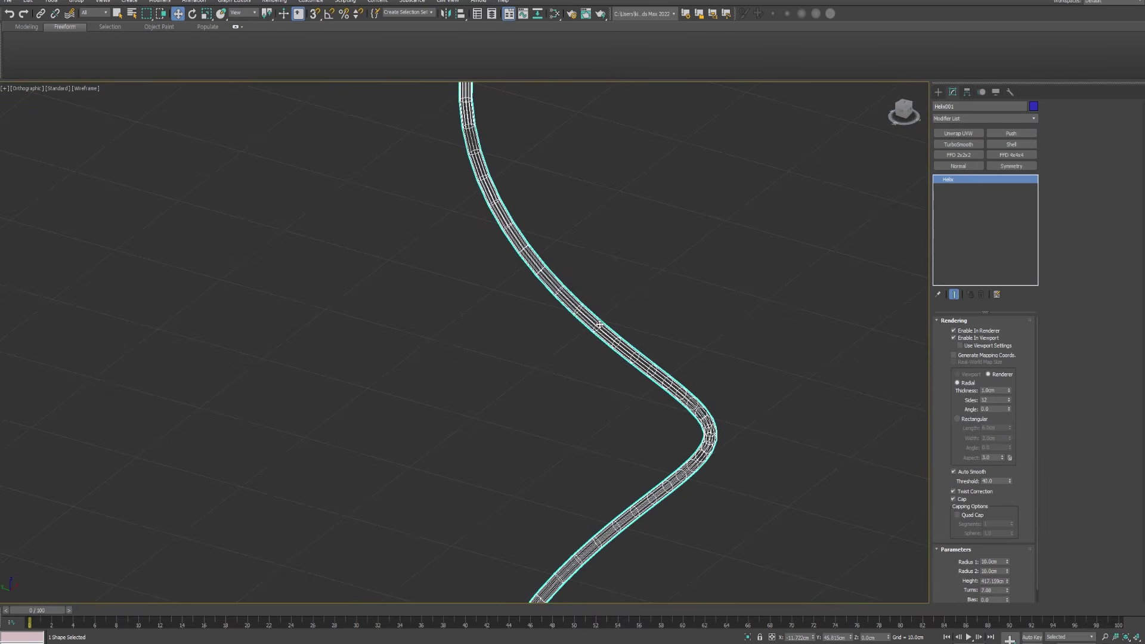
{"action": "key", "text": "F3"}
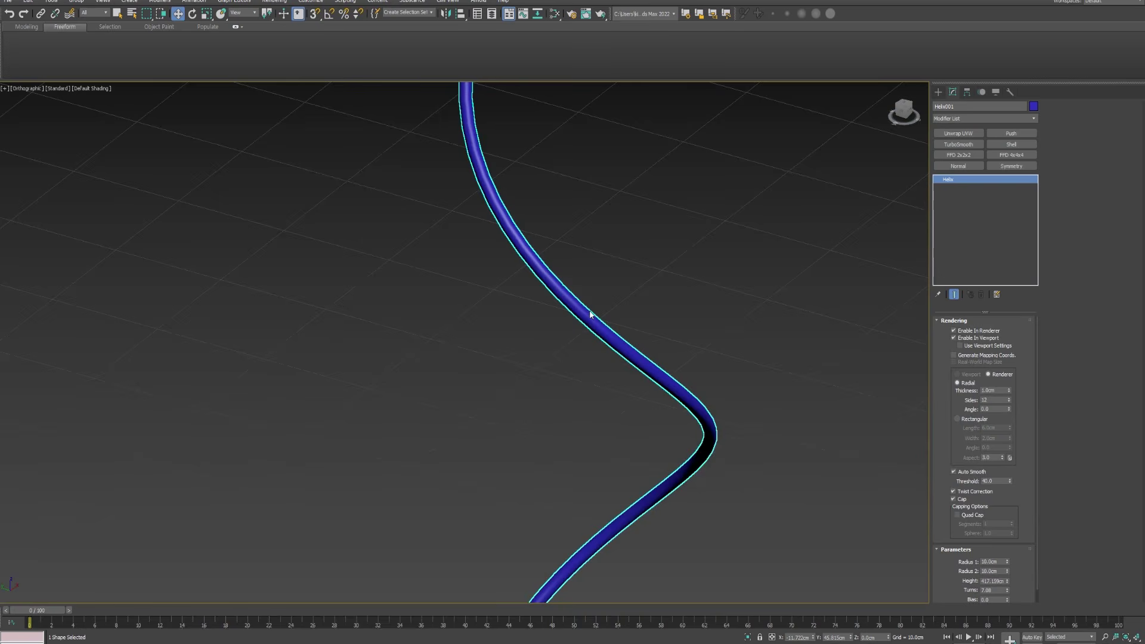
{"action": "key", "text": "F4"}
{"action": "mouse_move", "coordinate": [590, 317]}
{"action": "middle_mouse_down", "text": "alt"}
{"action": "mouse_move", "coordinate": [565, 284]}
{"action": "mouse_move", "coordinate": [616, 281]}
{"action": "mouse_move", "coordinate": [567, 291]}
{"action": "mouse_move", "coordinate": [896, 386]}
{"action": "middle_mouse_up", "text": "alt"}
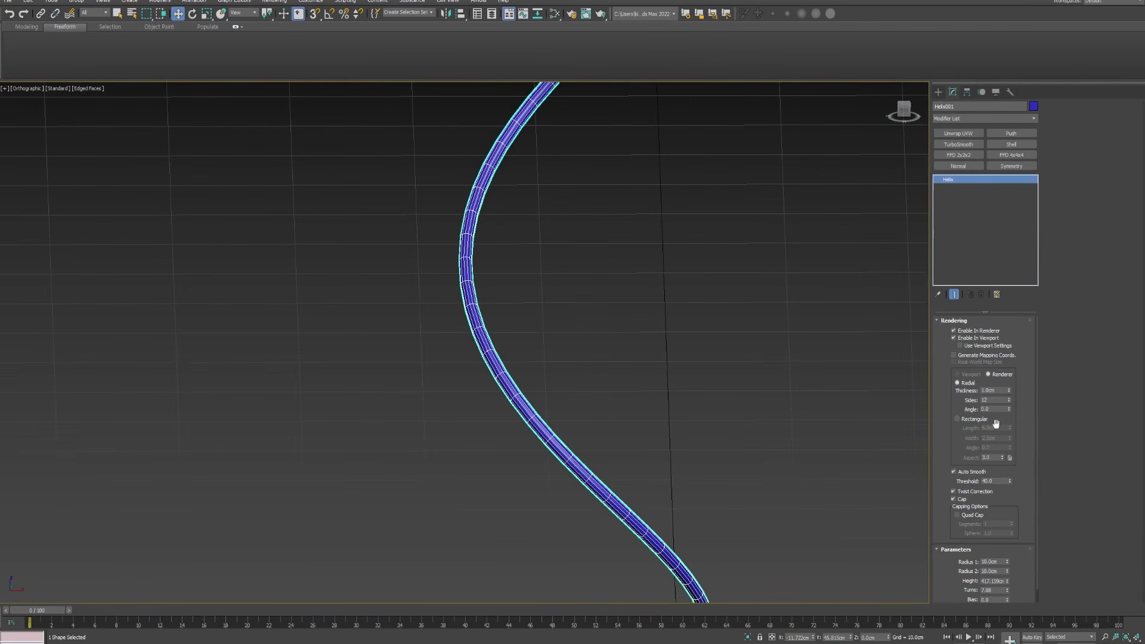
Step: Set the helix's radial thickness to about 6.16 cm and its number of sides to 7
{"action": "left_click_drag", "start_coordinate": [1008, 389], "coordinate": [1027, 144]}
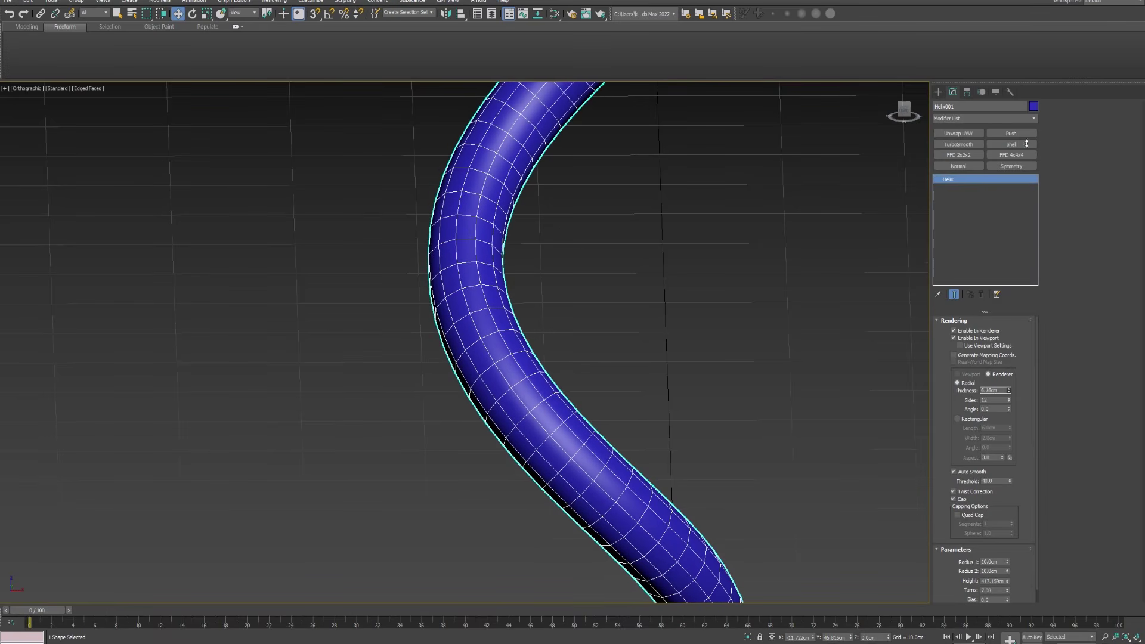
{"action": "left_click_drag", "start_coordinate": [1009, 400], "coordinate": [1010, 405]}
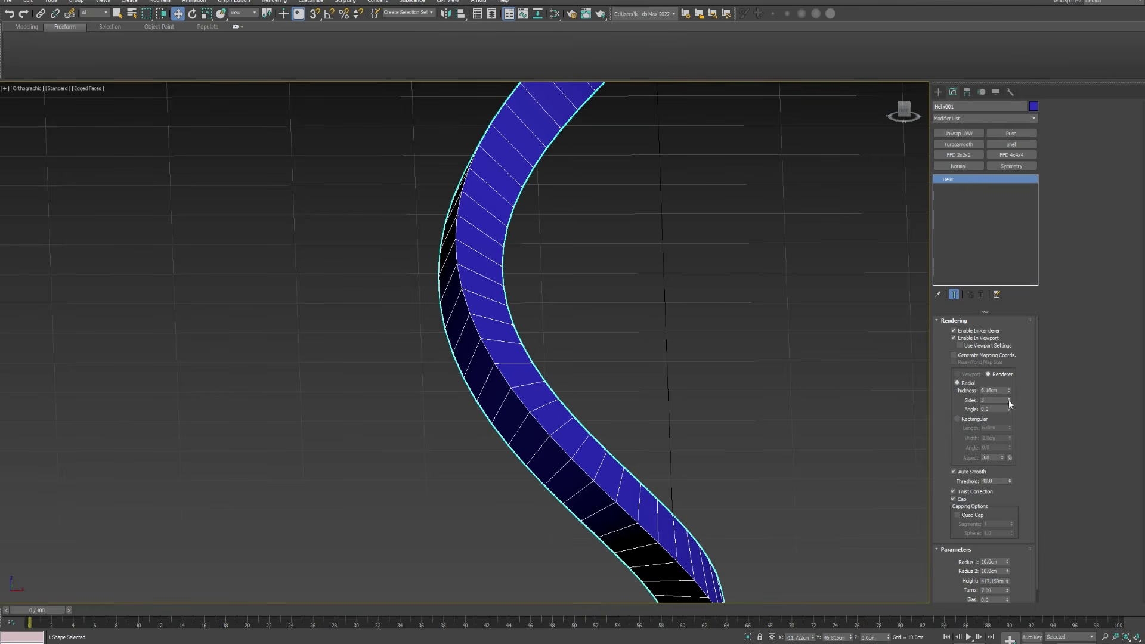
{"action": "left_click", "coordinate": [1009, 400]}
{"action": "left_click", "coordinate": [1010, 401]}
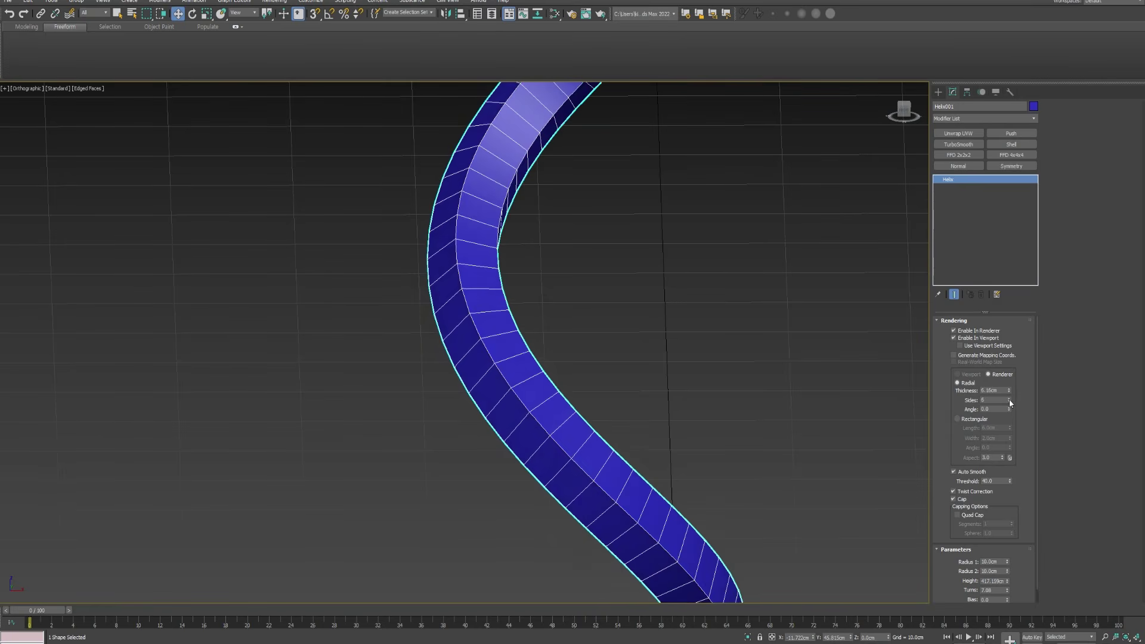
{"action": "left_click", "coordinate": [1010, 399]}
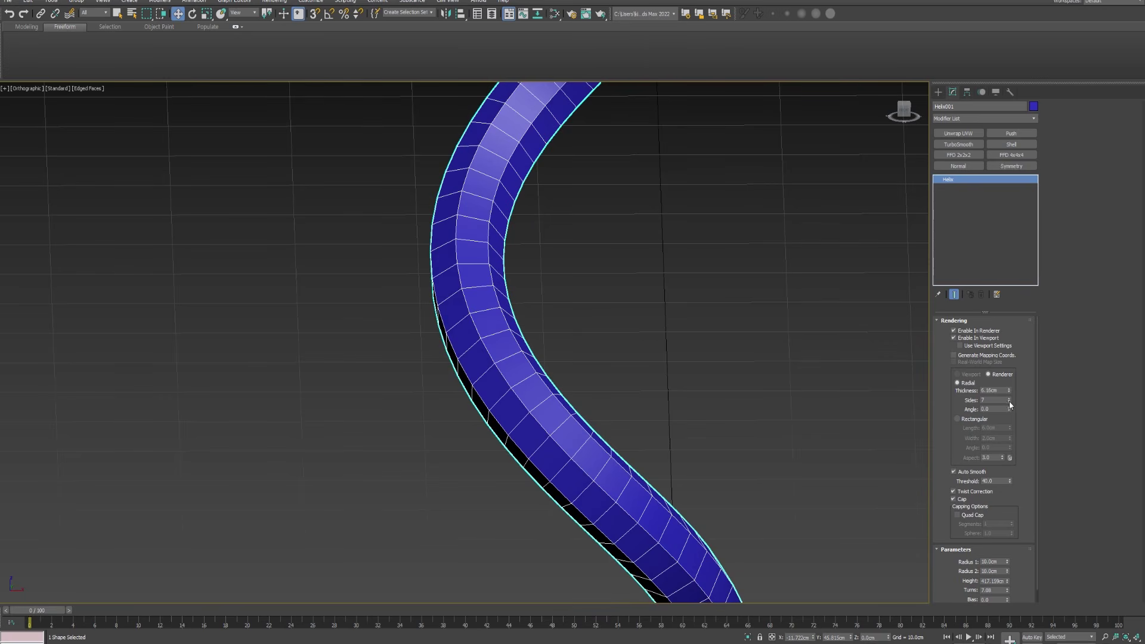
Step: Try another angle for the helix's radial profile, undo it, and set the auto smooth threshold to 35.6
{"action": "left_click_drag", "start_coordinate": [1010, 411], "coordinate": [989, 643]}
{"action": "key", "text": "ctrl+z"}
{"action": "middle_click_drag", "start_coordinate": [594, 418], "coordinate": [597, 374]}
{"action": "scroll", "coordinate": [637, 404], "scroll_direction": "down", "scroll_amount": 5}
{"action": "scroll", "coordinate": [646, 419], "scroll_direction": "up", "scroll_amount": 3}
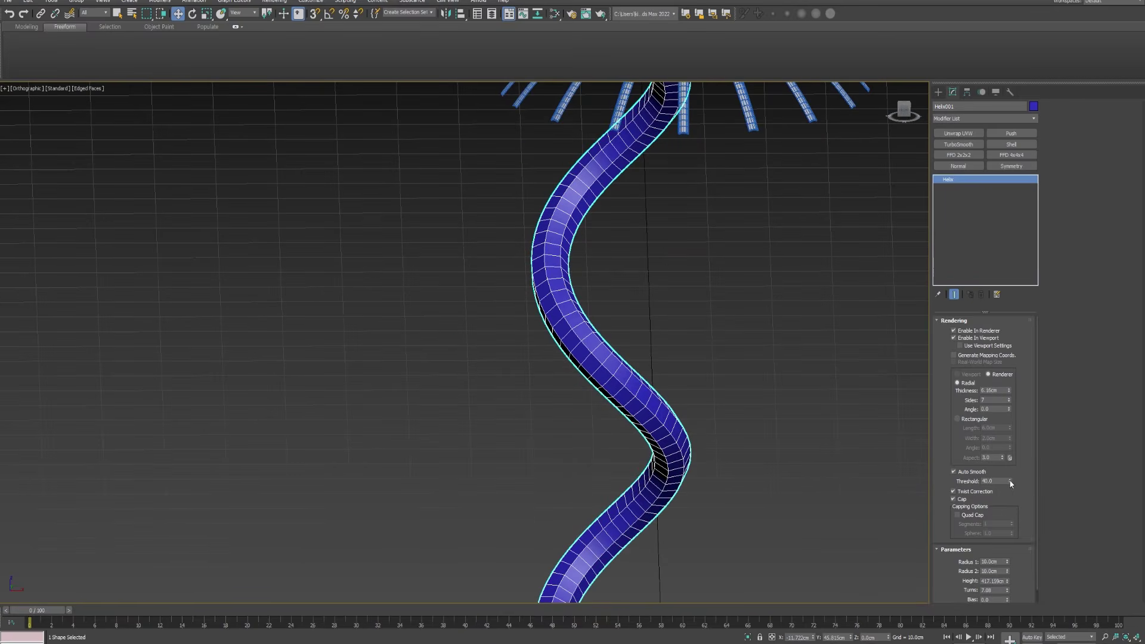
{"action": "left_click_drag", "start_coordinate": [1010, 482], "coordinate": [1019, 488]}
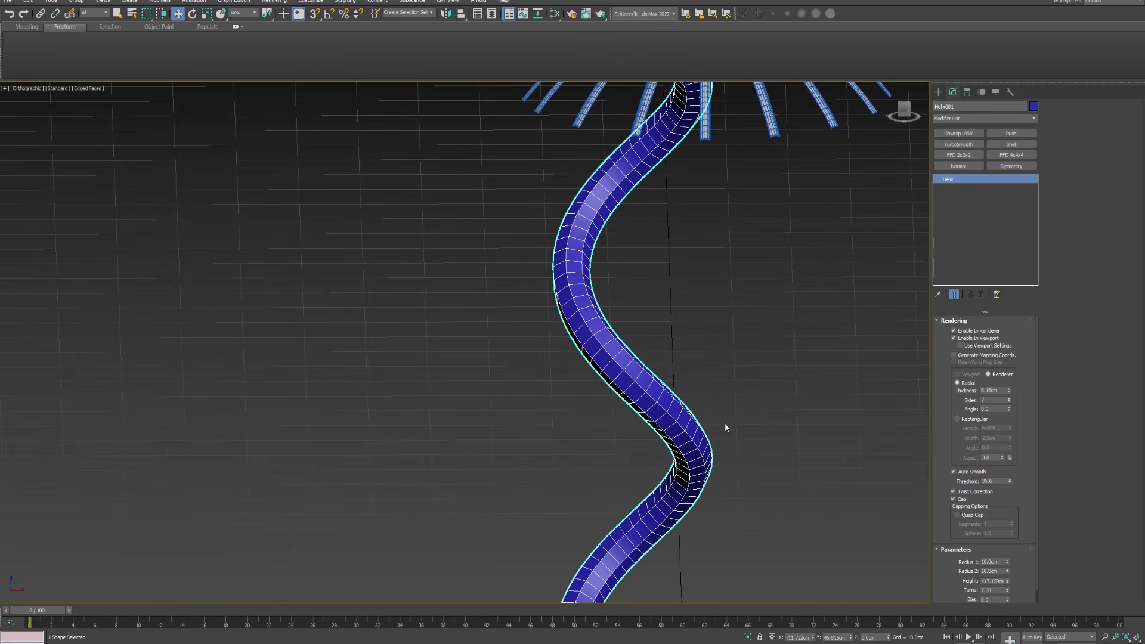
Step: Convert the helix to an editable poly and select two adjacent polygon loops along its length
{"action": "key", "text": "4"}
{"action": "left_click", "coordinate": [580, 304]}
{"action": "left_click", "coordinate": [575, 290], "text": "shift"}
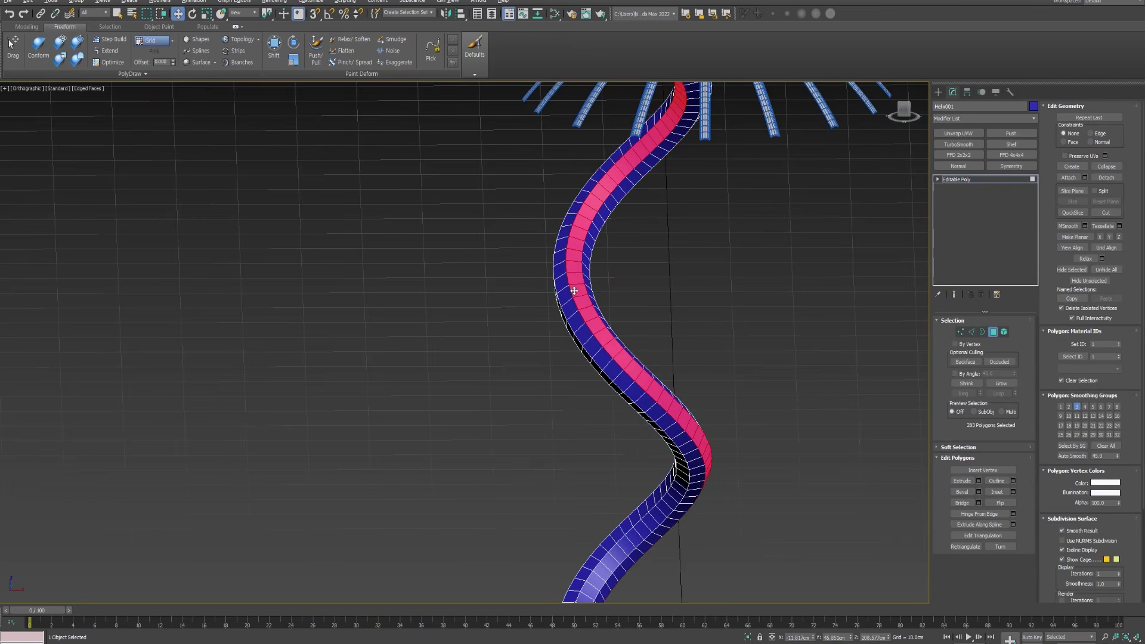
{"action": "scroll", "coordinate": [584, 311], "scroll_direction": "down", "scroll_amount": 2}
{"action": "scroll", "coordinate": [589, 320], "scroll_direction": "down", "scroll_amount": 3}
{"action": "scroll", "coordinate": [588, 318], "scroll_direction": "up", "scroll_amount": 8}
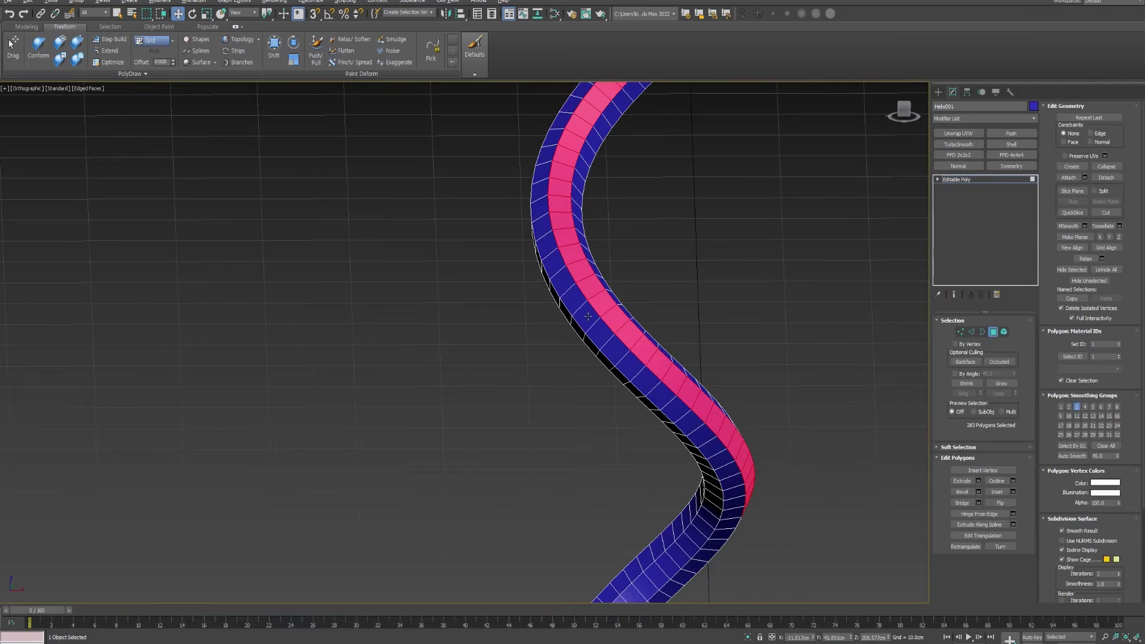
{"action": "left_click", "coordinate": [588, 316], "text": "ctrl"}
{"action": "left_click", "coordinate": [575, 293], "text": "shift"}
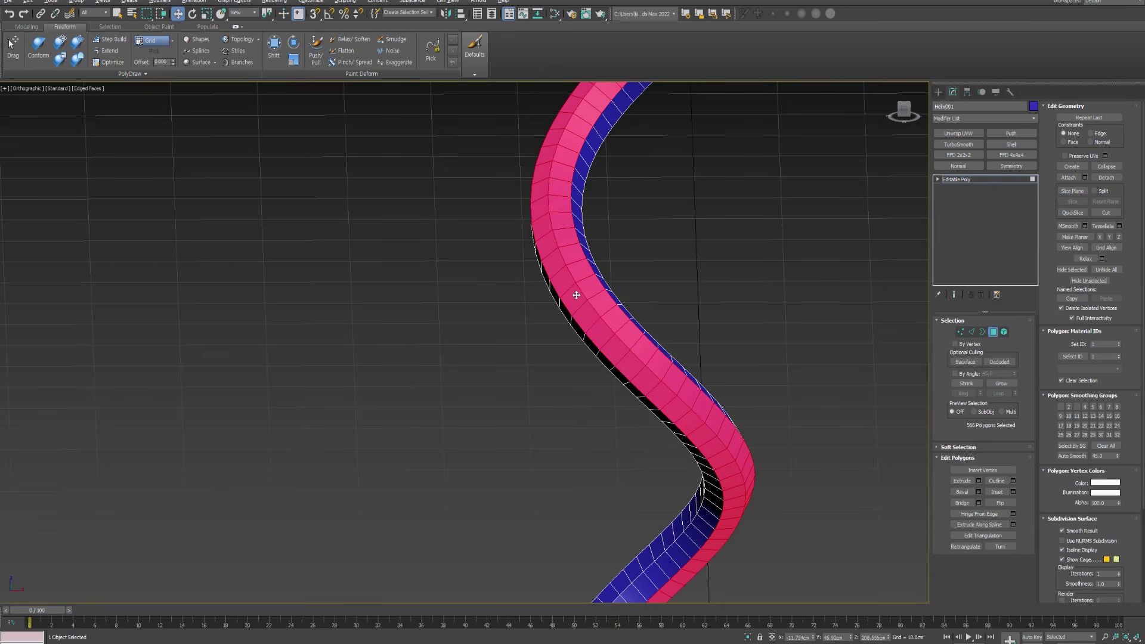
Step: Reduce the helix tube to a flat ribbon by keeping three adjacent polygon loops and removing the edges between them
{"action": "middle_click_drag", "start_coordinate": [589, 286], "coordinate": [549, 304], "text": "alt"}
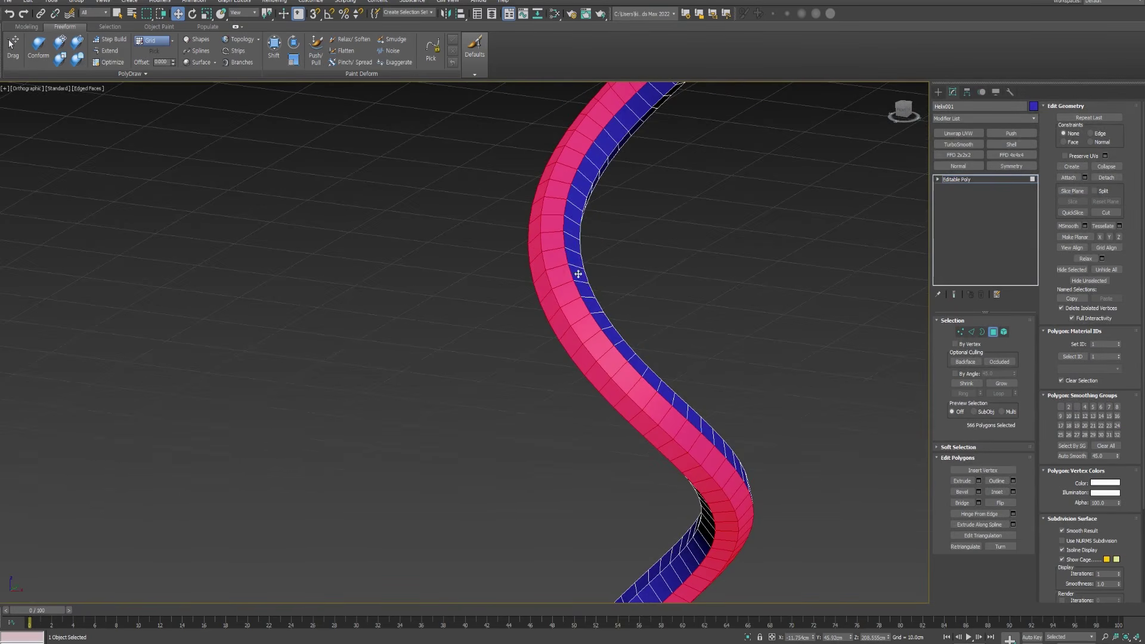
{"action": "left_click", "coordinate": [574, 256], "text": "shift"}
{"action": "left_click", "coordinate": [576, 263], "text": "shift"}
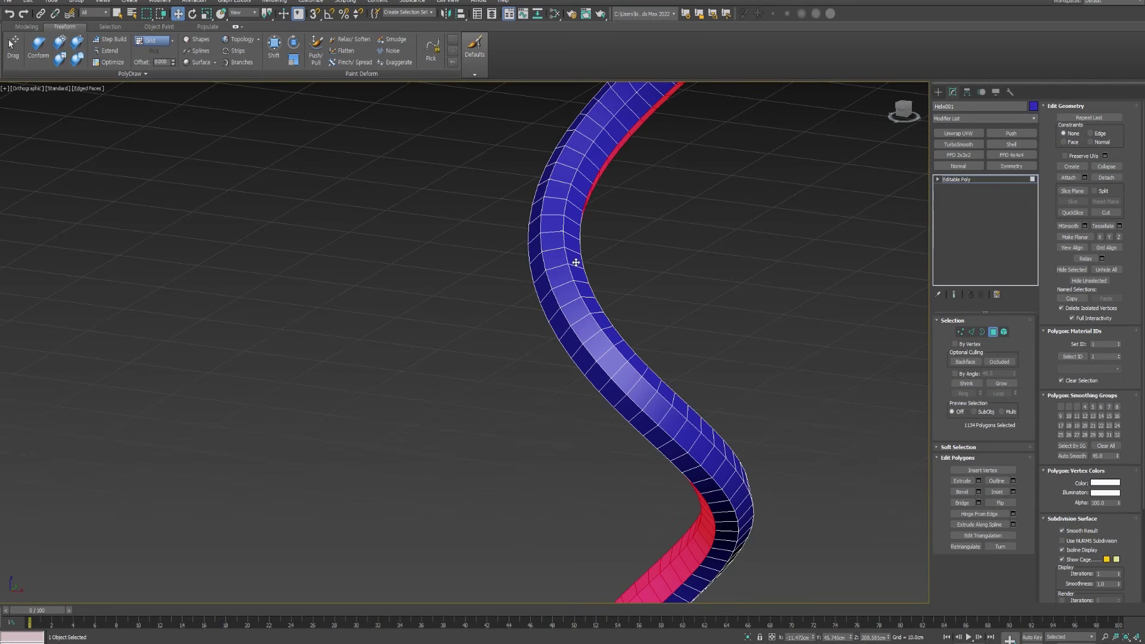
{"action": "key", "text": "2"}
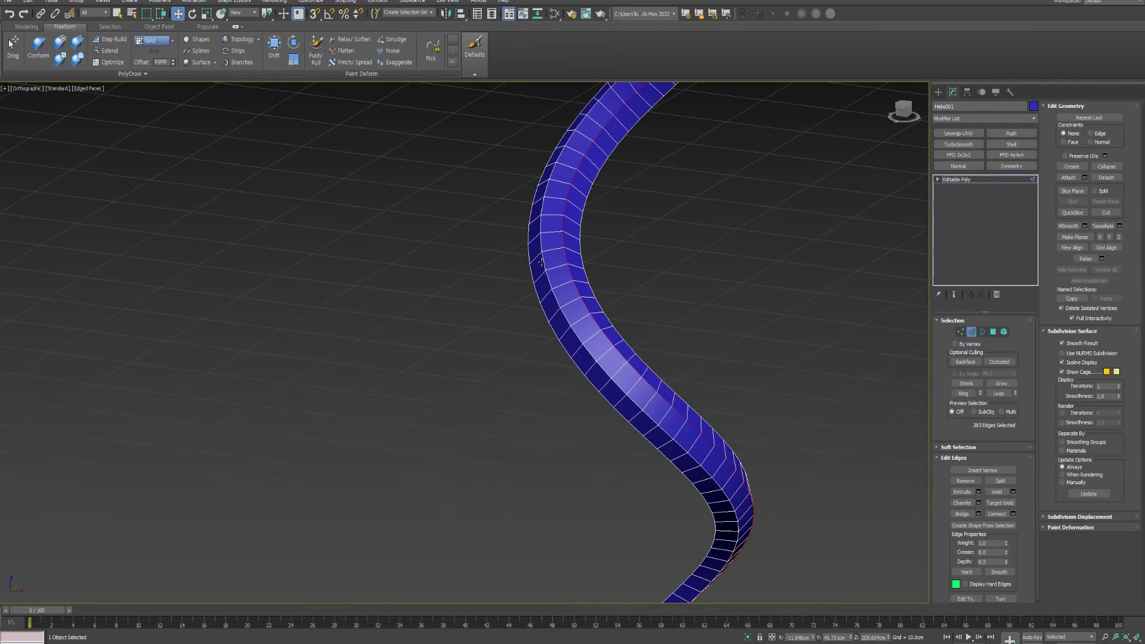
{"action": "key", "text": "ctrl+BackSpace"}
{"action": "scroll", "coordinate": [559, 259], "scroll_direction": "down", "scroll_amount": 6}
{"action": "middle_click_drag", "start_coordinate": [561, 260], "coordinate": [586, 232], "text": "alt"}
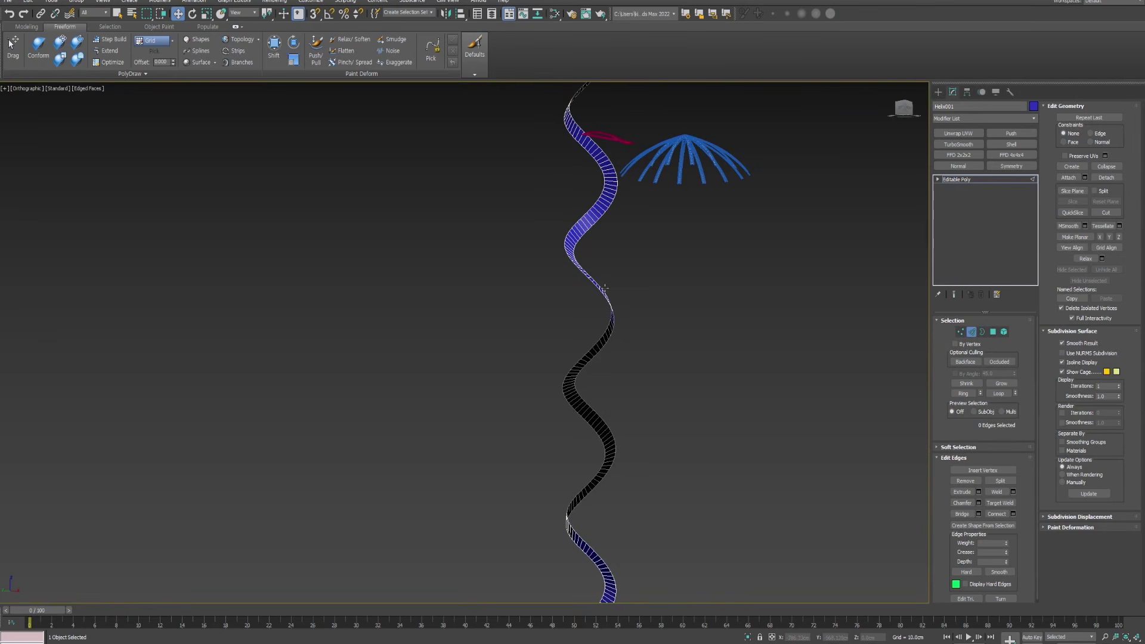
{"action": "middle_click_drag", "start_coordinate": [605, 289], "coordinate": [593, 305]}
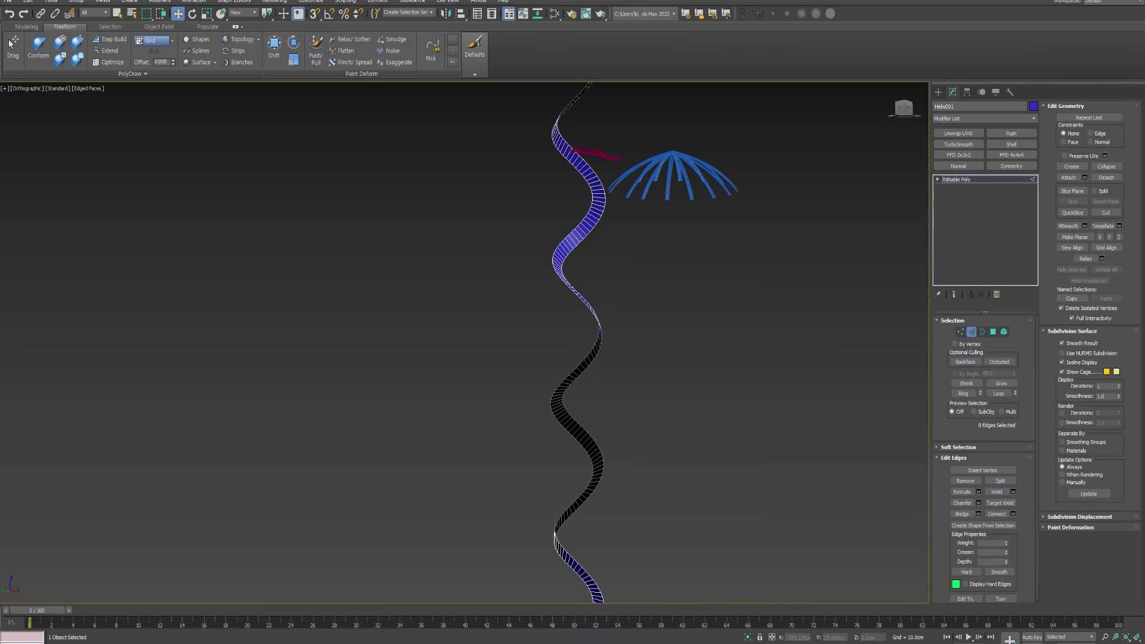
Step: Switch to ZBrush to examine the woven straw hat on the character, and return to 3ds Max
{"action": "mouse_move", "coordinate": [358, 643]}
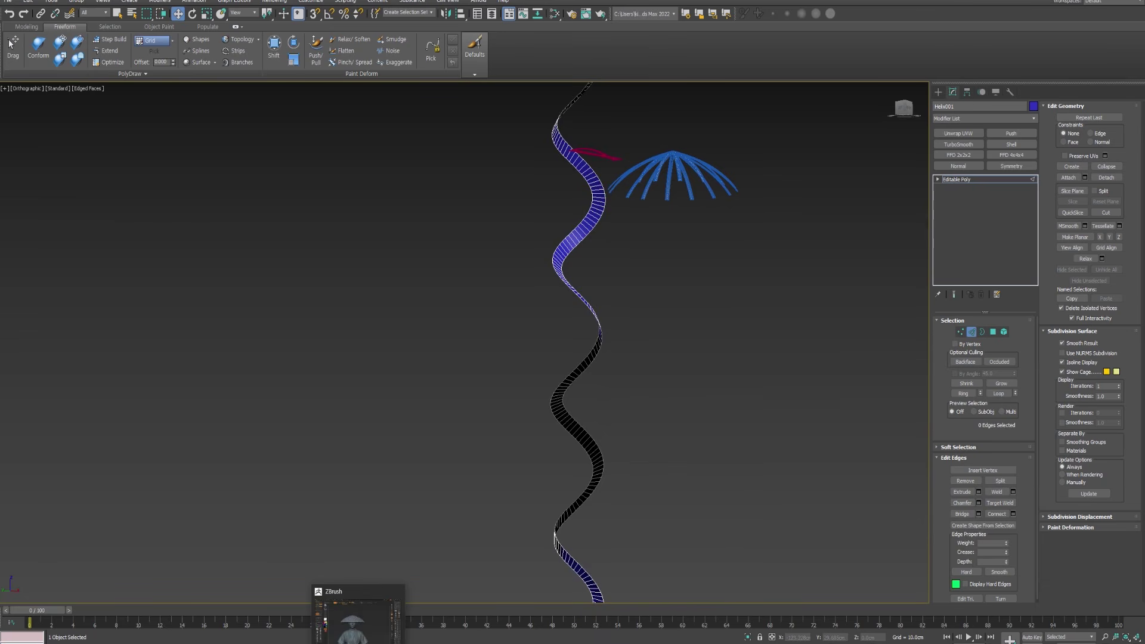
{"action": "left_click", "coordinate": [358, 617]}
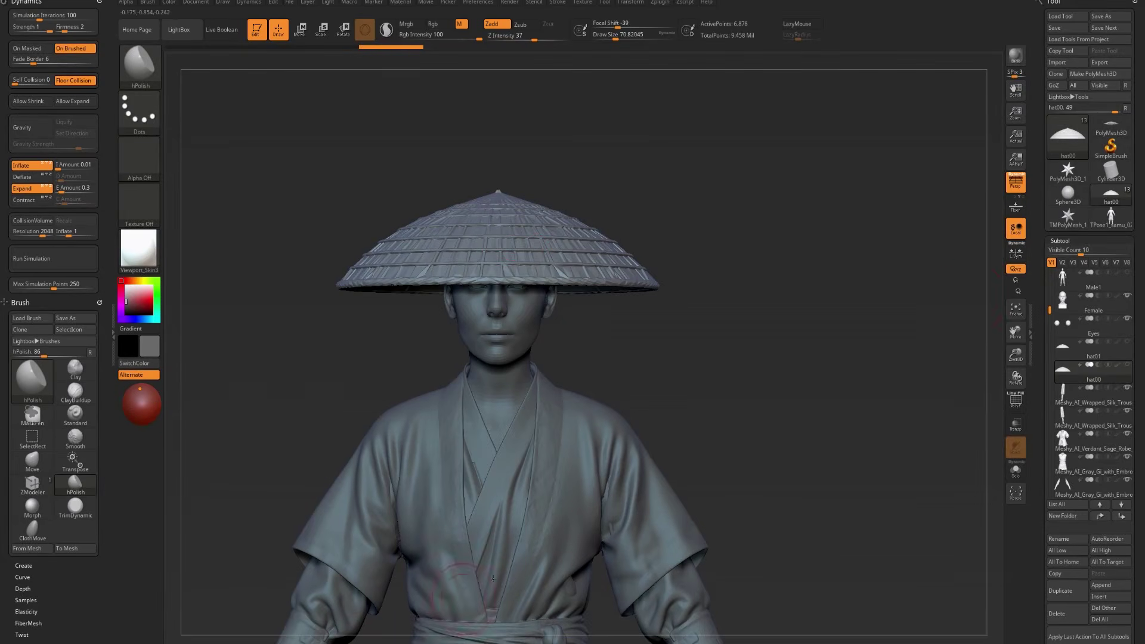
{"action": "key", "text": "alt+Tab"}
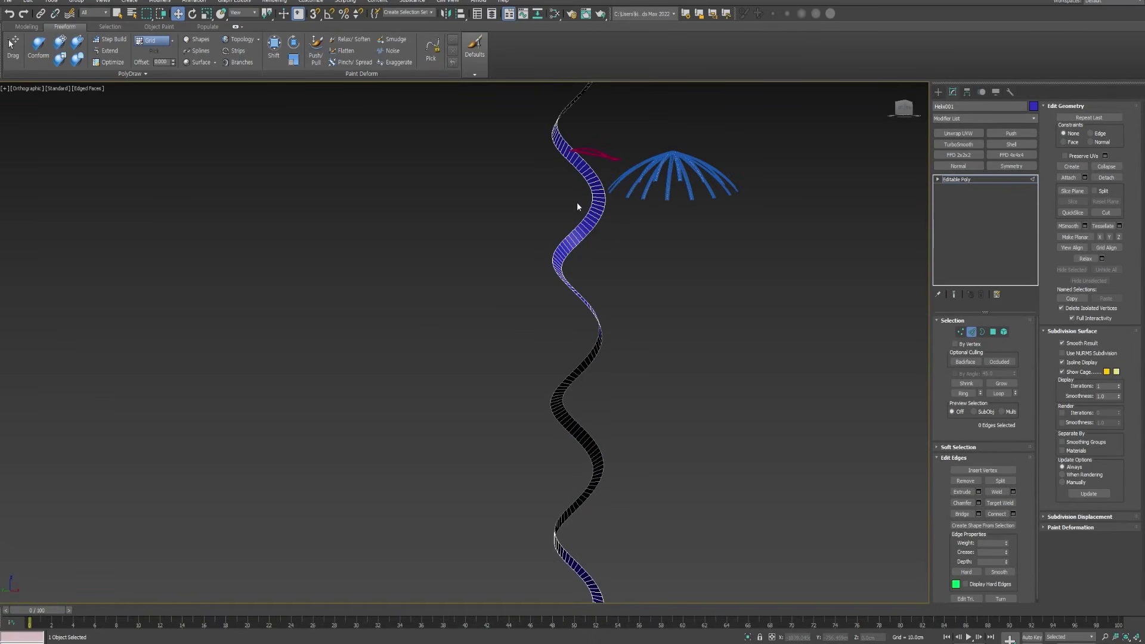
Step: Undo the edge removal and polygon deletion to restore the full helix tube
{"action": "key", "text": "ctrl+z"}
{"action": "key", "text": "ctrl+z"}
{"action": "key", "text": "ctrl+z"}
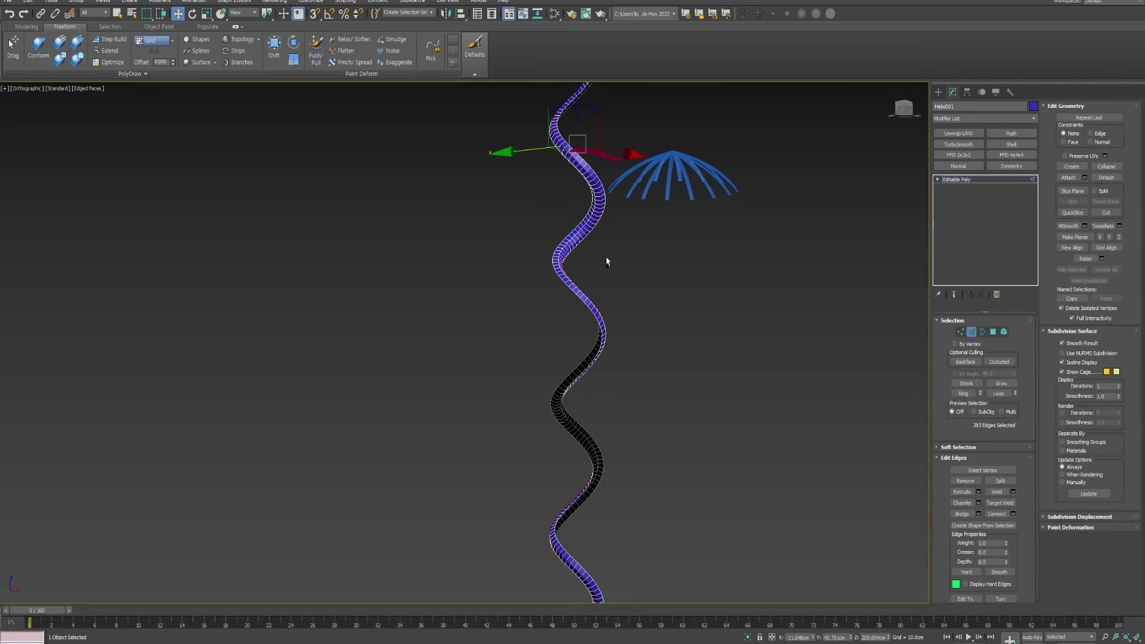
{"action": "key", "text": "ctrl+z"}
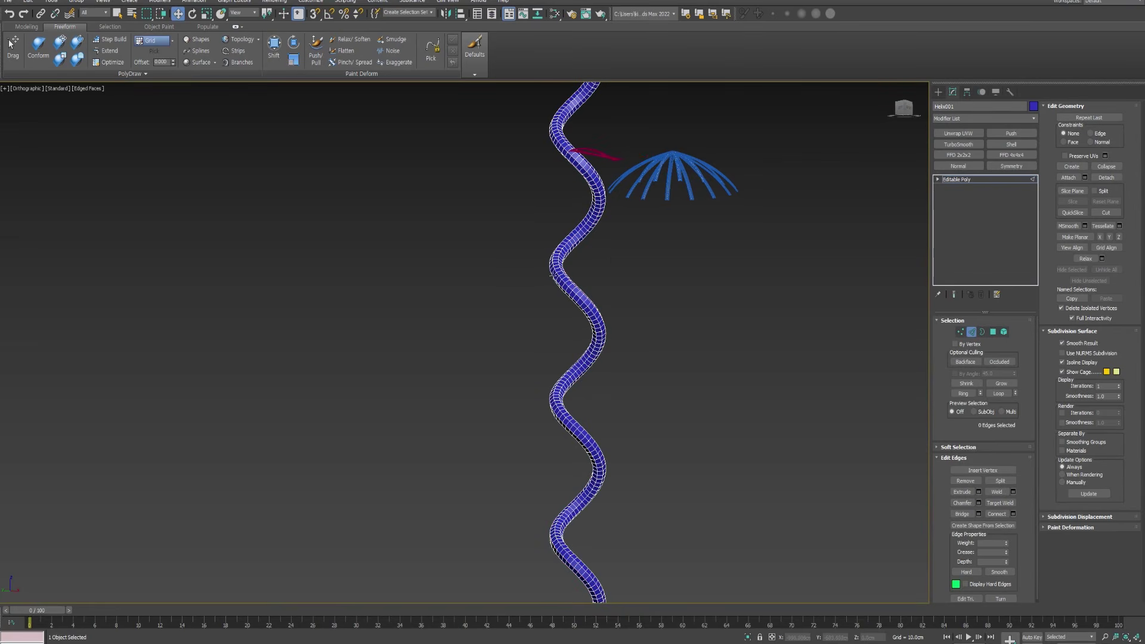
{"action": "key", "text": "4"}
{"action": "key", "text": "ctrl+a"}
{"action": "left_click", "coordinate": [555, 269]}
{"action": "left_click", "coordinate": [558, 267], "text": "shift"}
{"action": "middle_click_drag", "start_coordinate": [578, 267], "coordinate": [564, 267], "text": "alt"}
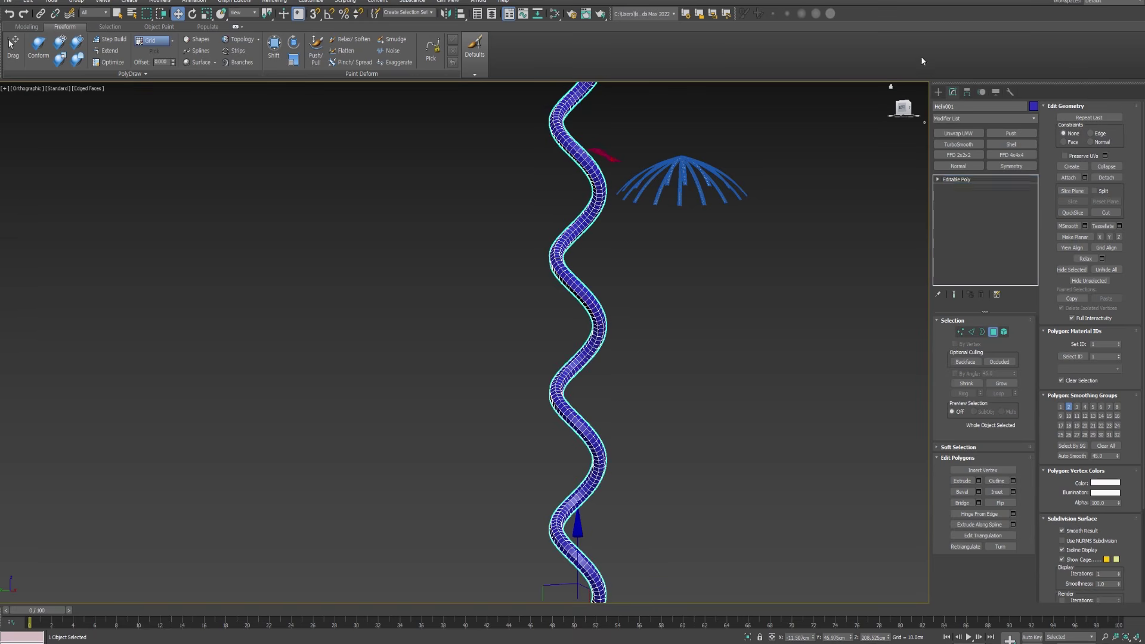
Step: Try drawing a small rectangle spline beside the lower part of the helix, and delete it
{"action": "left_click", "coordinate": [952, 91]}
{"action": "left_click", "coordinate": [940, 92]}
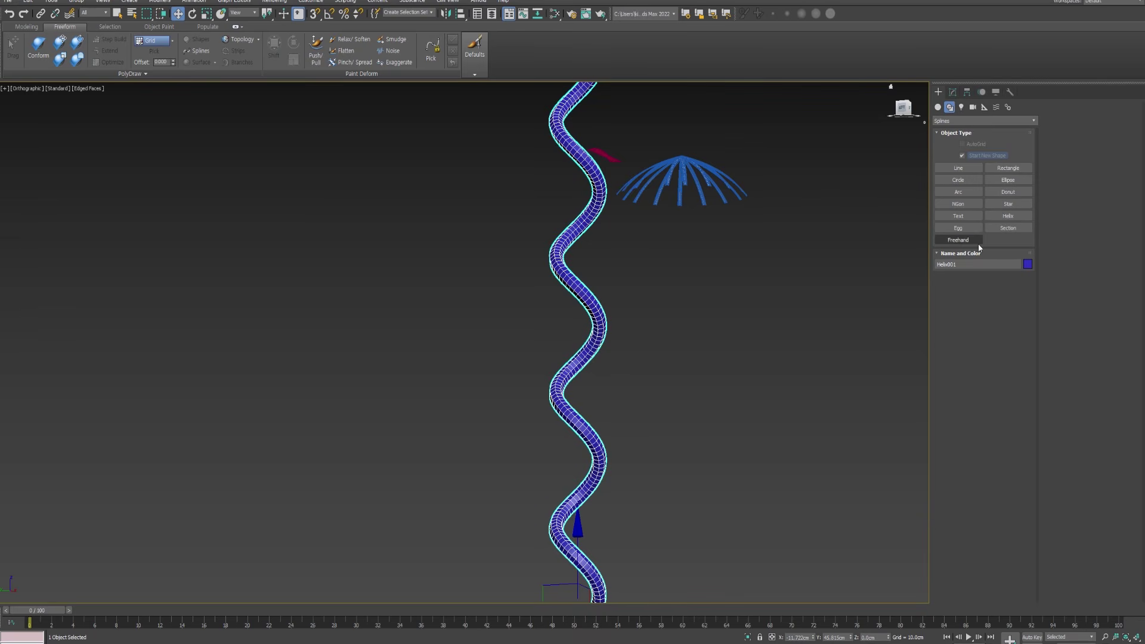
{"action": "left_click", "coordinate": [1008, 168]}
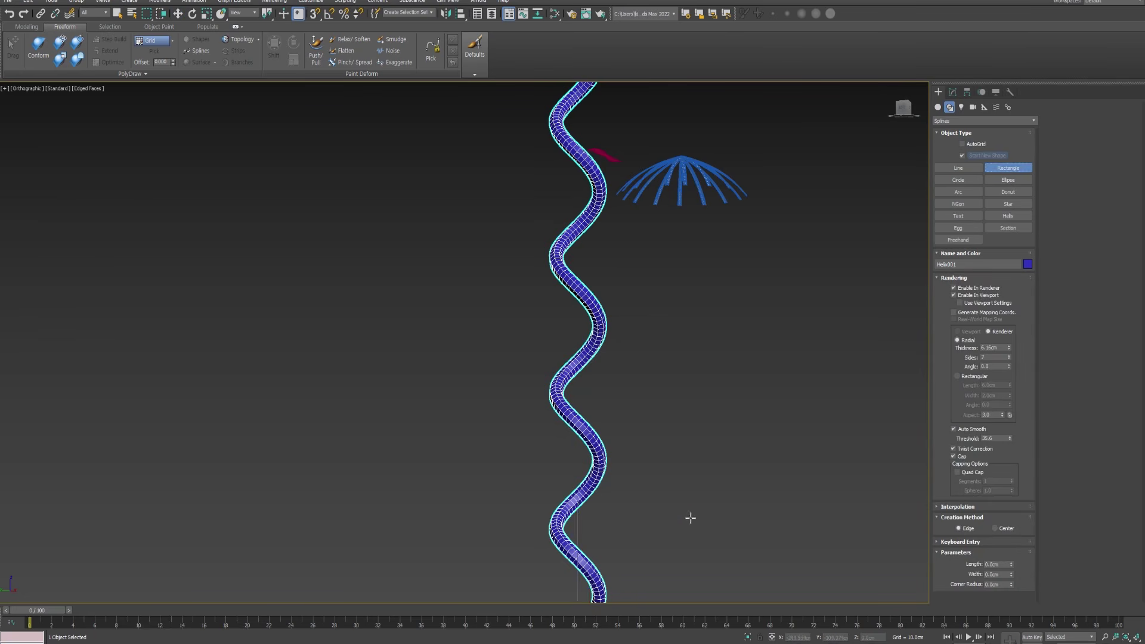
{"action": "left_click_drag", "start_coordinate": [688, 516], "coordinate": [725, 520]}
{"action": "key", "text": "w"}
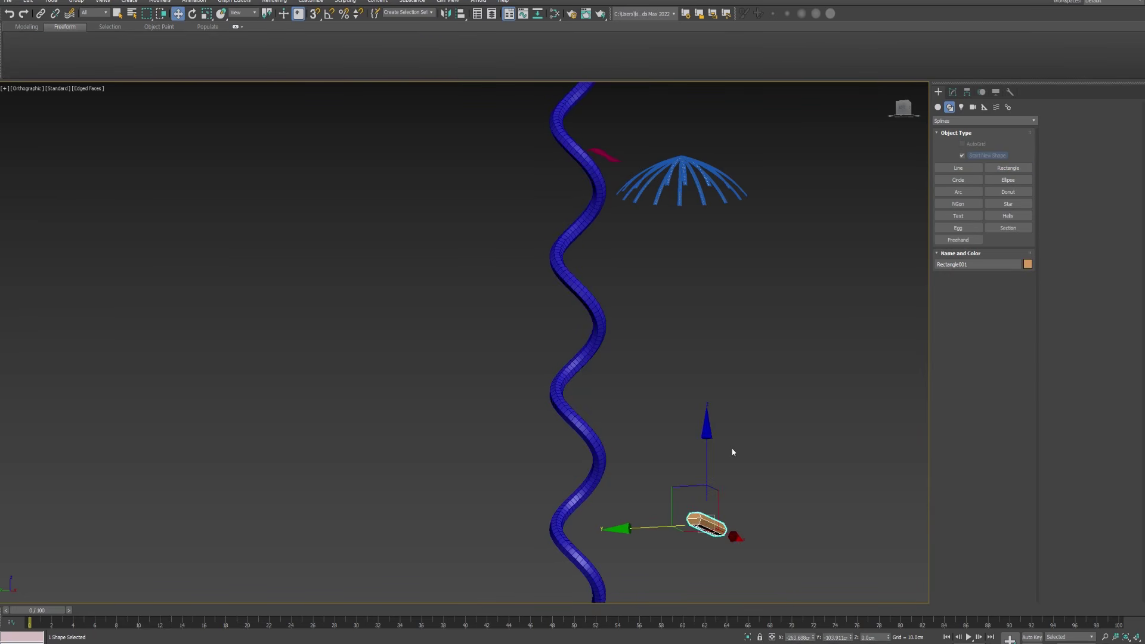
{"action": "key", "text": "Delete"}
{"action": "left_click", "coordinate": [939, 107]}
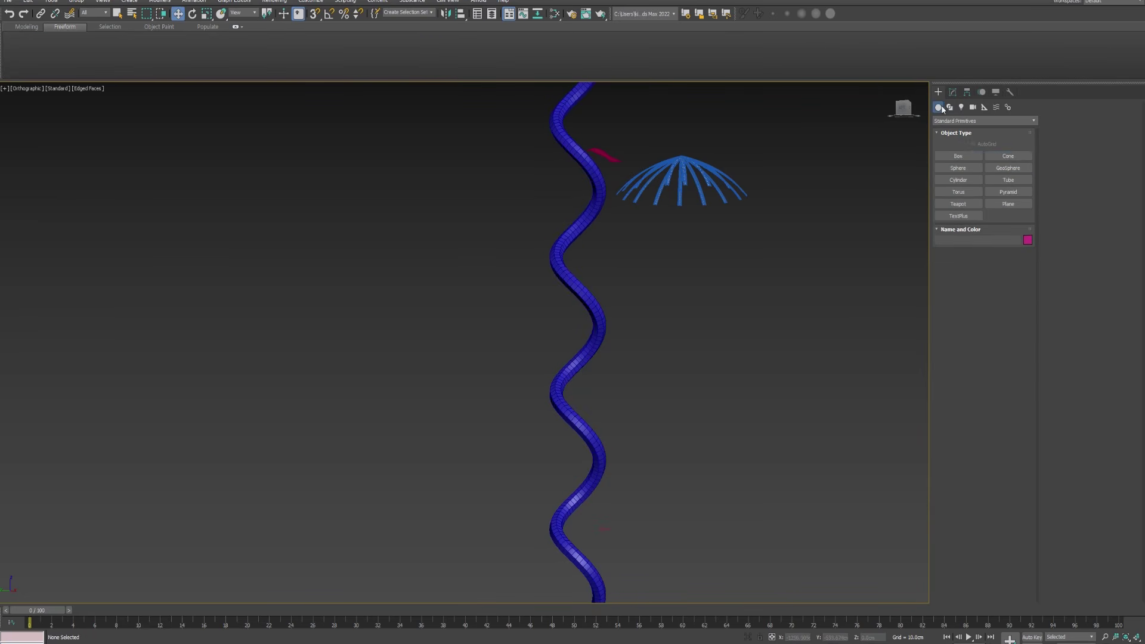
{"action": "left_click", "coordinate": [974, 193]}
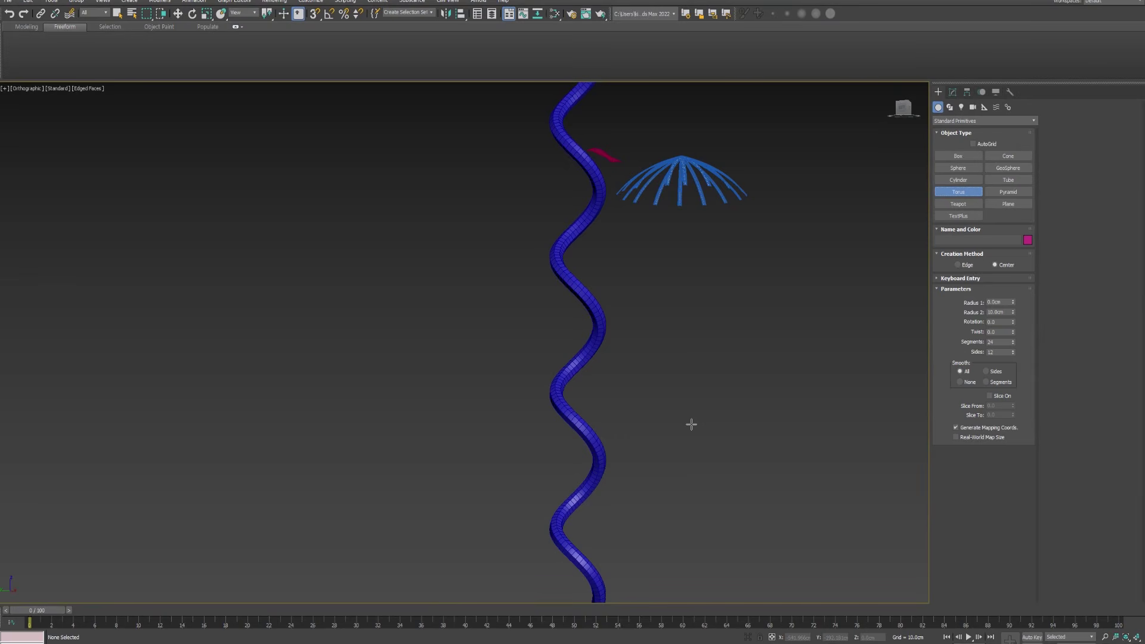
{"action": "key", "text": "w"}
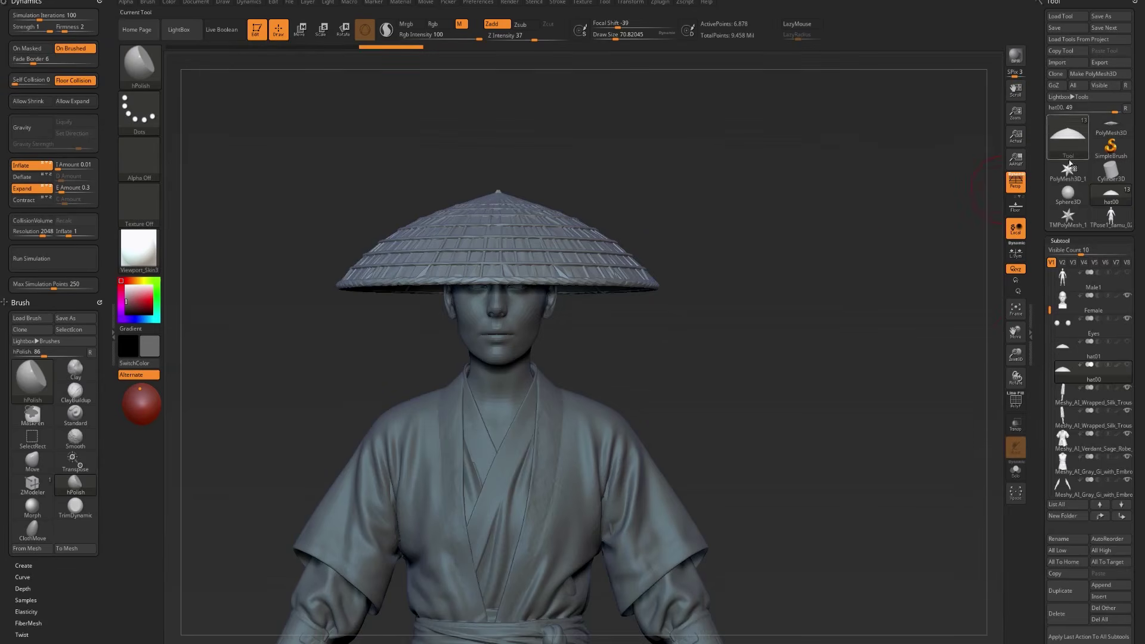
Step: Switch to ZBrush, stretch the Cylinder3D primitive into a long thin rod, and convert it to a PolyMesh3D
{"action": "left_click", "coordinate": [1068, 194]}
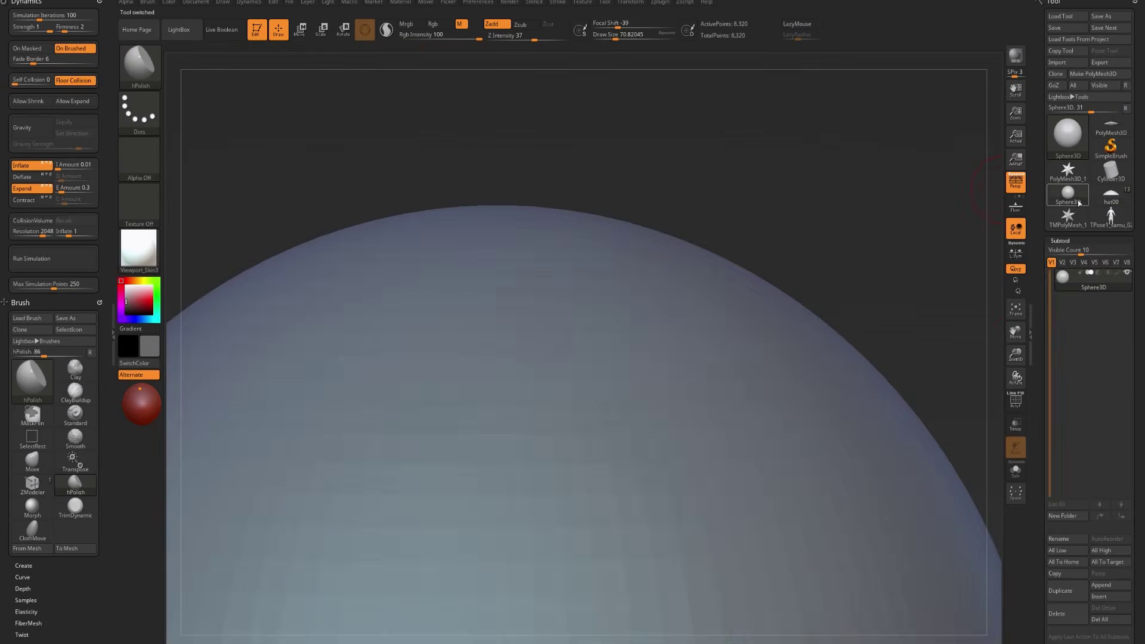
{"action": "left_click", "coordinate": [1112, 171]}
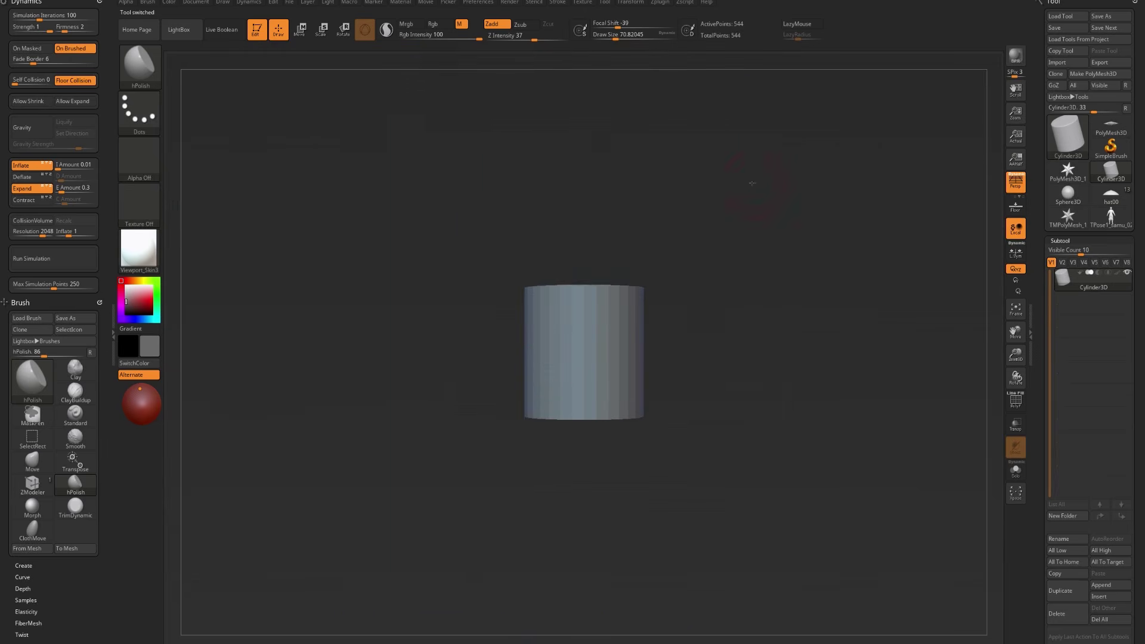
{"action": "key", "text": "e"}
{"action": "left_click_drag", "start_coordinate": [584, 321], "coordinate": [611, 41]}
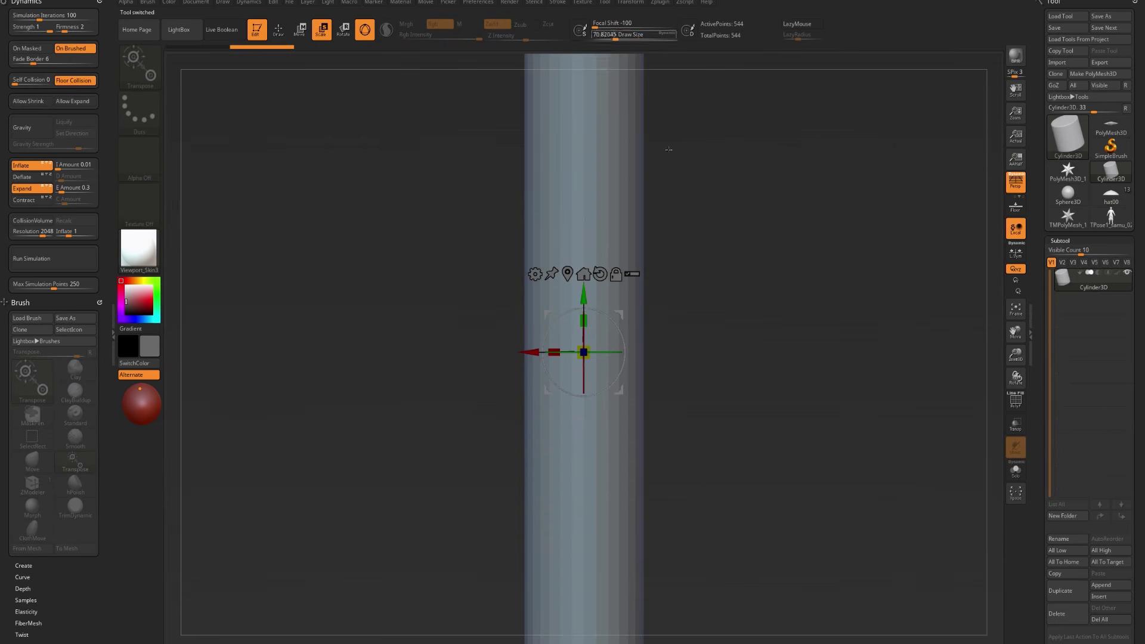
{"action": "key", "text": "ctrl+z"}
{"action": "left_click_drag", "start_coordinate": [584, 321], "coordinate": [590, 263]}
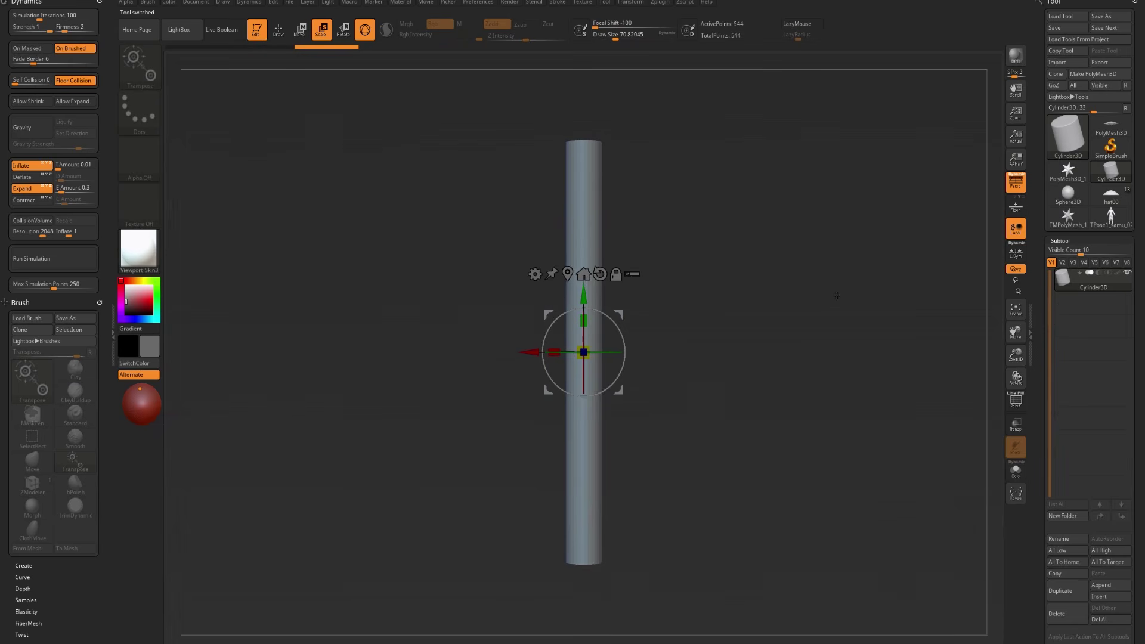
{"action": "left_click", "coordinate": [1082, 74]}
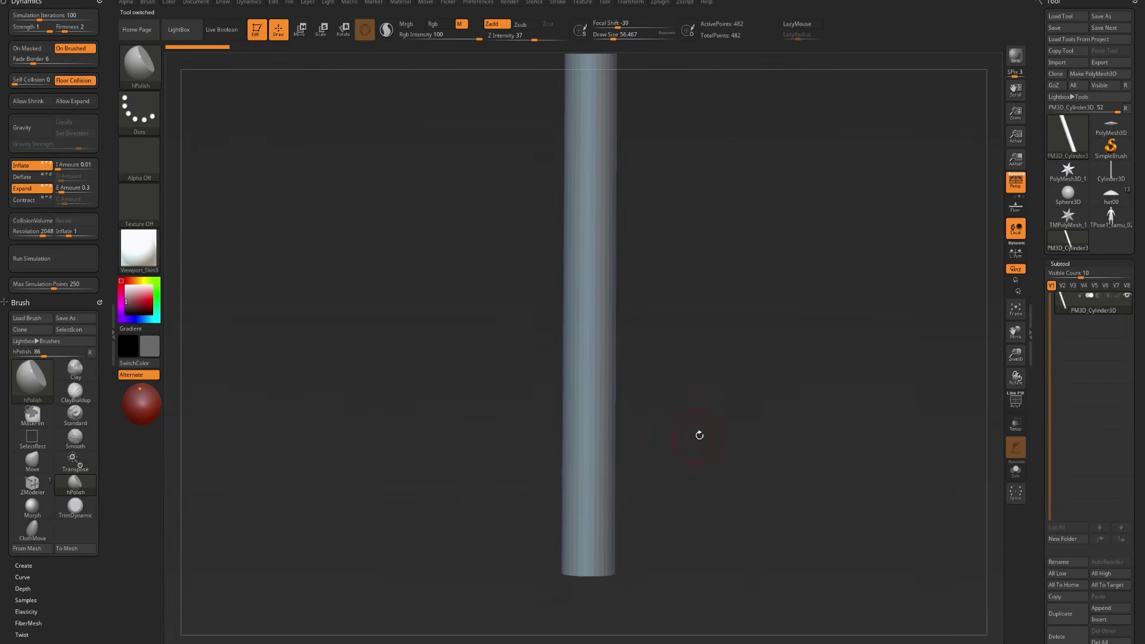
Step: Subdivide the cylinder four times
{"action": "key", "text": "ctrl+d"}
{"action": "key", "text": "ctrl+d"}
{"action": "key", "text": "ctrl+d"}
{"action": "key", "text": "ctrl+d"}
Step: Try painting a spiral mask around the cylinder, and clear it
{"action": "mouse_move", "coordinate": [612, 462]}
{"action": "left_mouse_down", "text": "ctrl"}
{"action": "mouse_move", "coordinate": [561, 419]}
{"action": "mouse_move", "coordinate": [566, 383]}
{"action": "mouse_move", "coordinate": [526, 424]}
{"action": "mouse_move", "coordinate": [549, 431]}
{"action": "left_mouse_up", "text": "ctrl"}
{"action": "mouse_move", "coordinate": [617, 449]}
{"action": "left_mouse_down", "text": "ctrl"}
{"action": "mouse_move", "coordinate": [574, 374]}
{"action": "mouse_move", "coordinate": [596, 365]}
{"action": "mouse_move", "coordinate": [604, 379]}
{"action": "mouse_move", "coordinate": [603, 399]}
{"action": "mouse_move", "coordinate": [557, 323]}
{"action": "left_mouse_up", "text": "ctrl"}
{"action": "mouse_move", "coordinate": [549, 325]}
{"action": "left_mouse_down"}
{"action": "mouse_move", "coordinate": [594, 356]}
{"action": "mouse_move", "coordinate": [559, 280]}
{"action": "mouse_move", "coordinate": [531, 386]}
{"action": "left_mouse_up"}
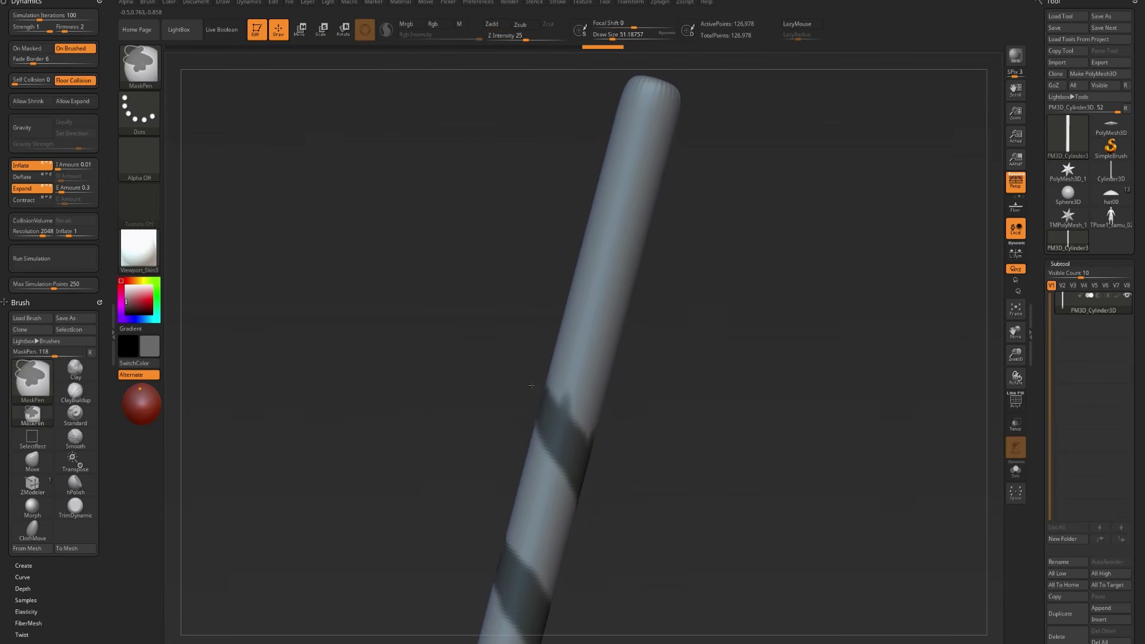
{"action": "left_click_drag", "start_coordinate": [531, 374], "coordinate": [533, 375], "text": "ctrl"}
{"action": "left_click_drag", "start_coordinate": [704, 440], "coordinate": [645, 365], "text": "alt"}
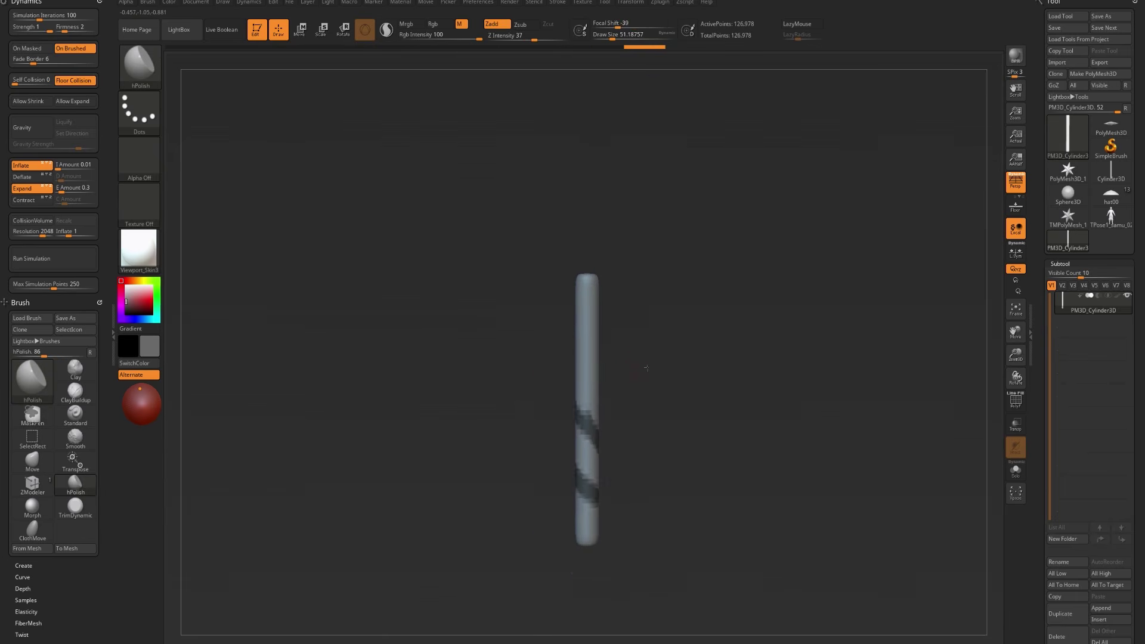
{"action": "left_click", "coordinate": [645, 415], "text": "ctrl"}
Step: Stretch the cylinder along its length into a much longer rod
{"action": "key", "text": "e"}
{"action": "left_click_drag", "start_coordinate": [586, 377], "coordinate": [598, 115]}
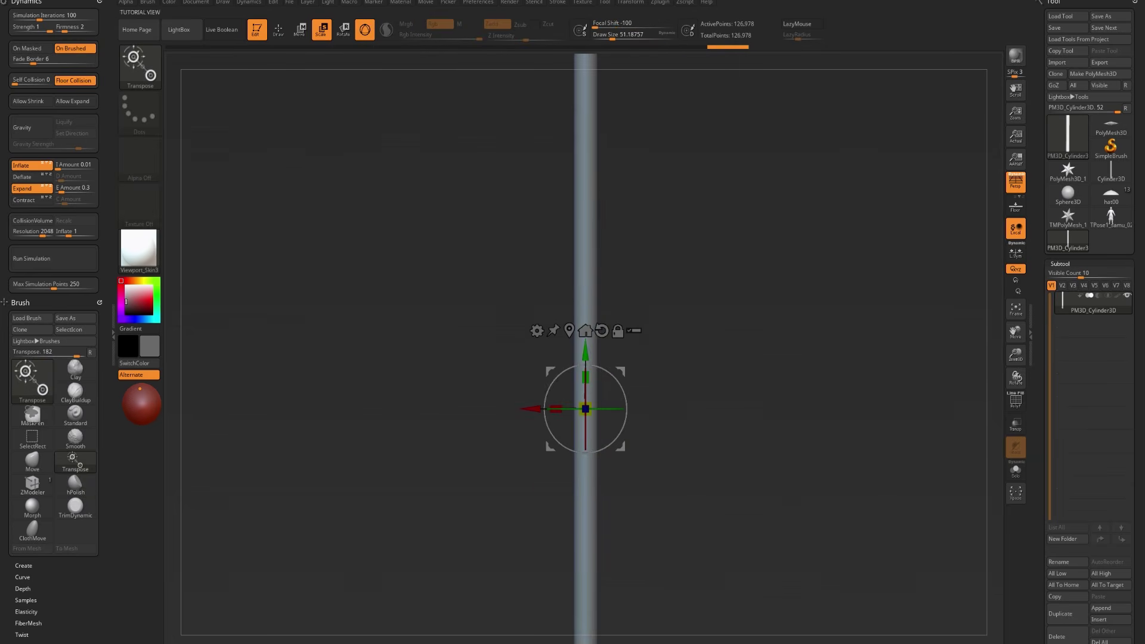
{"action": "key", "text": "q"}
{"action": "left_click_drag", "start_coordinate": [821, 468], "coordinate": [741, 376], "text": "alt"}
{"action": "key", "text": "e"}
{"action": "left_click_drag", "start_coordinate": [760, 465], "coordinate": [741, 382], "text": "alt"}
{"action": "left_click_drag", "start_coordinate": [587, 298], "coordinate": [586, 244]}
{"action": "key", "text": "q"}
{"action": "left_click_drag", "start_coordinate": [637, 481], "coordinate": [636, 256], "text": "alt"}
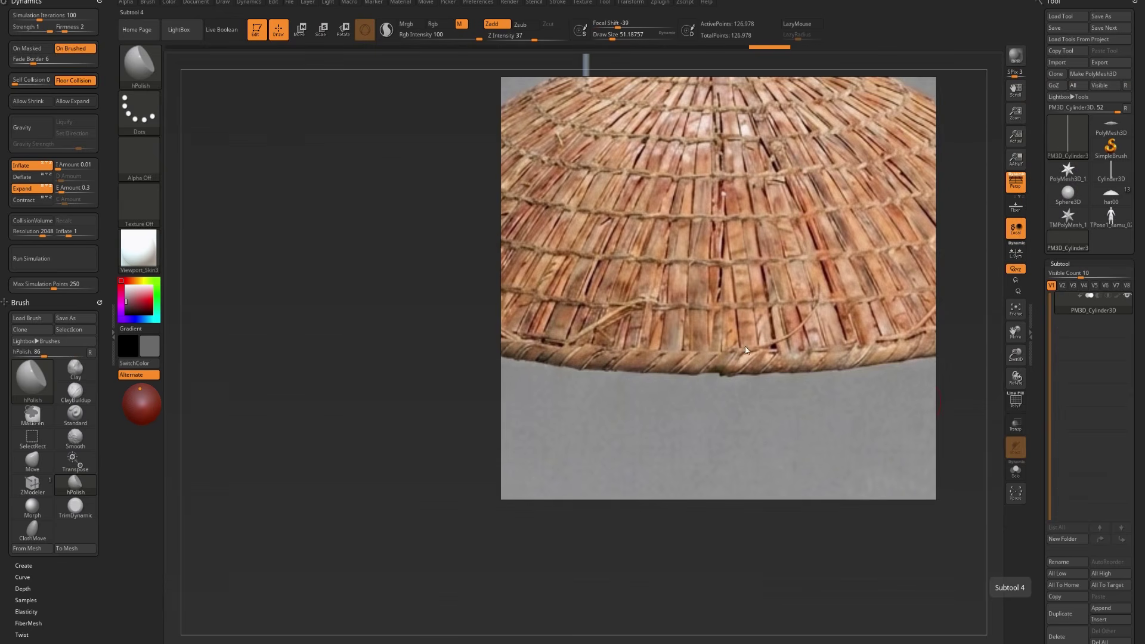
Step: Set the draw size to about 49 and subdivide the longer rod twice more
{"action": "right_click_drag", "start_coordinate": [618, 349], "coordinate": [611, 460], "text": "ctrl"}
{"action": "right_click_drag", "start_coordinate": [607, 503], "coordinate": [599, 423], "text": "alt"}
{"action": "right_click_drag", "start_coordinate": [598, 423], "coordinate": [623, 447], "text": "ctrl"}
{"action": "key", "text": "s"}
{"action": "left_click", "coordinate": [583, 499]}
{"action": "key", "text": "ctrl+d"}
{"action": "key", "text": "ctrl+d"}
Step: Try masking a diagonal band near the rod's lower end, and undo it
{"action": "left_click_drag", "start_coordinate": [582, 488], "coordinate": [556, 459], "text": "ctrl"}
{"action": "right_click_drag", "start_coordinate": [556, 460], "coordinate": [561, 454]}
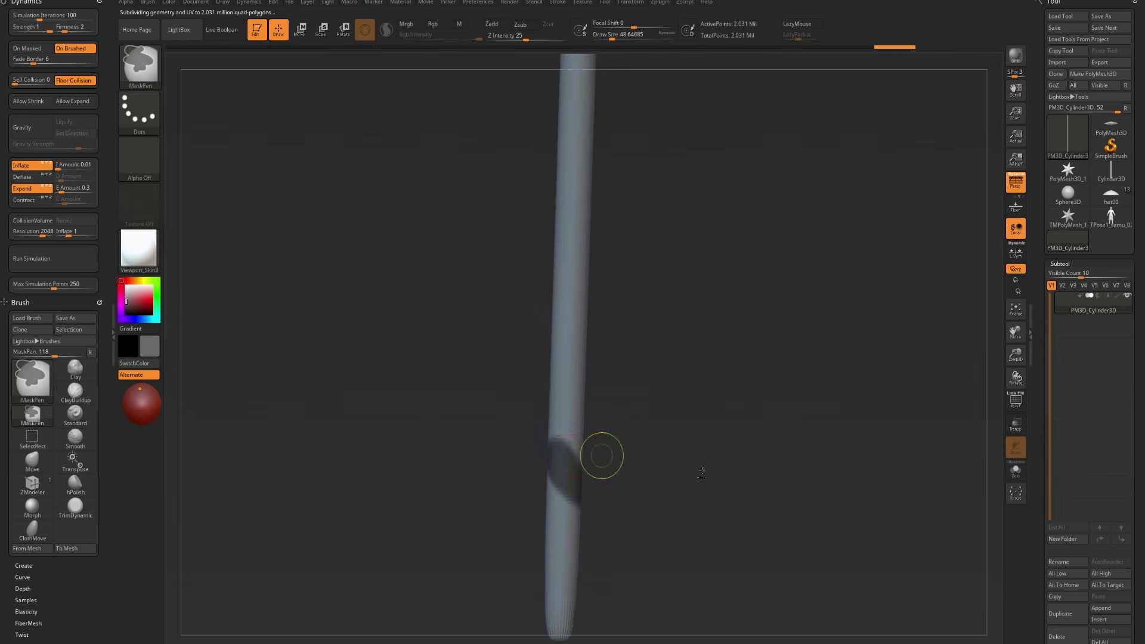
{"action": "key", "text": "ctrl+z"}
Step: Try to ZRemesh the rod with a target polygon count of 5, and abort the remeshing
{"action": "key", "text": "shift+f"}
{"action": "left_click_drag", "start_coordinate": [1036, 447], "coordinate": [1039, 319]}
{"action": "left_click", "coordinate": [1062, 211]}
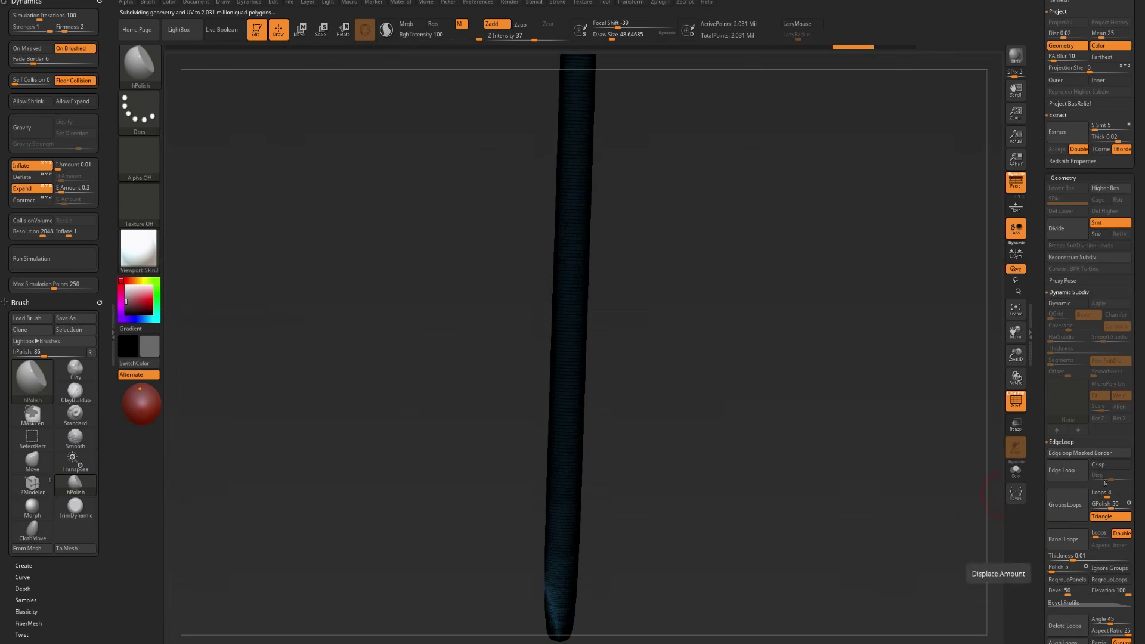
{"action": "scroll", "coordinate": [1049, 587], "scroll_direction": "down", "scroll_amount": 6}
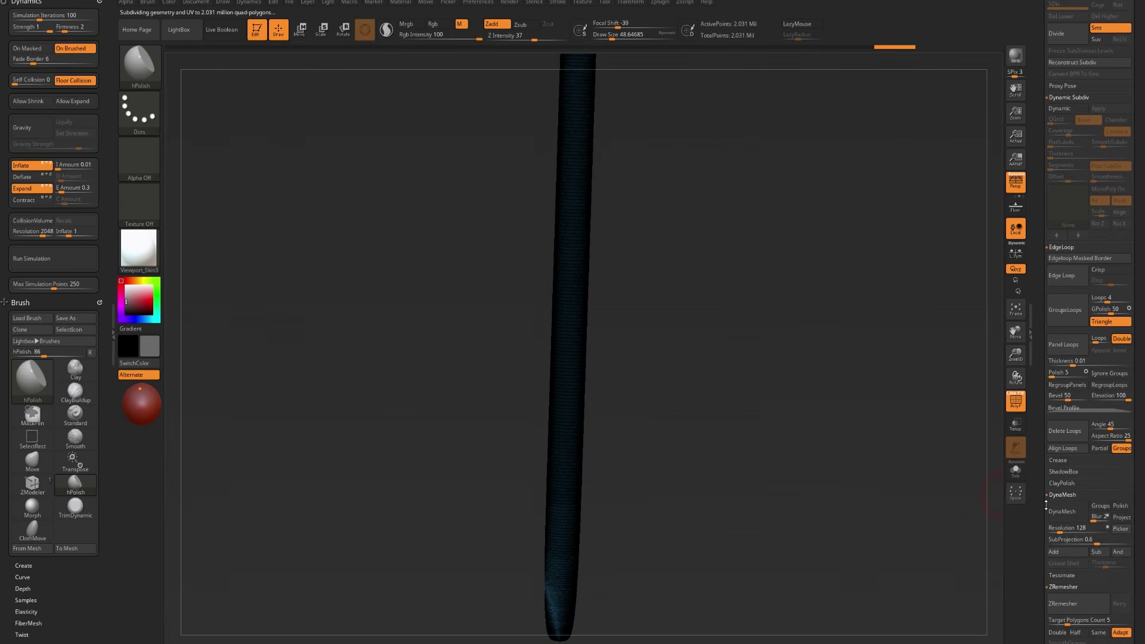
{"action": "left_click", "coordinate": [1073, 580]}
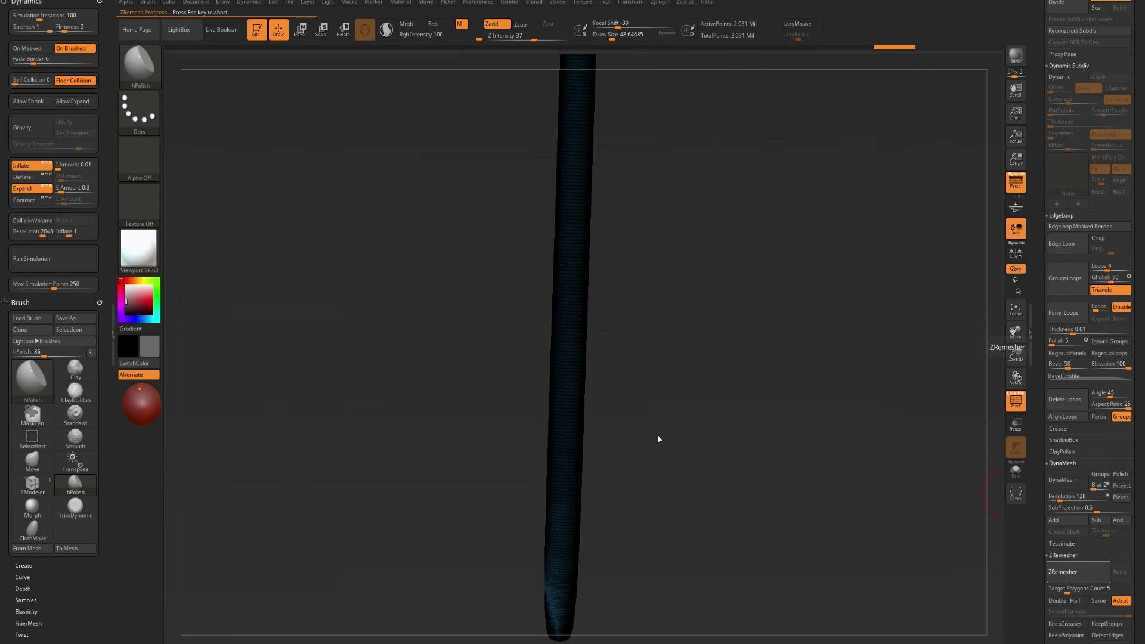
{"action": "key", "text": "Escape"}
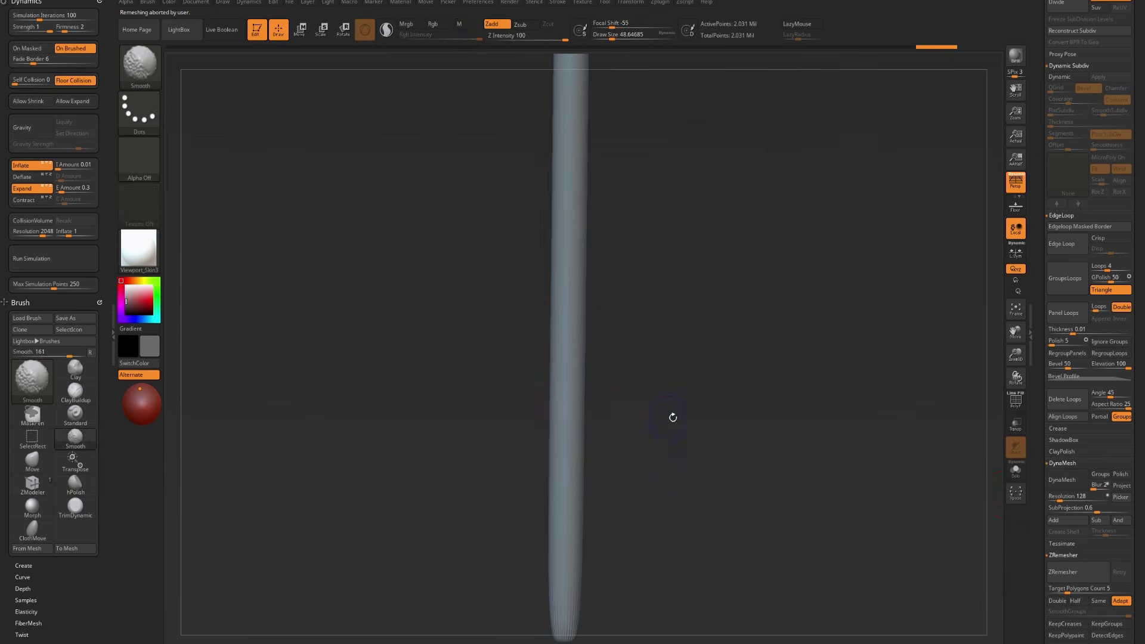
Step: Load the Sphere3D and hat00 tools in turn, and return to the cylinder polymesh
{"action": "left_click_drag", "start_coordinate": [1037, 255], "coordinate": [1047, 441]}
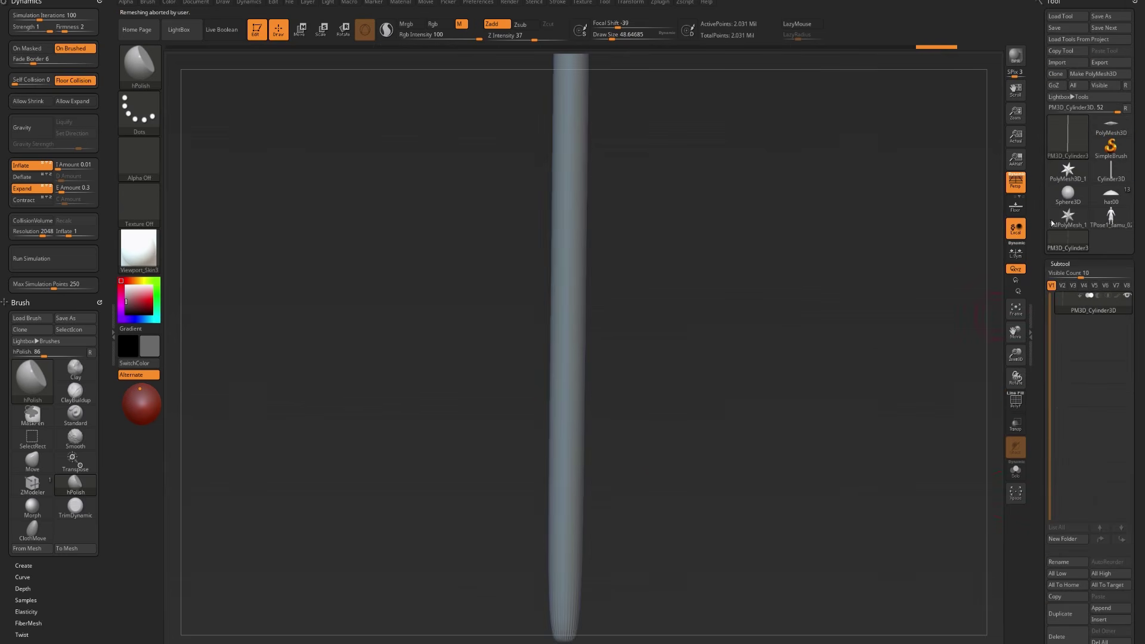
{"action": "left_click", "coordinate": [1068, 194]}
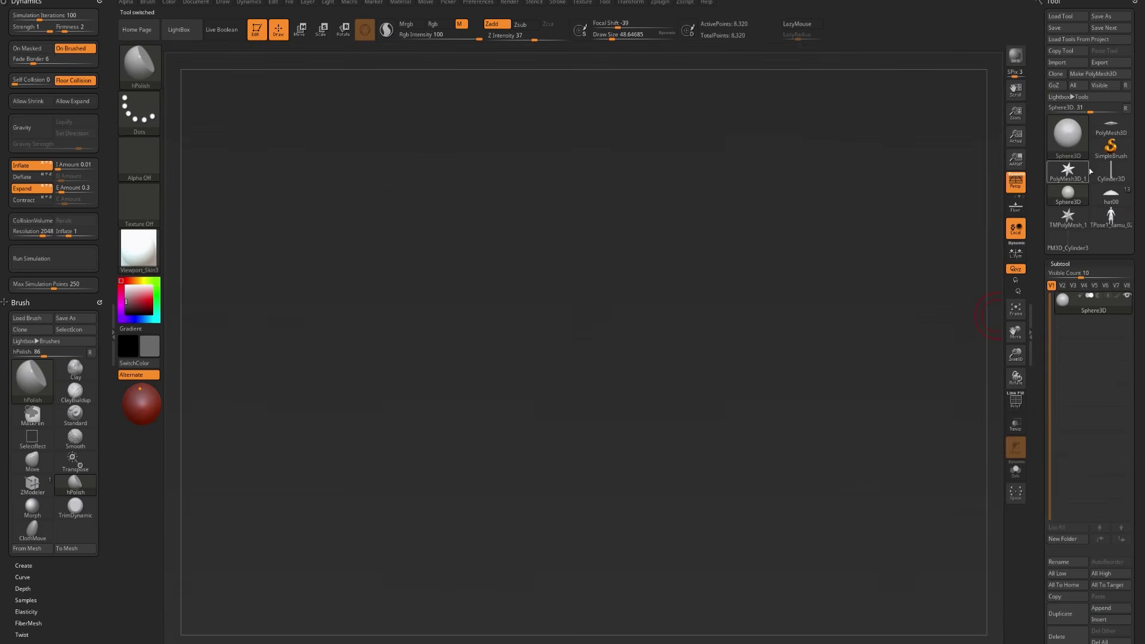
{"action": "left_click", "coordinate": [1112, 193]}
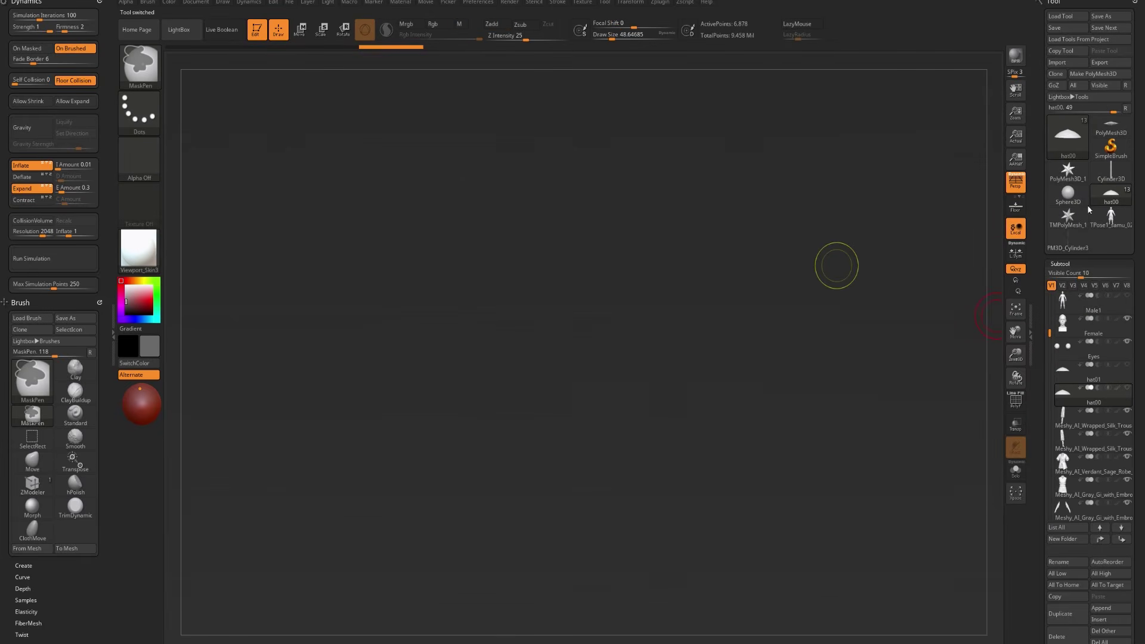
{"action": "left_click", "coordinate": [1069, 245]}
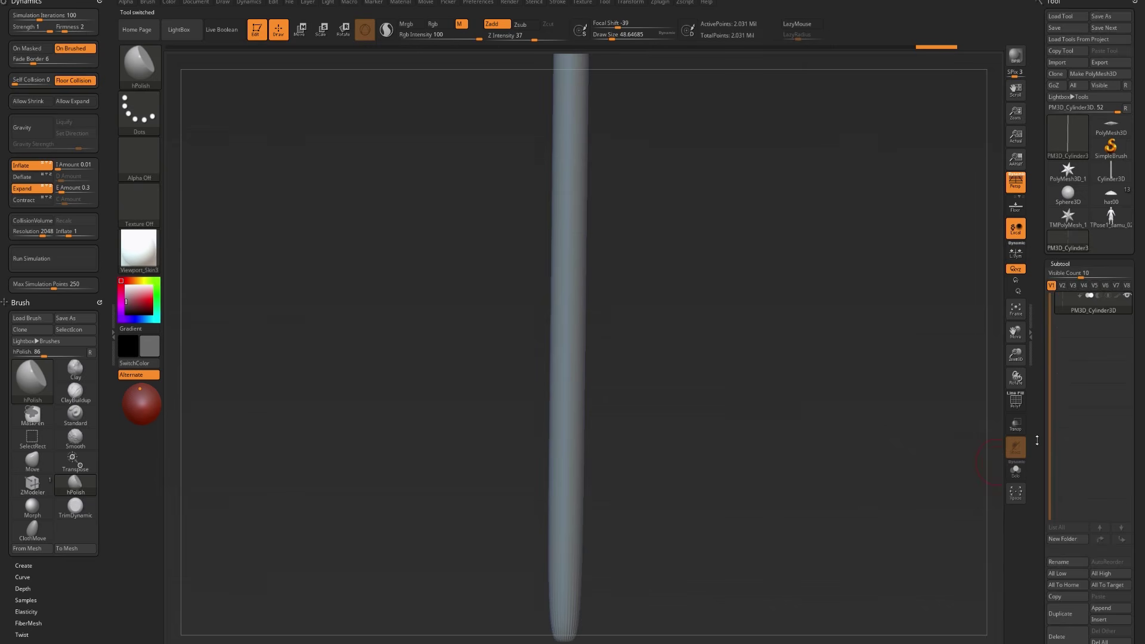
Step: Rebuild the rod with DynaMesh at resolution 648 and subdivide it once
{"action": "left_click_drag", "start_coordinate": [1034, 419], "coordinate": [1039, 278]}
{"action": "scroll", "coordinate": [1048, 405], "scroll_direction": "down", "scroll_amount": 10}
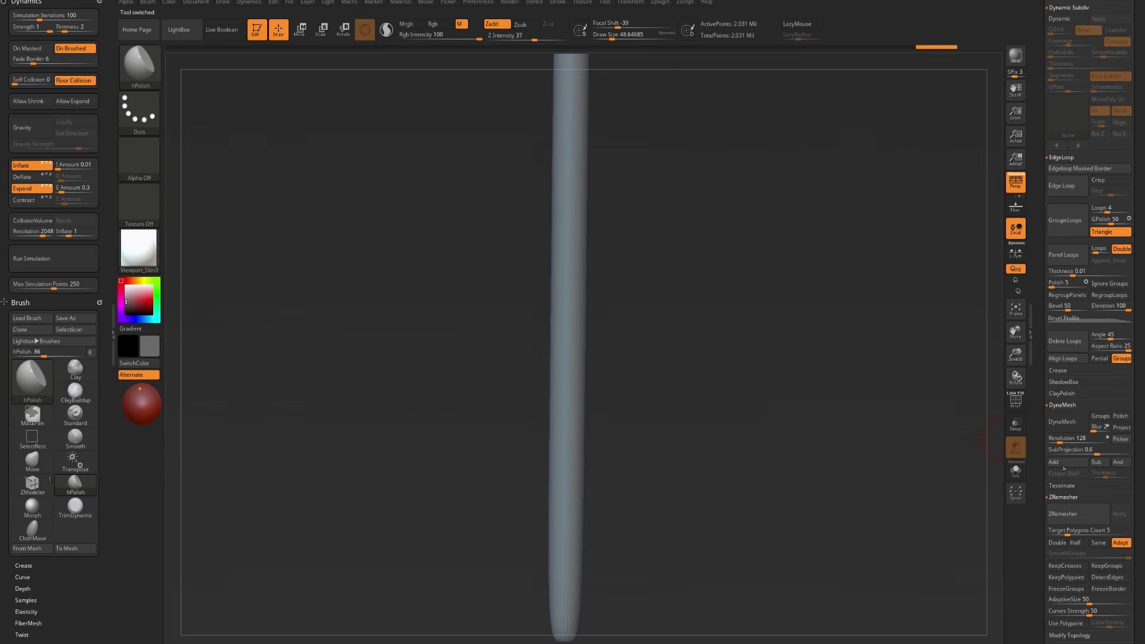
{"action": "left_click", "coordinate": [1072, 440]}
{"action": "left_click", "coordinate": [1067, 426]}
{"action": "left_click_drag", "start_coordinate": [650, 324], "coordinate": [673, 494]}
{"action": "key", "text": "shift+f"}
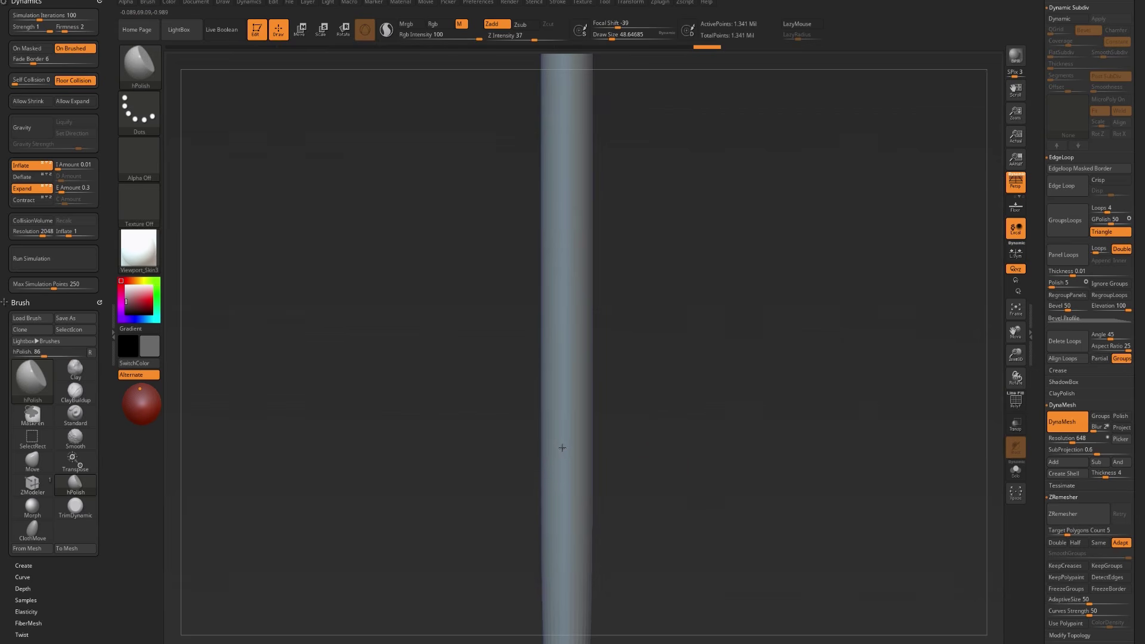
{"action": "key", "text": "ctrl+d"}
{"action": "left_click_drag", "start_coordinate": [655, 358], "coordinate": [662, 348]}
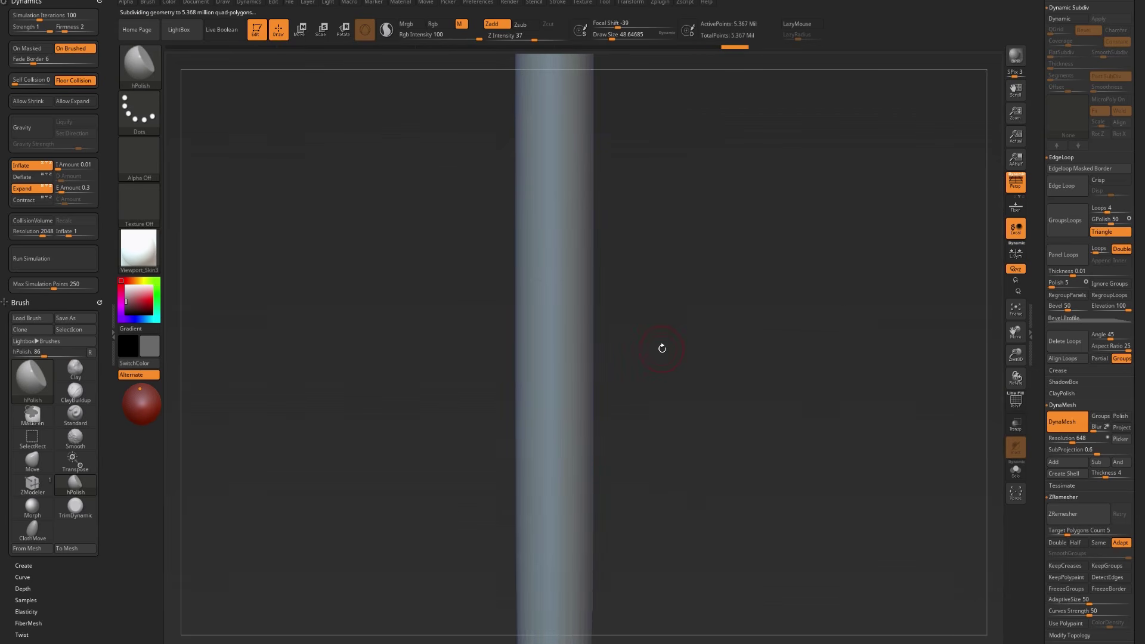
Step: Mask a diagonal band around the rod as the first turn of a spiral, with draw size about 68
{"action": "left_click_drag", "start_coordinate": [520, 423], "coordinate": [590, 501], "text": "ctrl"}
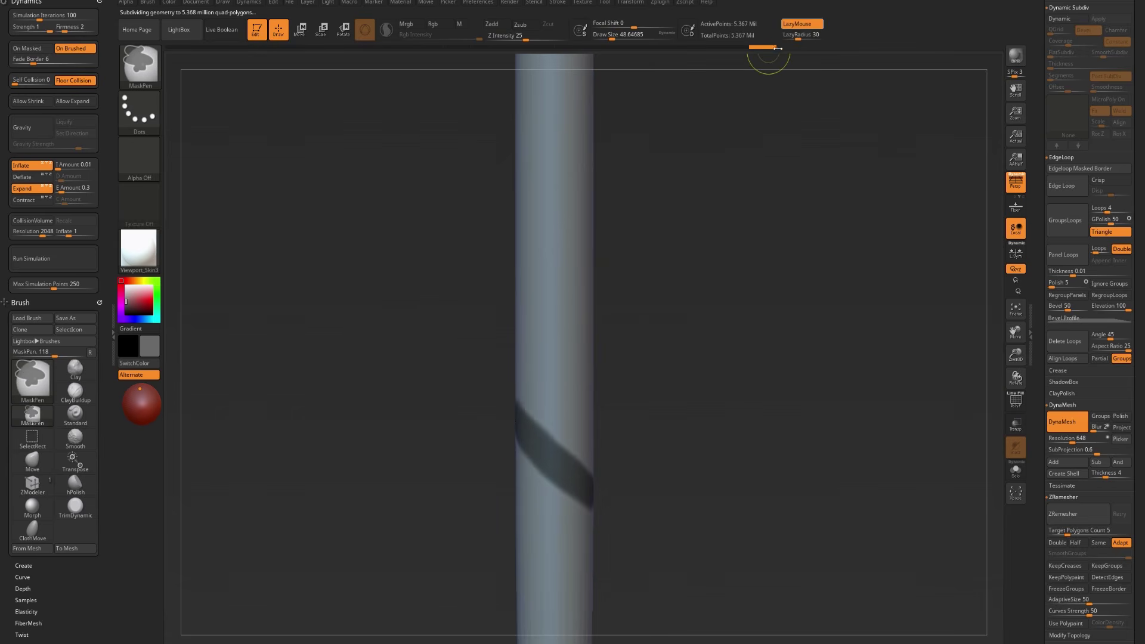
{"action": "mouse_move", "coordinate": [568, 468]}
{"action": "left_mouse_down", "text": "ctrl"}
{"action": "mouse_move", "coordinate": [607, 498]}
{"action": "mouse_move", "coordinate": [635, 458]}
{"action": "left_mouse_up", "text": "ctrl"}
{"action": "left_click_drag", "start_coordinate": [512, 407], "coordinate": [492, 389], "text": "ctrl"}
{"action": "mouse_move", "coordinate": [442, 363]}
{"action": "left_mouse_down"}
{"action": "mouse_move", "coordinate": [467, 357]}
{"action": "mouse_move", "coordinate": [582, 489]}
{"action": "mouse_move", "coordinate": [616, 469]}
{"action": "left_mouse_up"}
{"action": "left_click_drag", "start_coordinate": [526, 394], "coordinate": [476, 338], "text": "ctrl"}
{"action": "left_click_drag", "start_coordinate": [558, 462], "coordinate": [588, 474]}
{"action": "mouse_move", "coordinate": [528, 397]}
{"action": "left_mouse_down", "text": "ctrl"}
{"action": "mouse_move", "coordinate": [568, 486]}
{"action": "mouse_move", "coordinate": [524, 374]}
{"action": "left_mouse_up", "text": "ctrl"}
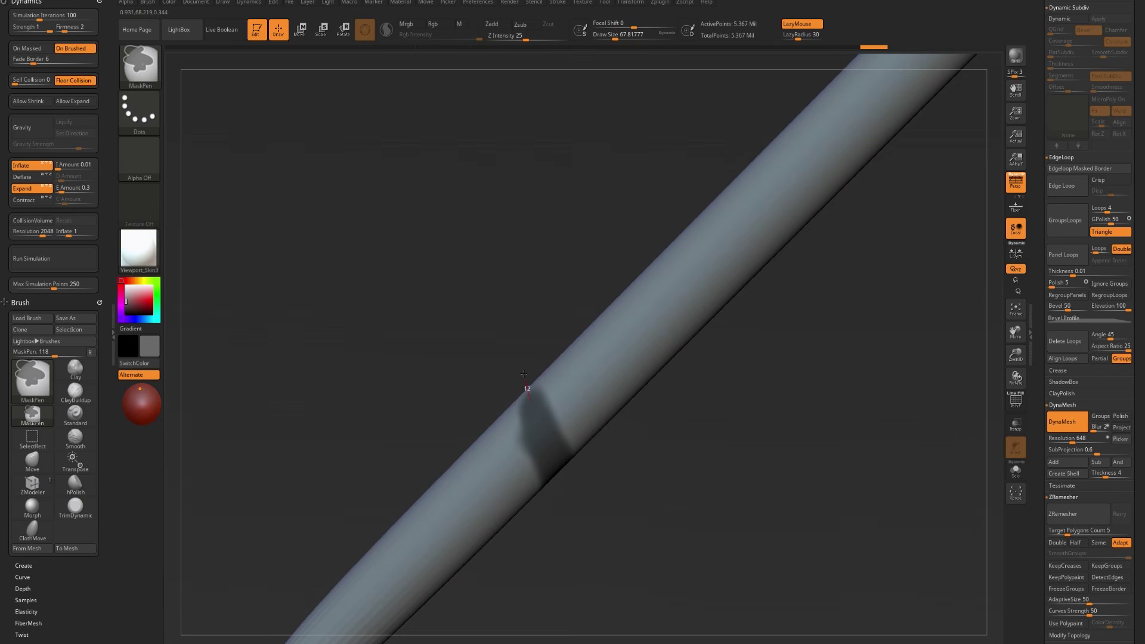
Step: Extend the spiral mask around the far side of the rod, reducing the draw size to about 63
{"action": "left_click_drag", "start_coordinate": [519, 295], "coordinate": [540, 322]}
{"action": "left_click_drag", "start_coordinate": [551, 438], "coordinate": [528, 349], "text": "ctrl"}
{"action": "mouse_move", "coordinate": [549, 295]}
{"action": "left_mouse_down"}
{"action": "mouse_move", "coordinate": [569, 335]}
{"action": "mouse_move", "coordinate": [549, 384]}
{"action": "mouse_move", "coordinate": [570, 377]}
{"action": "left_mouse_up"}
{"action": "key", "text": "s"}
{"action": "key", "text": "s"}
{"action": "mouse_move", "coordinate": [528, 477]}
{"action": "left_mouse_down"}
{"action": "mouse_move", "coordinate": [575, 483]}
{"action": "mouse_move", "coordinate": [563, 404]}
{"action": "left_mouse_up"}
{"action": "key", "text": "s"}
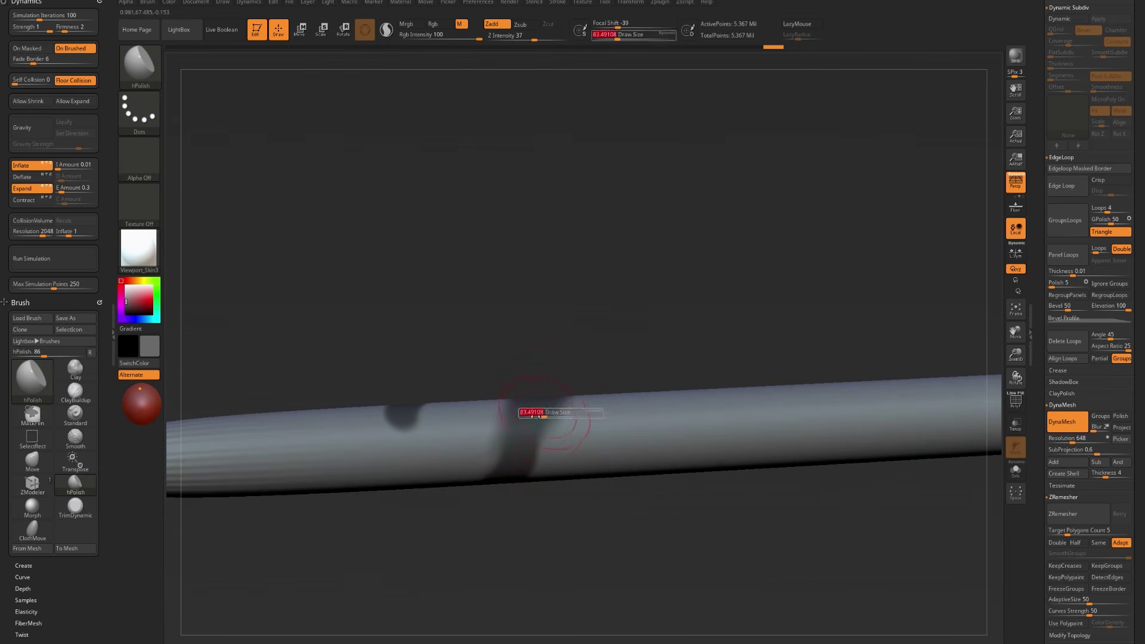
{"action": "left_click_drag", "start_coordinate": [534, 448], "coordinate": [540, 425], "text": "ctrl"}
Step: Erase the excess mask where the spiral's turns meet on the rod
{"action": "mouse_move", "coordinate": [580, 312]}
{"action": "left_mouse_down"}
{"action": "mouse_move", "coordinate": [578, 351]}
{"action": "mouse_move", "coordinate": [538, 358]}
{"action": "mouse_move", "coordinate": [484, 440]}
{"action": "left_mouse_up"}
{"action": "left_click", "coordinate": [533, 413], "text": "ctrl+alt"}
{"action": "left_click", "coordinate": [541, 391], "text": "ctrl+alt"}
{"action": "mouse_move", "coordinate": [466, 504]}
{"action": "left_mouse_down"}
{"action": "mouse_move", "coordinate": [559, 471]}
{"action": "mouse_move", "coordinate": [557, 388]}
{"action": "mouse_move", "coordinate": [634, 332]}
{"action": "mouse_move", "coordinate": [615, 377]}
{"action": "mouse_move", "coordinate": [580, 370]}
{"action": "mouse_move", "coordinate": [639, 342]}
{"action": "left_mouse_up"}
Step: Raise the draw size to about 87 and paint the spiral mask's next turn along the rod
{"action": "key", "text": "ctrl"}
{"action": "key", "text": "s"}
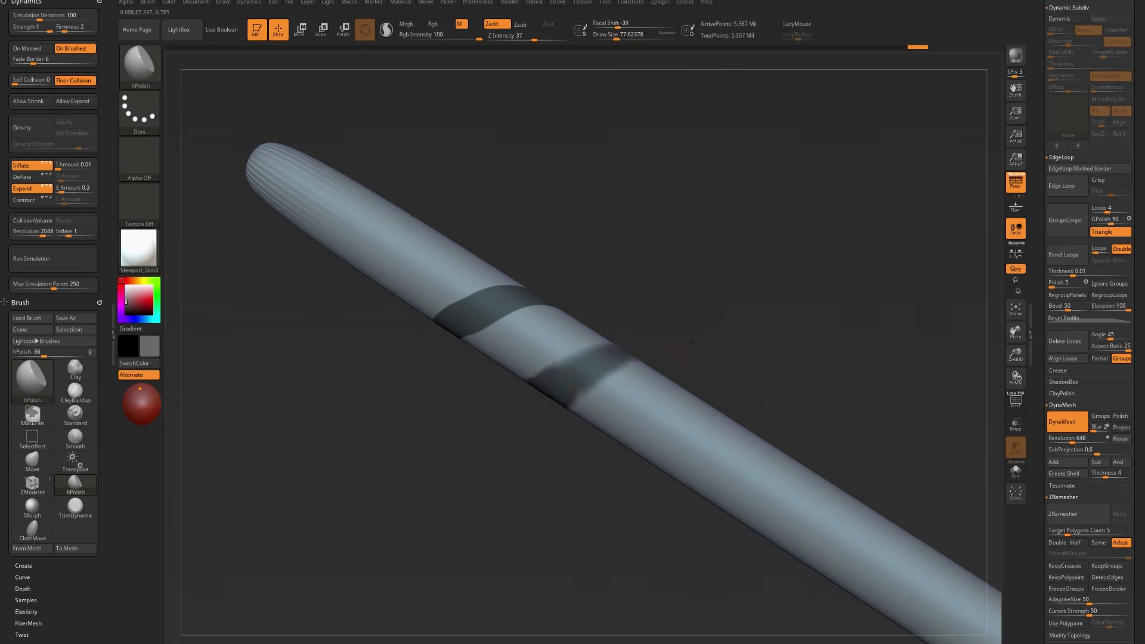
{"action": "left_click_drag", "start_coordinate": [704, 325], "coordinate": [681, 374]}
{"action": "mouse_move", "coordinate": [557, 389]}
{"action": "left_mouse_down", "text": "ctrl"}
{"action": "mouse_move", "coordinate": [632, 379]}
{"action": "mouse_move", "coordinate": [644, 427]}
{"action": "mouse_move", "coordinate": [563, 408]}
{"action": "mouse_move", "coordinate": [624, 443]}
{"action": "mouse_move", "coordinate": [624, 459]}
{"action": "left_mouse_up", "text": "ctrl"}
{"action": "mouse_move", "coordinate": [673, 524]}
{"action": "left_mouse_down"}
{"action": "mouse_move", "coordinate": [593, 424]}
{"action": "mouse_move", "coordinate": [597, 360]}
{"action": "mouse_move", "coordinate": [582, 336]}
{"action": "mouse_move", "coordinate": [584, 424]}
{"action": "left_mouse_up"}
{"action": "left_click_drag", "start_coordinate": [585, 473], "coordinate": [571, 329]}
{"action": "left_click_drag", "start_coordinate": [570, 276], "coordinate": [468, 337], "text": "ctrl"}
{"action": "left_click_drag", "start_coordinate": [415, 396], "coordinate": [471, 466], "text": "alt"}
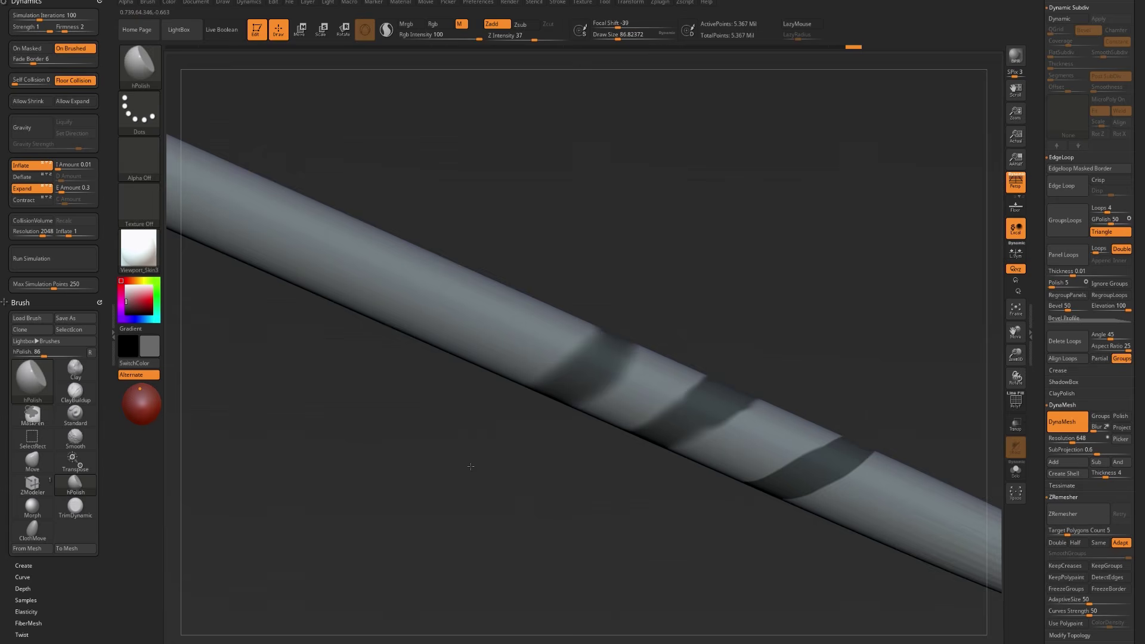
Step: Continue the spiral mask up the rod until the front shows four diagonal bands
{"action": "left_click_drag", "start_coordinate": [622, 370], "coordinate": [618, 349], "text": "ctrl"}
{"action": "left_click_drag", "start_coordinate": [632, 311], "coordinate": [648, 319]}
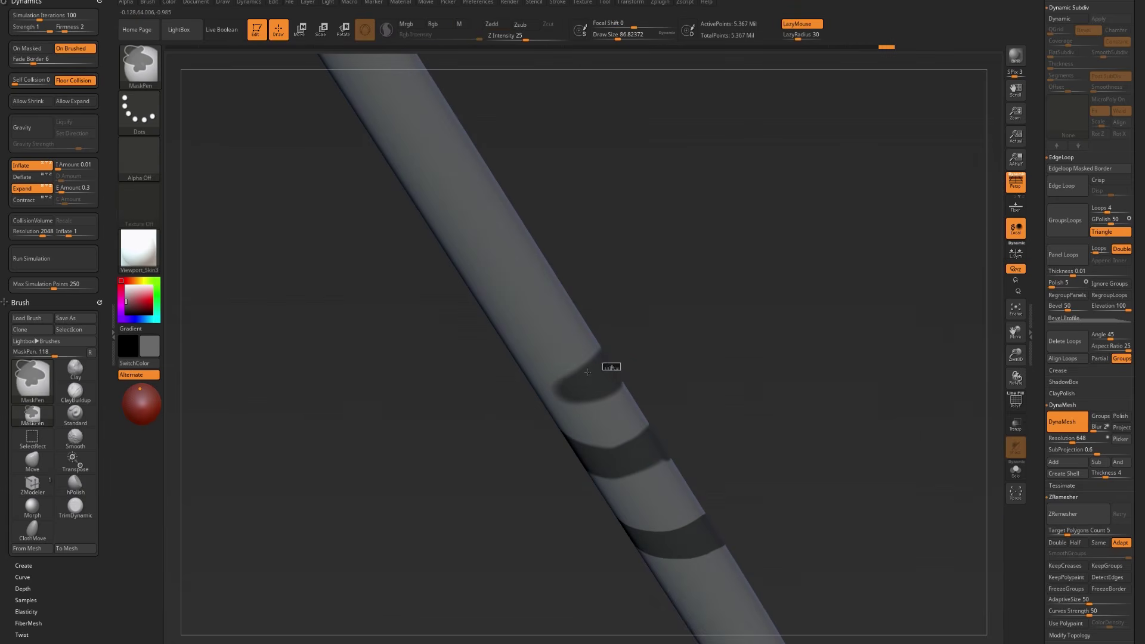
{"action": "left_click_drag", "start_coordinate": [511, 384], "coordinate": [537, 352]}
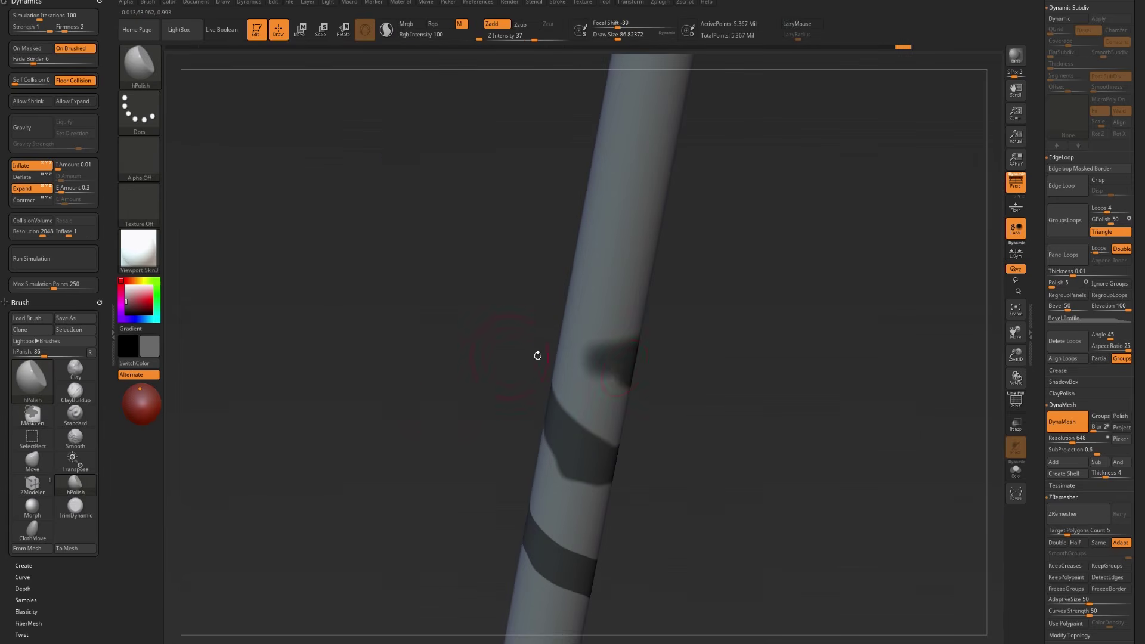
{"action": "left_click_drag", "start_coordinate": [632, 377], "coordinate": [549, 286], "text": "ctrl"}
{"action": "left_click_drag", "start_coordinate": [496, 235], "coordinate": [582, 334]}
{"action": "mouse_move", "coordinate": [692, 478]}
{"action": "left_mouse_down"}
{"action": "mouse_move", "coordinate": [704, 462]}
{"action": "mouse_move", "coordinate": [672, 373]}
{"action": "mouse_move", "coordinate": [673, 292]}
{"action": "mouse_move", "coordinate": [707, 352]}
{"action": "left_mouse_up"}
{"action": "left_click_drag", "start_coordinate": [688, 413], "coordinate": [712, 286], "text": "ctrl"}
{"action": "mouse_move", "coordinate": [716, 287]}
{"action": "left_mouse_down"}
{"action": "mouse_move", "coordinate": [746, 342]}
{"action": "mouse_move", "coordinate": [743, 412]}
{"action": "mouse_move", "coordinate": [734, 378]}
{"action": "mouse_move", "coordinate": [768, 308]}
{"action": "mouse_move", "coordinate": [760, 347]}
{"action": "mouse_move", "coordinate": [703, 404]}
{"action": "mouse_move", "coordinate": [808, 333]}
{"action": "mouse_move", "coordinate": [793, 394]}
{"action": "mouse_move", "coordinate": [767, 382]}
{"action": "mouse_move", "coordinate": [781, 353]}
{"action": "left_mouse_up"}
{"action": "mouse_move", "coordinate": [716, 418]}
{"action": "left_mouse_down"}
{"action": "mouse_move", "coordinate": [605, 345]}
{"action": "mouse_move", "coordinate": [570, 366]}
{"action": "mouse_move", "coordinate": [583, 388]}
{"action": "mouse_move", "coordinate": [504, 329]}
{"action": "left_mouse_up"}
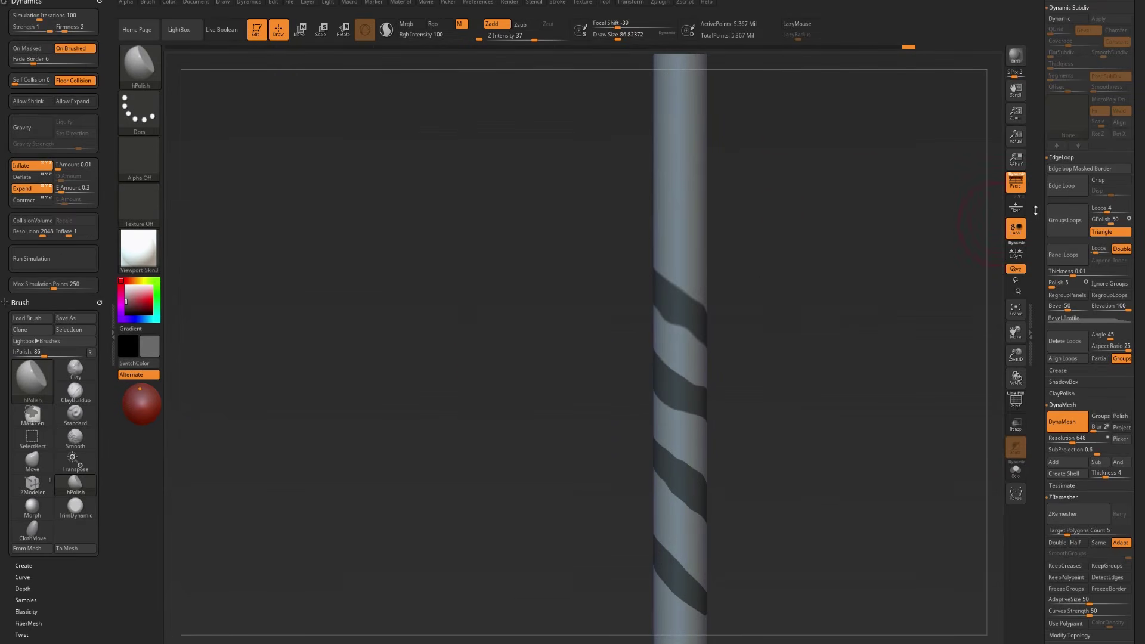
Step: Extract the masked spiral as a thin separate strip, accept it, and clear the mask
{"action": "scroll", "coordinate": [1072, 333], "scroll_direction": "up", "scroll_amount": 10}
{"action": "scroll", "coordinate": [1074, 358], "scroll_direction": "up", "scroll_amount": 2}
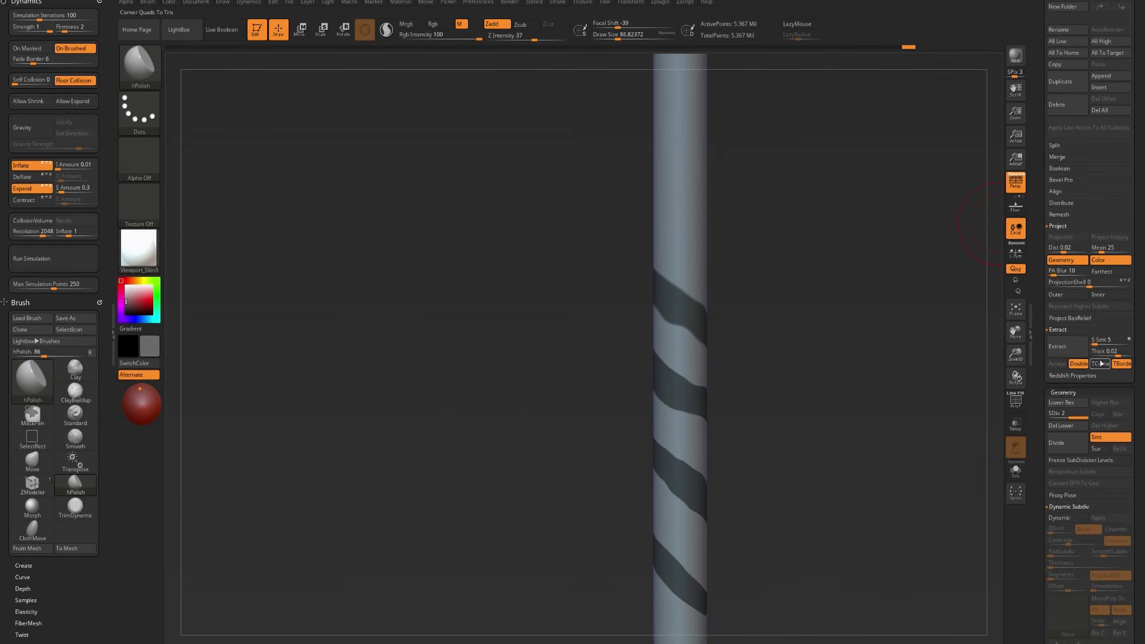
{"action": "left_click_drag", "start_coordinate": [1099, 356], "coordinate": [1092, 356]}
{"action": "left_click", "coordinate": [1058, 346]}
{"action": "left_click", "coordinate": [1061, 364]}
{"action": "left_click_drag", "start_coordinate": [874, 408], "coordinate": [859, 271], "text": "ctrl"}
Step: Isolate the extracted spiral strip and ZRemesh it with a target polygon count of 1, showing its polyframe
{"action": "key", "text": "Down"}
{"action": "key", "text": "alt+s"}
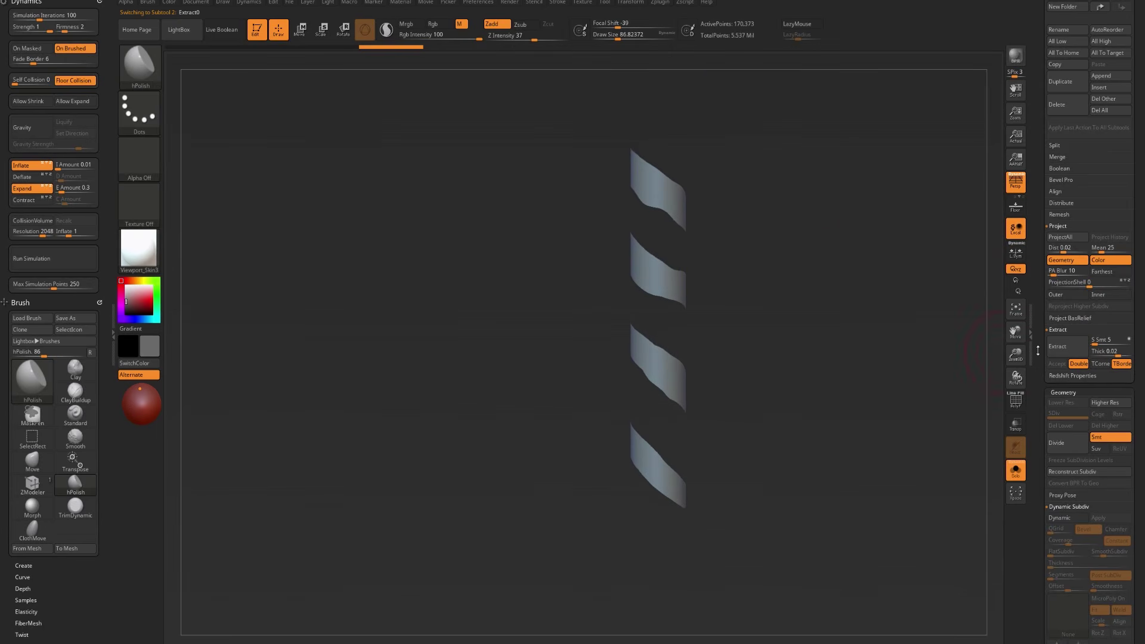
{"action": "scroll", "coordinate": [1050, 286], "scroll_direction": "down", "scroll_amount": 10}
{"action": "left_click_drag", "start_coordinate": [1068, 319], "coordinate": [1059, 320]}
{"action": "left_click", "coordinate": [1069, 309]}
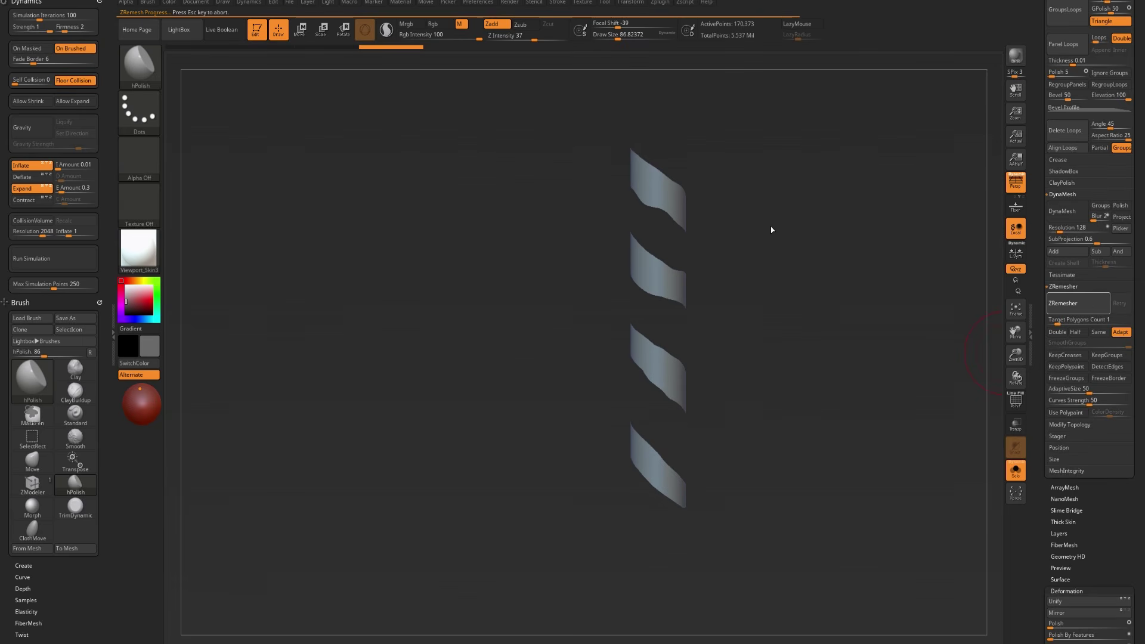
{"action": "key", "text": "shift+f"}
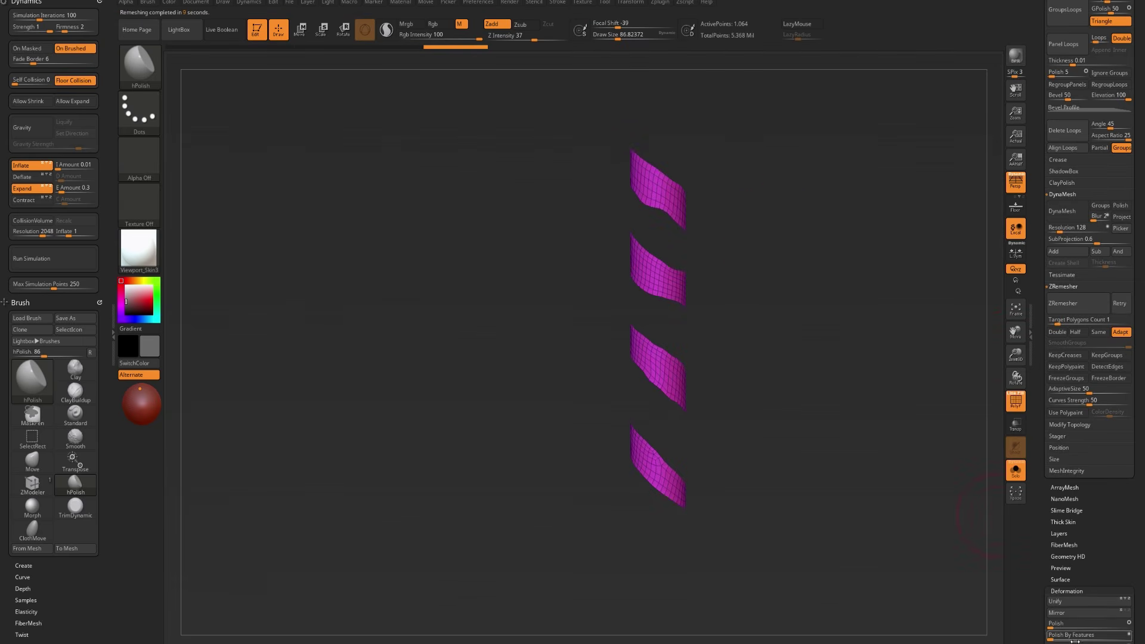
Step: ZRemesh the spiral strip again with a lower target polygon count of 0.15279
{"action": "key", "text": "ctrl"}
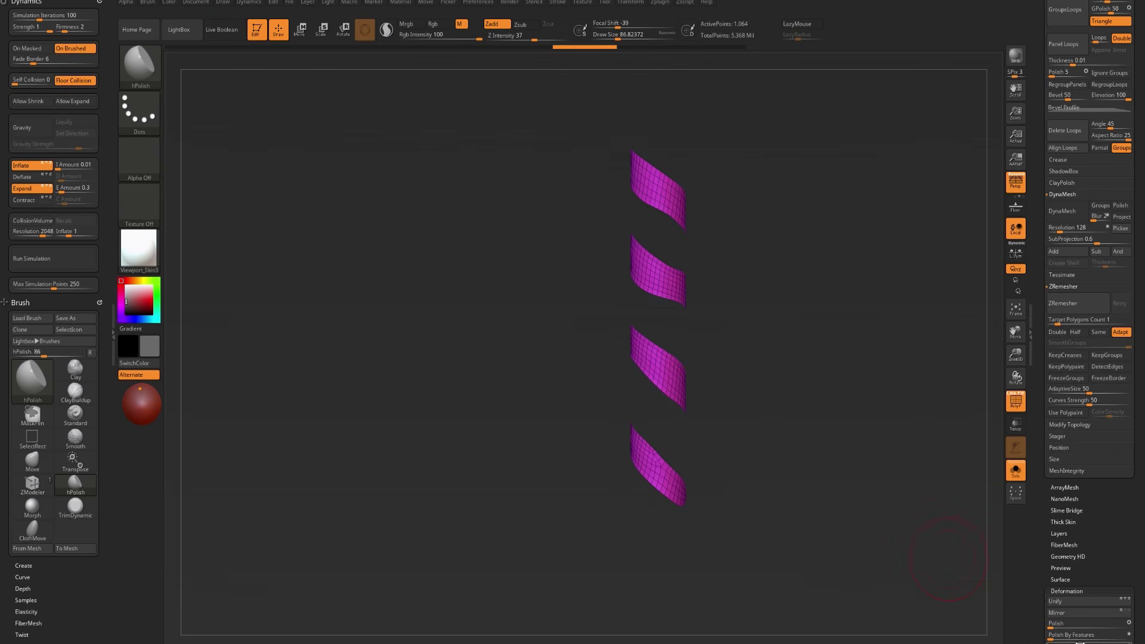
{"action": "left_click_drag", "start_coordinate": [818, 421], "coordinate": [842, 417]}
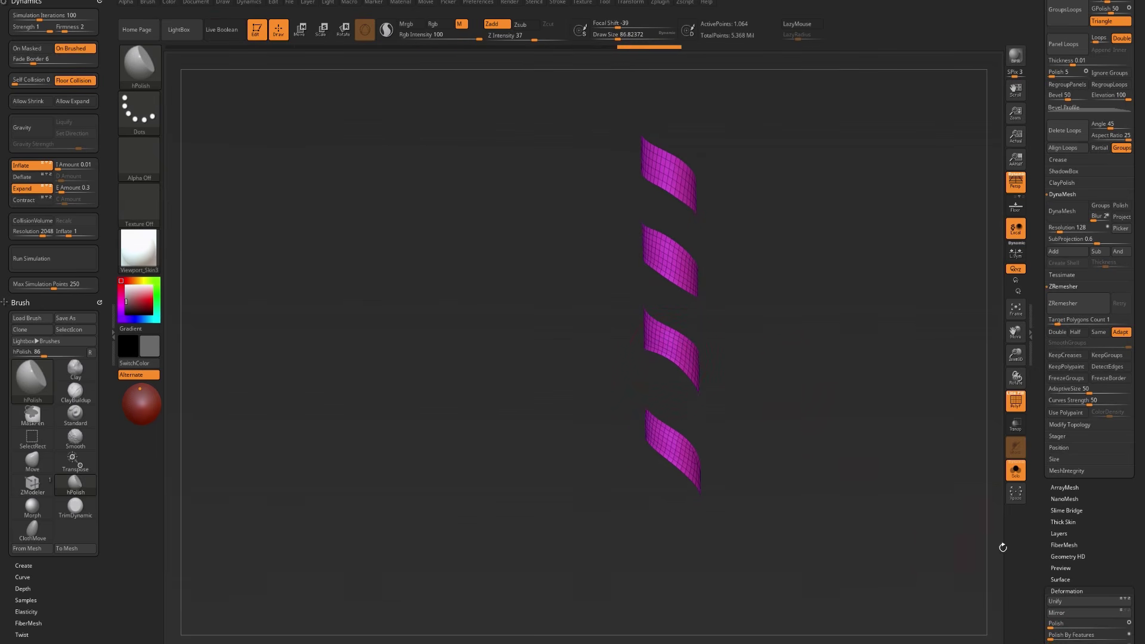
{"action": "key", "text": "ctrl+shift"}
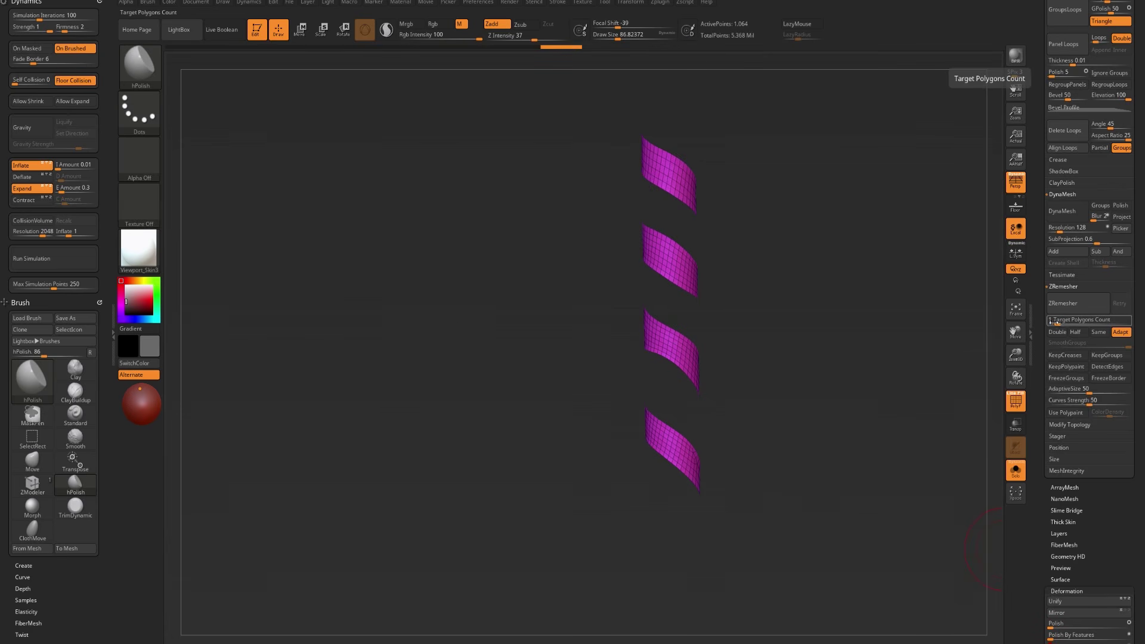
{"action": "left_click_drag", "start_coordinate": [1052, 322], "coordinate": [1049, 322]}
{"action": "left_click", "coordinate": [1064, 303]}
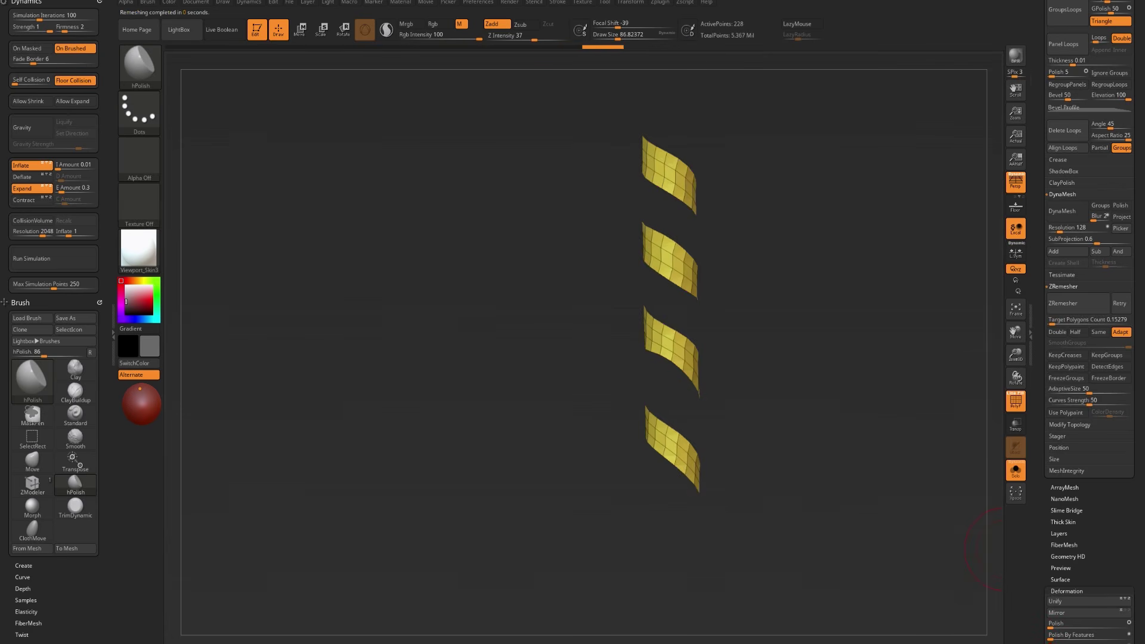
Step: Undo the last smoothing of the low-poly spiral strip
{"action": "key", "text": "ctrl+z"}
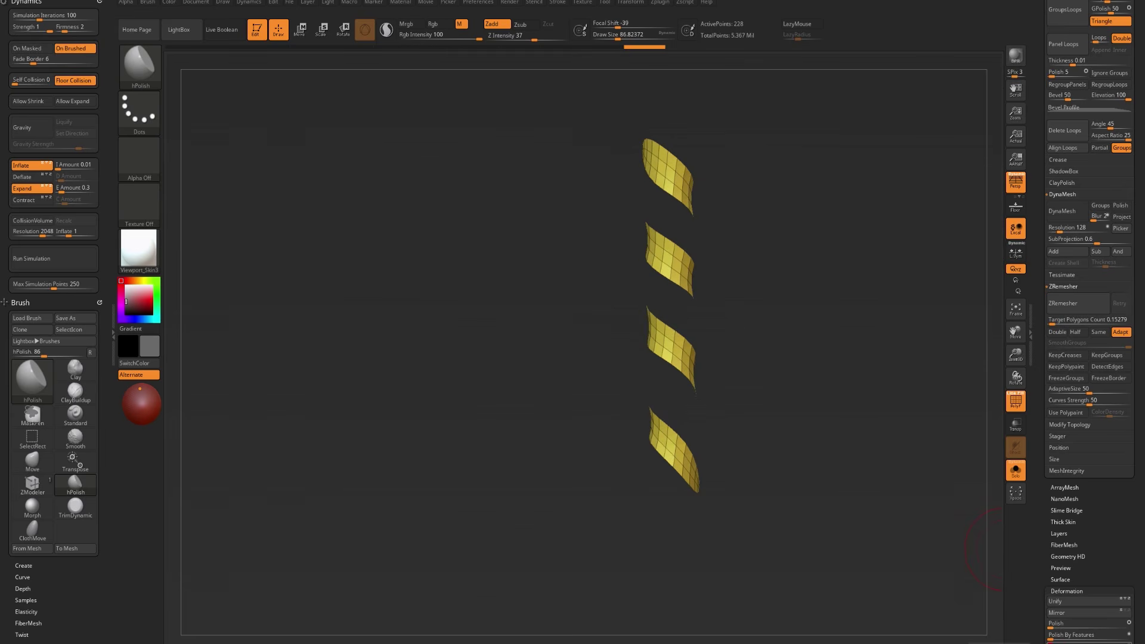
{"action": "key", "text": "ctrl"}
{"action": "key", "text": "ctrl+z"}
Step: Apply the Inflate deformation at 100 to the isolated low-poly spiral strip
{"action": "key", "text": "alt+shift+s"}
{"action": "key", "text": "alt+shift+s"}
{"action": "key", "text": "alt+shift+s"}
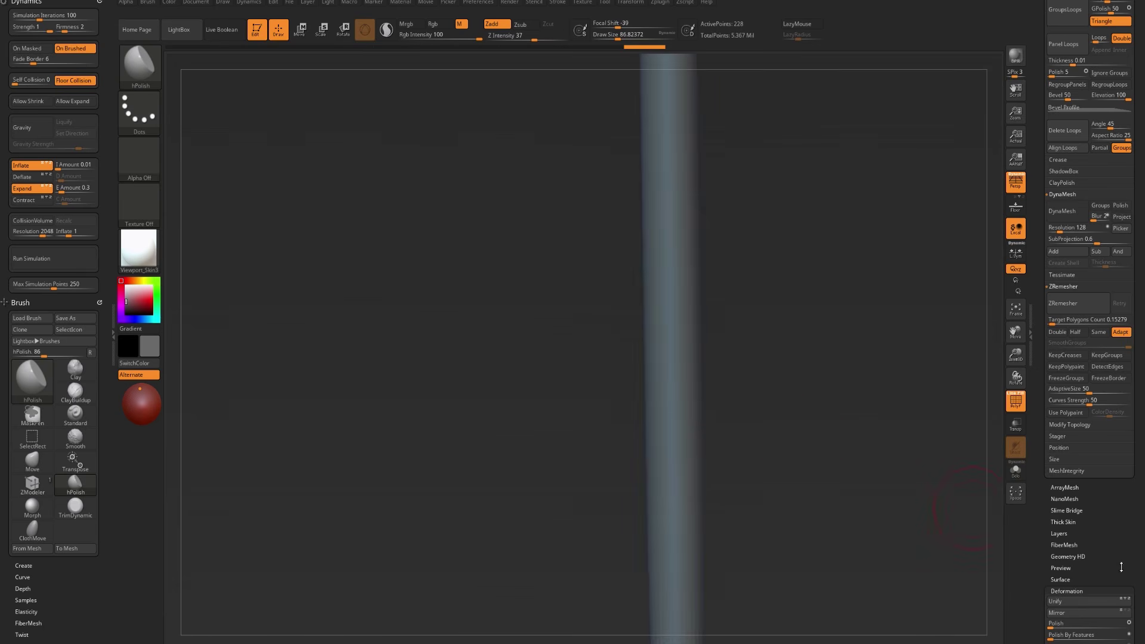
{"action": "left_click_drag", "start_coordinate": [1121, 568], "coordinate": [1112, 380]}
{"action": "scroll", "coordinate": [1094, 367], "scroll_direction": "up", "scroll_amount": 1}
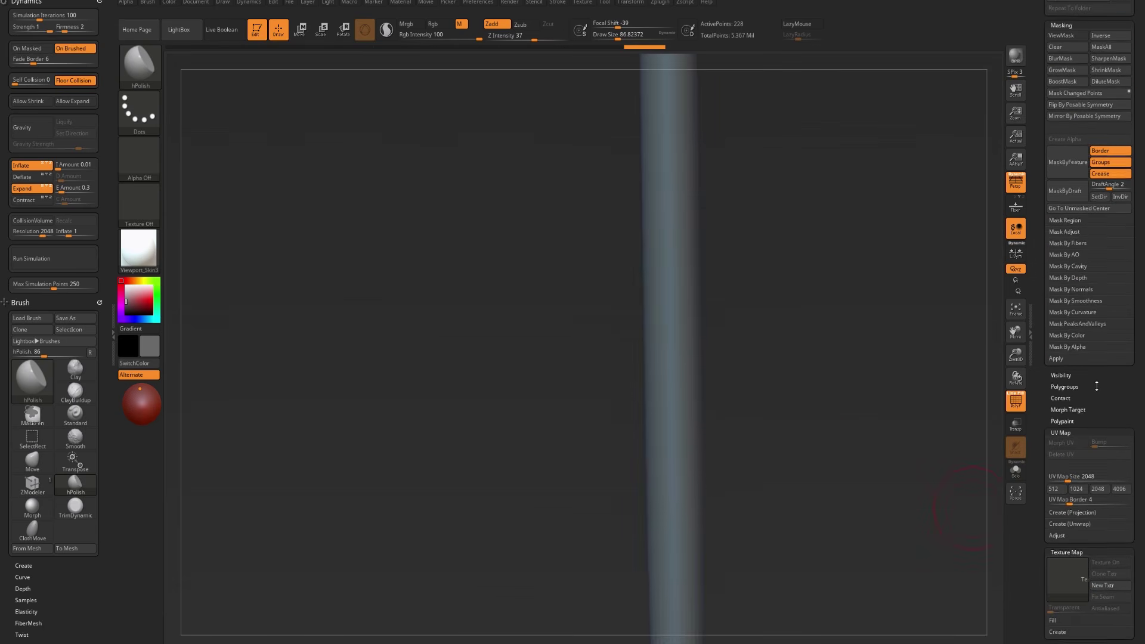
{"action": "scroll", "coordinate": [1096, 413], "scroll_direction": "up", "scroll_amount": 7}
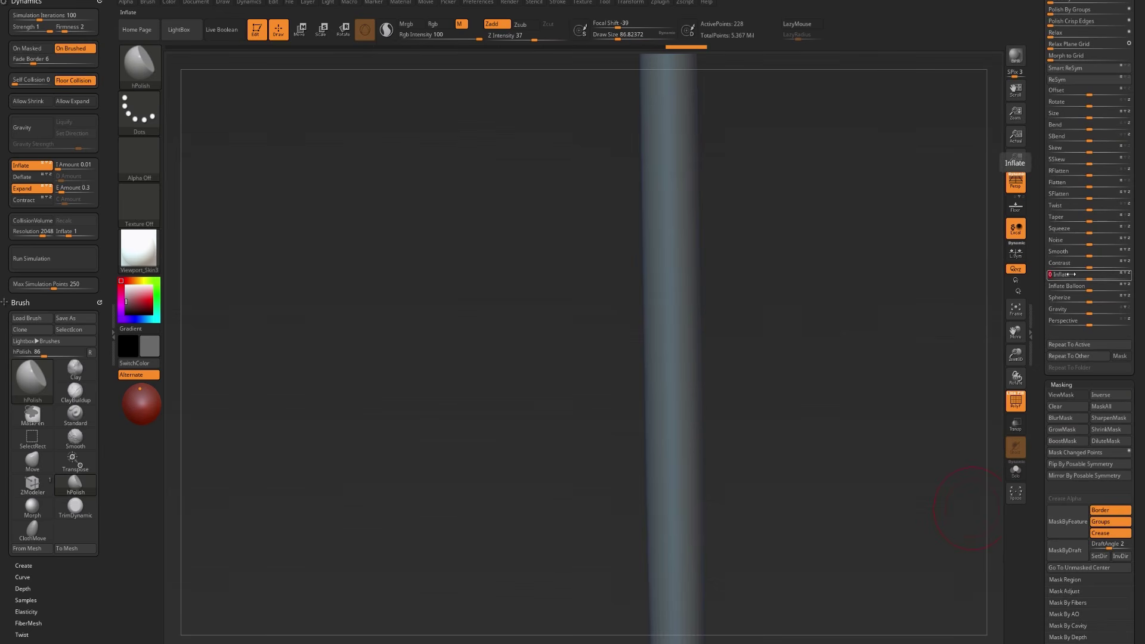
{"action": "type", "text": "11"}
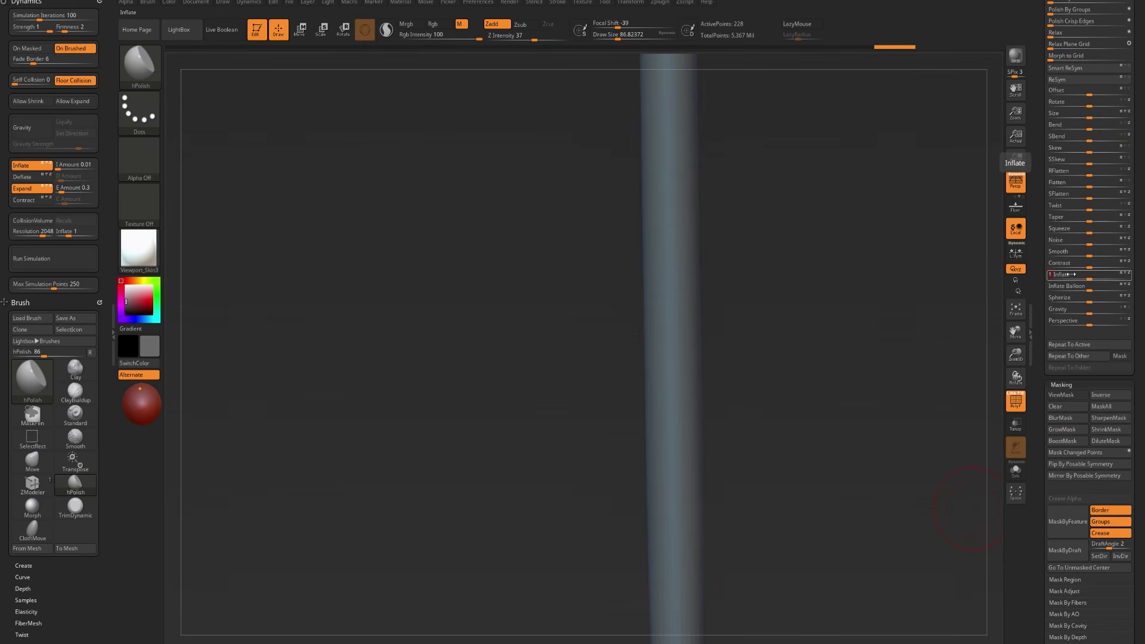
{"action": "type", "text": "0"}
{"action": "key", "text": "Return"}
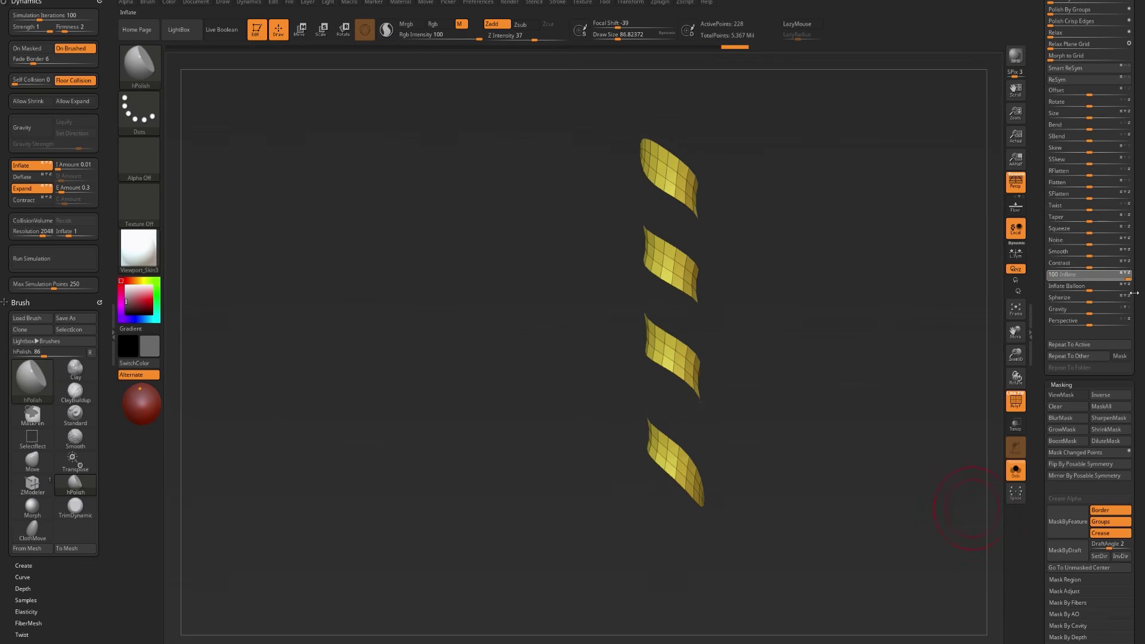
Step: Inflate the spiral strip further until it stands clear of the cylinder, and check the gap with both objects shown
{"action": "left_click_drag", "start_coordinate": [1095, 279], "coordinate": [1129, 287]}
{"action": "left_click_drag", "start_coordinate": [736, 286], "coordinate": [800, 275]}
{"action": "left_click_drag", "start_coordinate": [1091, 264], "coordinate": [1098, 267]}
{"action": "left_click_drag", "start_coordinate": [846, 266], "coordinate": [818, 286]}
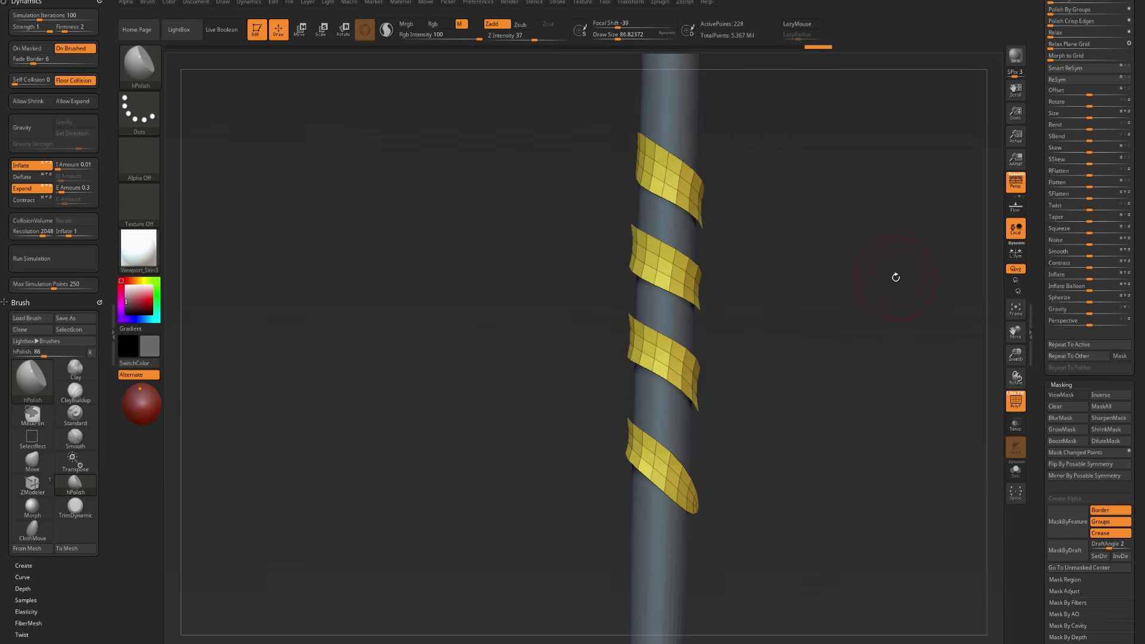
{"action": "left_click_drag", "start_coordinate": [886, 275], "coordinate": [843, 299]}
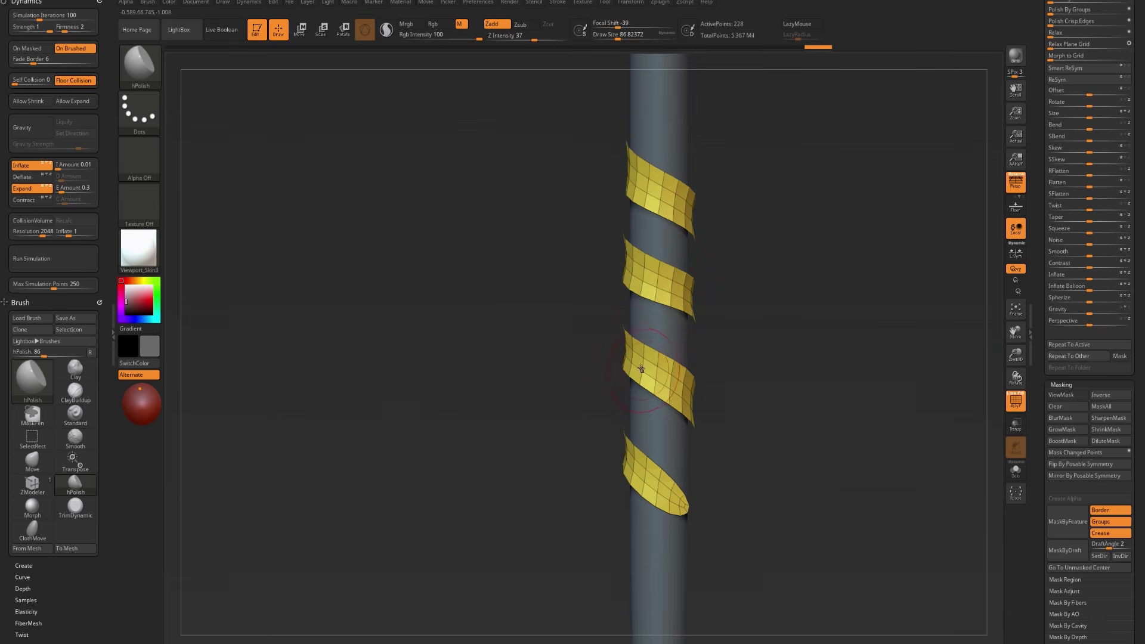
Step: Switch to the Move brush and hide the strip's polyframe
{"action": "key", "text": "b"}
{"action": "key", "text": "m"}
{"action": "key", "text": "v"}
{"action": "key", "text": "shift+f"}
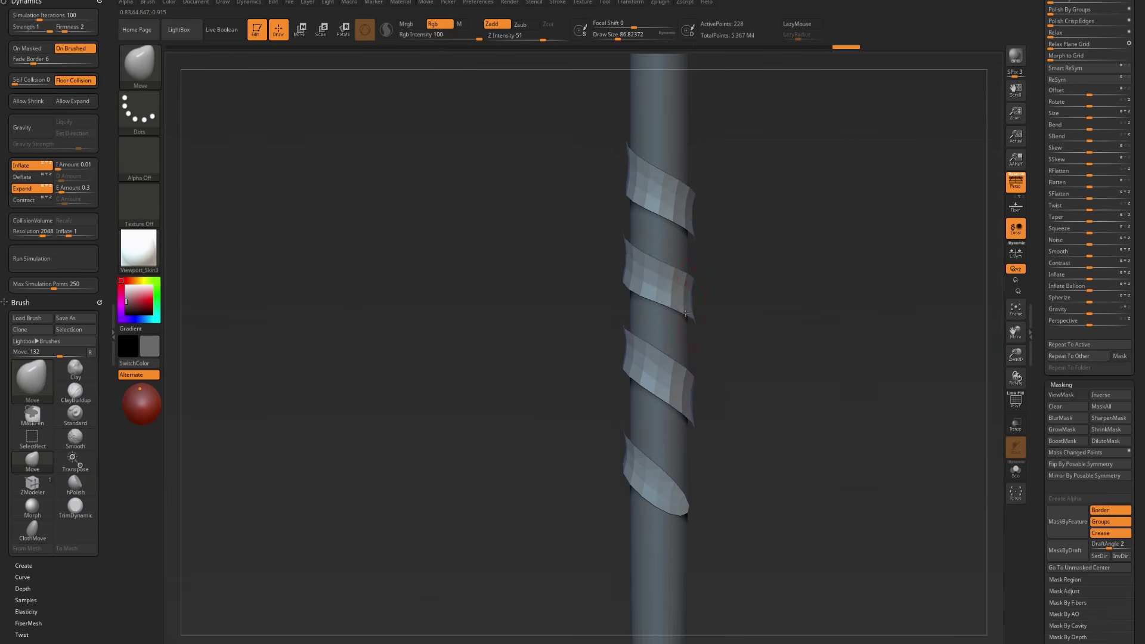
Step: Enable Dynamic Subdiv on the spiral strip and give it a thickness of about 0.054
{"action": "left_click_drag", "start_coordinate": [1042, 217], "coordinate": [1041, 383]}
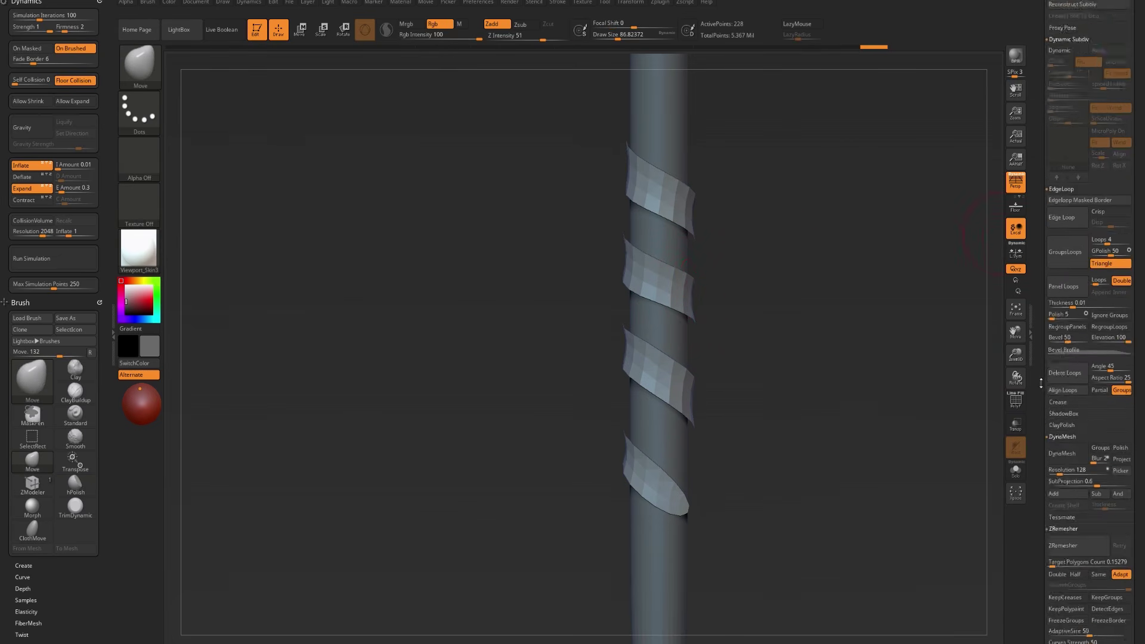
{"action": "mouse_move", "coordinate": [785, 381]}
{"action": "left_mouse_down", "text": "alt"}
{"action": "mouse_move", "coordinate": [803, 363]}
{"action": "mouse_move", "coordinate": [836, 360]}
{"action": "mouse_move", "coordinate": [801, 355]}
{"action": "left_mouse_up", "text": "alt"}
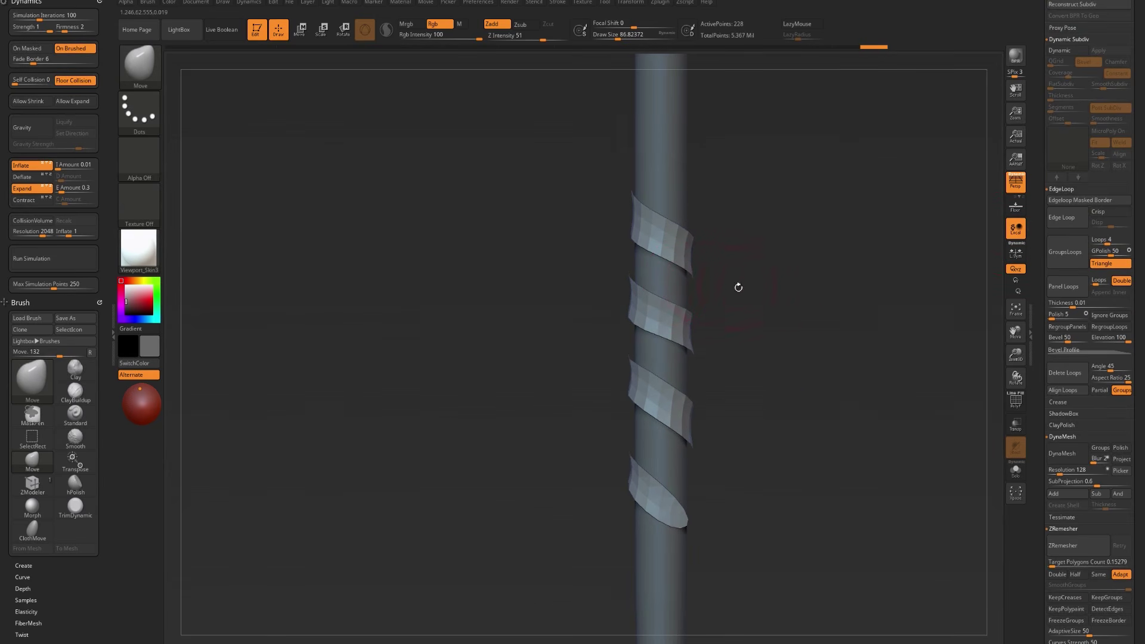
{"action": "left_click_drag", "start_coordinate": [738, 288], "coordinate": [769, 286], "text": "alt"}
{"action": "left_click_drag", "start_coordinate": [1062, 273], "coordinate": [1061, 347]}
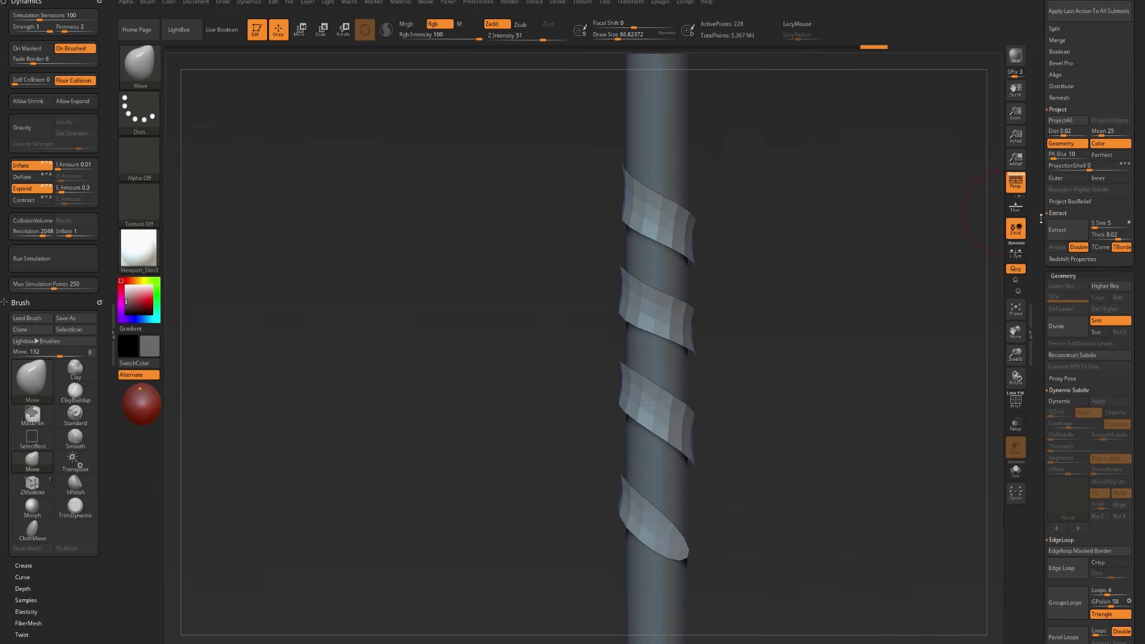
{"action": "mouse_move", "coordinate": [1042, 220]}
{"action": "left_mouse_down"}
{"action": "mouse_move", "coordinate": [1040, 314]}
{"action": "mouse_move", "coordinate": [1041, 232]}
{"action": "left_mouse_up"}
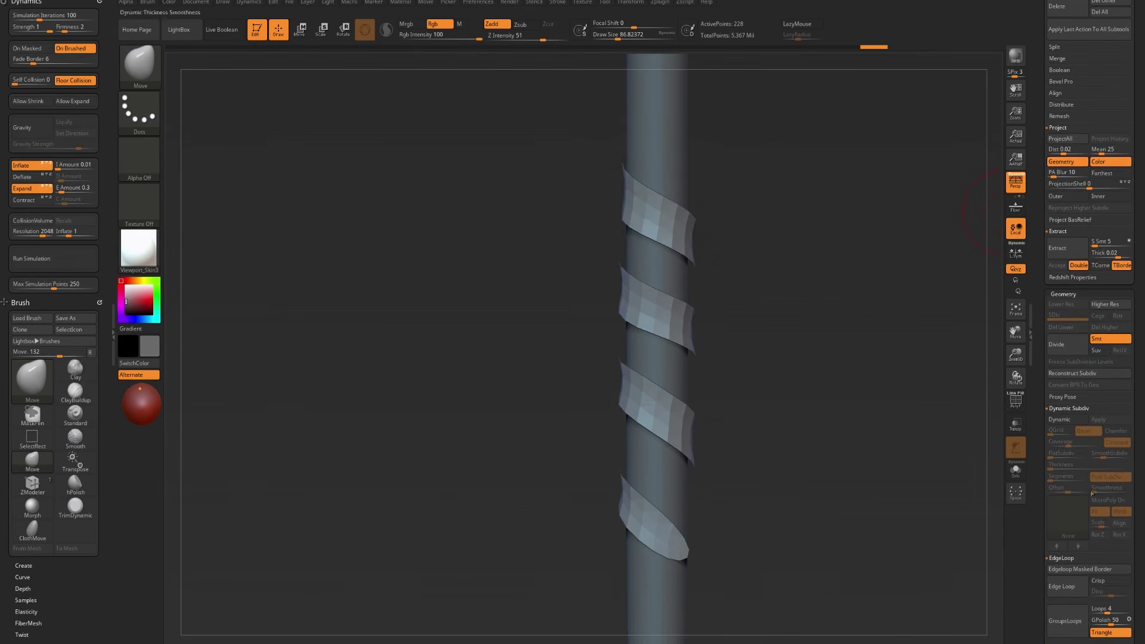
{"action": "left_click", "coordinate": [1072, 422]}
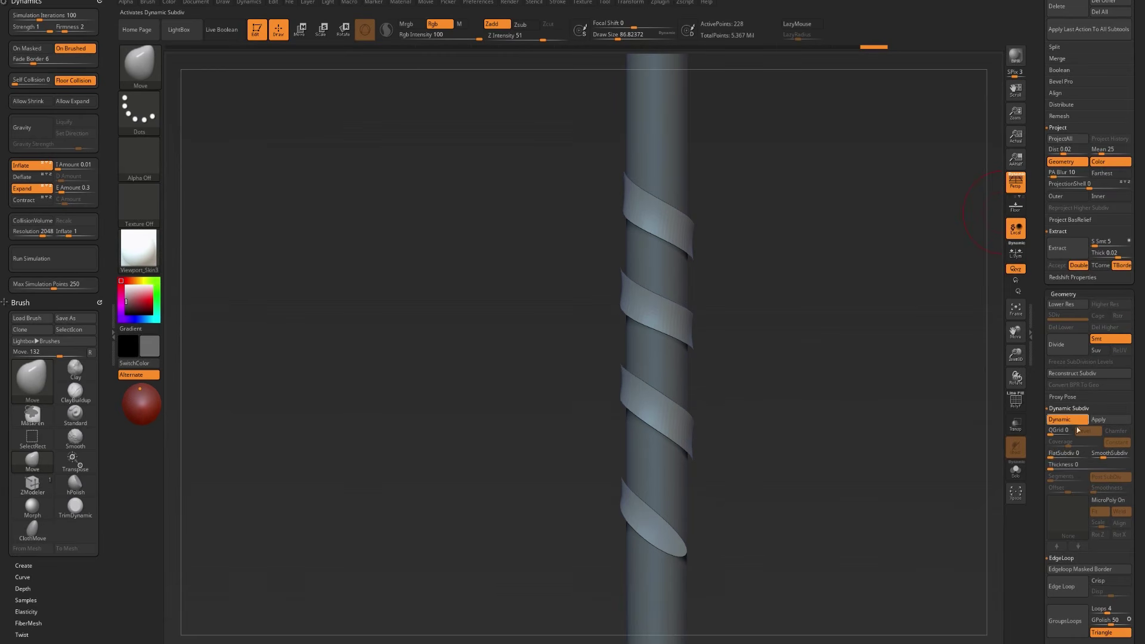
{"action": "left_click_drag", "start_coordinate": [1061, 464], "coordinate": [1088, 470]}
{"action": "left_click", "coordinate": [1077, 465]}
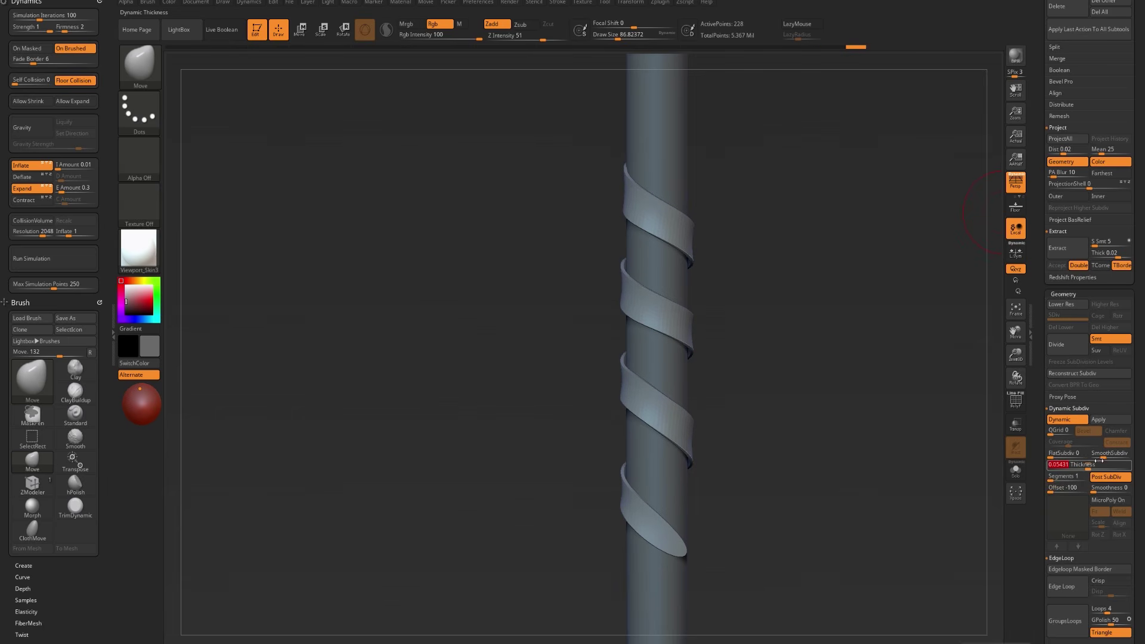
Step: Set SmoothSubdiv to 0, apply the dynamic thickness to the spiral strip, and subdivide it once
{"action": "left_click", "coordinate": [1105, 421]}
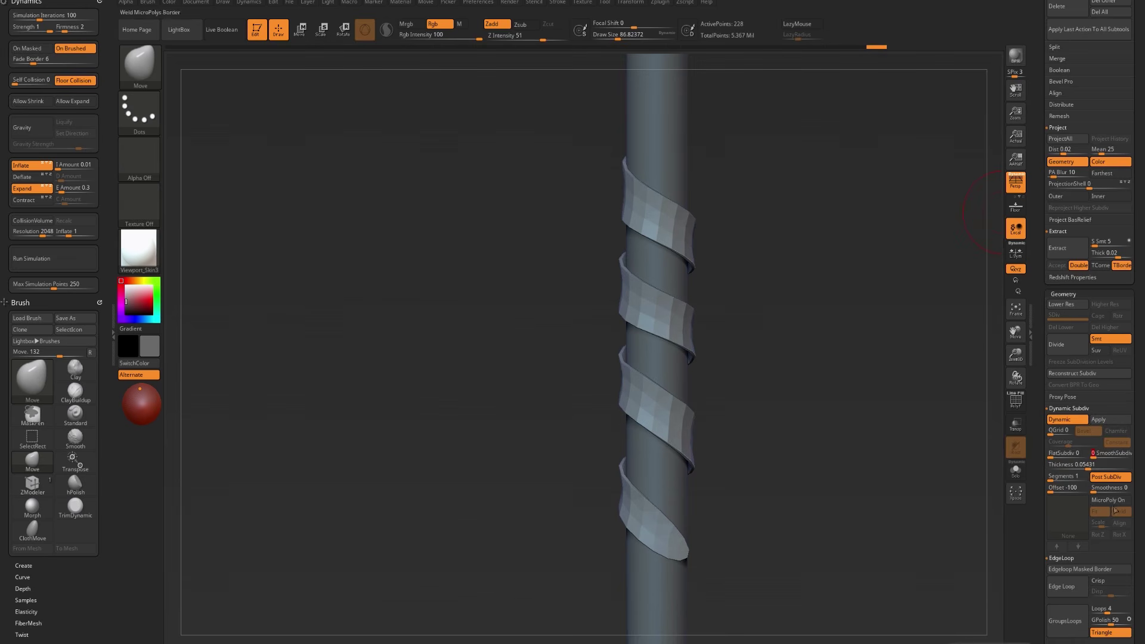
{"action": "left_click", "coordinate": [1108, 422]}
{"action": "key", "text": "ctrl+d"}
{"action": "key", "text": "ctrl"}
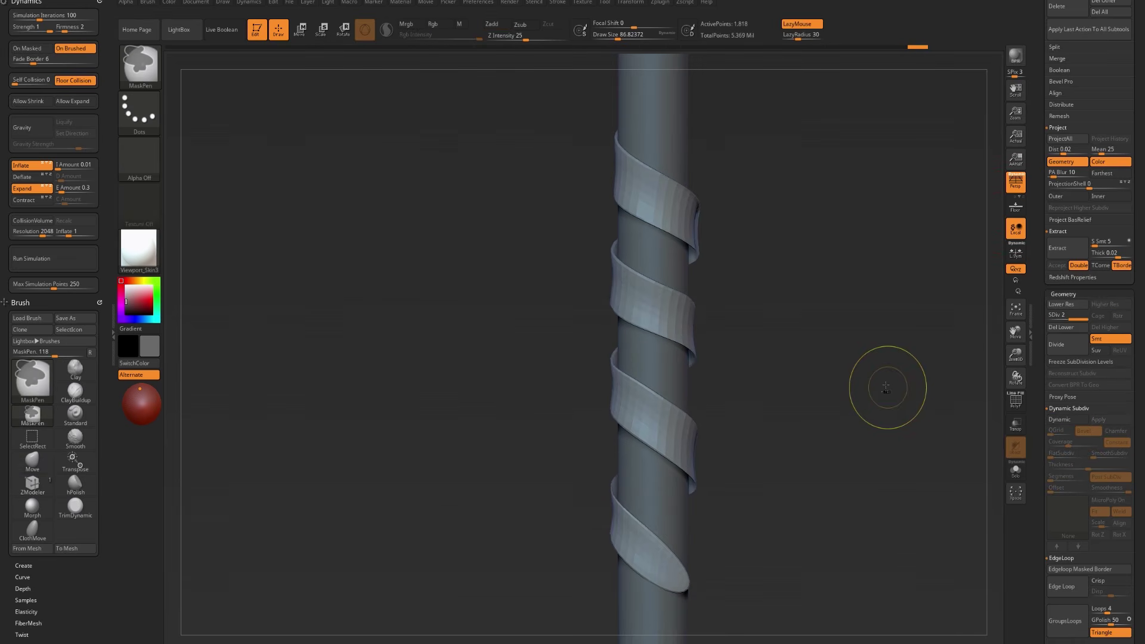
Step: Undo the subdivision and the applied thickness on the spiral strip, showing its polyframe to inspect the edges
{"action": "key", "text": "ctrl+z"}
{"action": "key", "text": "shift+f"}
{"action": "mouse_move", "coordinate": [877, 373]}
{"action": "left_mouse_down"}
{"action": "mouse_move", "coordinate": [865, 417]}
{"action": "mouse_move", "coordinate": [933, 417]}
{"action": "mouse_move", "coordinate": [895, 379]}
{"action": "left_mouse_up"}
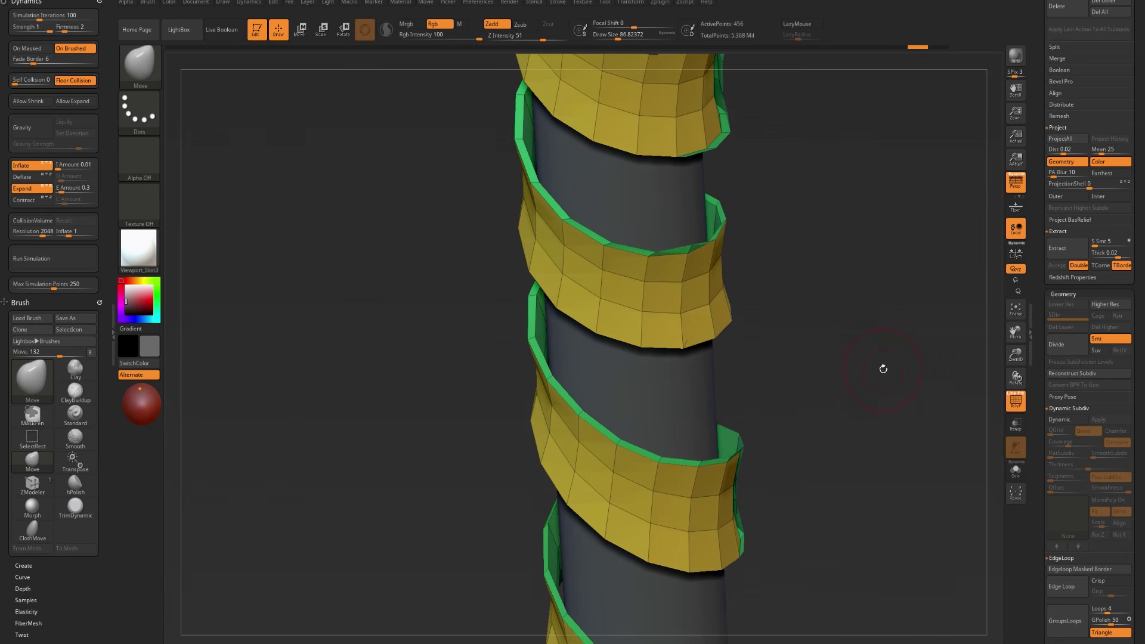
{"action": "key", "text": "ctrl+z"}
Step: Set the strip's dynamic thickness to 3 segments and apply it as real geometry
{"action": "left_click", "coordinate": [1074, 465]}
{"action": "key", "text": "Return"}
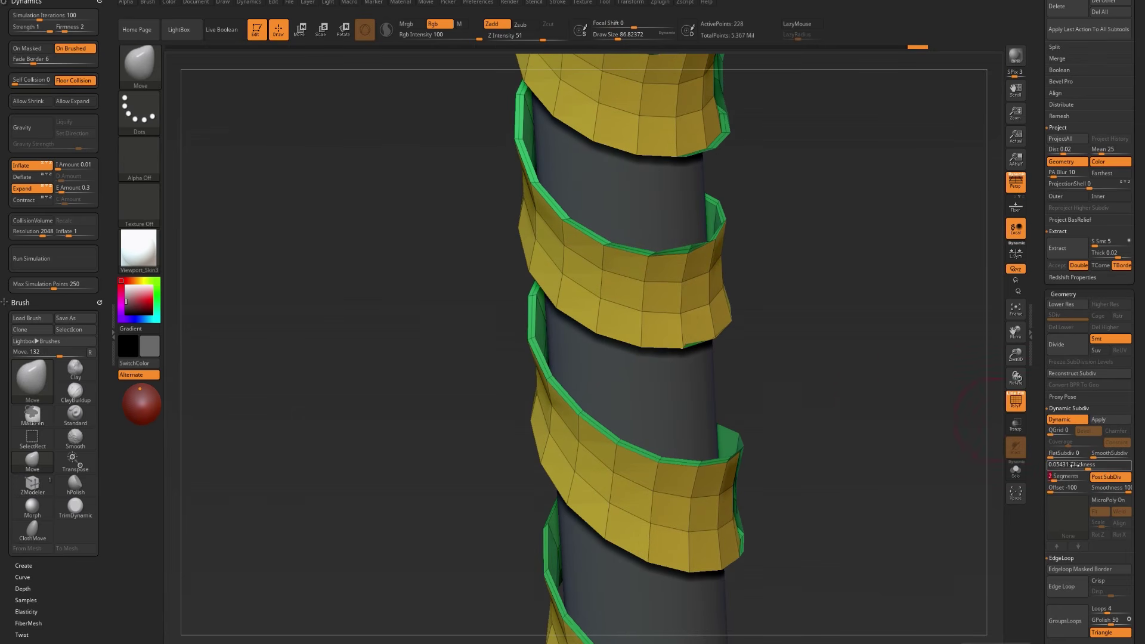
{"action": "key", "text": "Return"}
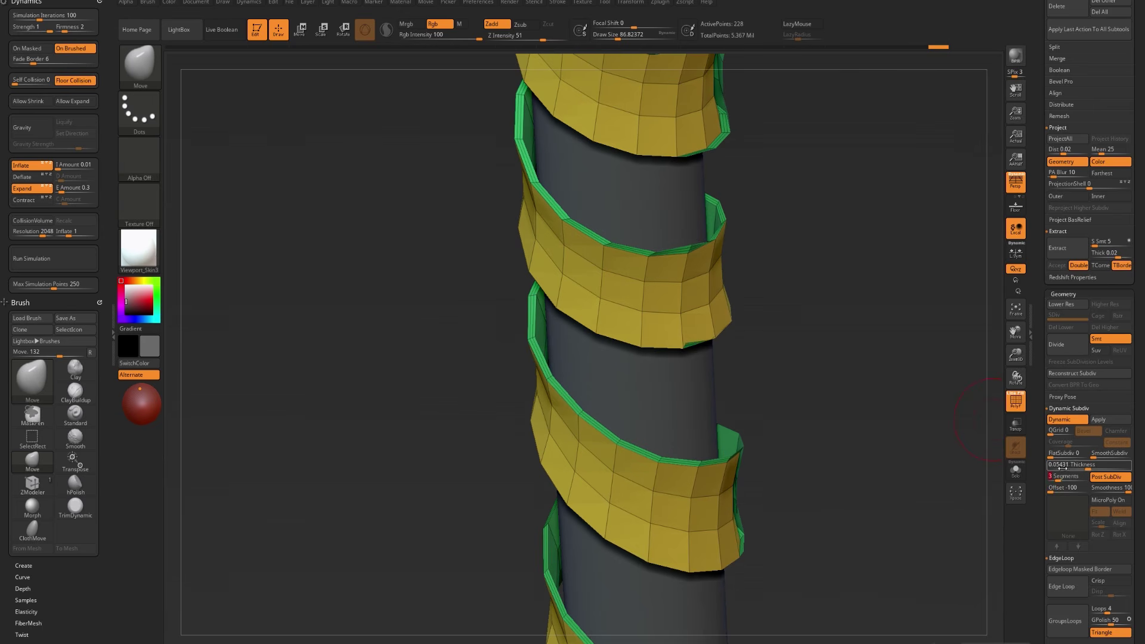
{"action": "left_click", "coordinate": [1099, 420]}
Step: Subdivide the thickened strip up to level 3, hide the polyframe, and return to subdivision level 1
{"action": "key", "text": "ctrl"}
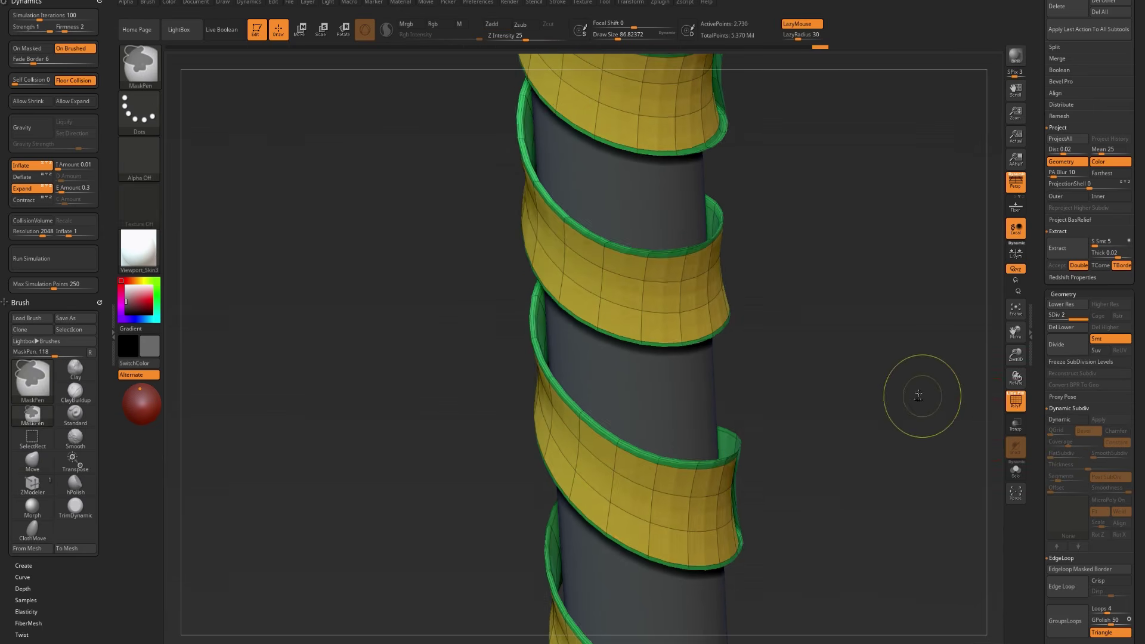
{"action": "key", "text": "shift+f"}
{"action": "key", "text": "ctrl+d"}
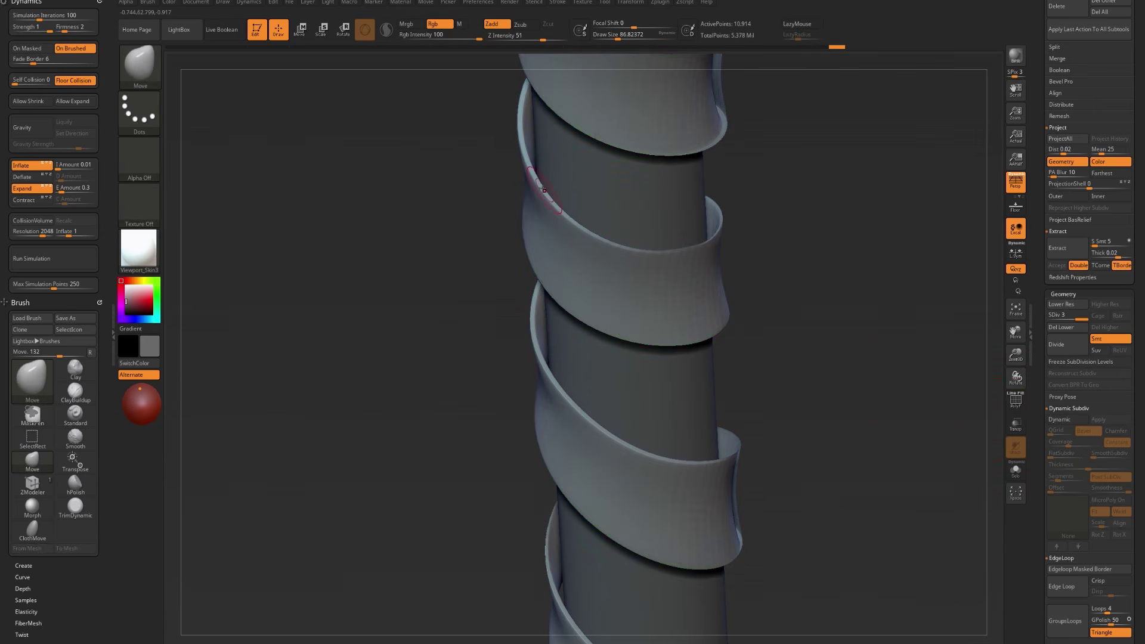
{"action": "left_click_drag", "start_coordinate": [924, 398], "coordinate": [772, 296]}
{"action": "key", "text": "shift+d"}
{"action": "key", "text": "shift+d"}
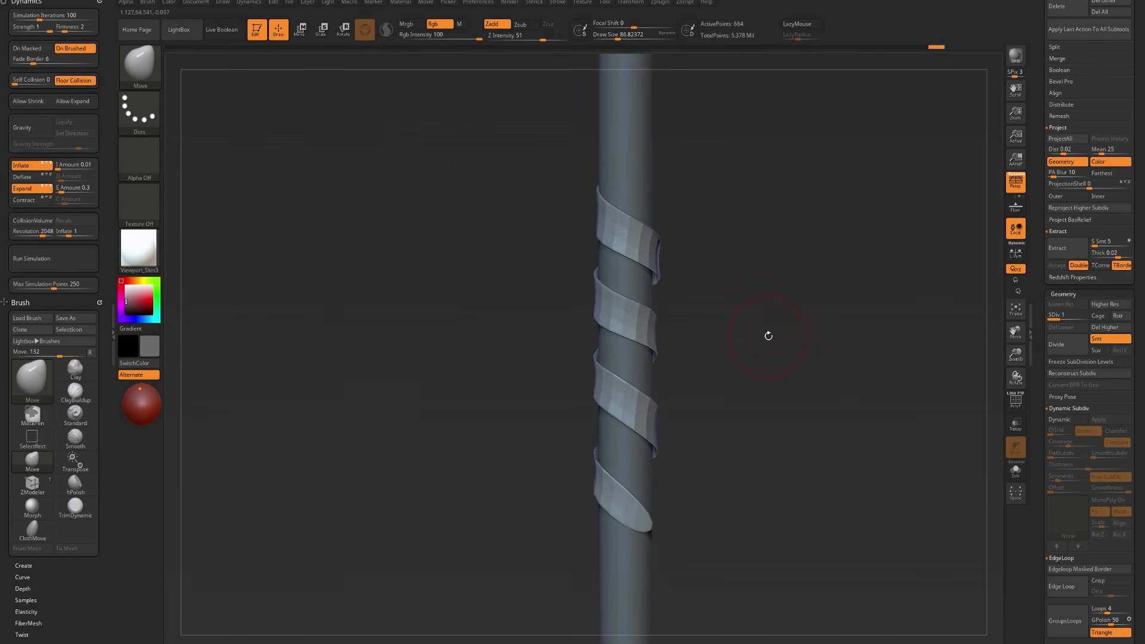
Step: Duplicate the spiral strip and push the copy's upper turns down into the gaps with the Move brush
{"action": "key", "text": "ctrl+shift+d"}
{"action": "key", "text": "s"}
{"action": "left_click", "coordinate": [622, 262]}
{"action": "mouse_move", "coordinate": [623, 249]}
{"action": "left_mouse_down"}
{"action": "mouse_move", "coordinate": [624, 295]}
{"action": "mouse_move", "coordinate": [618, 270]}
{"action": "left_mouse_up"}
{"action": "key", "text": "s"}
{"action": "left_click", "coordinate": [622, 290]}
{"action": "key", "text": "s"}
{"action": "left_click", "coordinate": [614, 308]}
{"action": "key", "text": "s"}
{"action": "left_click", "coordinate": [649, 344]}
{"action": "mouse_move", "coordinate": [649, 345]}
{"action": "left_mouse_down"}
{"action": "mouse_move", "coordinate": [648, 358]}
{"action": "mouse_move", "coordinate": [632, 322]}
{"action": "mouse_move", "coordinate": [624, 349]}
{"action": "mouse_move", "coordinate": [644, 344]}
{"action": "mouse_move", "coordinate": [643, 365]}
{"action": "left_mouse_up"}
Step: Shift the copied strip's middle and lower turns with the Move brush at varying sizes, undoing the misplaced pull on the lower turn
{"action": "key", "text": "s"}
{"action": "left_click", "coordinate": [633, 353]}
{"action": "key", "text": "s"}
{"action": "left_click", "coordinate": [645, 346]}
{"action": "key", "text": "s"}
{"action": "left_click", "coordinate": [638, 361]}
{"action": "key", "text": "s"}
{"action": "left_click", "coordinate": [627, 424]}
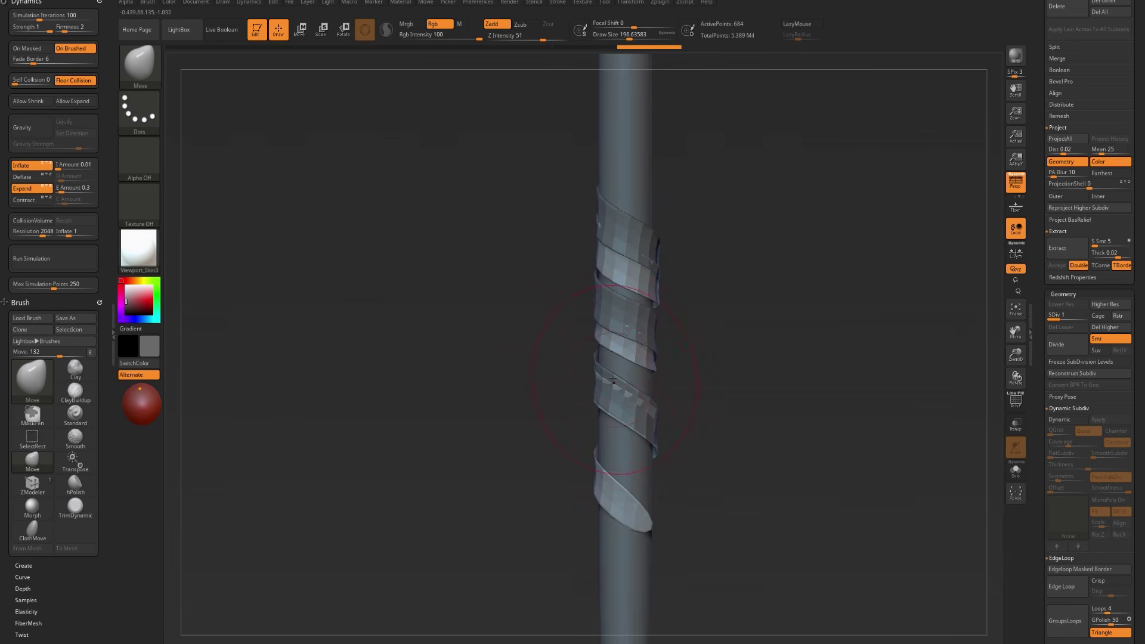
{"action": "key", "text": "alt+s"}
{"action": "key", "text": "alt+s"}
{"action": "left_click_drag", "start_coordinate": [630, 429], "coordinate": [624, 465]}
{"action": "key", "text": "ctrl+z"}
{"action": "left_click_drag", "start_coordinate": [655, 389], "coordinate": [649, 392]}
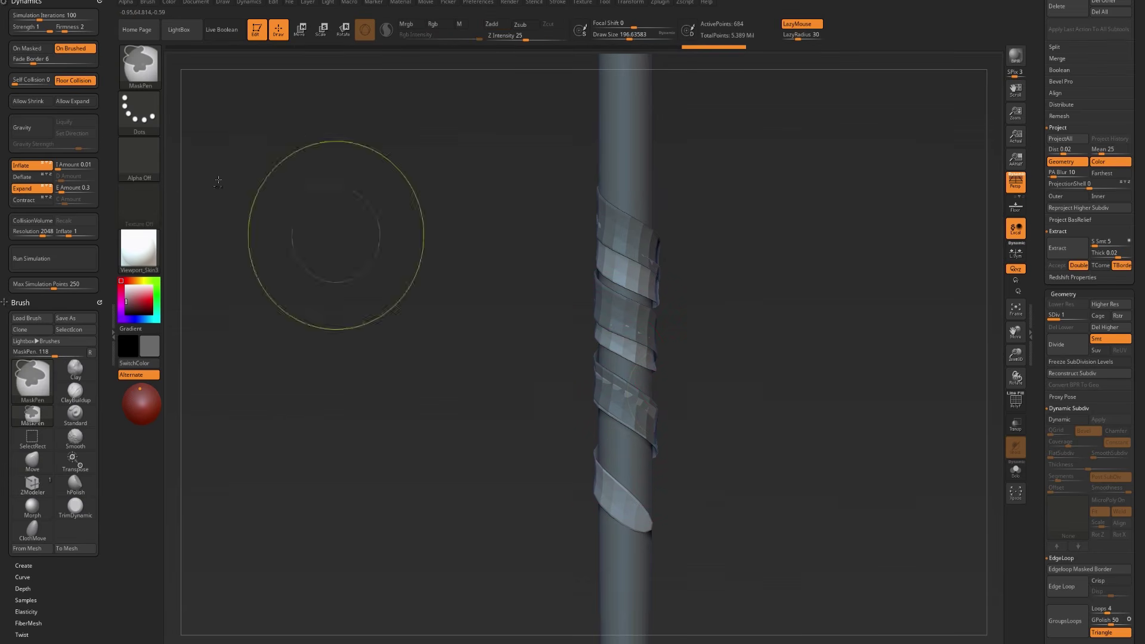
Step: Set the masking stroke to Lasso, mask the lower part of the strip, and pull the unmasked turn upward
{"action": "left_click", "coordinate": [139, 110]}
{"action": "left_click", "coordinate": [277, 122]}
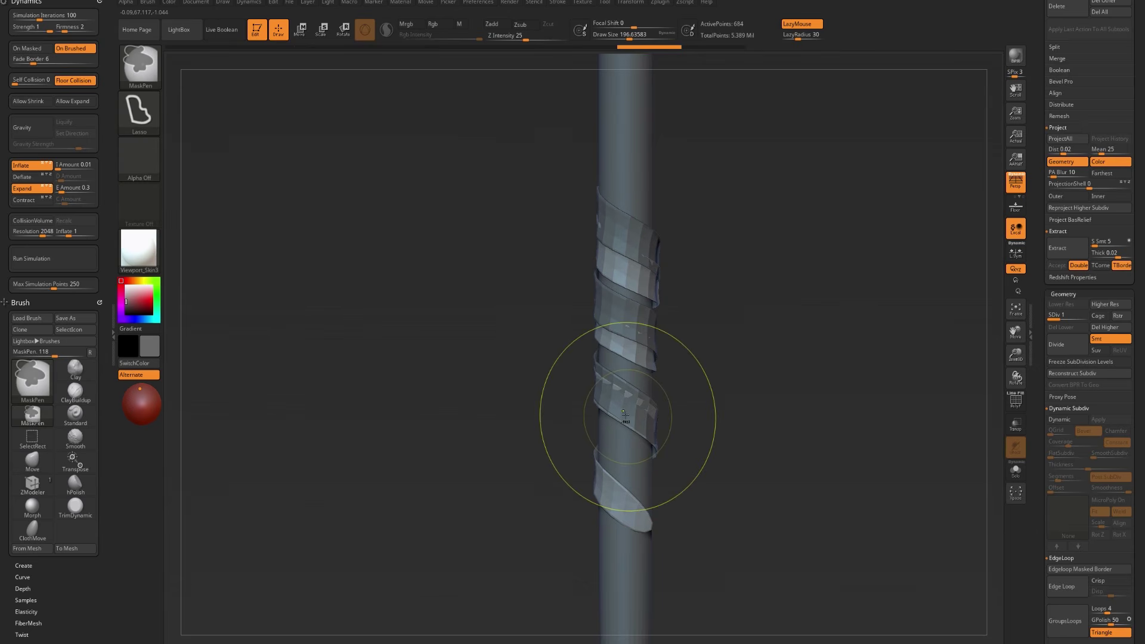
{"action": "mouse_move", "coordinate": [673, 396]}
{"action": "left_mouse_down", "text": "ctrl"}
{"action": "mouse_move", "coordinate": [630, 368]}
{"action": "mouse_move", "coordinate": [511, 429]}
{"action": "mouse_move", "coordinate": [524, 557]}
{"action": "mouse_move", "coordinate": [722, 597]}
{"action": "left_mouse_up", "text": "ctrl"}
{"action": "mouse_move", "coordinate": [625, 408]}
{"action": "left_mouse_down"}
{"action": "mouse_move", "coordinate": [602, 352]}
{"action": "mouse_move", "coordinate": [624, 376]}
{"action": "left_mouse_up"}
Step: Reduce the draw size to about 136 and adjust the copied strip's turns with the Move brush around the cylinder
{"action": "key", "text": "s"}
{"action": "key", "text": "s"}
{"action": "mouse_move", "coordinate": [669, 423]}
{"action": "left_mouse_down"}
{"action": "mouse_move", "coordinate": [647, 412]}
{"action": "mouse_move", "coordinate": [680, 391]}
{"action": "left_mouse_up"}
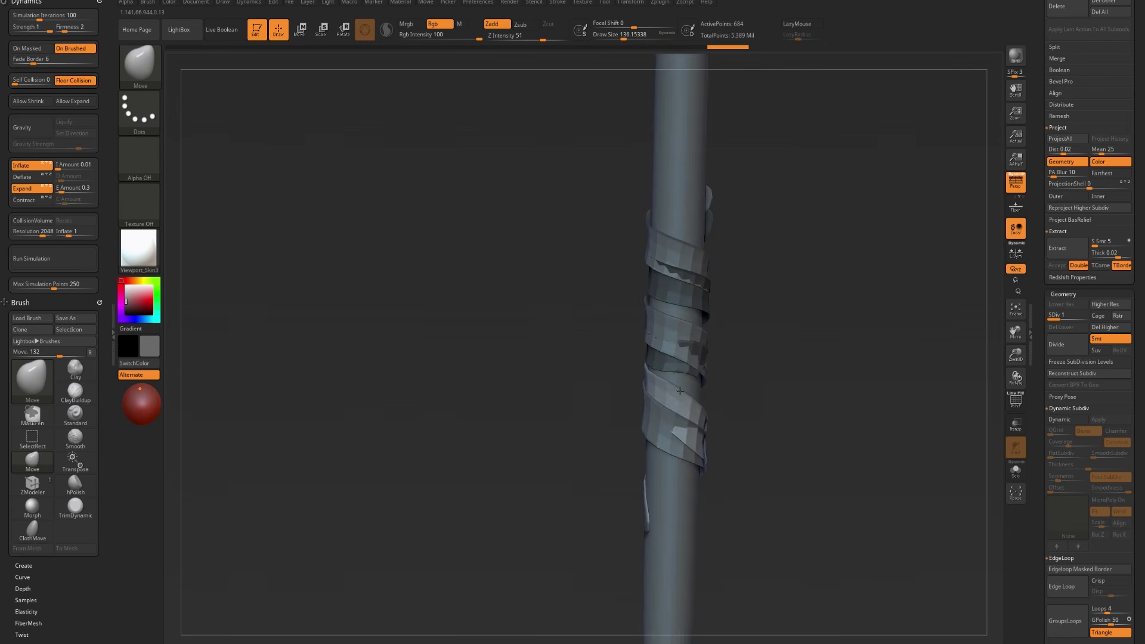
{"action": "left_click_drag", "start_coordinate": [698, 433], "coordinate": [694, 427]}
{"action": "left_click_drag", "start_coordinate": [787, 432], "coordinate": [708, 450]}
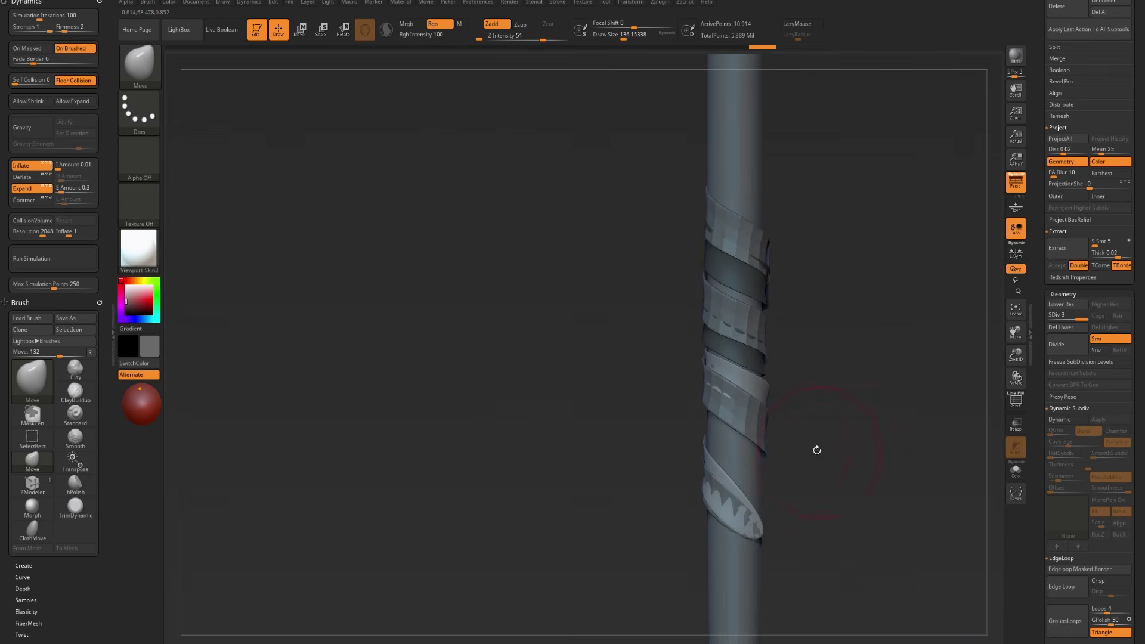
Step: Clear the mask and nudge the copied strip's middle turn upward with the Move brush
{"action": "key", "text": "ctrl"}
{"action": "left_click_drag", "start_coordinate": [828, 508], "coordinate": [831, 490], "text": "ctrl"}
{"action": "left_click_drag", "start_coordinate": [827, 460], "coordinate": [778, 476], "text": "alt"}
{"action": "left_click_drag", "start_coordinate": [702, 355], "coordinate": [700, 344]}
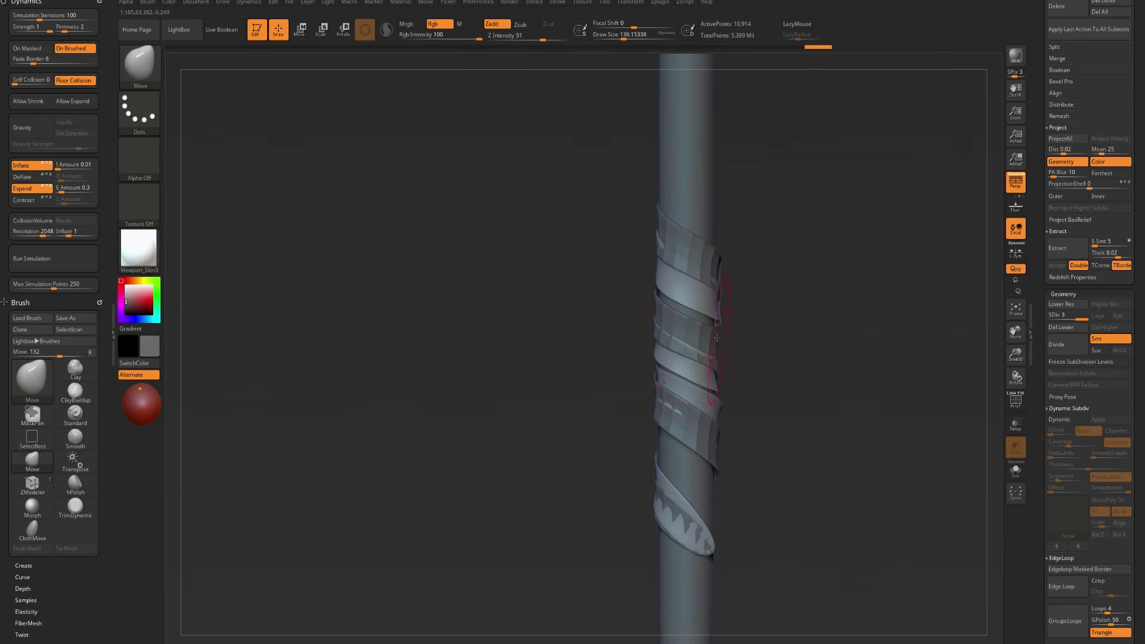
Step: Select the original spiral strip, adjust its turns against the copy with the Move brush, and return to subdivision level 3
{"action": "left_click", "coordinate": [703, 333], "text": "alt"}
{"action": "left_click_drag", "start_coordinate": [673, 398], "coordinate": [672, 389]}
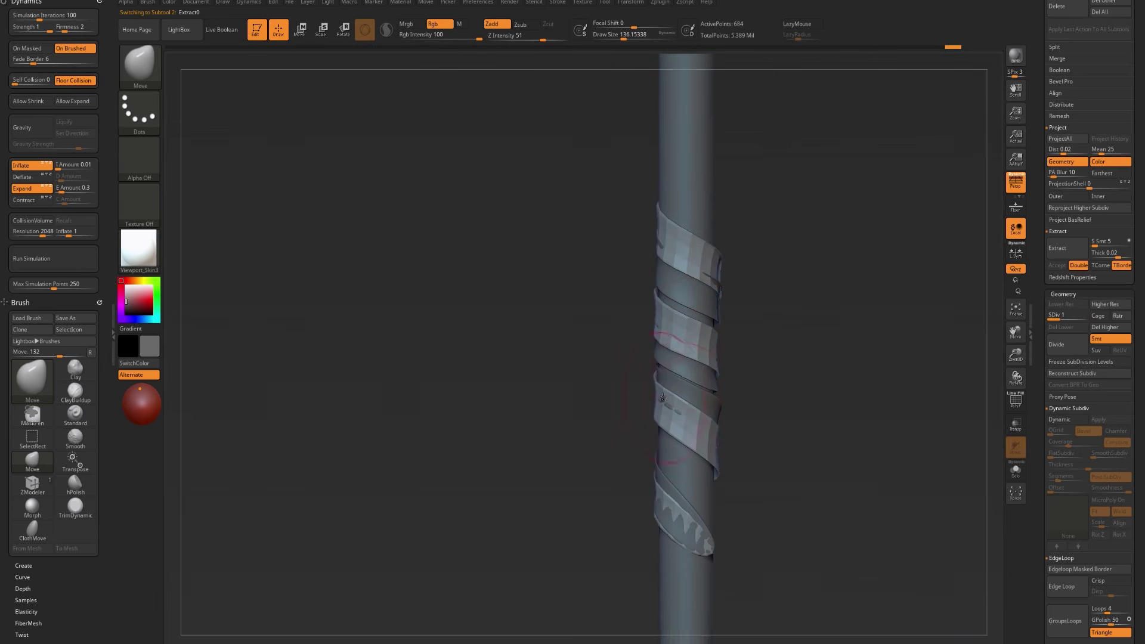
{"action": "left_click_drag", "start_coordinate": [683, 249], "coordinate": [713, 266]}
{"action": "left_click_drag", "start_coordinate": [770, 280], "coordinate": [764, 279], "text": "alt"}
{"action": "key", "text": "ctrl+d"}
{"action": "key", "text": "ctrl+d"}
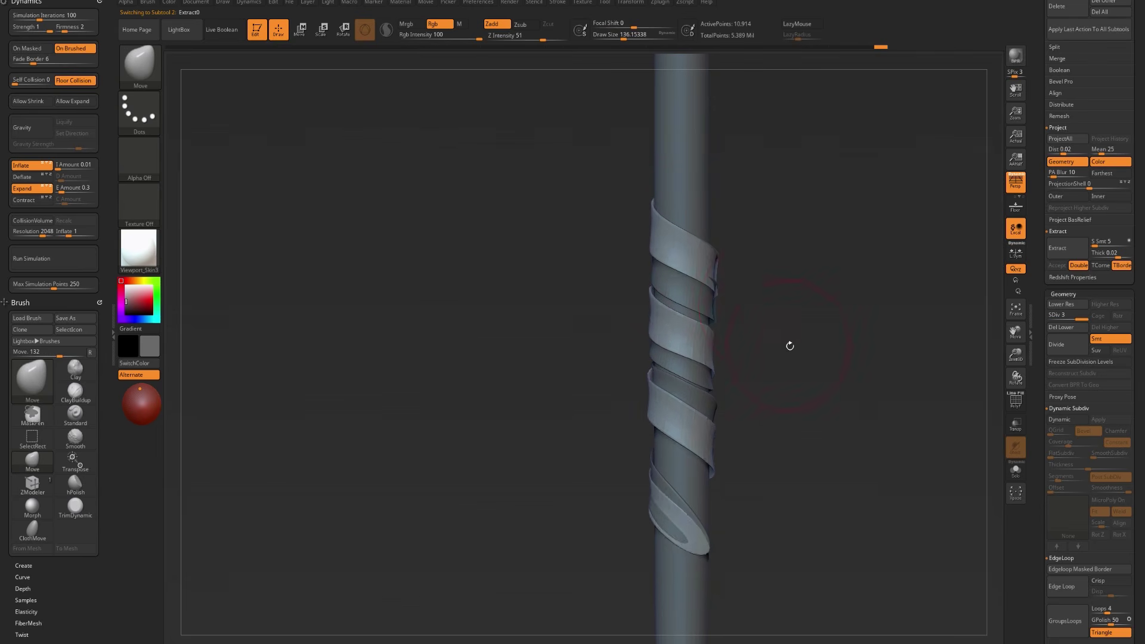
Step: Select the cylinder, inspect the wrapped strips from several angles and against the straw hat reference, and save the work
{"action": "left_click_drag", "start_coordinate": [790, 343], "coordinate": [782, 358]}
{"action": "key", "text": "shift+f"}
{"action": "key", "text": "shift+f"}
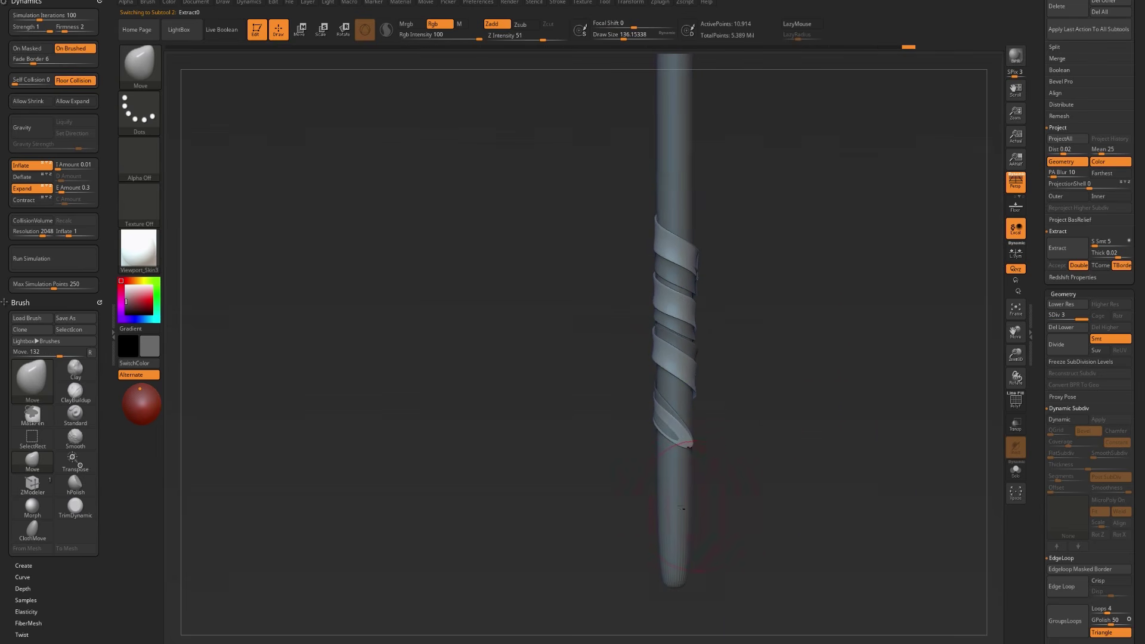
{"action": "left_click", "coordinate": [683, 509], "text": "alt"}
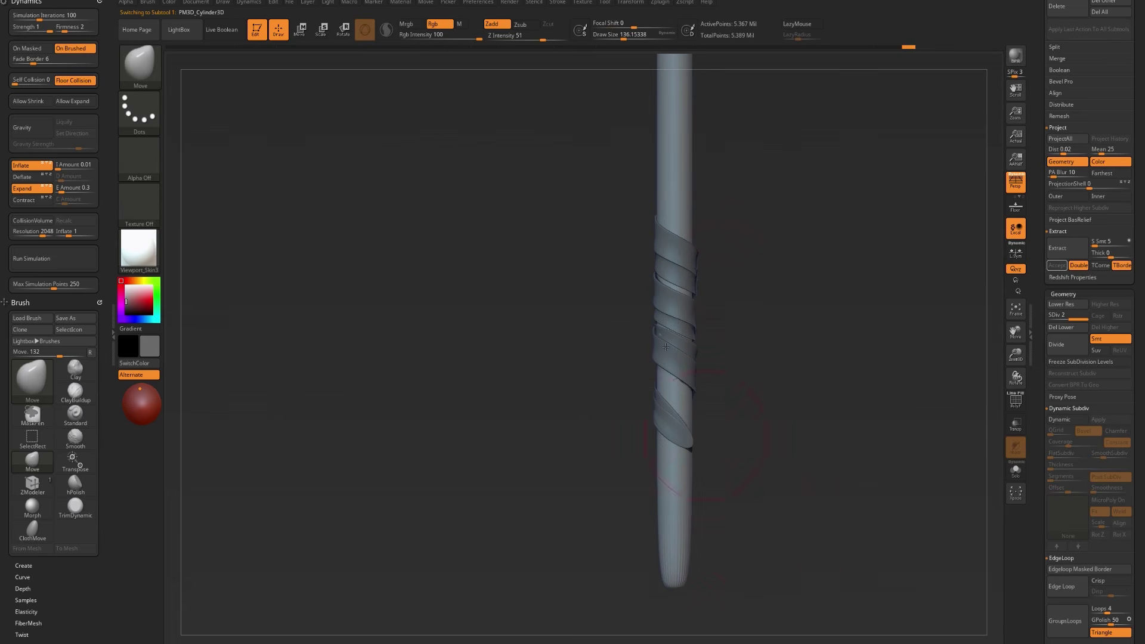
{"action": "left_click_drag", "start_coordinate": [750, 383], "coordinate": [754, 314]}
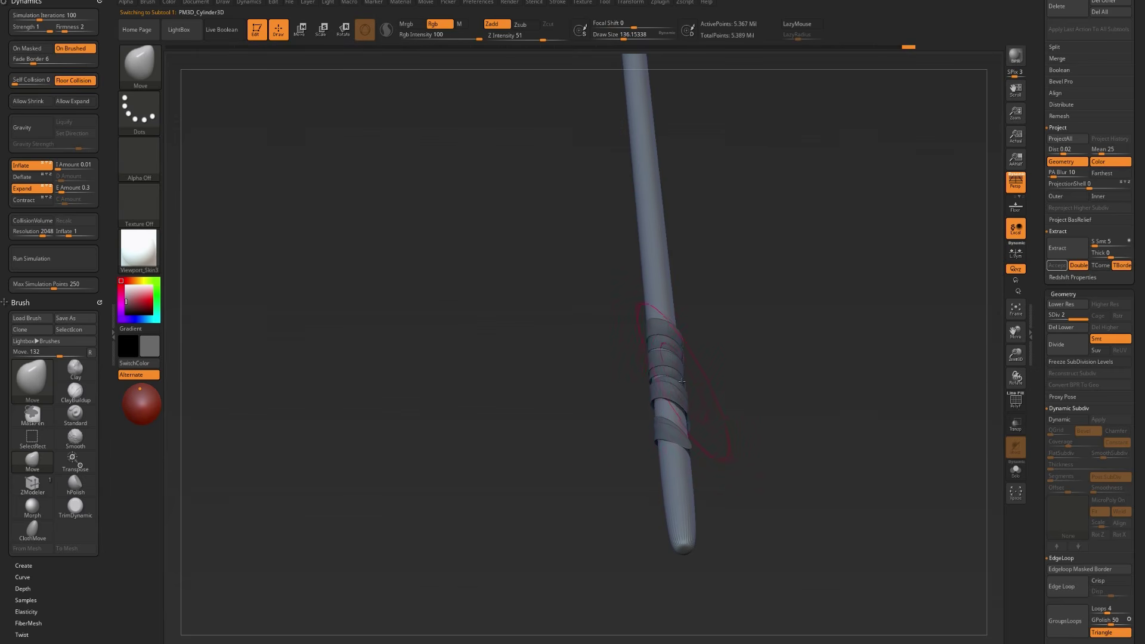
{"action": "left_click_drag", "start_coordinate": [729, 332], "coordinate": [734, 322], "text": "shift"}
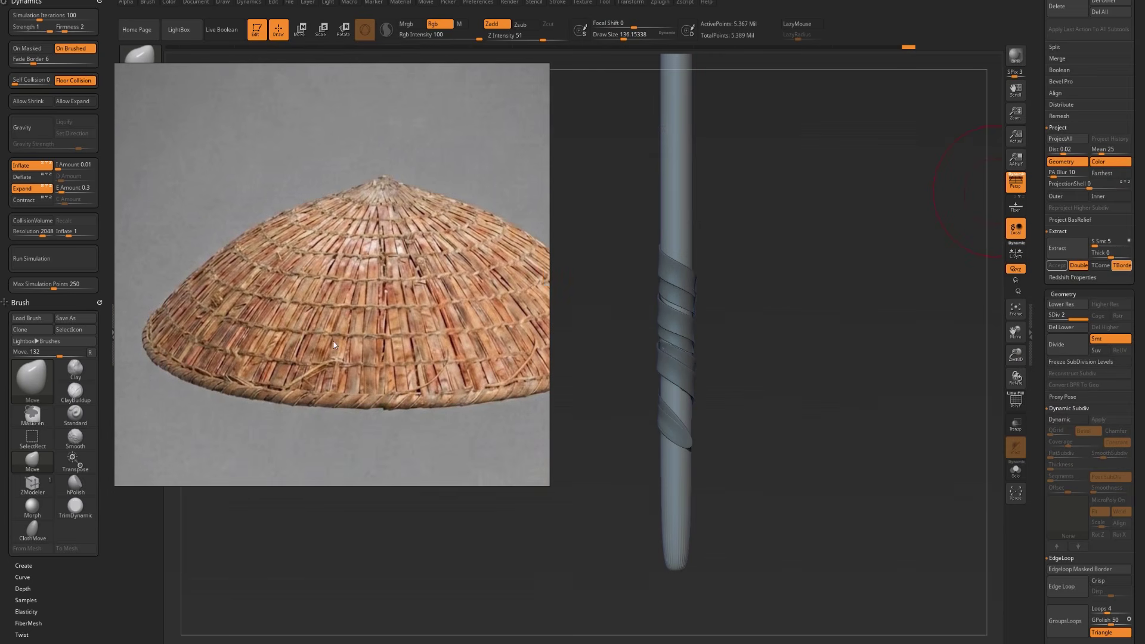
{"action": "key", "text": "ctrl+s"}
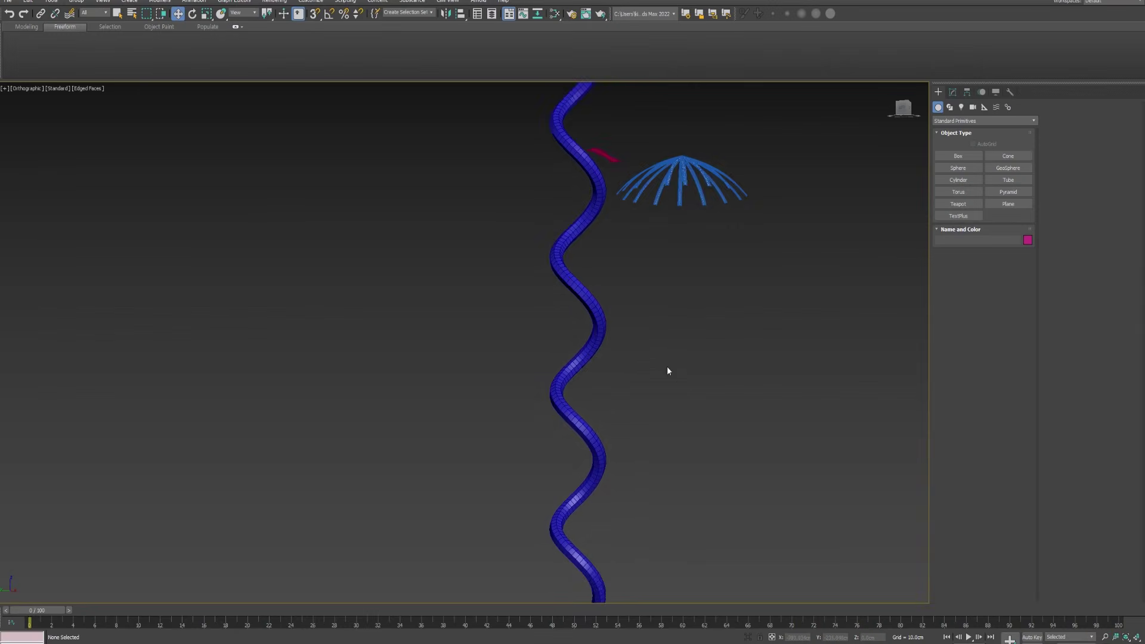
Step: Switch to 3ds Max and delete the long blue spiral tube, keeping the magenta strips and the blue radial hat ribs
{"action": "scroll", "coordinate": [667, 370], "scroll_direction": "down", "scroll_amount": 2}
{"action": "left_click_drag", "start_coordinate": [626, 370], "coordinate": [495, 462]}
{"action": "key", "text": "Delete"}
{"action": "scroll", "coordinate": [590, 228], "scroll_direction": "up", "scroll_amount": 3}
{"action": "middle_click_drag", "start_coordinate": [590, 228], "coordinate": [472, 276], "text": "alt"}
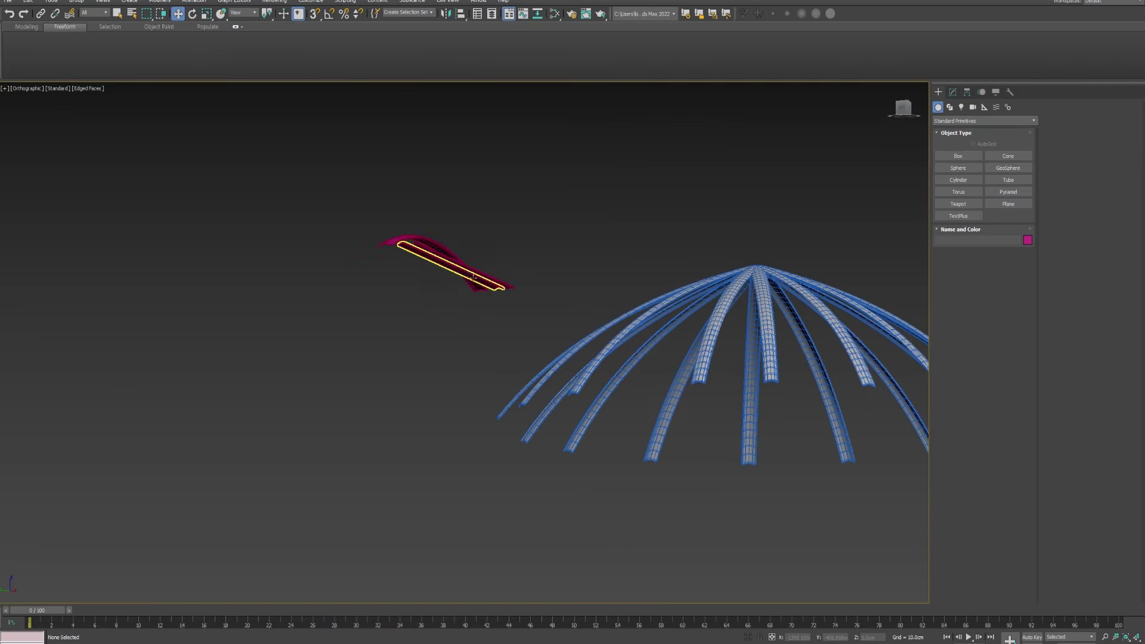
Step: Save the scene holding the magenta strips and the radial hat ribs using Save As, with a glance at the reference board
{"action": "left_click", "coordinate": [28, 3]}
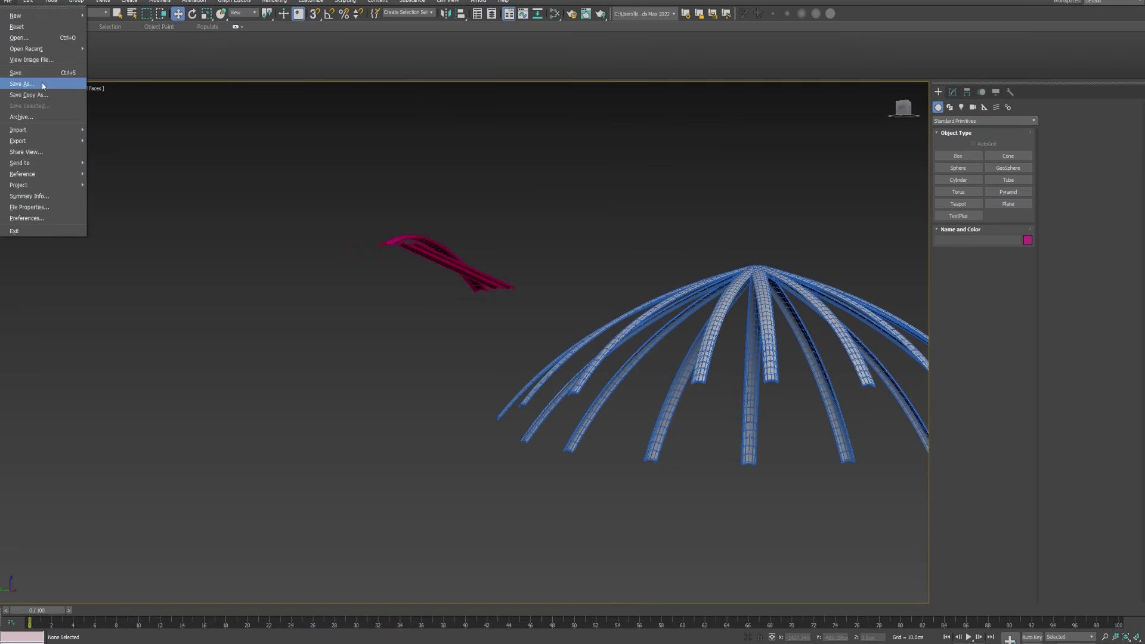
{"action": "left_click", "coordinate": [493, 320]}
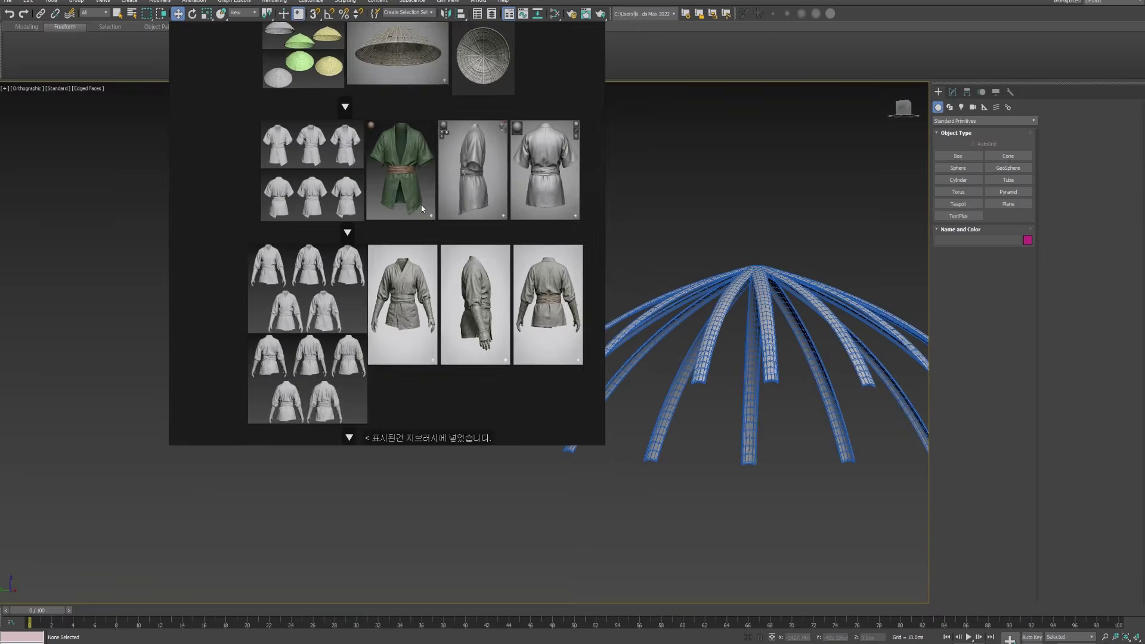
{"action": "middle_click_drag", "start_coordinate": [455, 230], "coordinate": [456, 258]}
{"action": "mouse_move", "coordinate": [402, 197]}
{"action": "left_mouse_down"}
{"action": "mouse_move", "coordinate": [407, 207]}
{"action": "mouse_move", "coordinate": [396, 200]}
{"action": "left_mouse_up"}
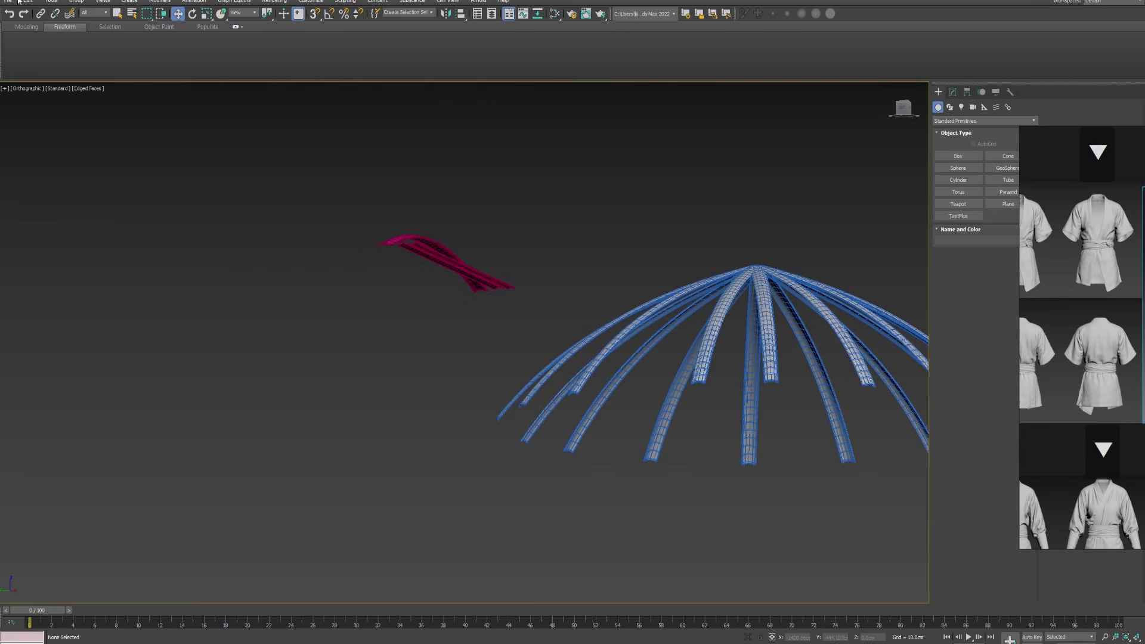
{"action": "left_click", "coordinate": [8, 1]}
{"action": "left_click", "coordinate": [34, 87]}
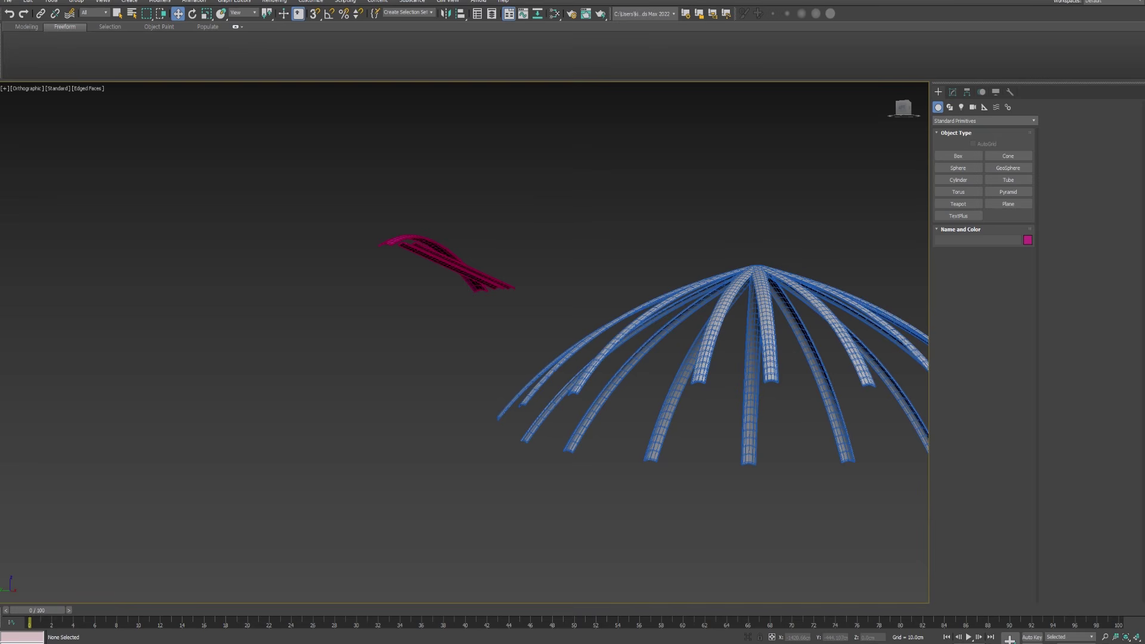
{"action": "key", "text": "ctrl+s"}
{"action": "left_click", "coordinate": [570, 336]}
Step: Reset 3ds Max to an empty scene
{"action": "left_click", "coordinate": [6, 2]}
{"action": "left_click", "coordinate": [21, 26]}
{"action": "left_click", "coordinate": [543, 340]}
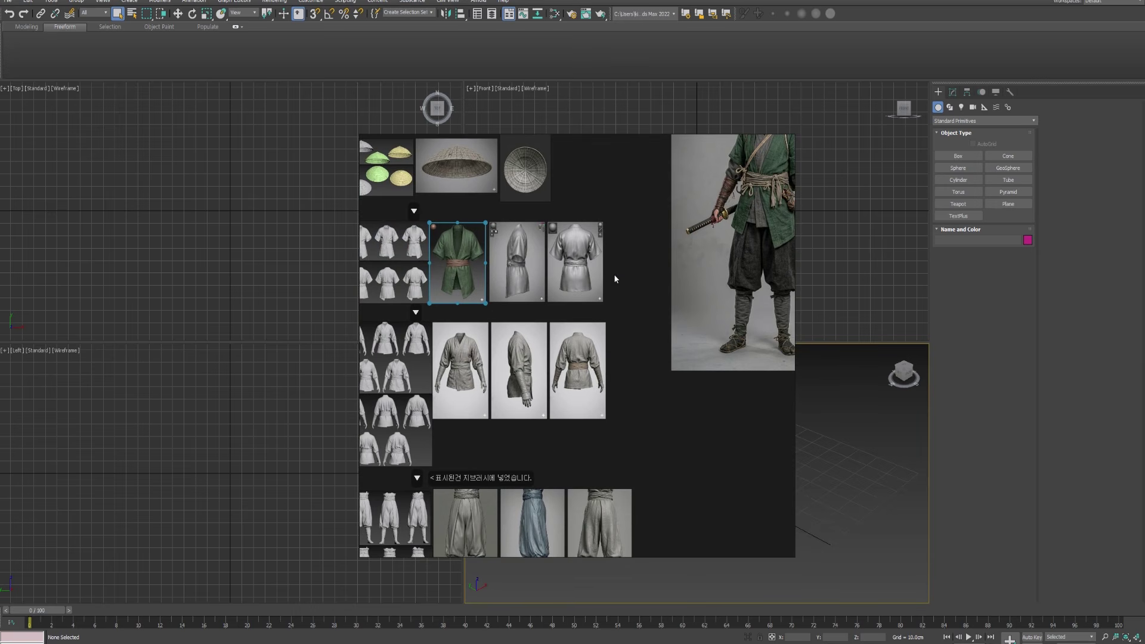
Step: Examine the full-body straw-hat warrior concept and the grey long-sleeved robe pictures on the reference board
{"action": "middle_click_drag", "start_coordinate": [666, 259], "coordinate": [573, 315]}
{"action": "middle_click_drag", "start_coordinate": [644, 244], "coordinate": [587, 300]}
{"action": "mouse_move", "coordinate": [579, 149]}
{"action": "left_mouse_down"}
{"action": "mouse_move", "coordinate": [588, 181]}
{"action": "mouse_move", "coordinate": [581, 129]}
{"action": "left_mouse_up"}
{"action": "left_click_drag", "start_coordinate": [491, 231], "coordinate": [586, 374]}
{"action": "middle_click_drag", "start_coordinate": [586, 374], "coordinate": [553, 332]}
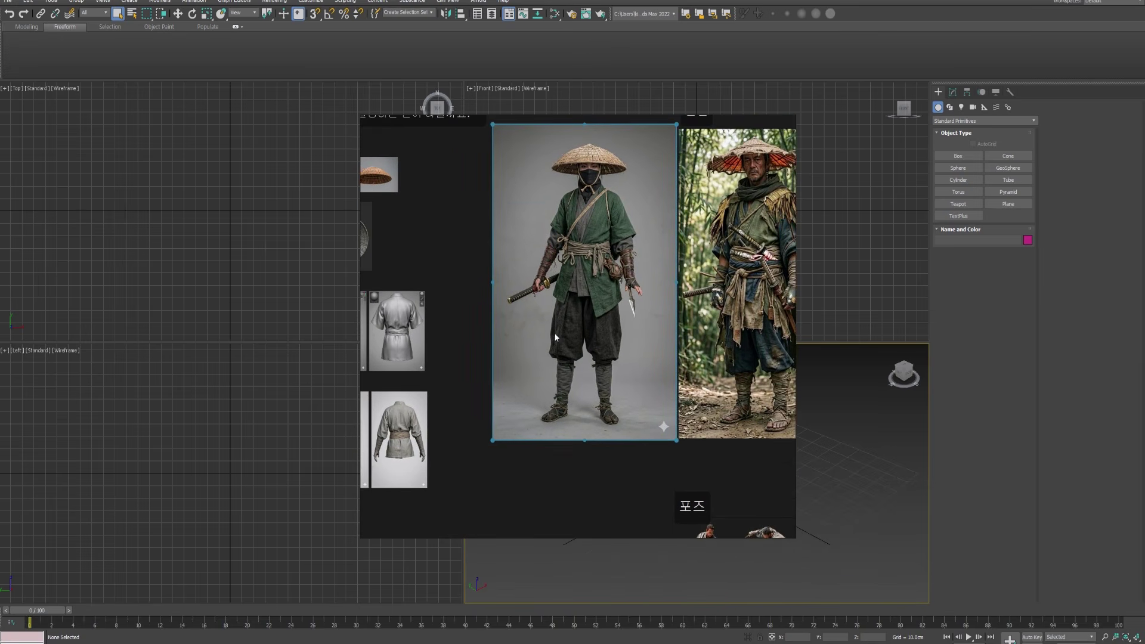
{"action": "left_click", "coordinate": [522, 476]}
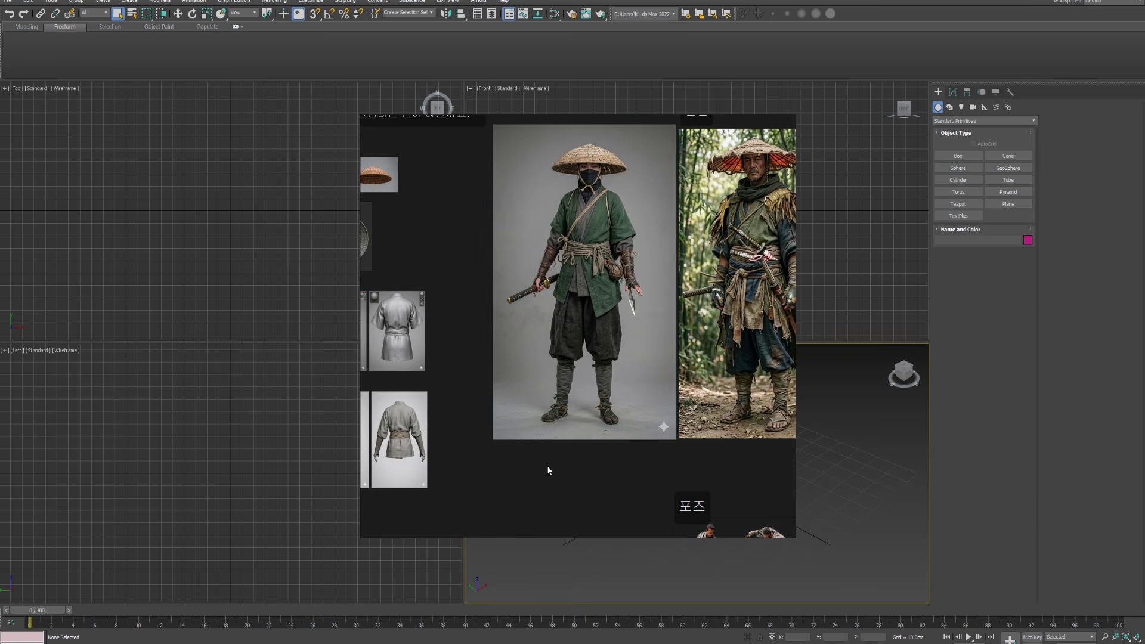
{"action": "scroll", "coordinate": [548, 470], "scroll_direction": "down", "scroll_amount": 5}
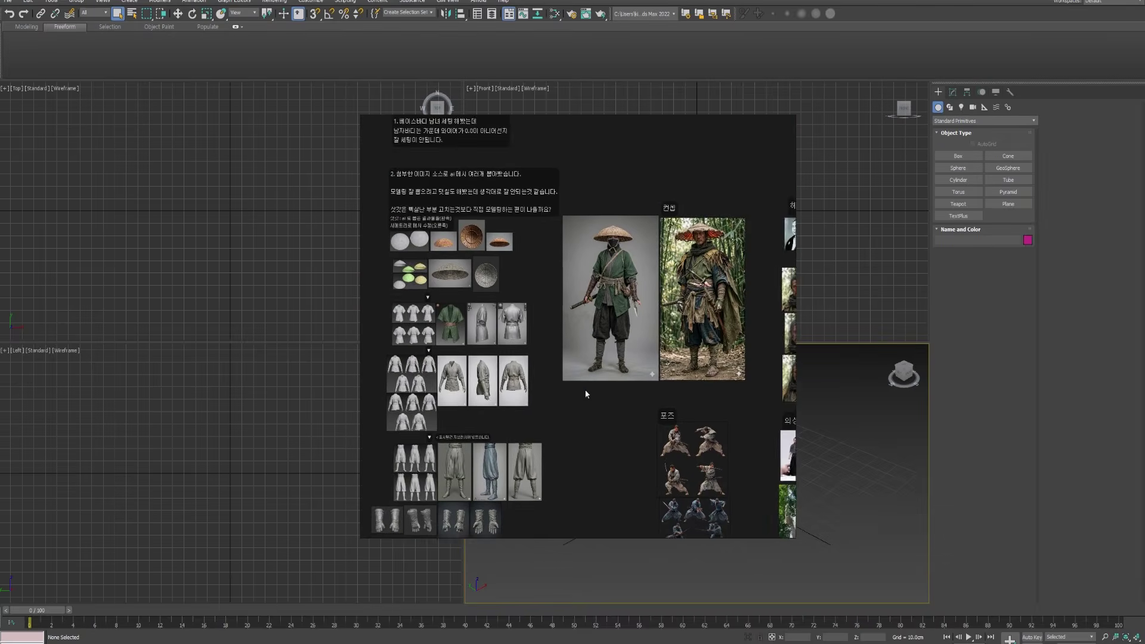
{"action": "scroll", "coordinate": [494, 364], "scroll_direction": "up", "scroll_amount": 3}
{"action": "middle_click_drag", "start_coordinate": [467, 377], "coordinate": [493, 389]}
{"action": "scroll", "coordinate": [566, 322], "scroll_direction": "up", "scroll_amount": 3}
{"action": "scroll", "coordinate": [566, 321], "scroll_direction": "up", "scroll_amount": 1}
{"action": "scroll", "coordinate": [552, 297], "scroll_direction": "down", "scroll_amount": 4}
{"action": "scroll", "coordinate": [491, 394], "scroll_direction": "up", "scroll_amount": 4}
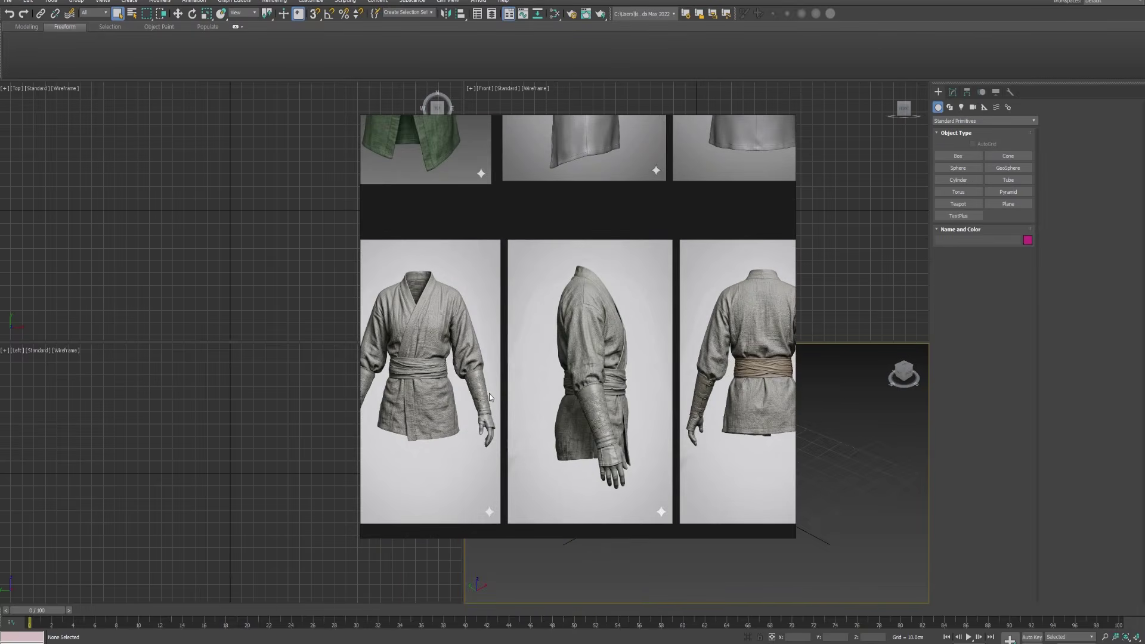
{"action": "scroll", "coordinate": [490, 397], "scroll_direction": "down", "scroll_amount": 3}
Step: Reposition the grey robe's front-view picture beside its side view and shift the green robe picture away from its neighbours
{"action": "left_click_drag", "start_coordinate": [461, 376], "coordinate": [749, 432]}
{"action": "middle_click_drag", "start_coordinate": [749, 432], "coordinate": [698, 400]}
{"action": "left_click_drag", "start_coordinate": [412, 190], "coordinate": [393, 170]}
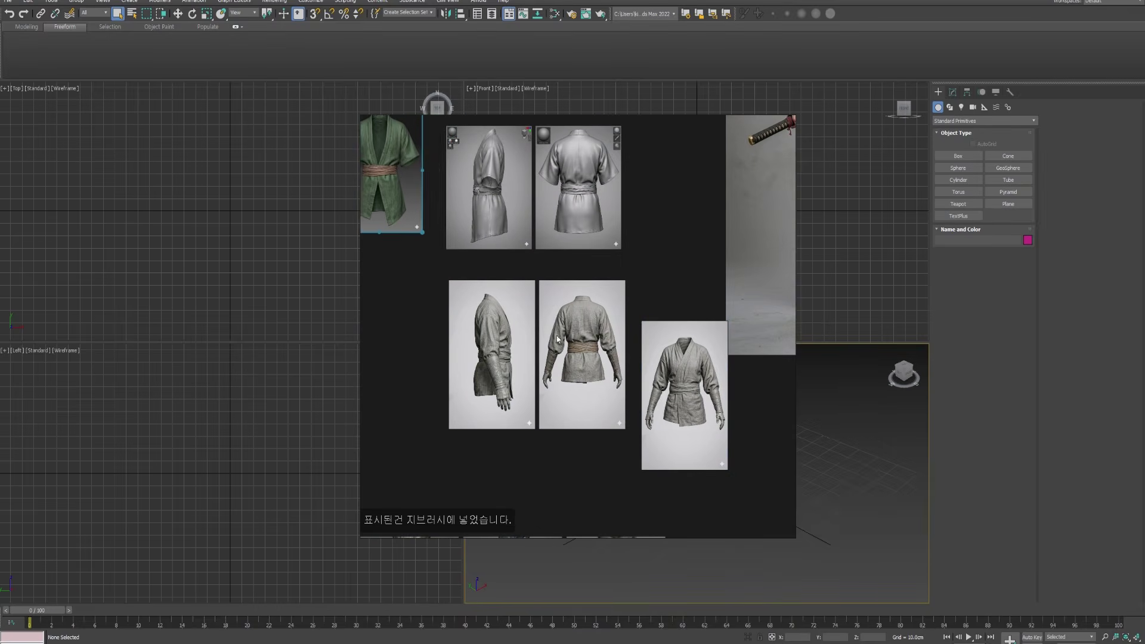
{"action": "middle_click_drag", "start_coordinate": [550, 326], "coordinate": [595, 254]}
{"action": "left_click_drag", "start_coordinate": [736, 362], "coordinate": [469, 314]}
Step: Select the three grey long-sleeved robe pictures together and shift them away from the mesh thumbnails
{"action": "left_click_drag", "start_coordinate": [477, 375], "coordinate": [664, 238]}
{"action": "middle_click_drag", "start_coordinate": [572, 290], "coordinate": [625, 285]}
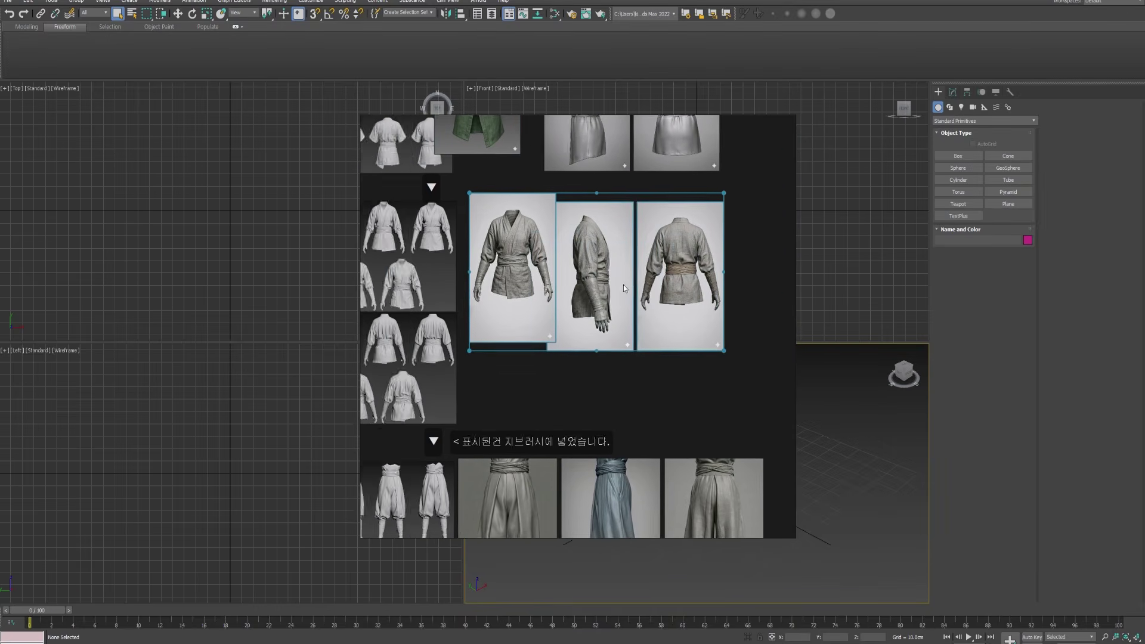
{"action": "scroll", "coordinate": [625, 287], "scroll_direction": "up", "scroll_amount": 3}
{"action": "left_click_drag", "start_coordinate": [475, 261], "coordinate": [505, 261]}
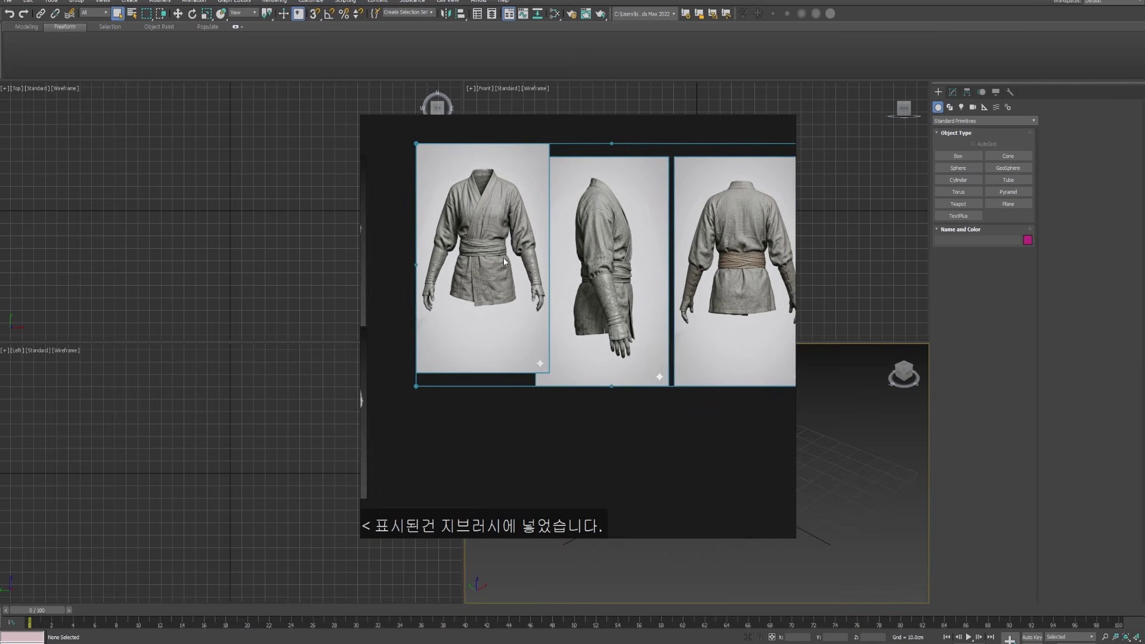
Step: Examine the grey long-sleeved robe, the short-sleeved robe views and the green robe picture up close on the reference board
{"action": "middle_click_drag", "start_coordinate": [554, 229], "coordinate": [542, 341]}
{"action": "scroll", "coordinate": [629, 485], "scroll_direction": "down", "scroll_amount": 5}
{"action": "scroll", "coordinate": [670, 337], "scroll_direction": "up", "scroll_amount": 5}
{"action": "middle_click_drag", "start_coordinate": [574, 273], "coordinate": [635, 491]}
{"action": "left_click", "coordinate": [590, 366]}
{"action": "scroll", "coordinate": [570, 349], "scroll_direction": "down", "scroll_amount": 3}
{"action": "middle_click_drag", "start_coordinate": [570, 349], "coordinate": [450, 382]}
{"action": "left_click", "coordinate": [450, 384]}
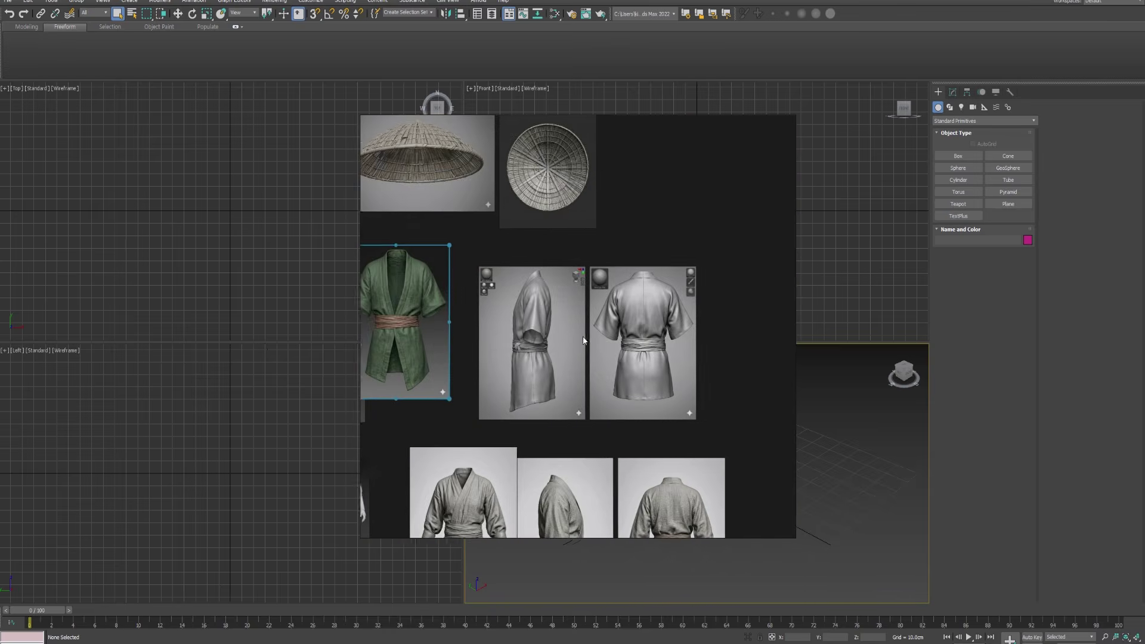
{"action": "middle_click_drag", "start_coordinate": [584, 341], "coordinate": [604, 342]}
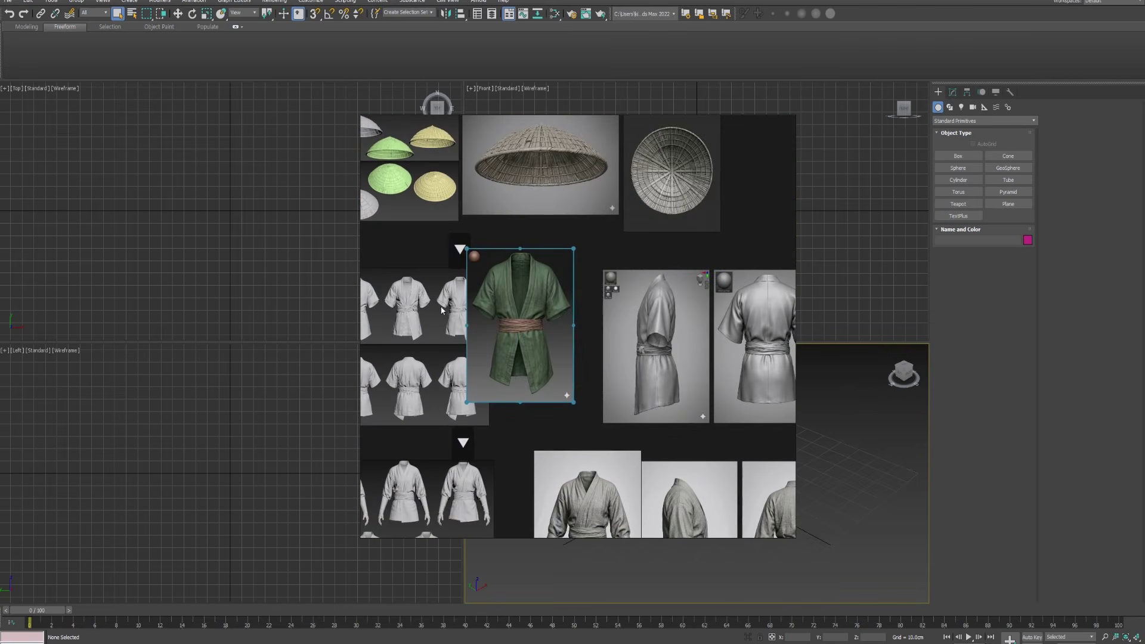
{"action": "scroll", "coordinate": [481, 295], "scroll_direction": "up", "scroll_amount": 5}
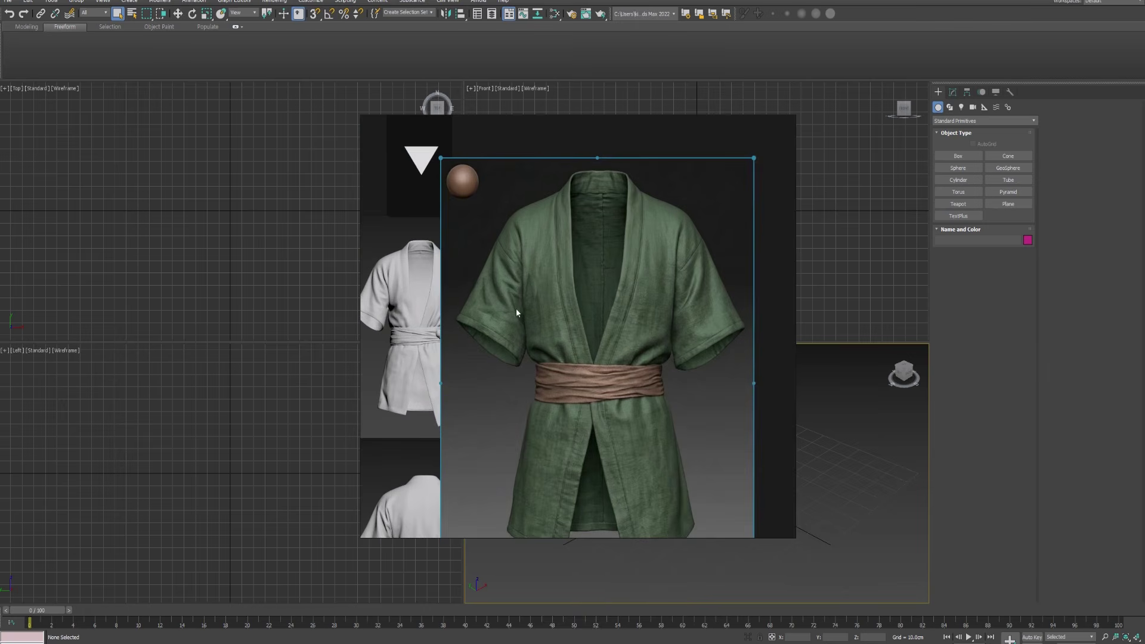
{"action": "scroll", "coordinate": [516, 312], "scroll_direction": "down", "scroll_amount": 5}
{"action": "scroll", "coordinate": [568, 392], "scroll_direction": "up", "scroll_amount": 3}
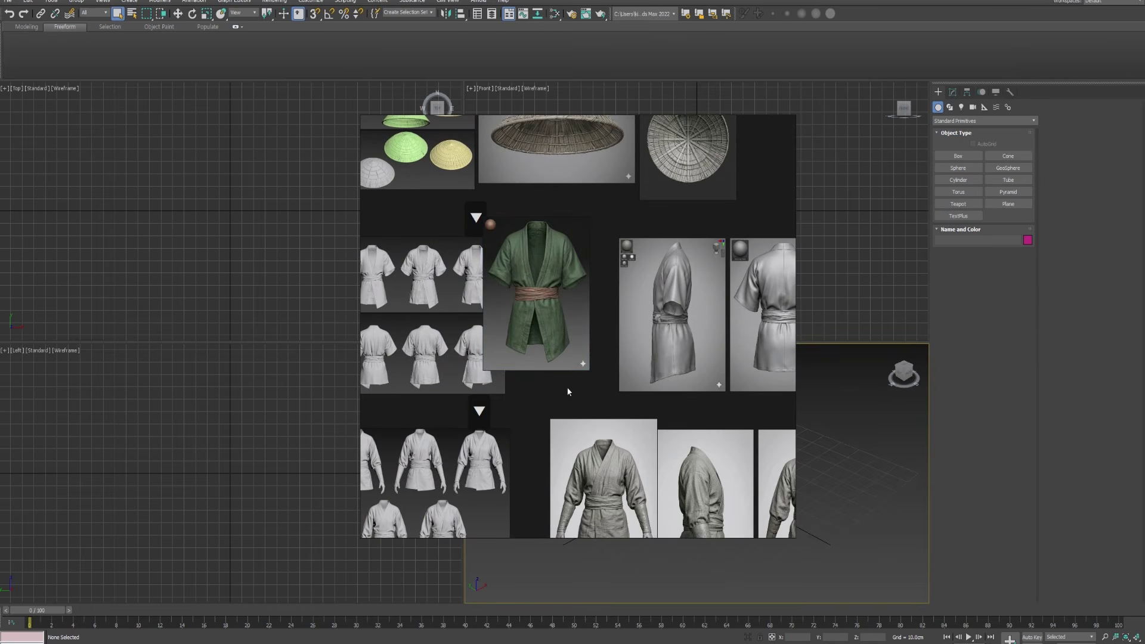
Step: Move the green robe picture next to the short-sleeved side view and compare it with the grey long-sleeved robe
{"action": "middle_click_drag", "start_coordinate": [543, 403], "coordinate": [496, 264]}
{"action": "left_click_drag", "start_coordinate": [505, 205], "coordinate": [523, 228]}
{"action": "middle_click_drag", "start_coordinate": [525, 230], "coordinate": [502, 252]}
{"action": "scroll", "coordinate": [522, 339], "scroll_direction": "up", "scroll_amount": 5}
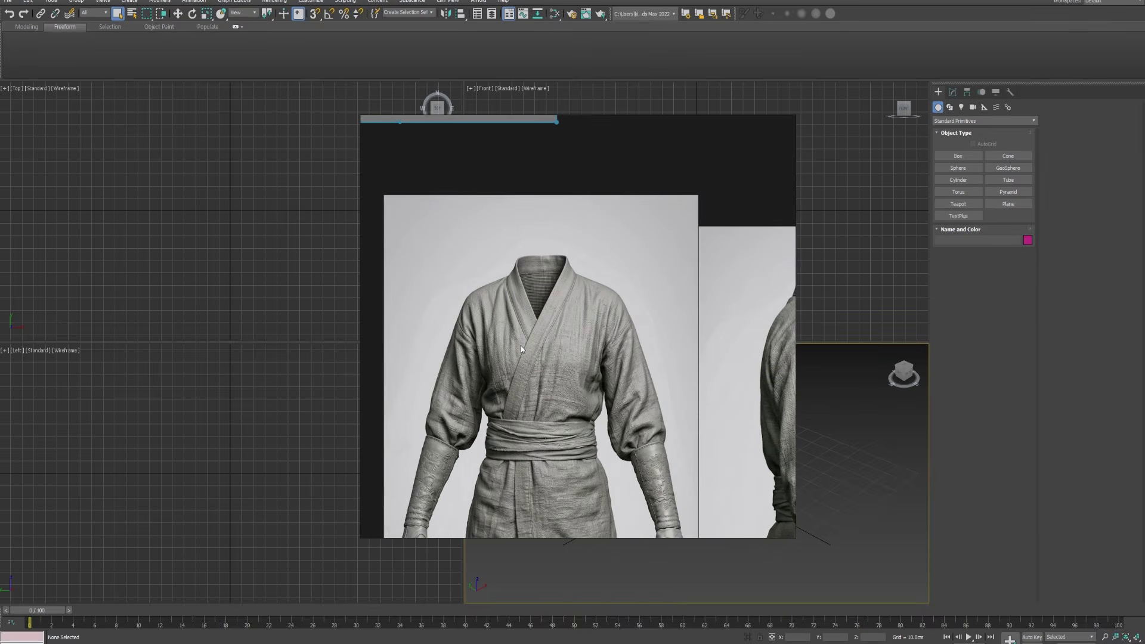
{"action": "scroll", "coordinate": [520, 346], "scroll_direction": "down", "scroll_amount": 5}
{"action": "middle_click_drag", "start_coordinate": [483, 210], "coordinate": [506, 232]}
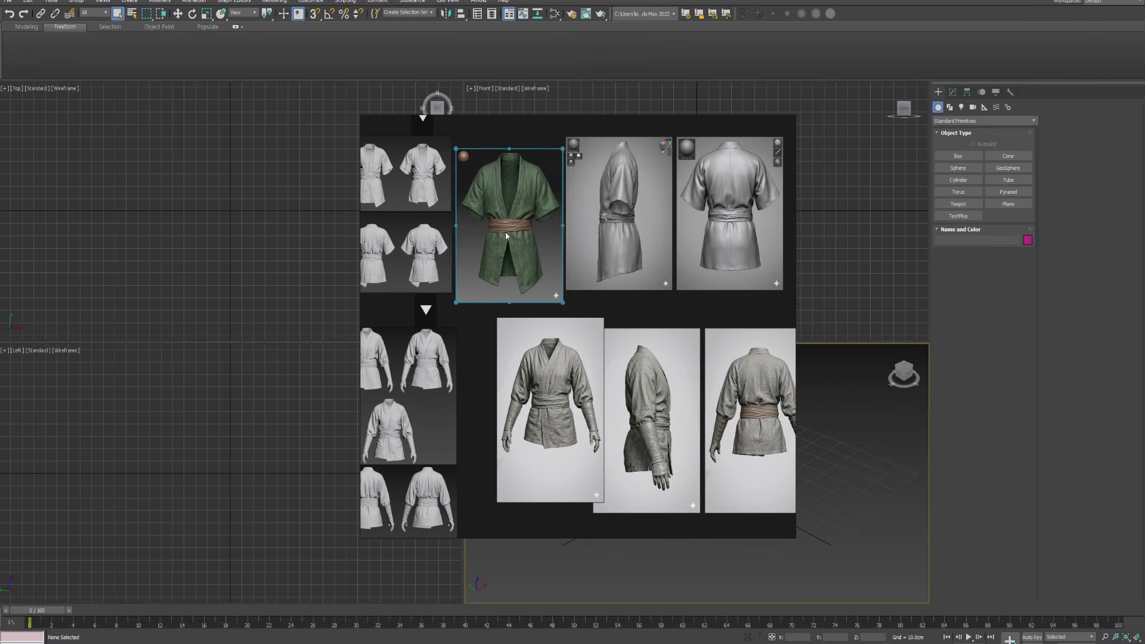
Step: Review the trousers and glove references, and switch to ZBrush with the robe references and warrior concept in view
{"action": "scroll", "coordinate": [487, 198], "scroll_direction": "down", "scroll_amount": 3}
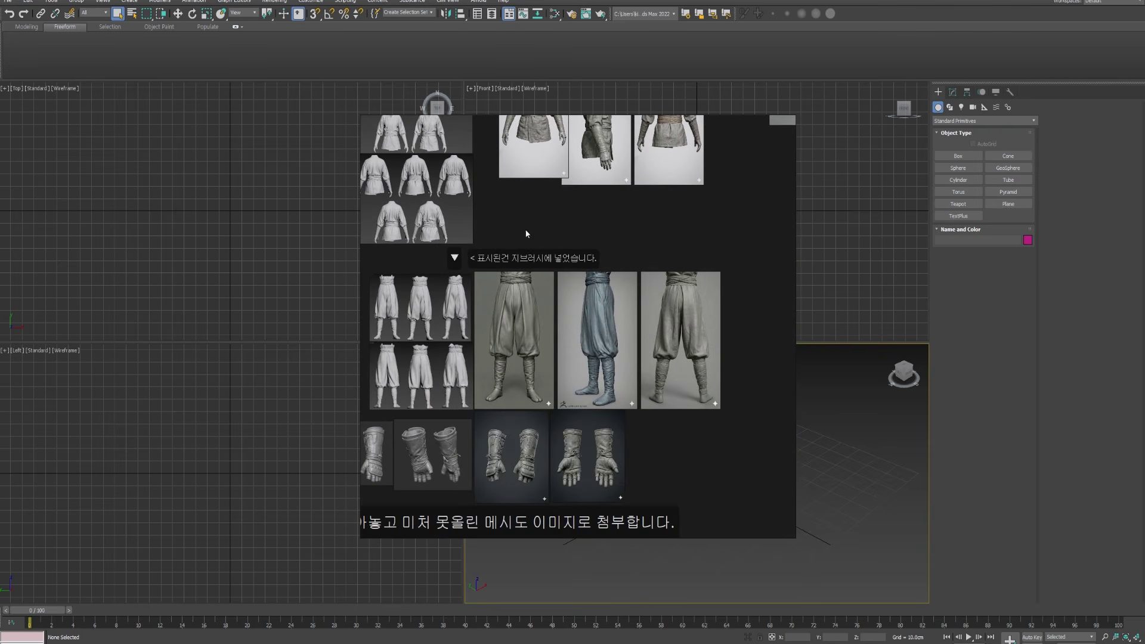
{"action": "scroll", "coordinate": [514, 348], "scroll_direction": "up", "scroll_amount": 3}
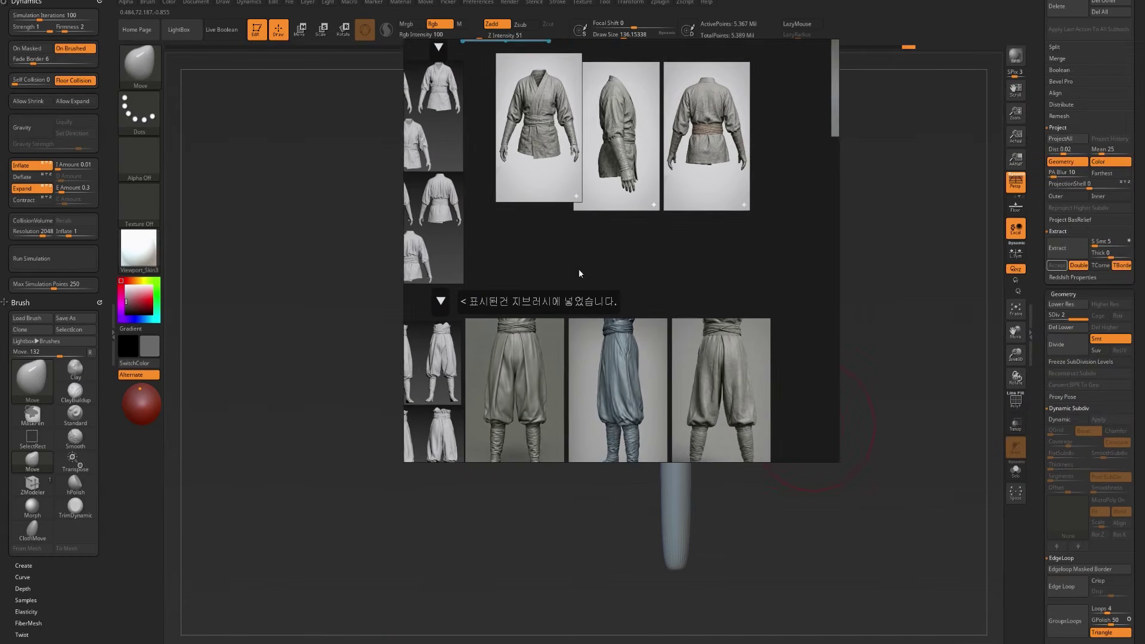
{"action": "middle_click_drag", "start_coordinate": [370, 414], "coordinate": [553, 340]}
{"action": "scroll", "coordinate": [495, 239], "scroll_direction": "down", "scroll_amount": 3}
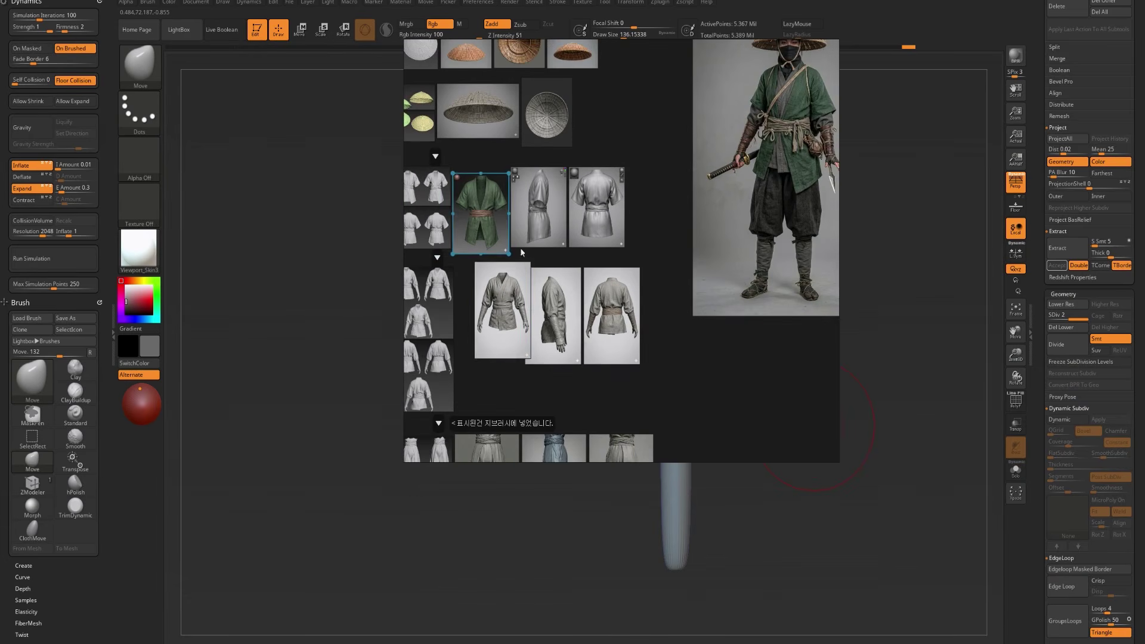